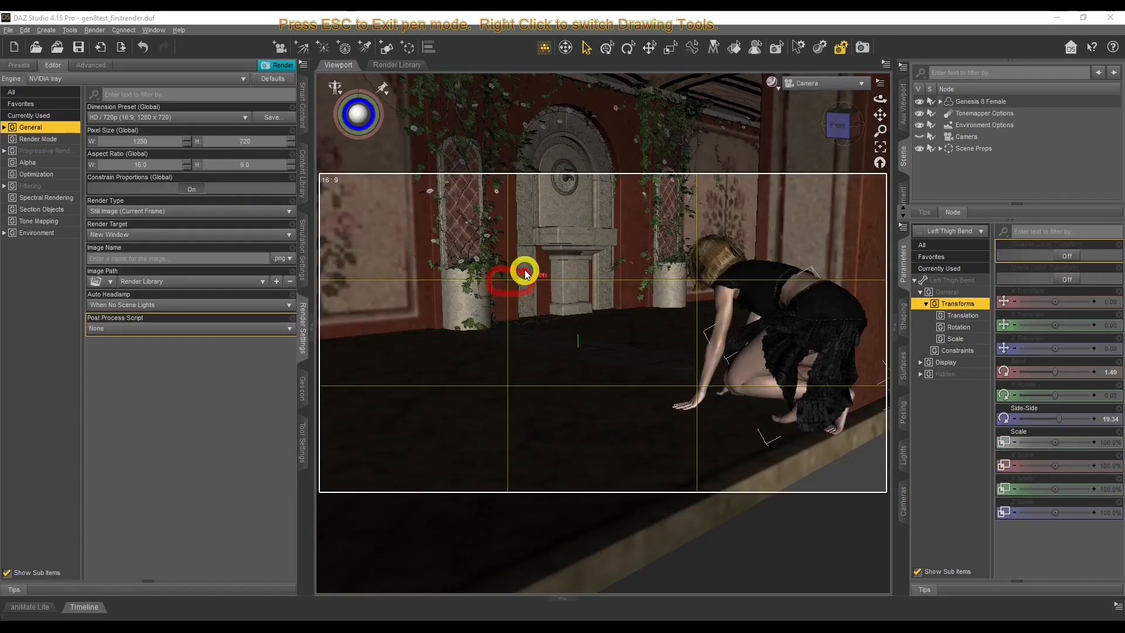
pyautogui.moveTo(522, 271); pyautogui.dragTo(545, 269)
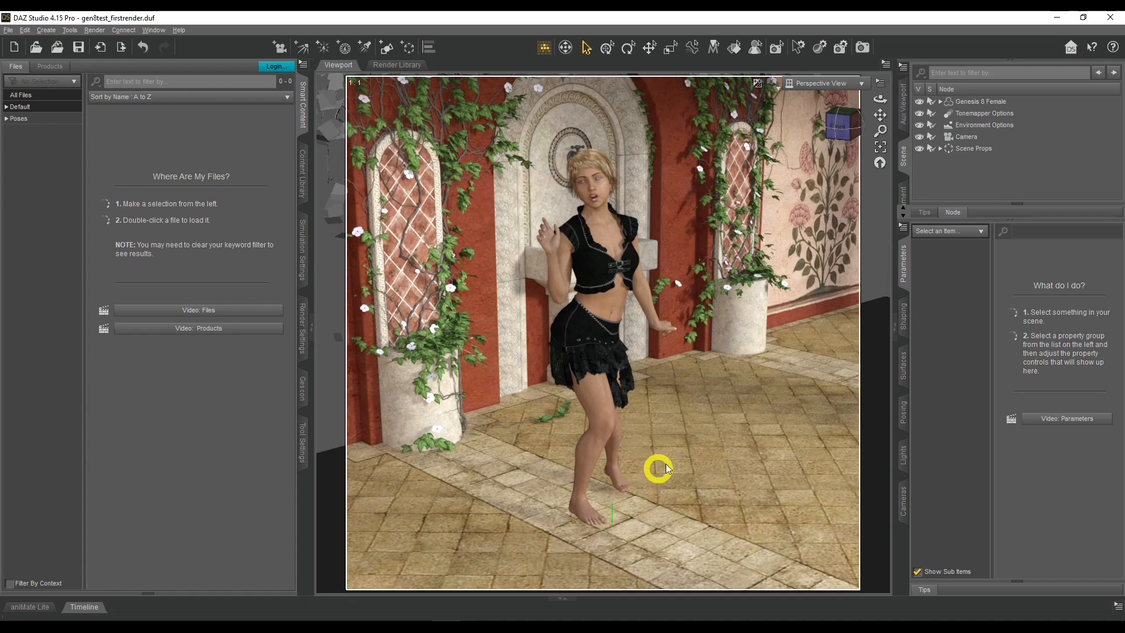
# Inspect the female figure from several angles and distances in Perspective View, and switch the viewport to the scene's Camera
pyautogui.moveTo(881, 97)
pyautogui.mouseDown()
pyautogui.moveTo(882, 111)
pyautogui.moveTo(879, 101)
pyautogui.mouseUp()
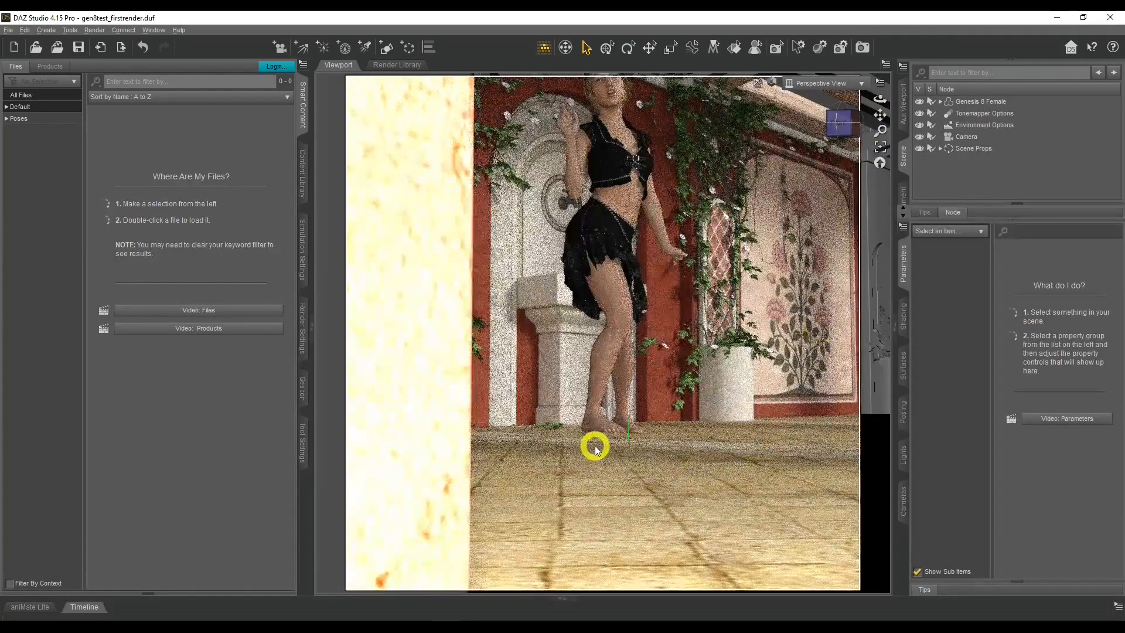
pyautogui.scroll(5, 599, 454)
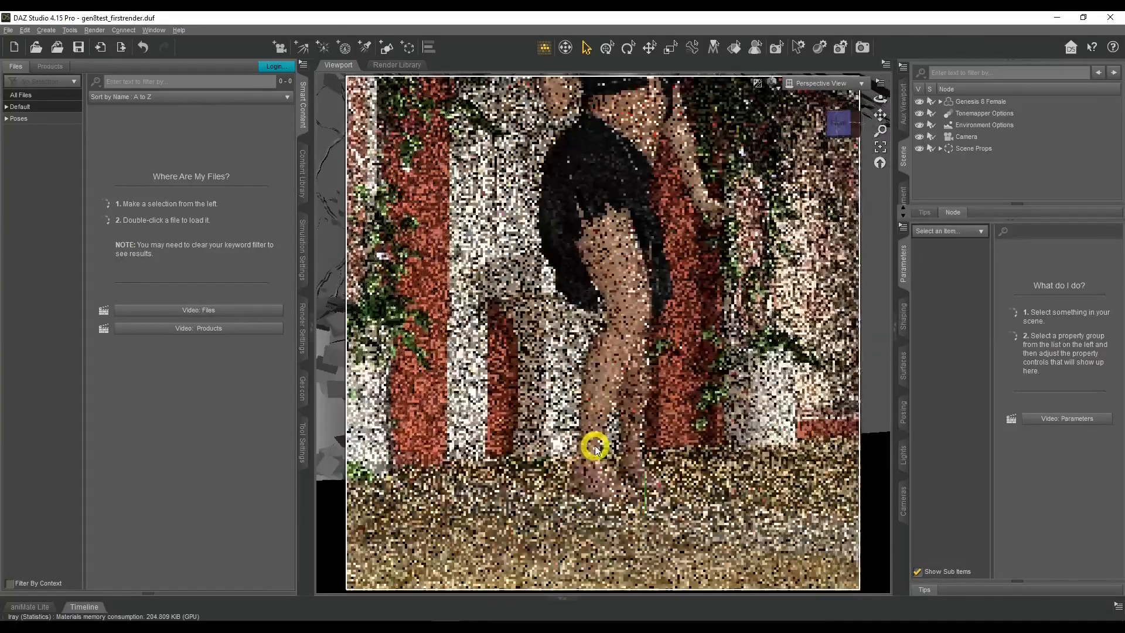
pyautogui.moveTo(880, 98); pyautogui.dragTo(878, 111)
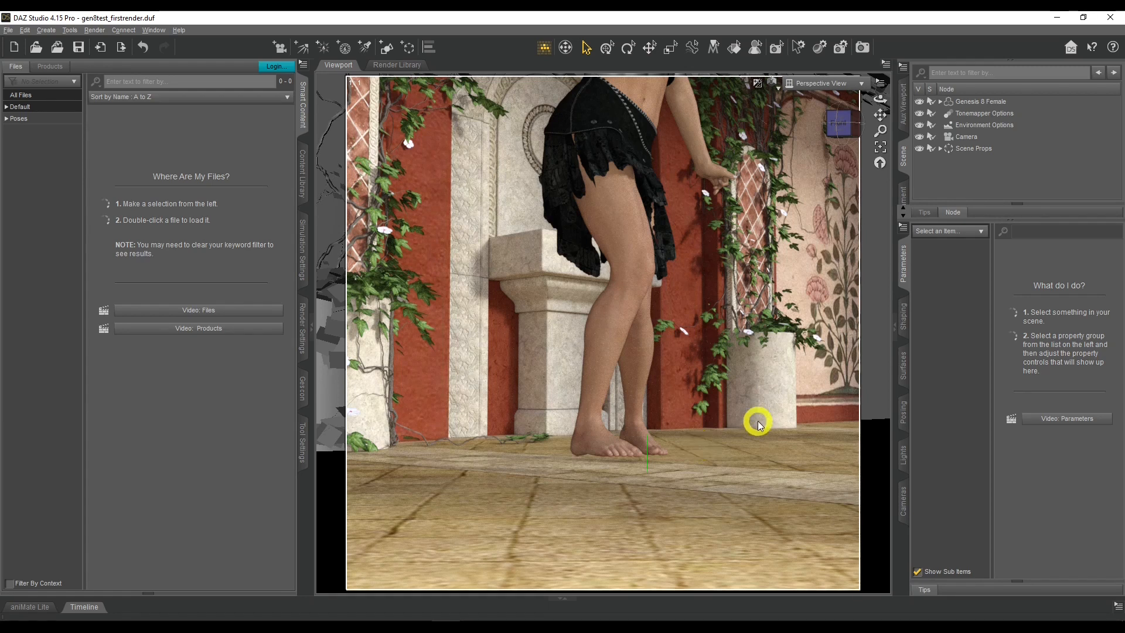
pyautogui.moveTo(879, 110); pyautogui.dragTo(889, 180)
pyautogui.moveTo(853, 119); pyautogui.dragTo(672, 259)
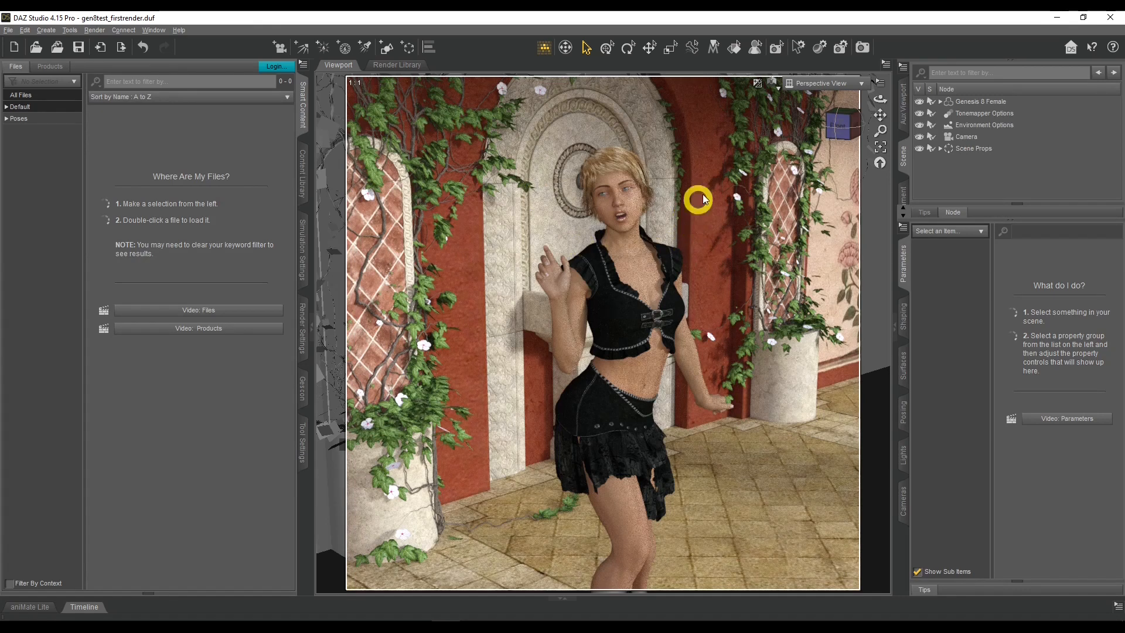
pyautogui.click(807, 91)
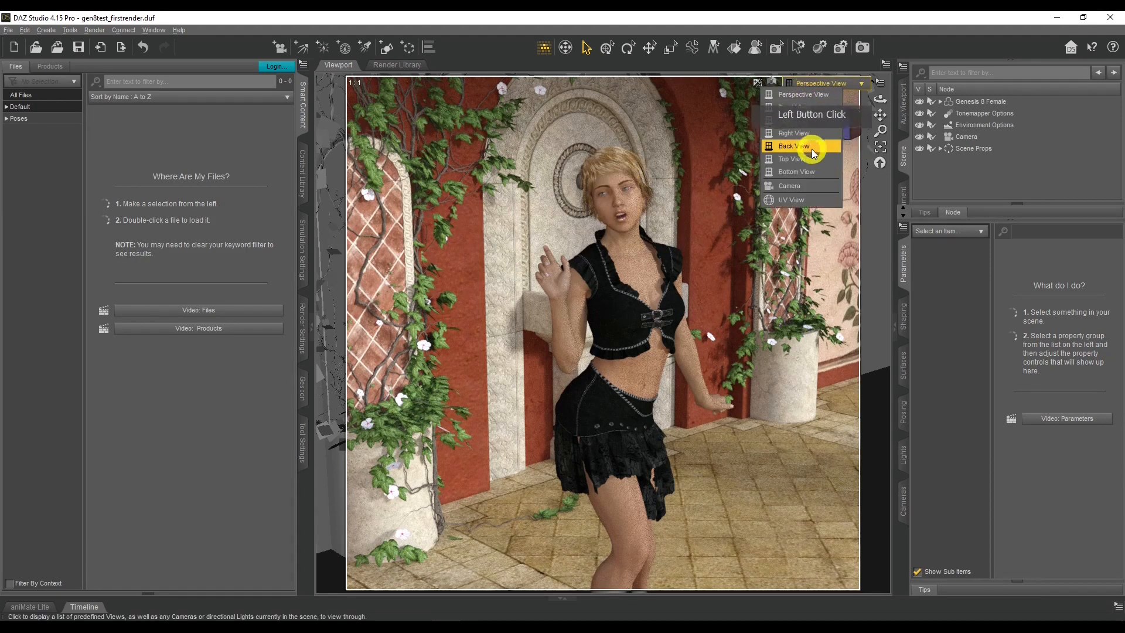
pyautogui.click(812, 183)
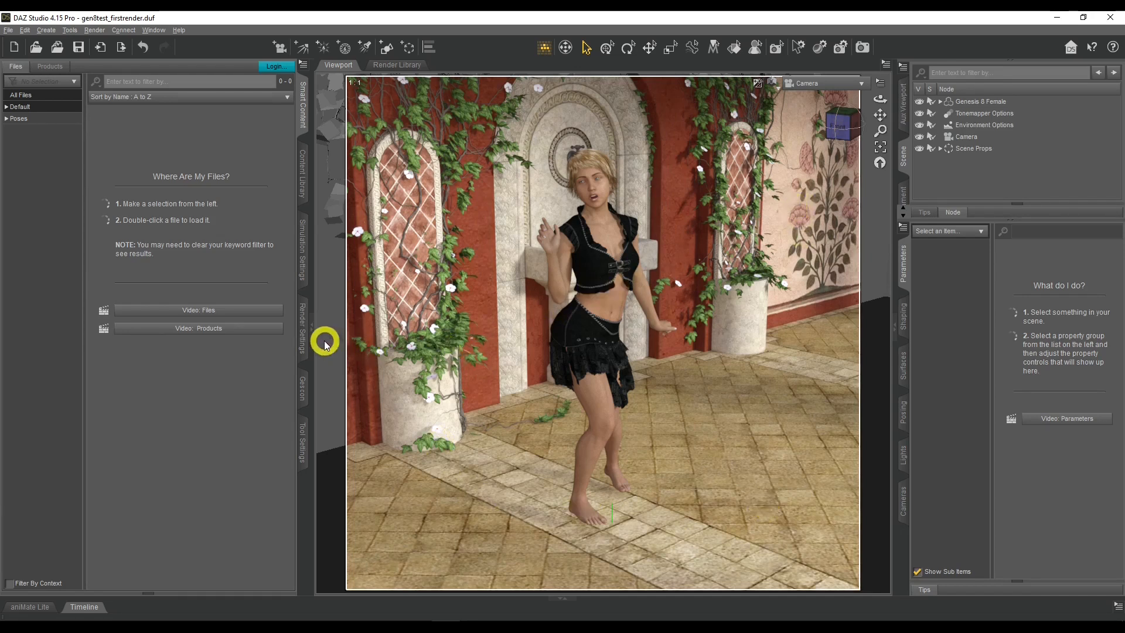
# Open the General render settings and review the list of dimension presets, leaving the Active Viewport preset selected
pyautogui.click(303, 328)
pyautogui.click(53, 65)
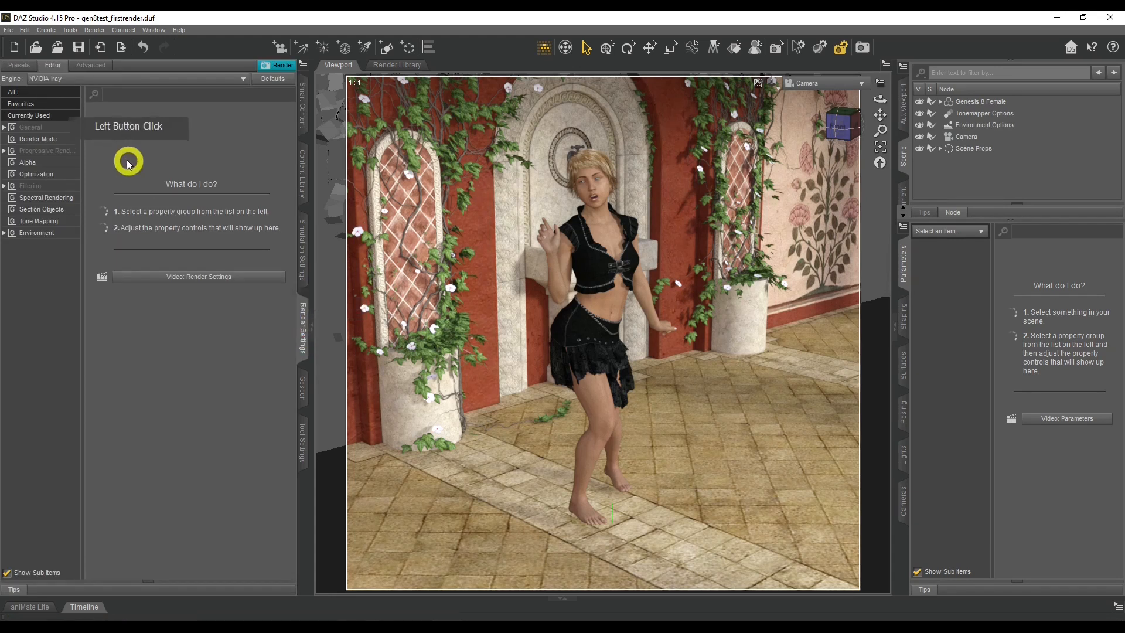
pyautogui.click(56, 128)
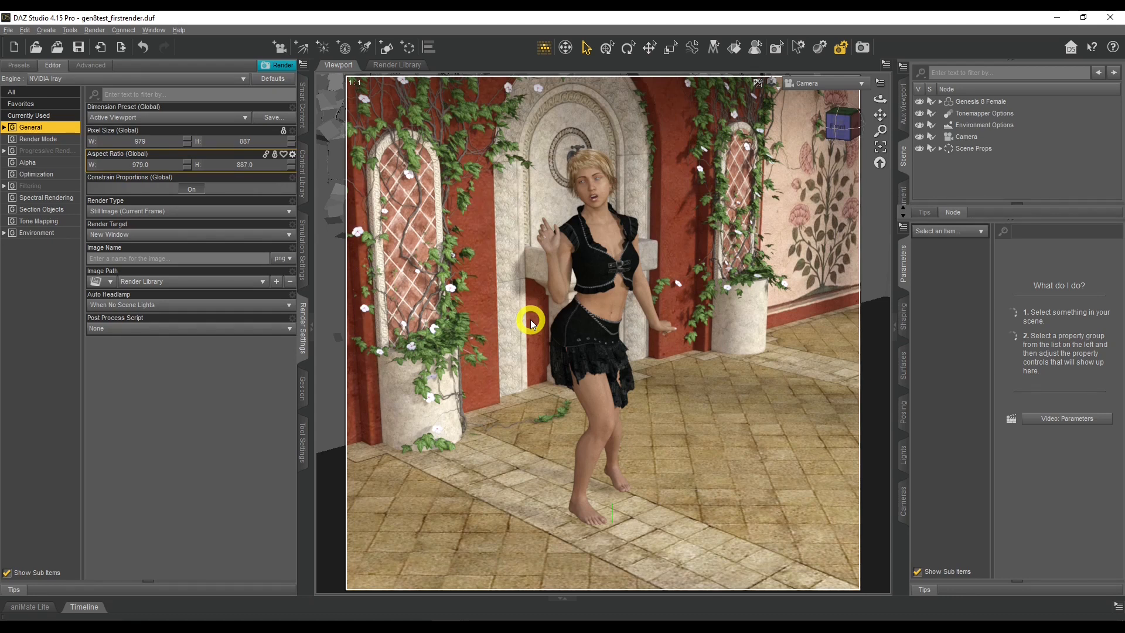
pyautogui.click(234, 119)
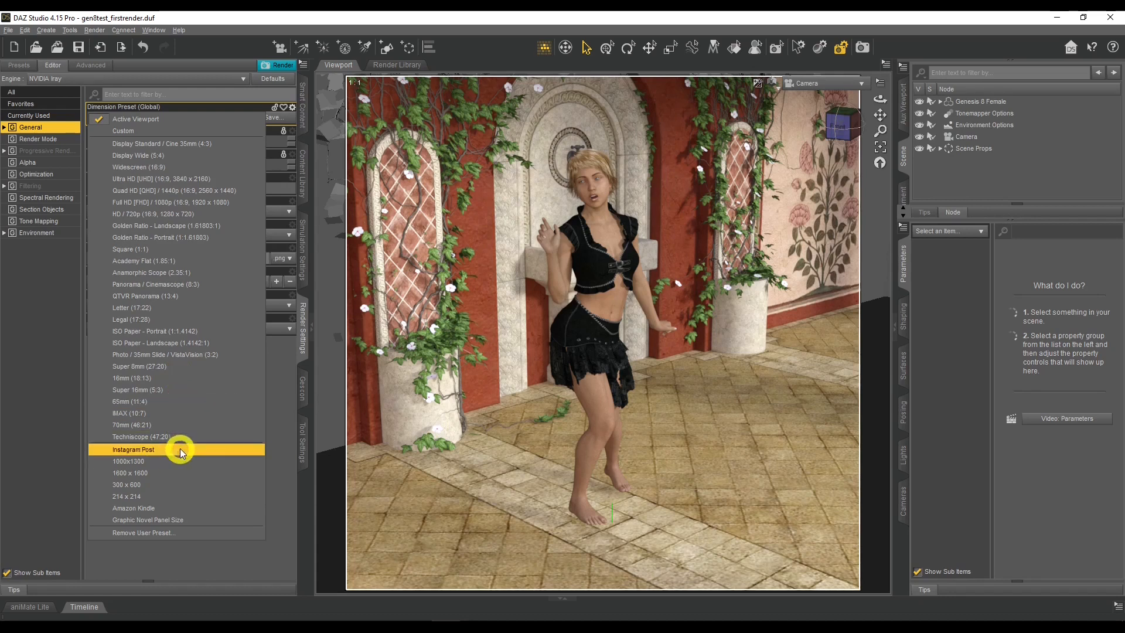
pyautogui.click(291, 404)
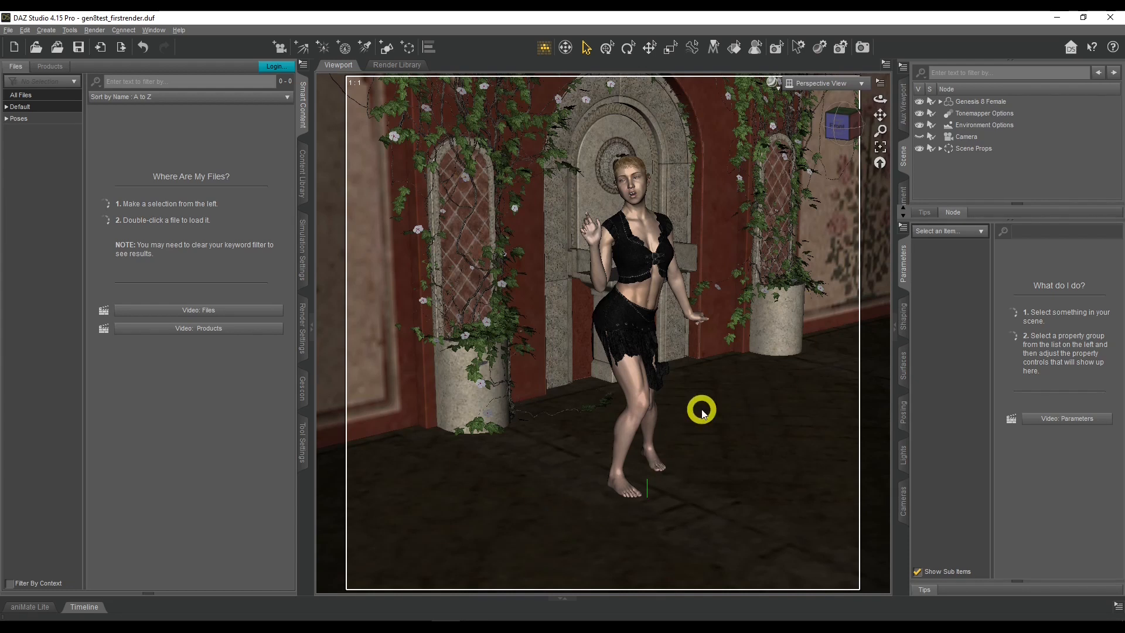
# Examine the whole colonnade set around the figure from a distance, looking at it from the side and the front
pyautogui.scroll(-10, 701, 408)
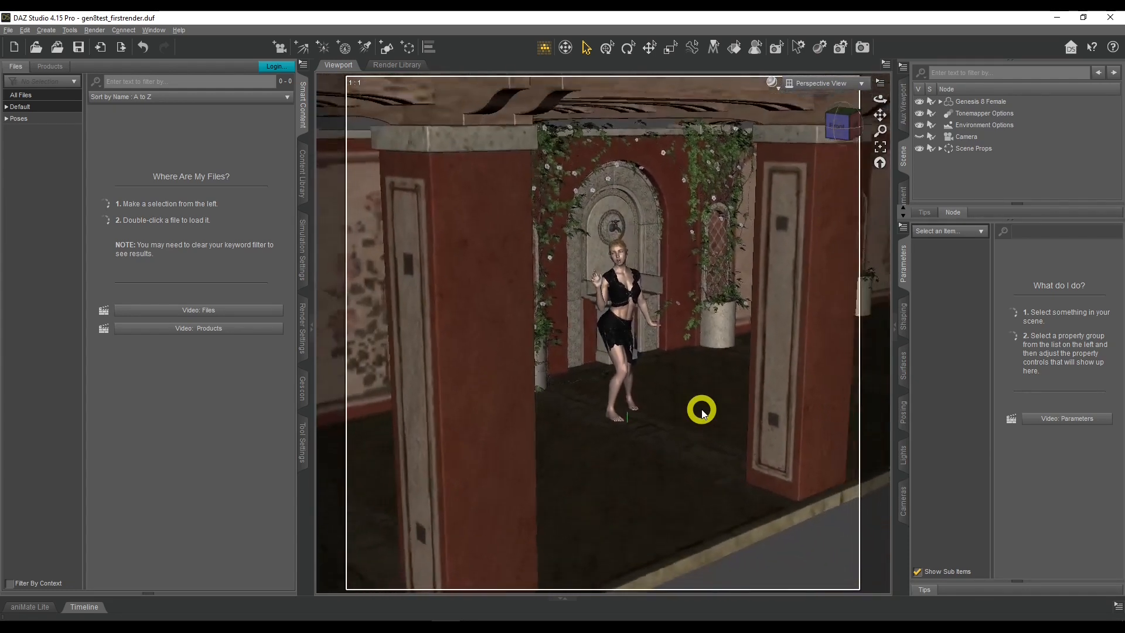
pyautogui.scroll(-10, 701, 409)
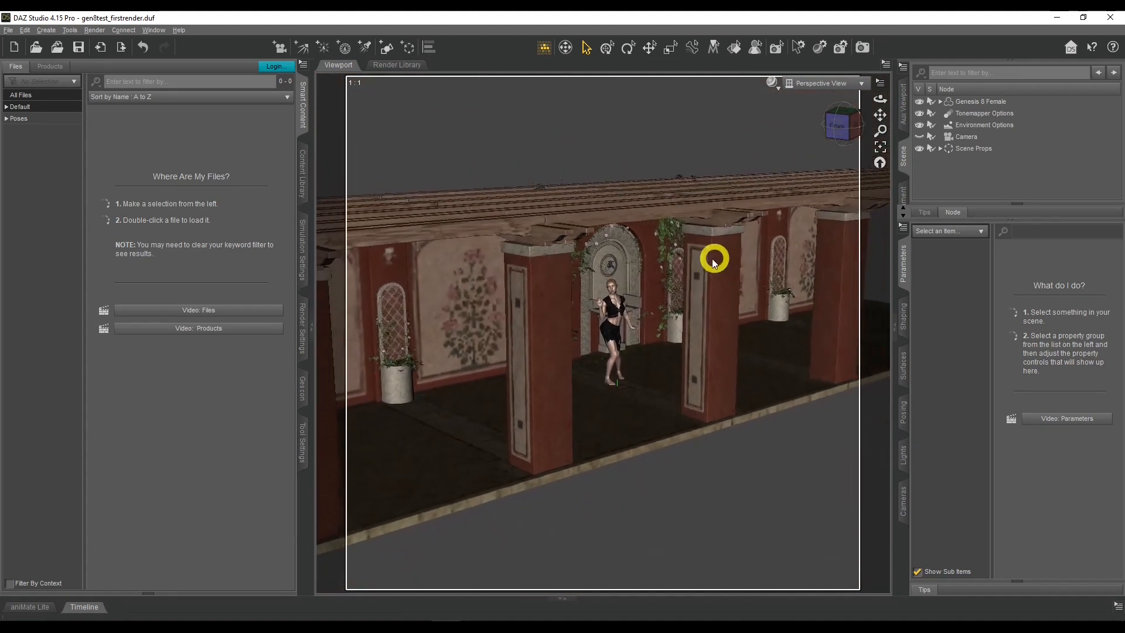
pyautogui.moveTo(878, 99); pyautogui.dragTo(879, 99)
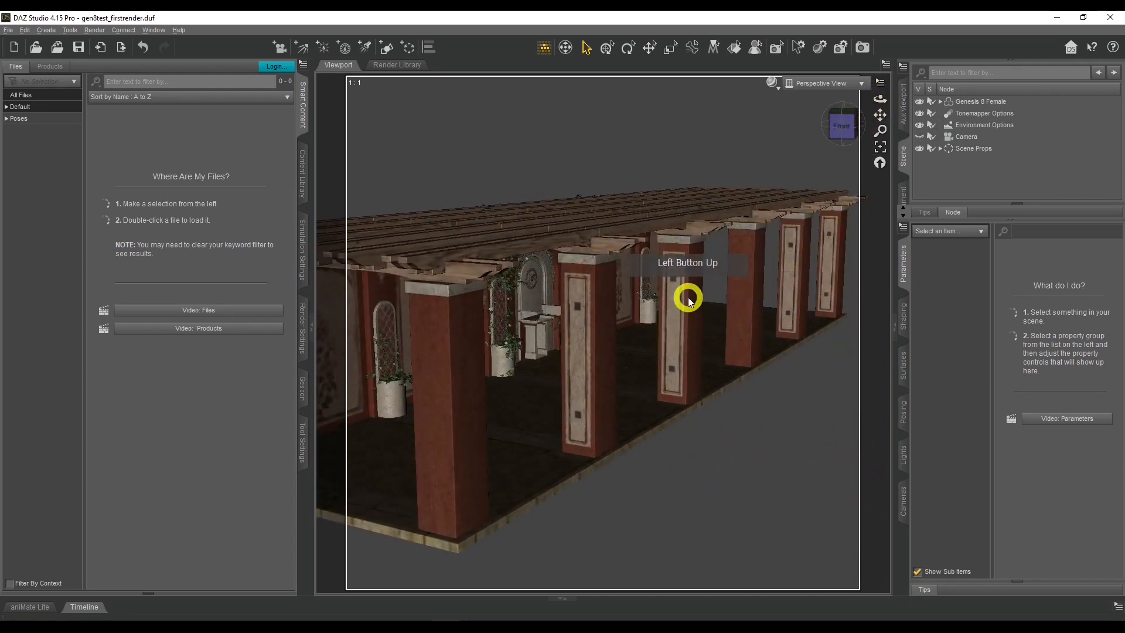
pyautogui.moveTo(875, 101); pyautogui.dragTo(877, 101)
pyautogui.moveTo(813, 319); pyautogui.dragTo(768, 312, button='middle')
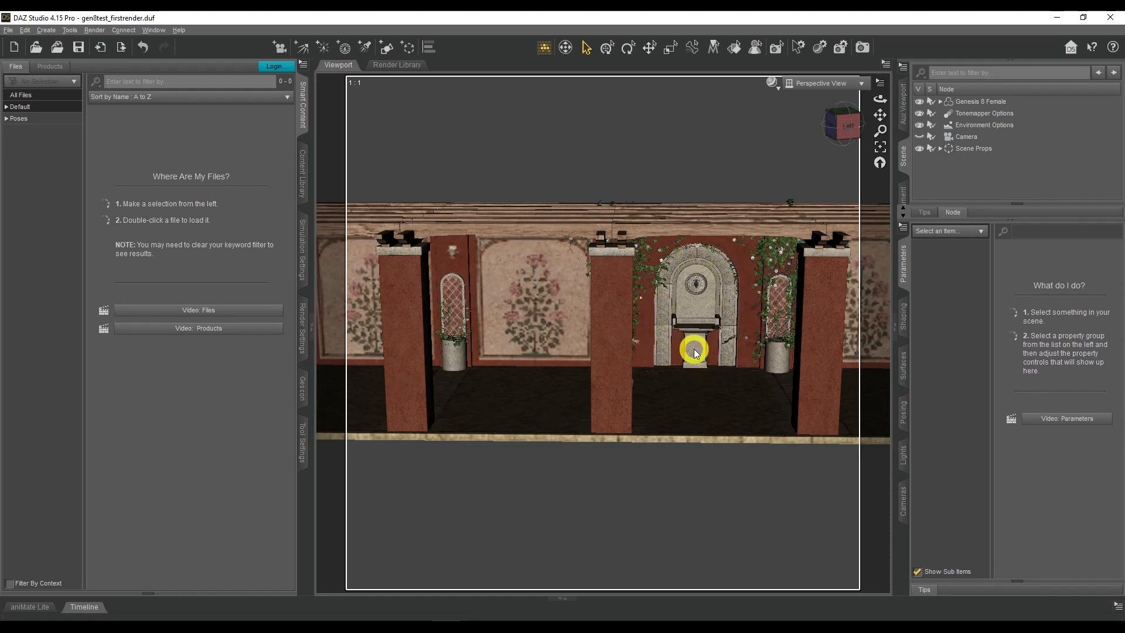
pyautogui.moveTo(882, 94); pyautogui.dragTo(732, 359)
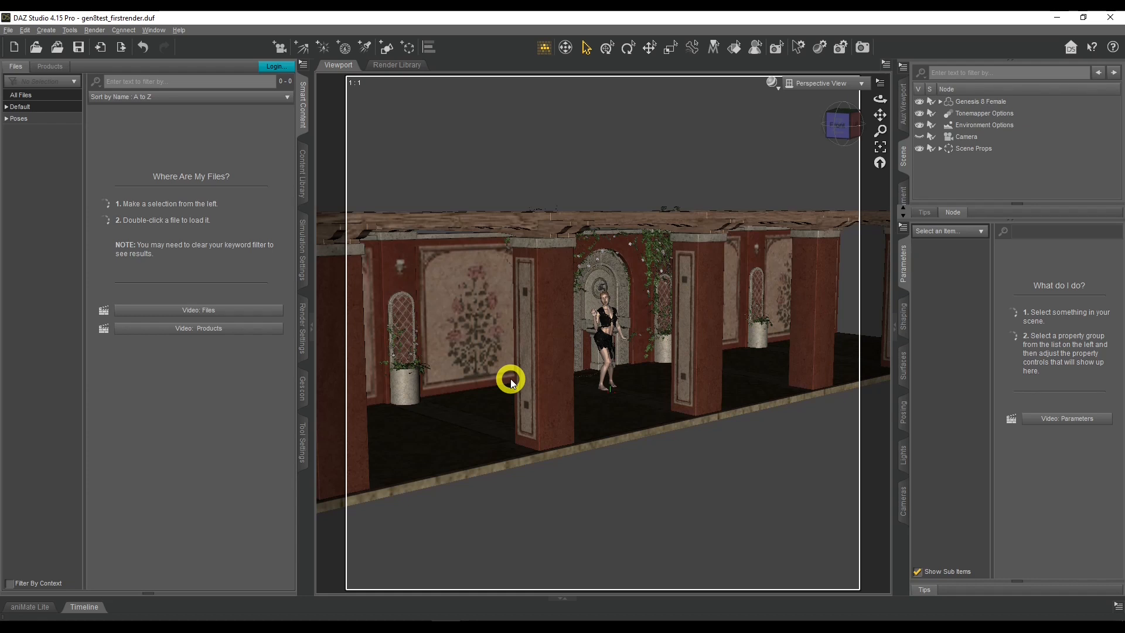
# Frame the figure and the nearest red pillar together in Perspective View to examine the open floor between them
pyautogui.scroll(6, 511, 379)
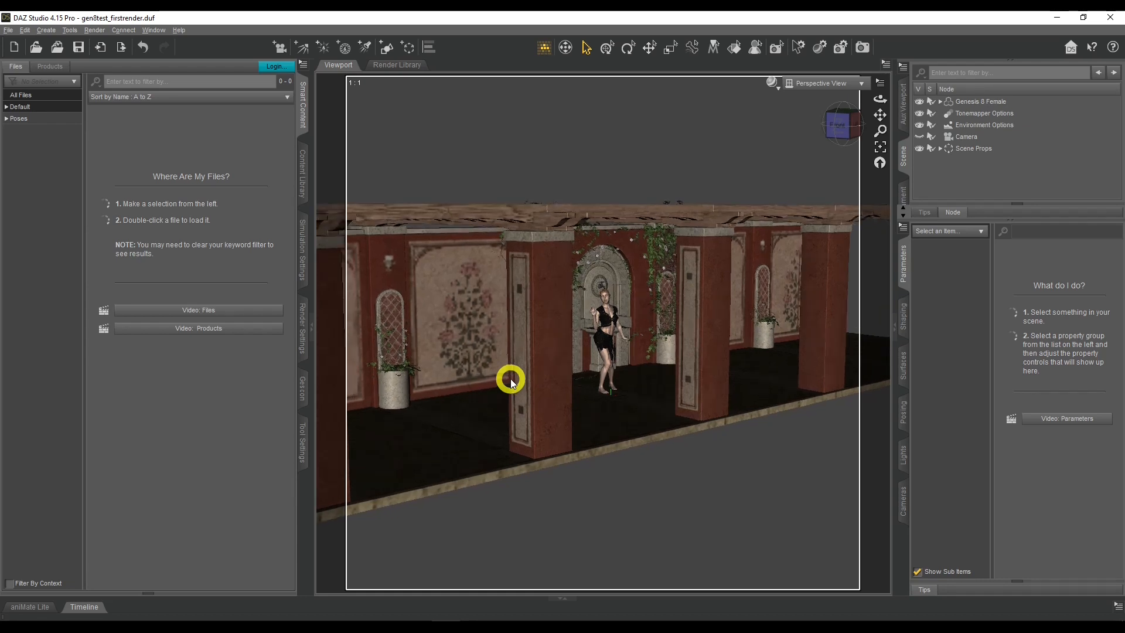
pyautogui.scroll(8, 510, 378)
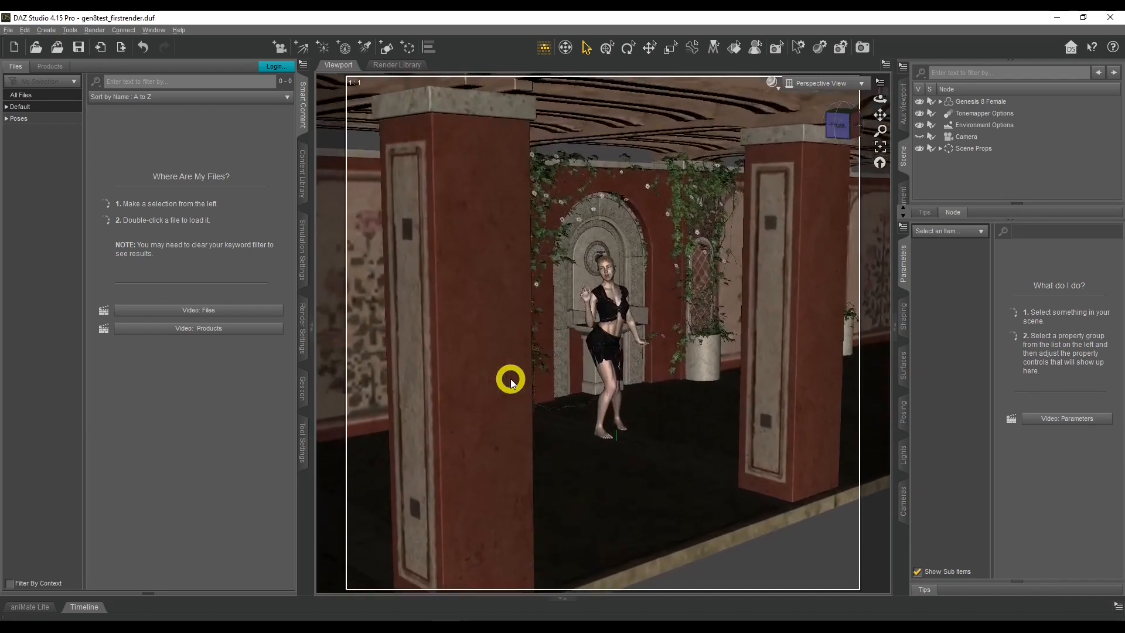
pyautogui.scroll(4, 511, 378)
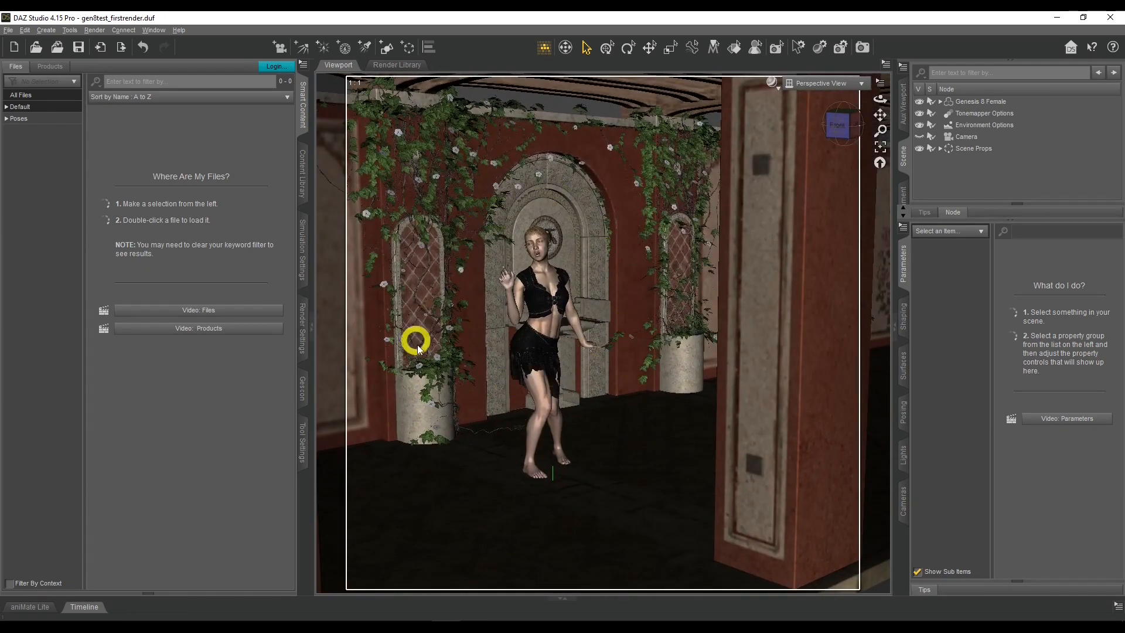
pyautogui.scroll(-5, 550, 252)
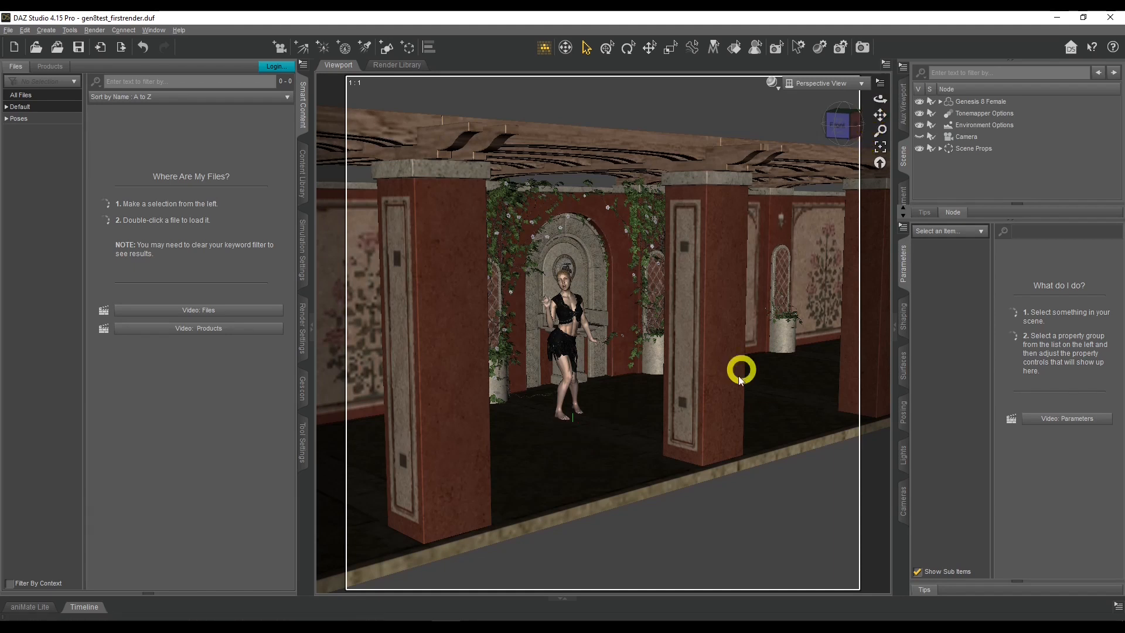
pyautogui.scroll(9, 684, 409)
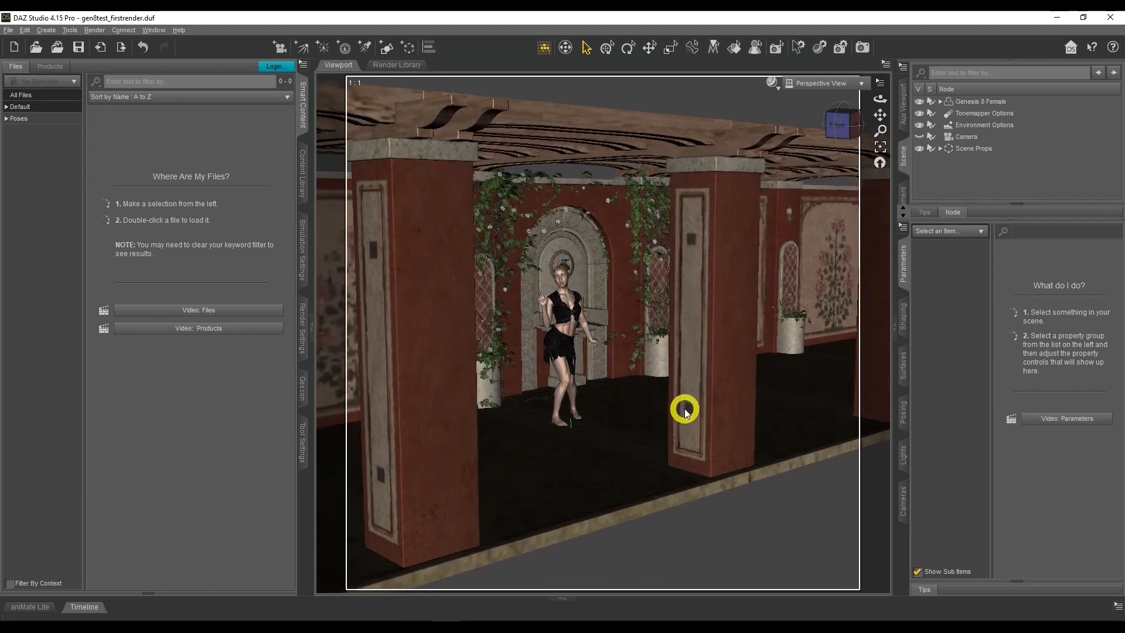
pyautogui.scroll(6, 684, 409)
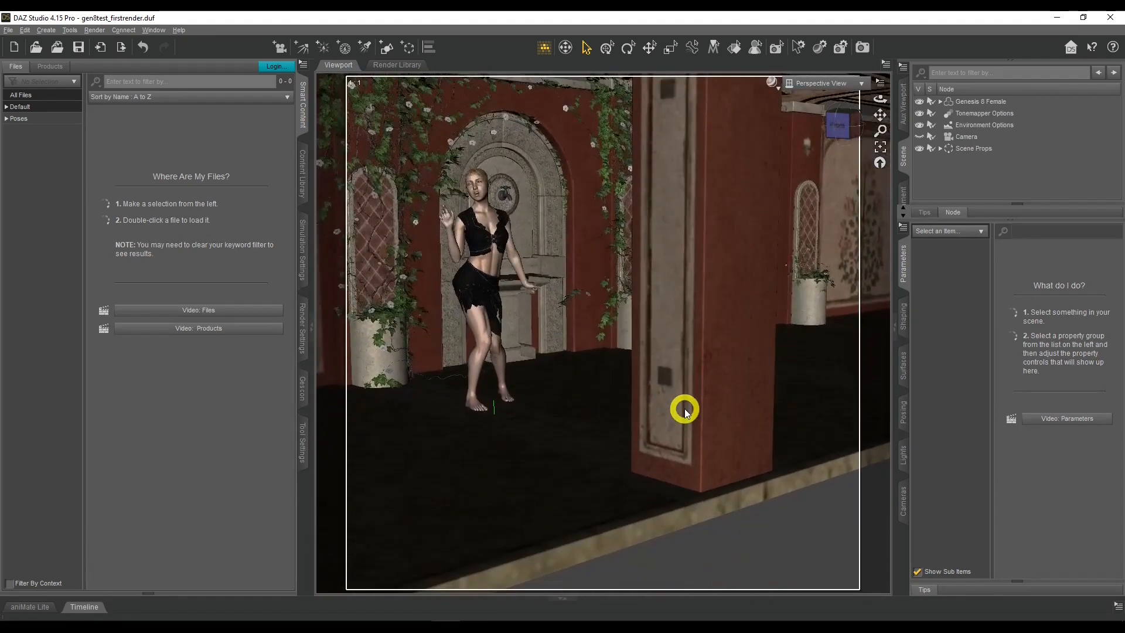
pyautogui.keyDown('alt'); pyautogui.moveTo(685, 409); pyautogui.dragTo(722, 352); pyautogui.keyUp('alt')
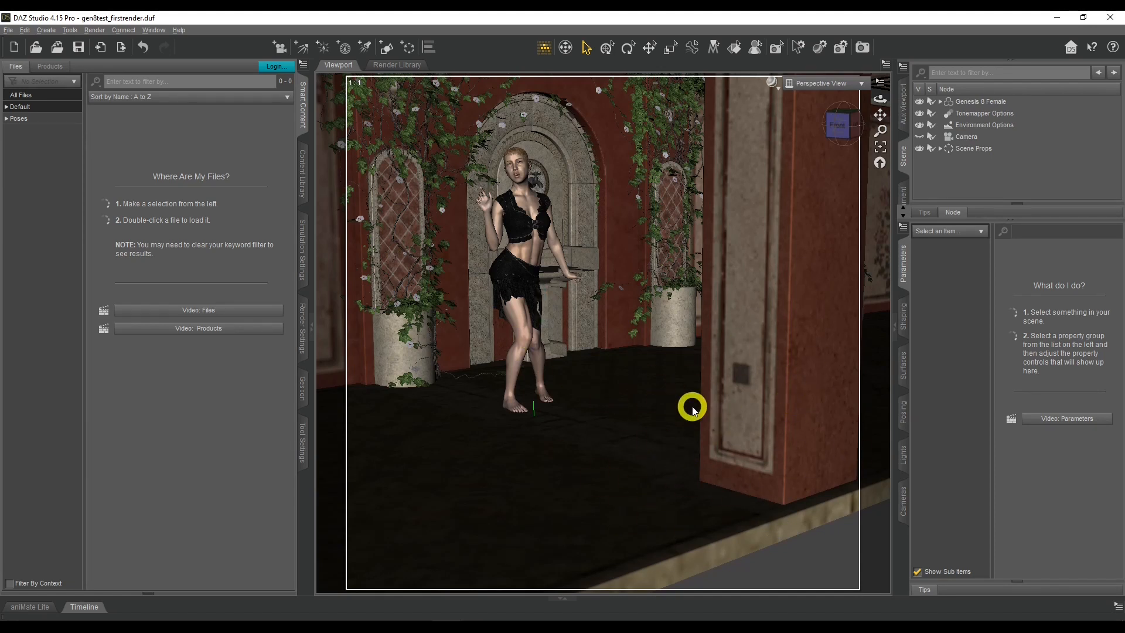
pyautogui.keyDown('alt'); pyautogui.moveTo(692, 408); pyautogui.dragTo(662, 457); pyautogui.keyUp('alt')
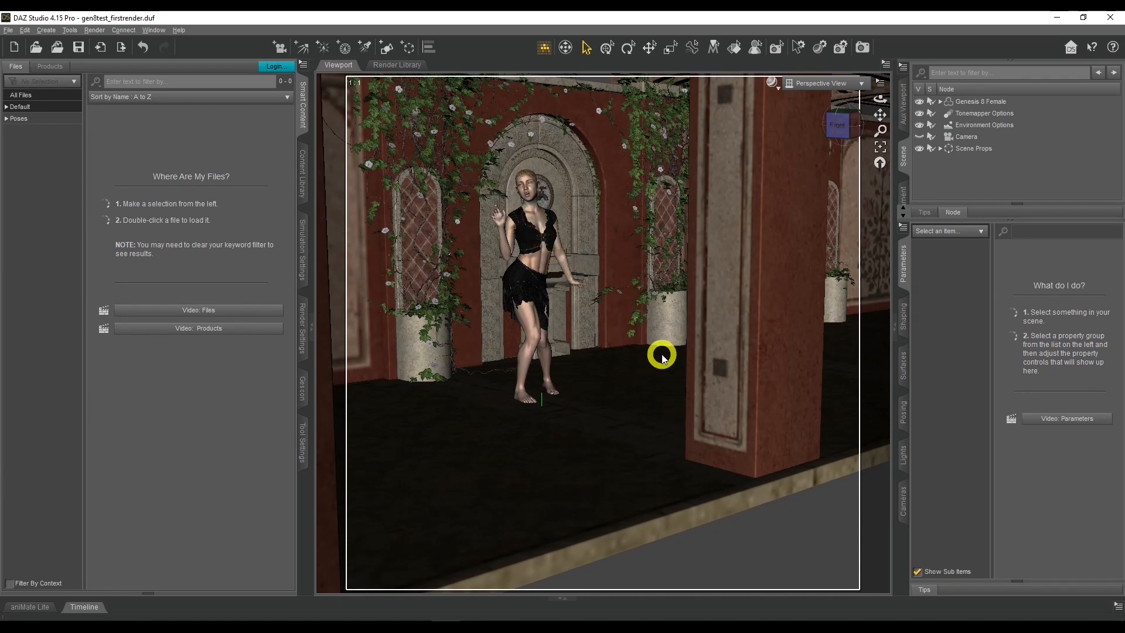
pyautogui.press('F9')
pyautogui.moveTo(752, 367)
pyautogui.mouseDown()
pyautogui.moveTo(721, 340)
pyautogui.moveTo(625, 431)
pyautogui.moveTo(784, 418)
pyautogui.moveTo(753, 364)
pyautogui.mouseUp()
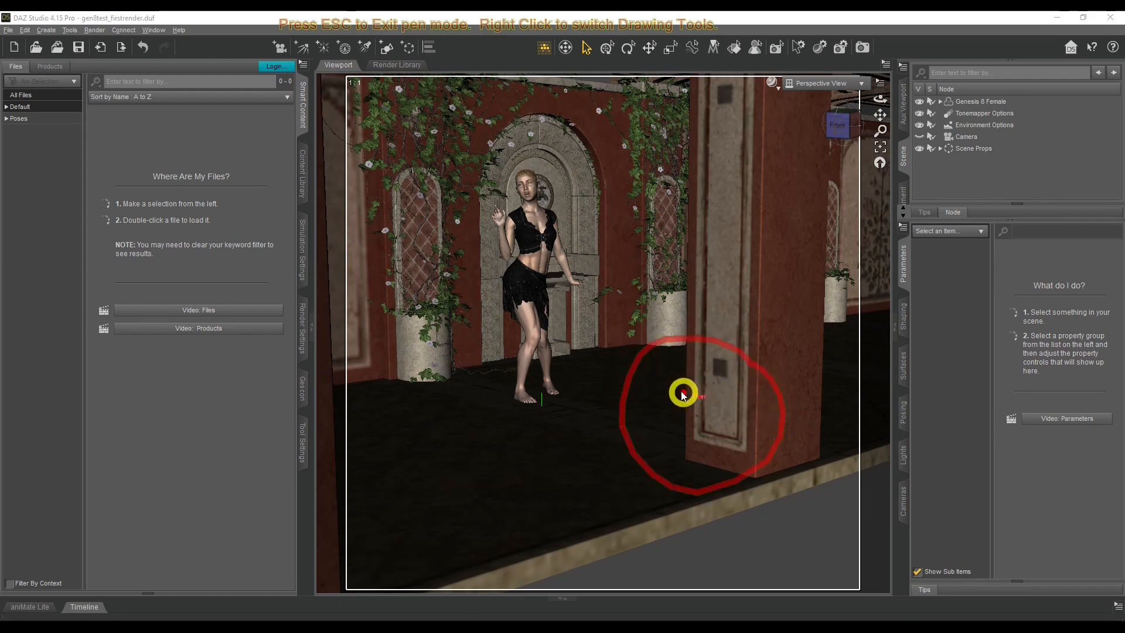
pyautogui.moveTo(691, 390); pyautogui.dragTo(621, 312)
pyautogui.moveTo(597, 259); pyautogui.dragTo(536, 261)
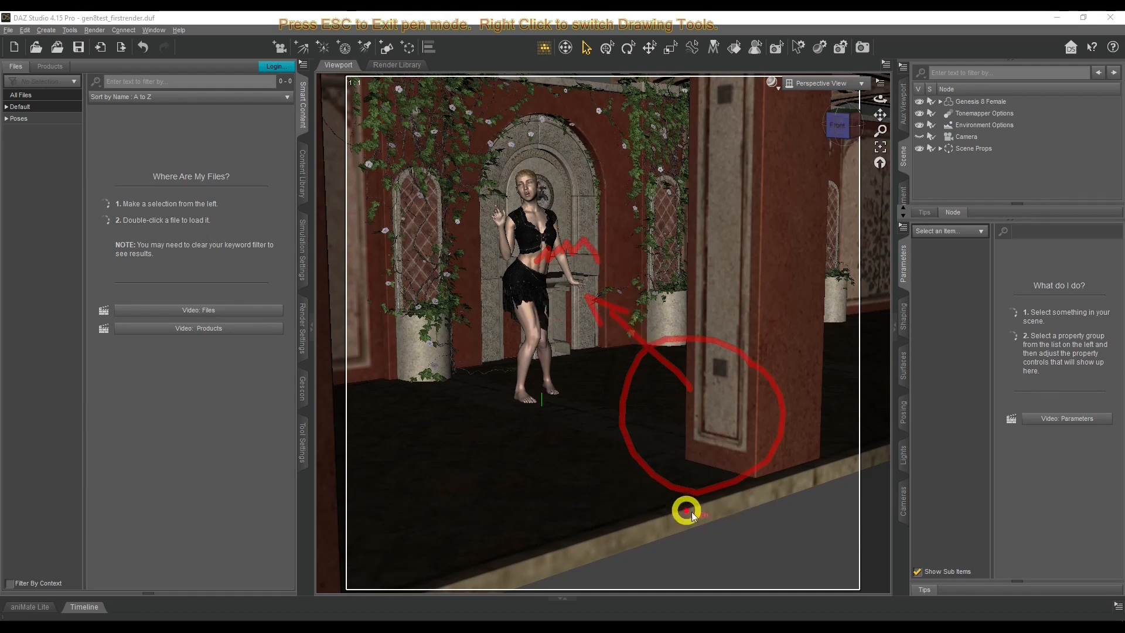
pyautogui.moveTo(530, 503)
pyautogui.mouseDown()
pyautogui.moveTo(704, 424)
pyautogui.moveTo(698, 394)
pyautogui.moveTo(582, 279)
pyautogui.moveTo(538, 256)
pyautogui.moveTo(583, 246)
pyautogui.moveTo(547, 278)
pyautogui.moveTo(570, 266)
pyautogui.moveTo(557, 256)
pyautogui.moveTo(579, 241)
pyautogui.mouseUp()
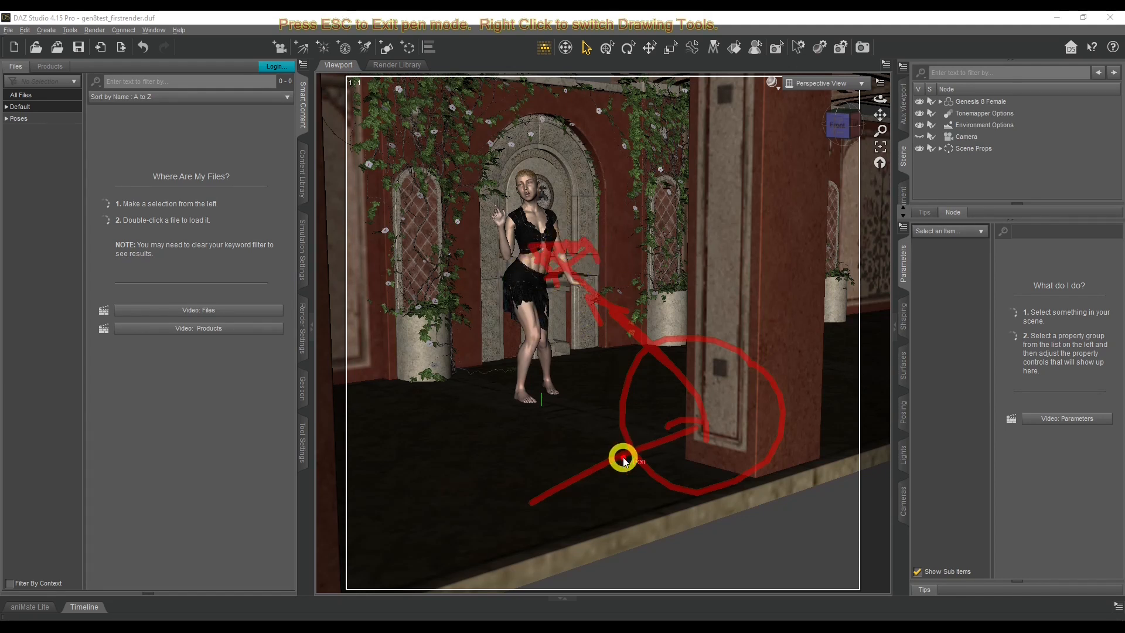
pyautogui.press('Escape')
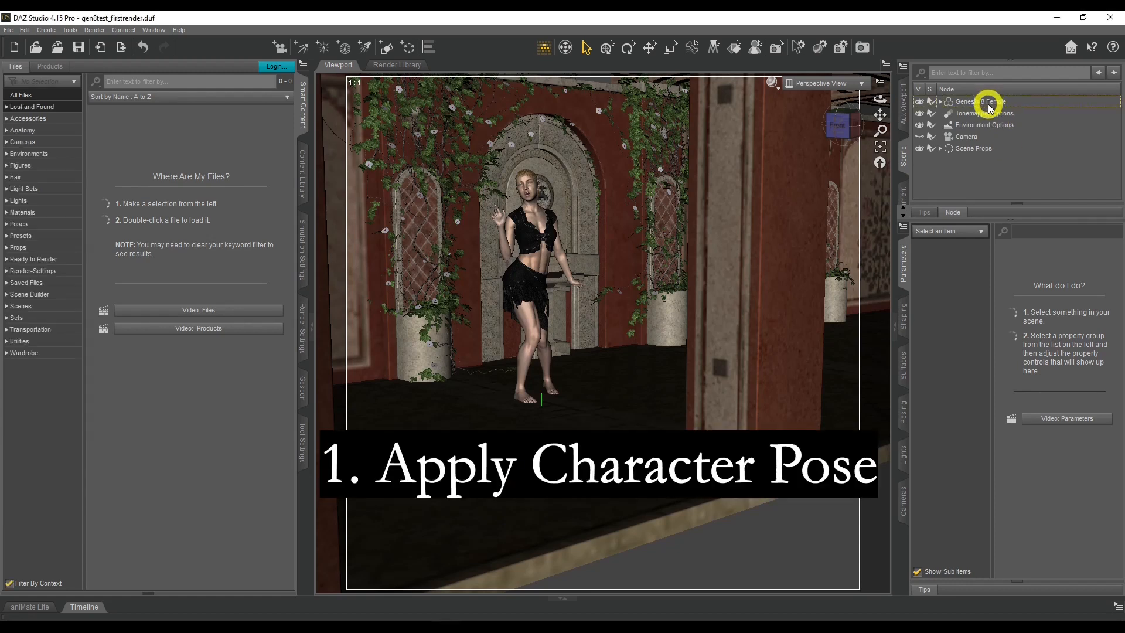
# Apply the crouching pose "Z FS Full 20 Genesis 8 Female Mirror" to the Genesis 8 Female figure
pyautogui.click(986, 104)
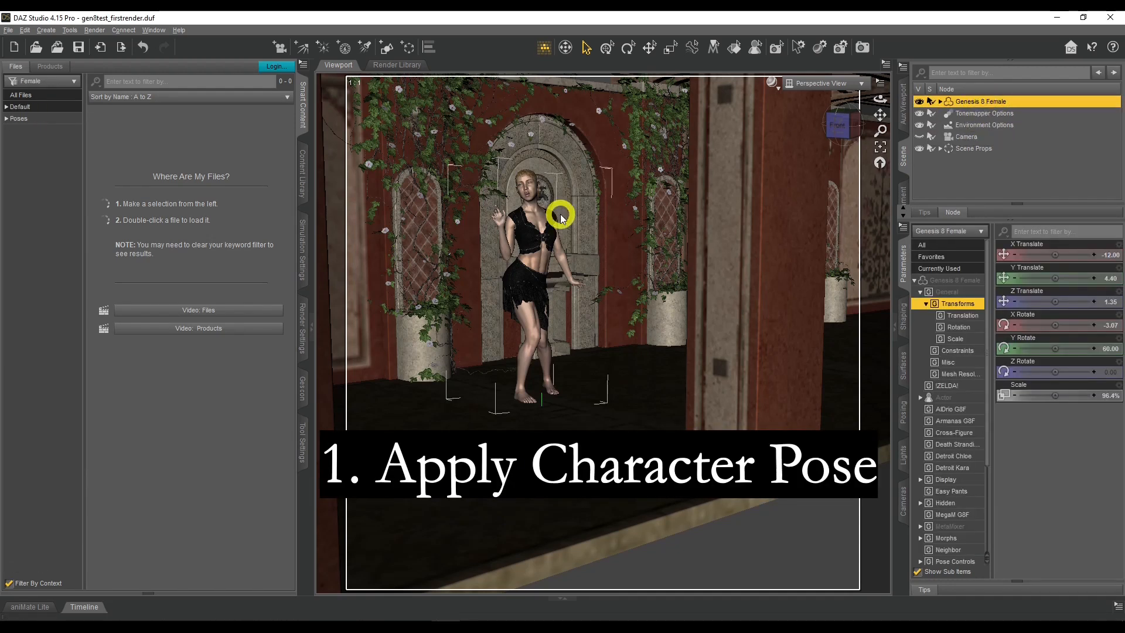
pyautogui.click(7, 108)
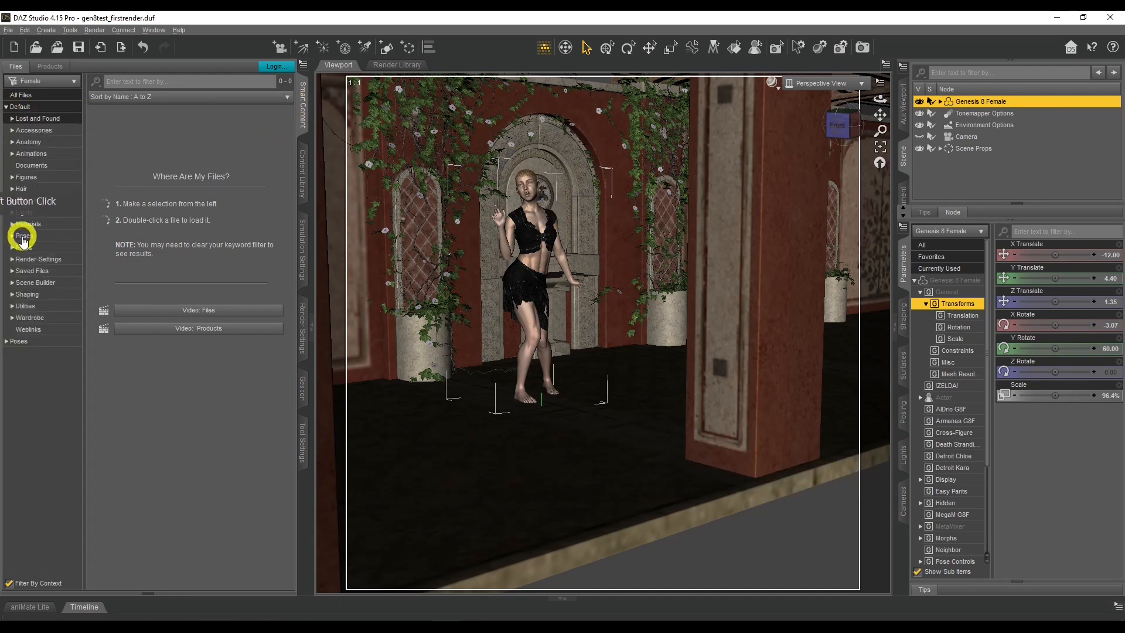
pyautogui.click(13, 236)
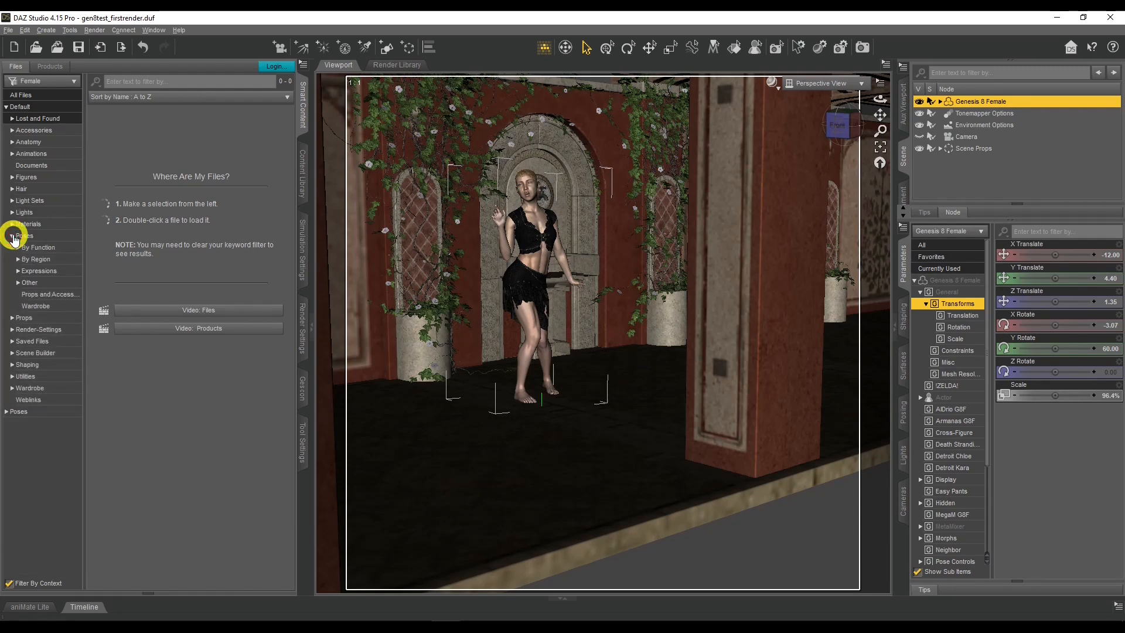
pyautogui.click(17, 247)
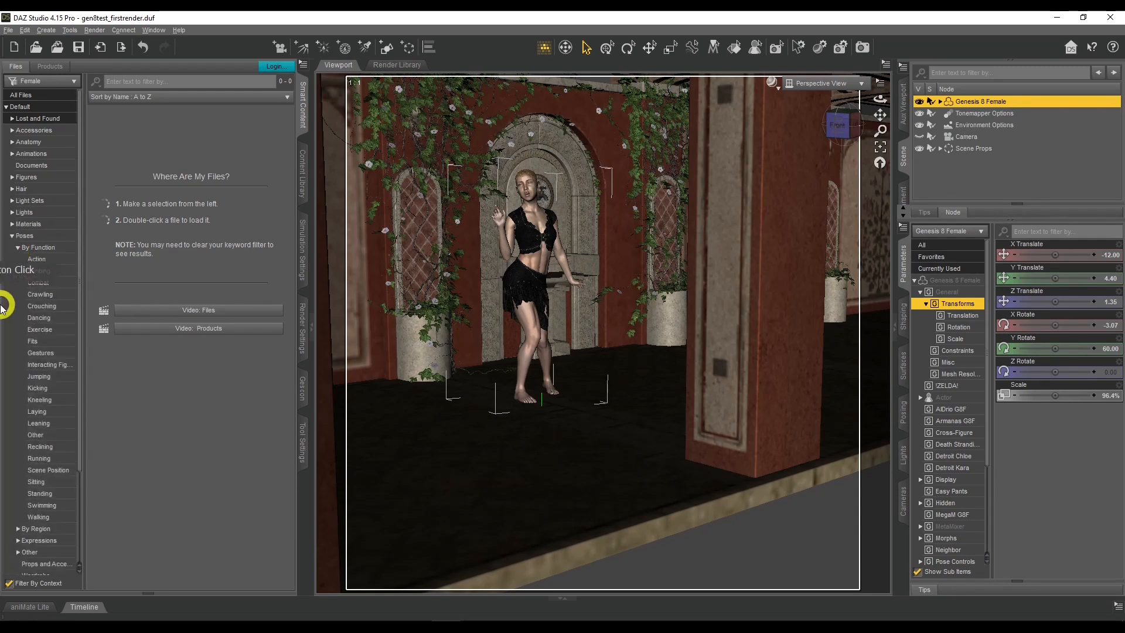
pyautogui.click(40, 307)
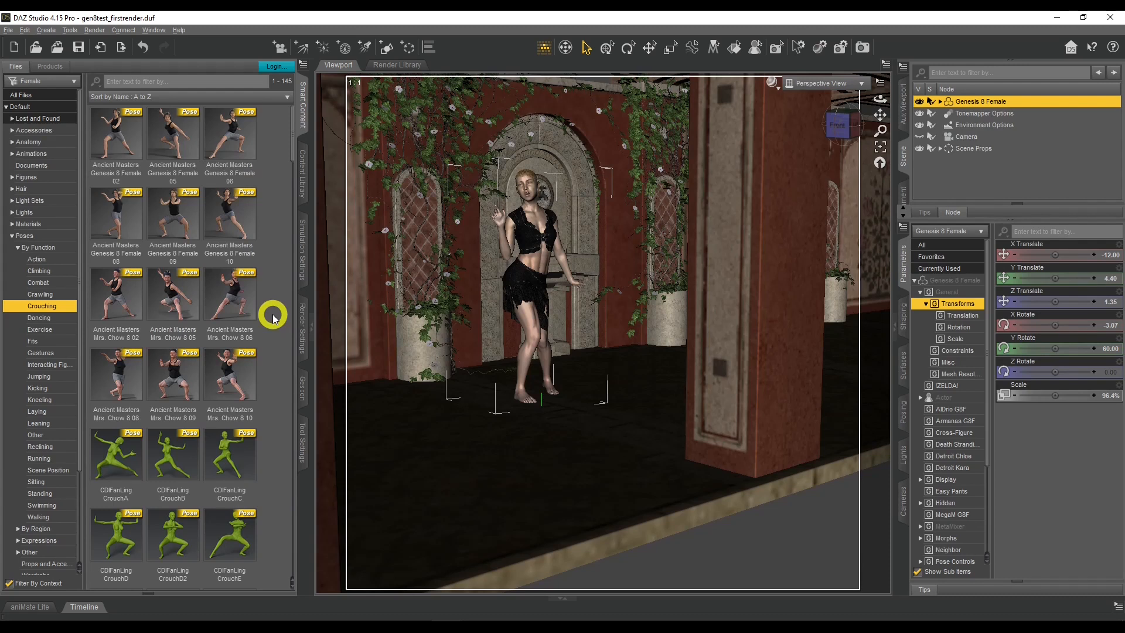
pyautogui.scroll(-15, 272, 317)
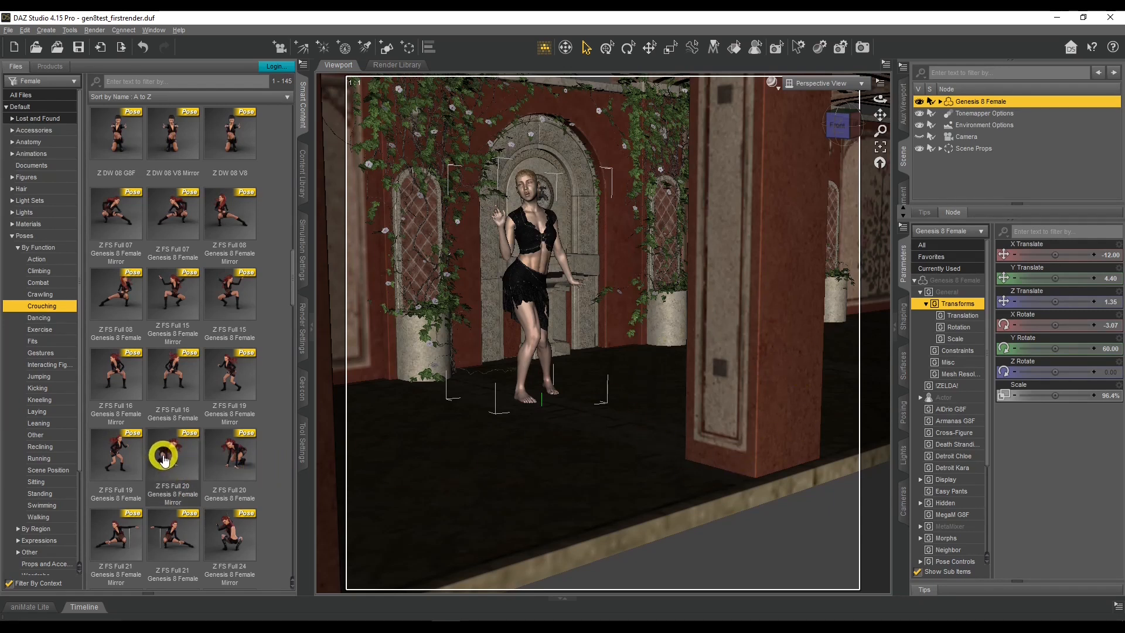
pyautogui.doubleClick(164, 460)
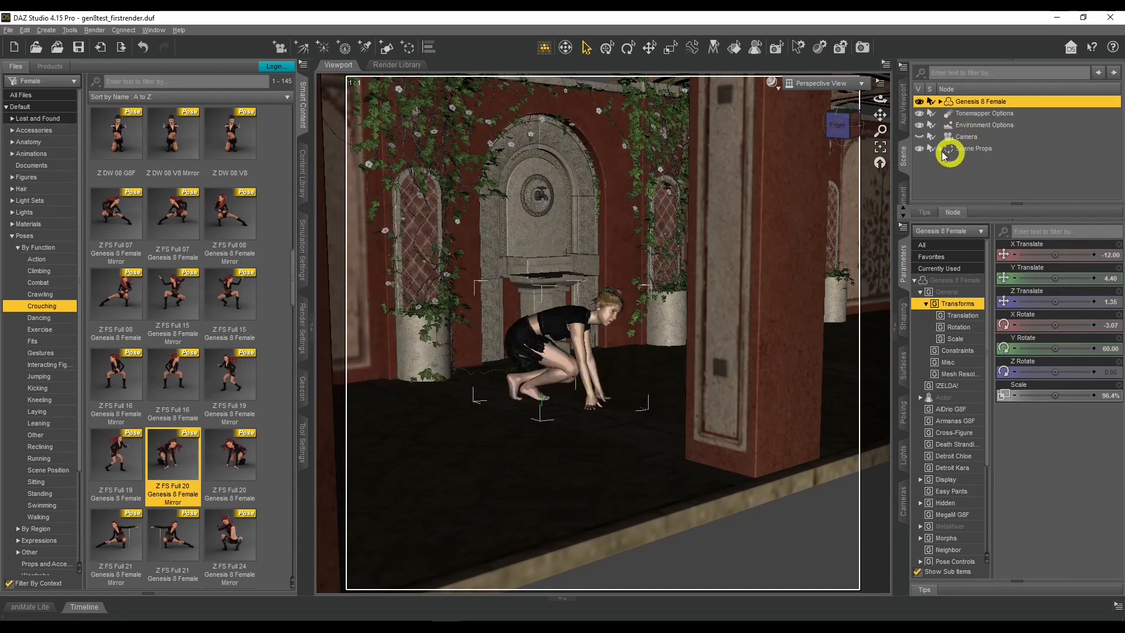
# Move the crouching figure beside the nearest red pillar at the floor's edge and turn it to a Y Rotate of about 195.3
pyautogui.click(651, 52)
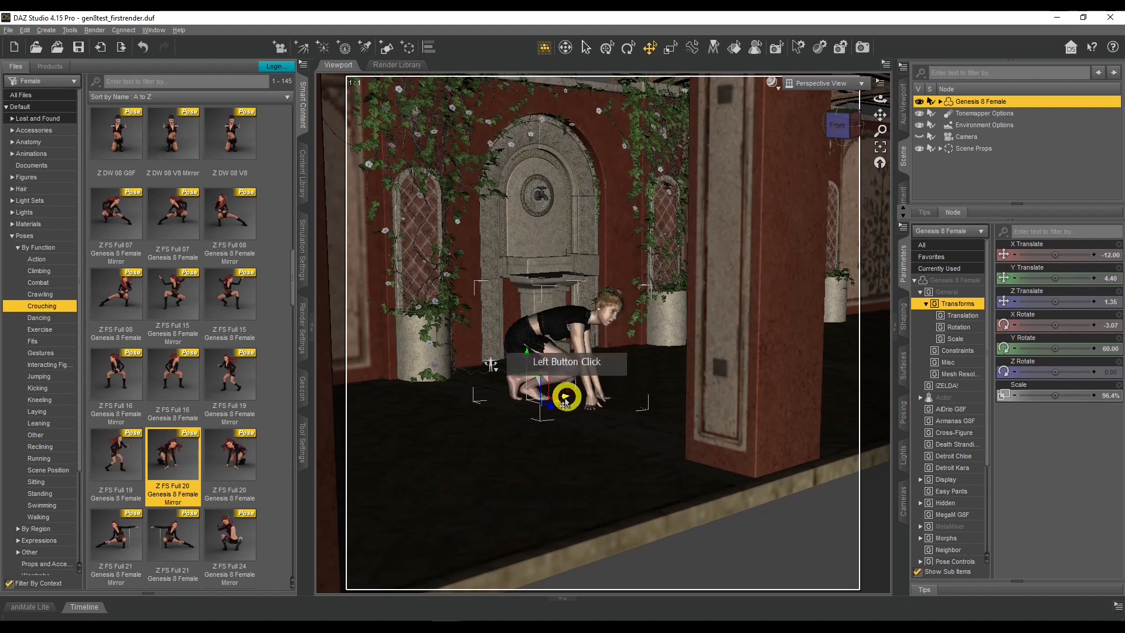
pyautogui.moveTo(553, 408); pyautogui.dragTo(764, 473)
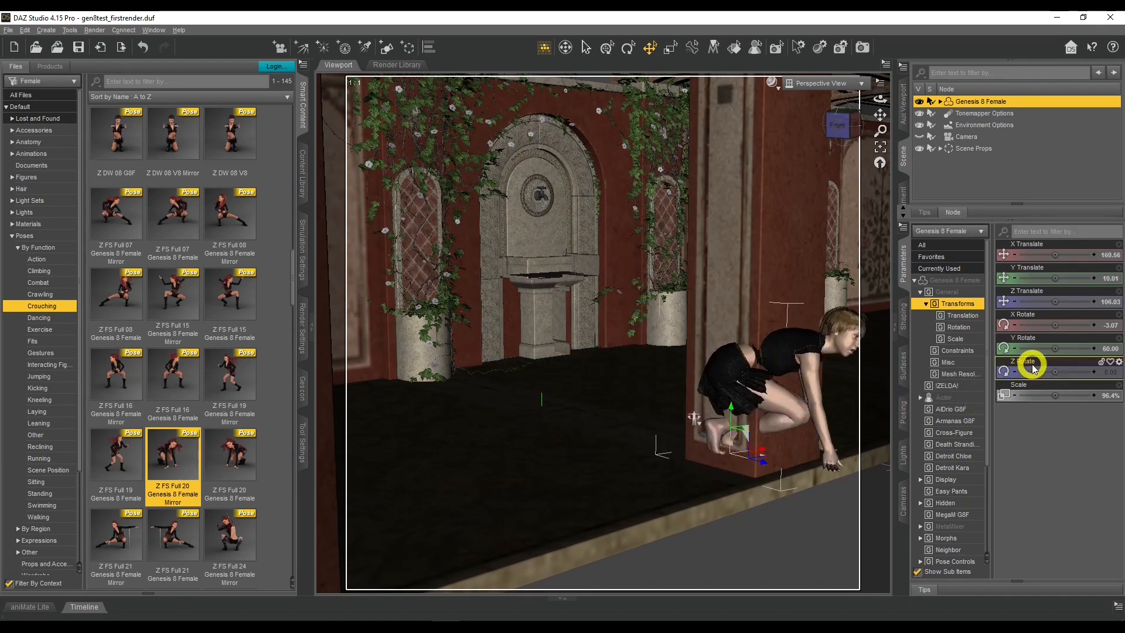
pyautogui.moveTo(1054, 345); pyautogui.dragTo(1058, 347)
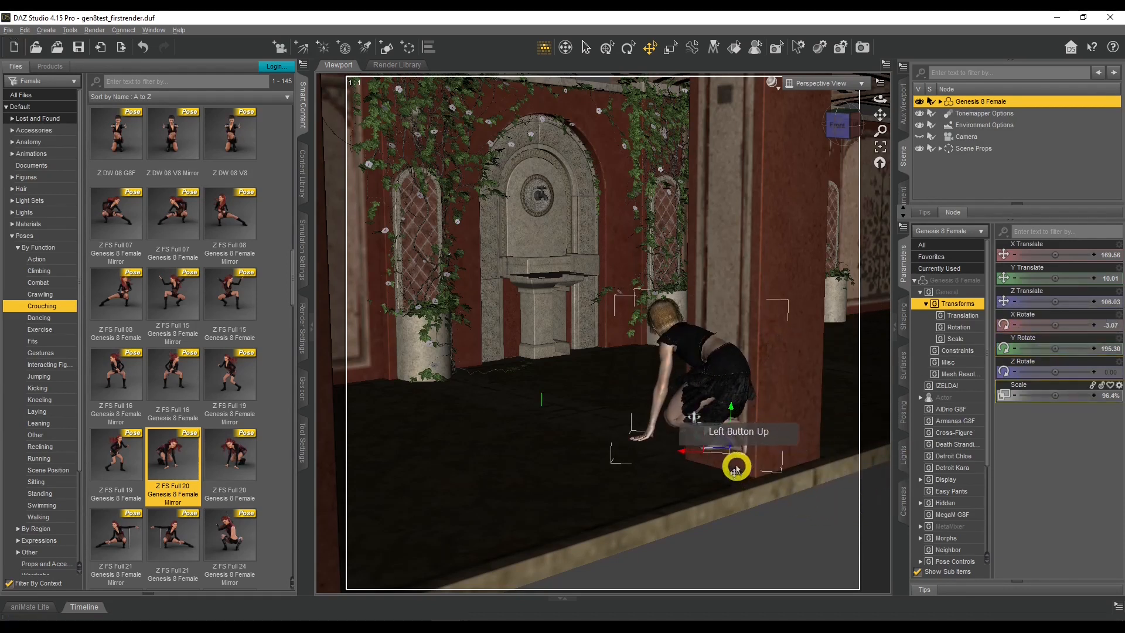
pyautogui.moveTo(729, 446); pyautogui.dragTo(688, 467)
# Lower the figure onto the floor to about 0.17 Y Translate and shift it to about 171.7 X and 144.8 Z
pyautogui.moveTo(879, 98); pyautogui.dragTo(743, 249)
pyautogui.moveTo(645, 324); pyautogui.dragTo(642, 366)
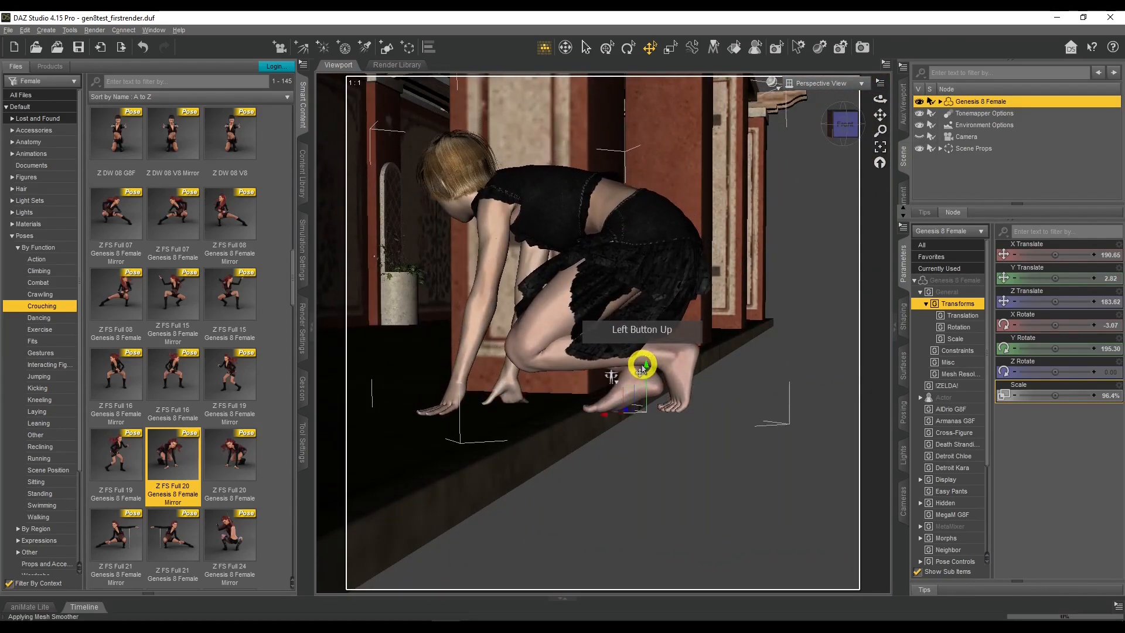
pyautogui.moveTo(877, 106); pyautogui.dragTo(874, 109)
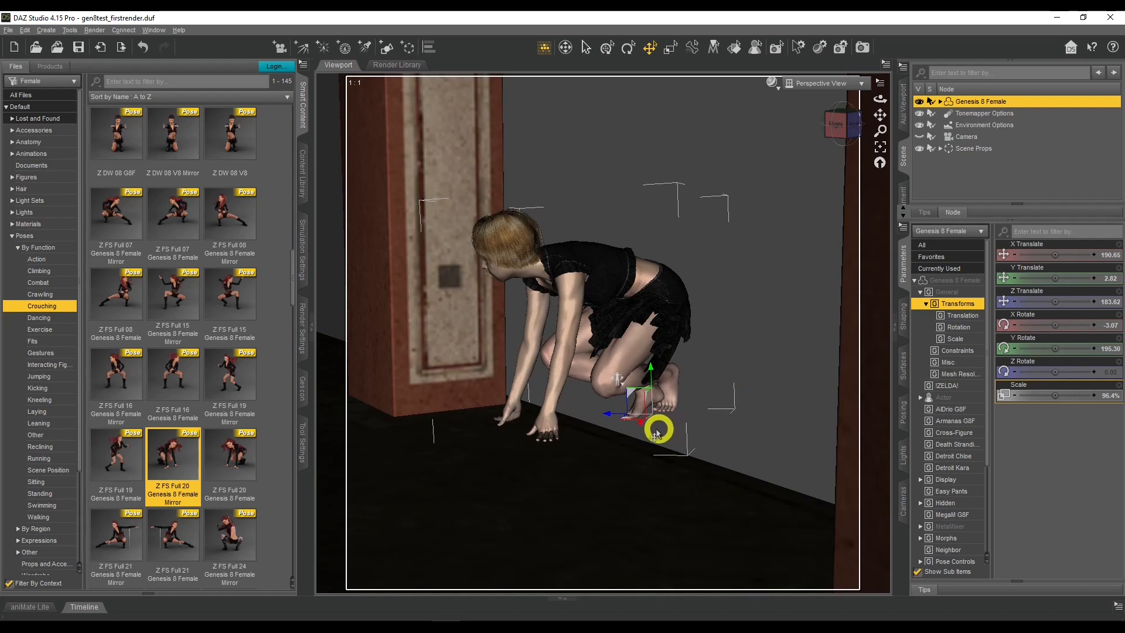
pyautogui.moveTo(623, 419); pyautogui.dragTo(517, 419)
pyautogui.moveTo(873, 101)
pyautogui.mouseDown()
pyautogui.moveTo(908, 102)
pyautogui.moveTo(879, 98)
pyautogui.mouseUp()
pyautogui.click(877, 149)
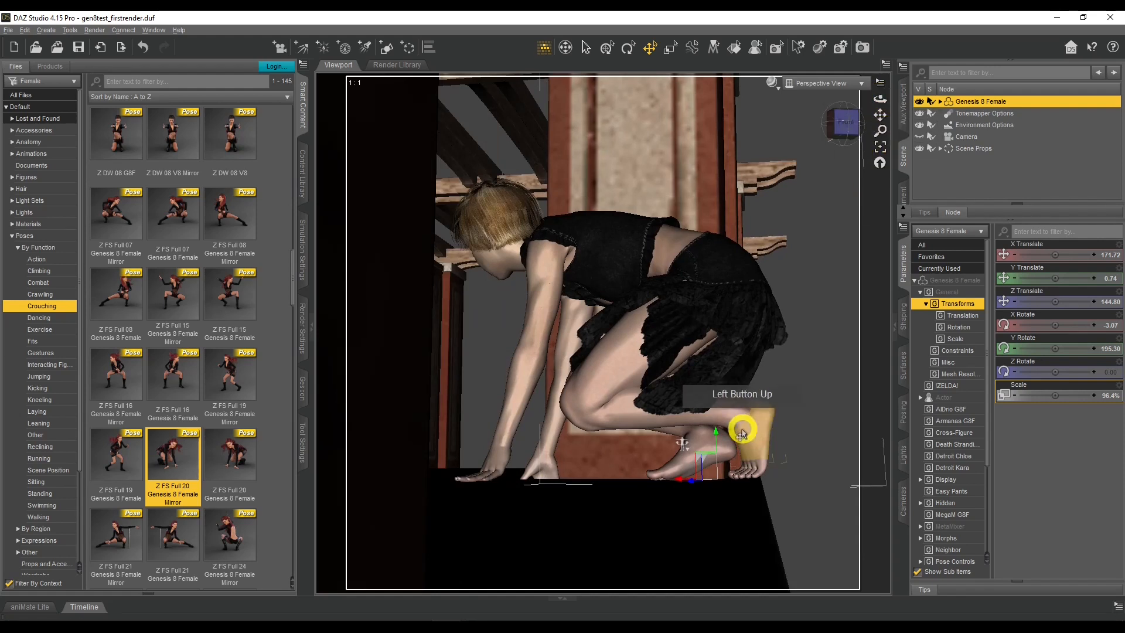
pyautogui.moveTo(717, 435); pyautogui.dragTo(715, 435)
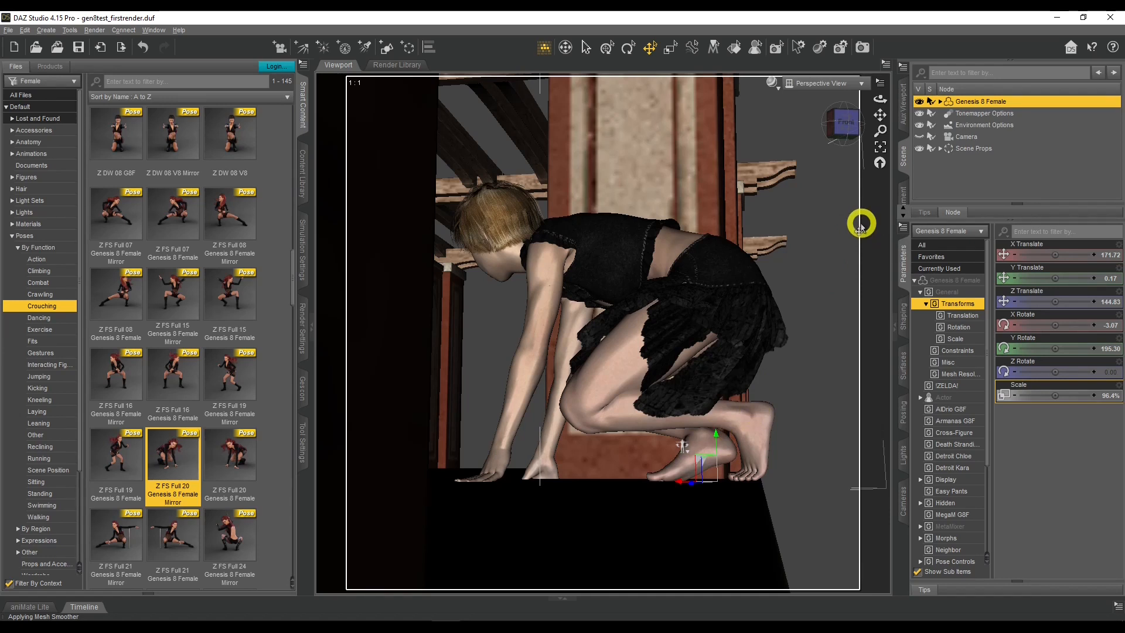
# Fine-tune the figure's place beside the pillar to about 173.22 X Translate and 143.45 Z Translate
pyautogui.click(878, 99)
pyautogui.moveTo(878, 98); pyautogui.dragTo(878, 99)
pyautogui.moveTo(882, 93); pyautogui.dragTo(879, 96)
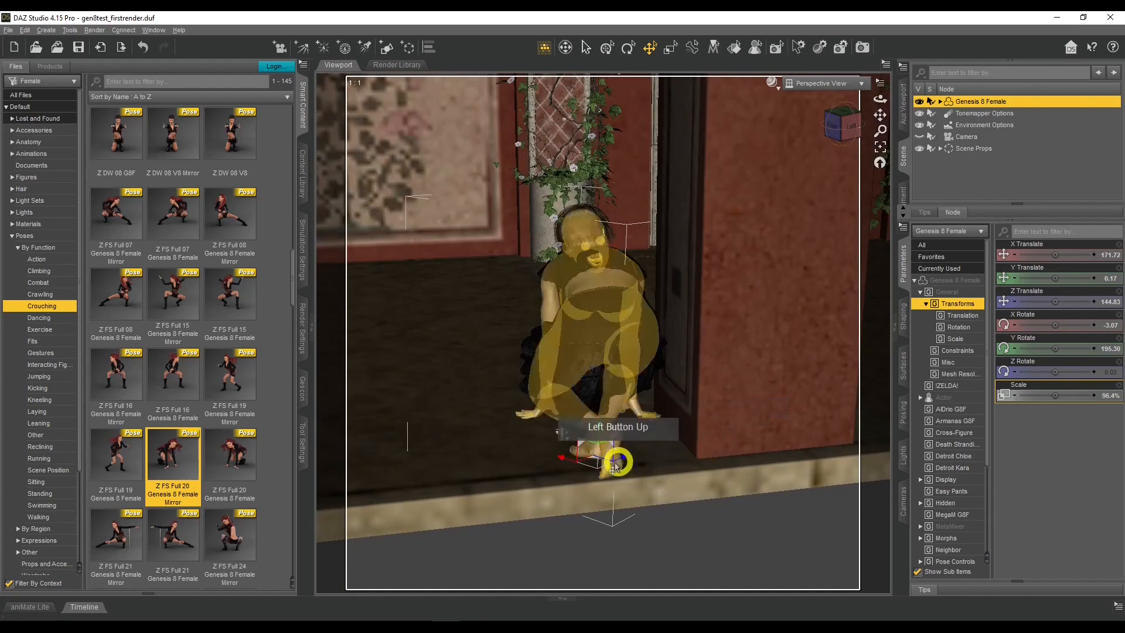
pyautogui.moveTo(594, 460); pyautogui.dragTo(598, 457)
# Tilt the figure's neck sideways by setting the Side-Side value of Neck Lower to about -12.23
pyautogui.moveTo(879, 97); pyautogui.dragTo(615, 174)
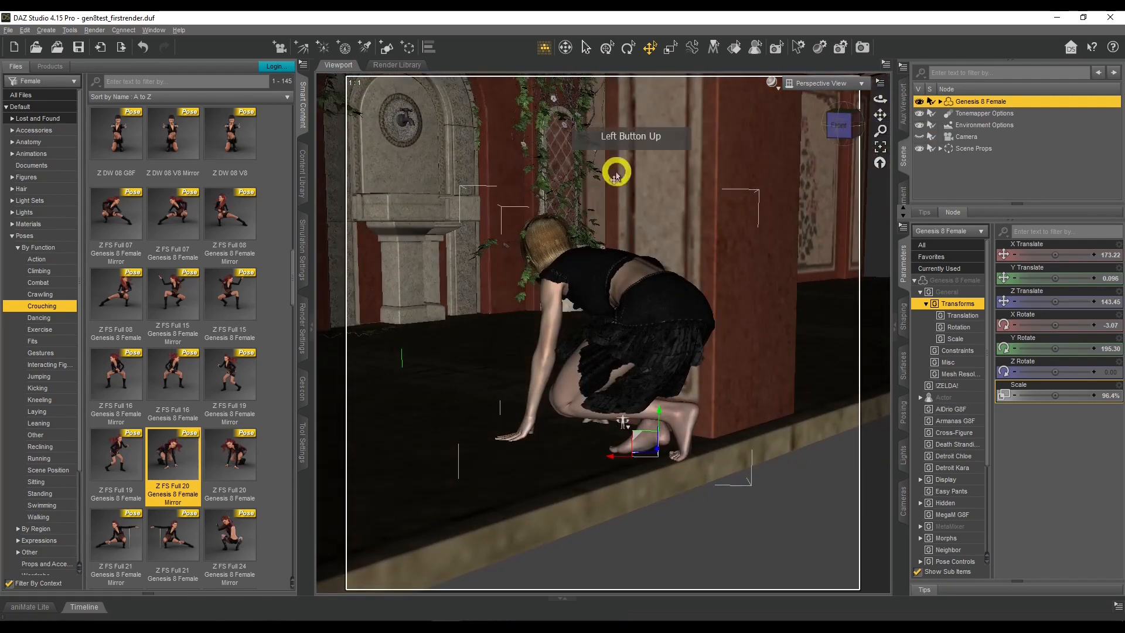
pyautogui.scroll(-5, 451, 281)
pyautogui.scroll(-1, 452, 287)
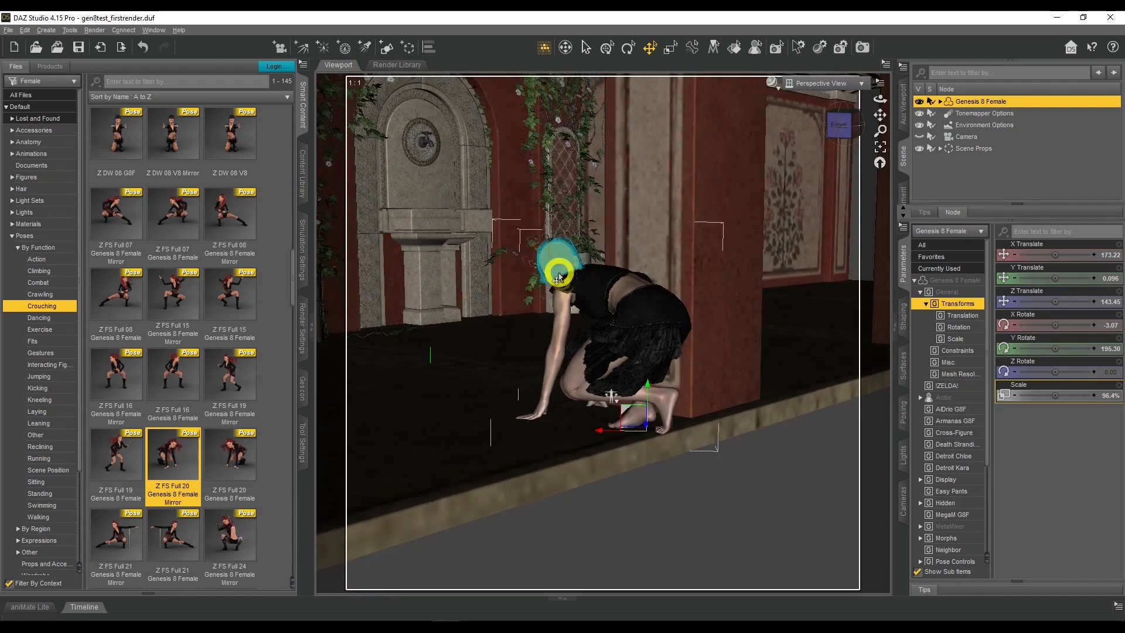
pyautogui.scroll(2, 559, 275)
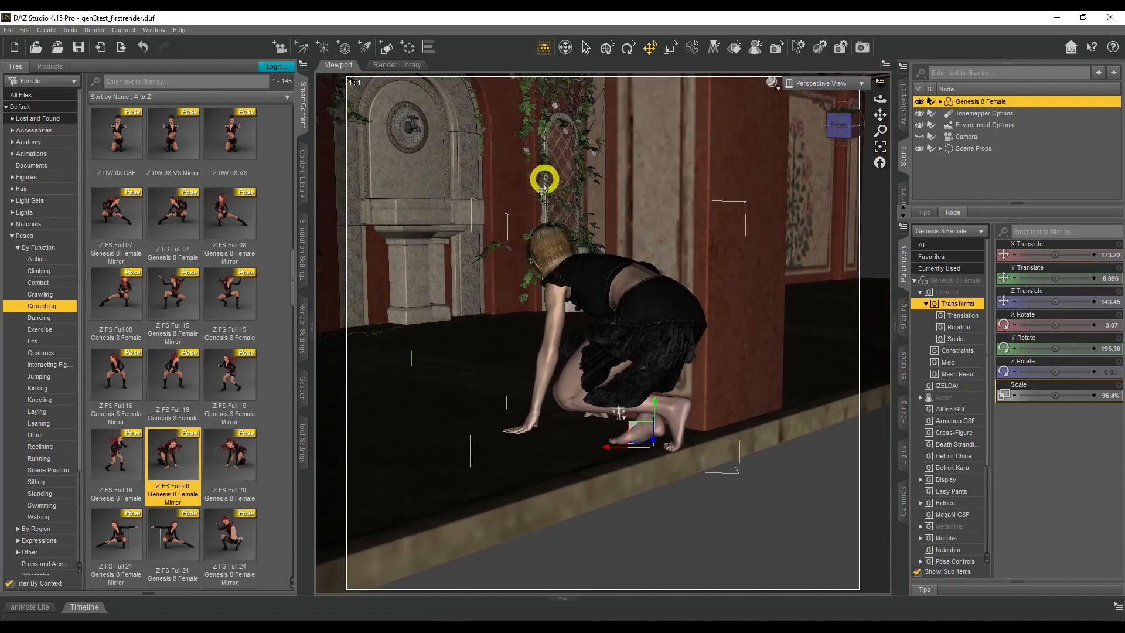
pyautogui.click(557, 265)
pyautogui.click(1015, 193)
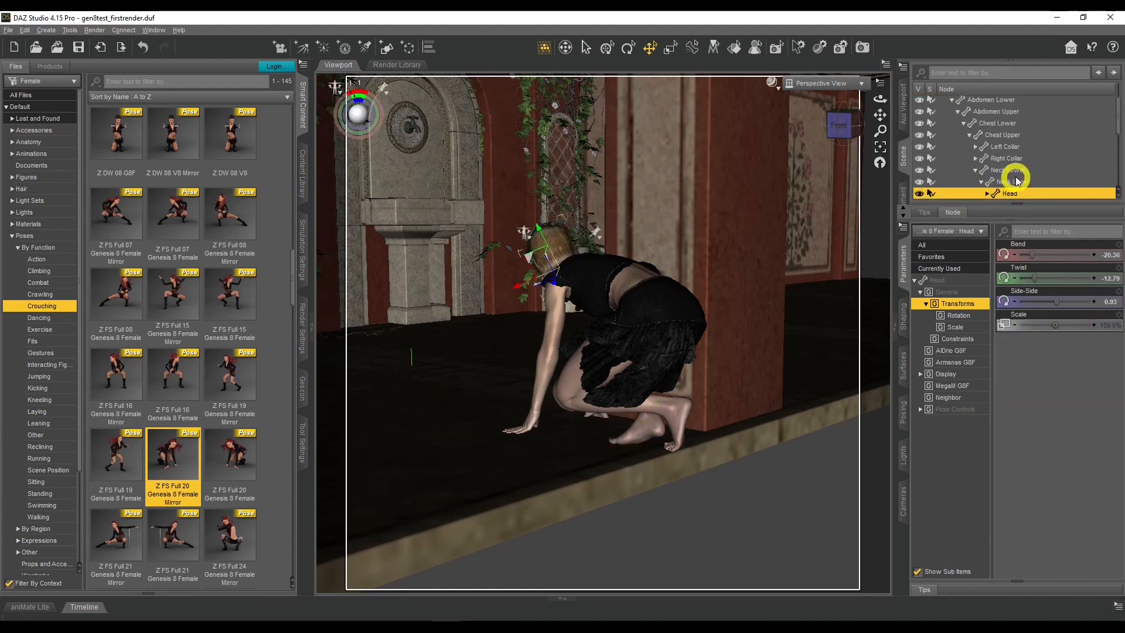
pyautogui.click(1010, 170)
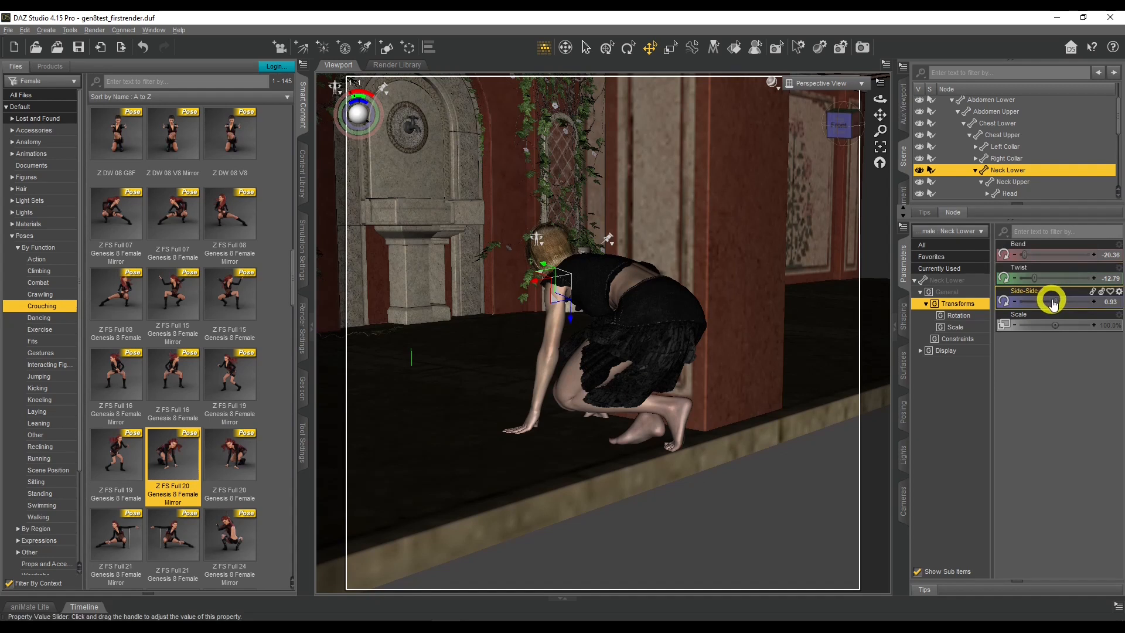
pyautogui.moveTo(1056, 298); pyautogui.dragTo(1045, 298)
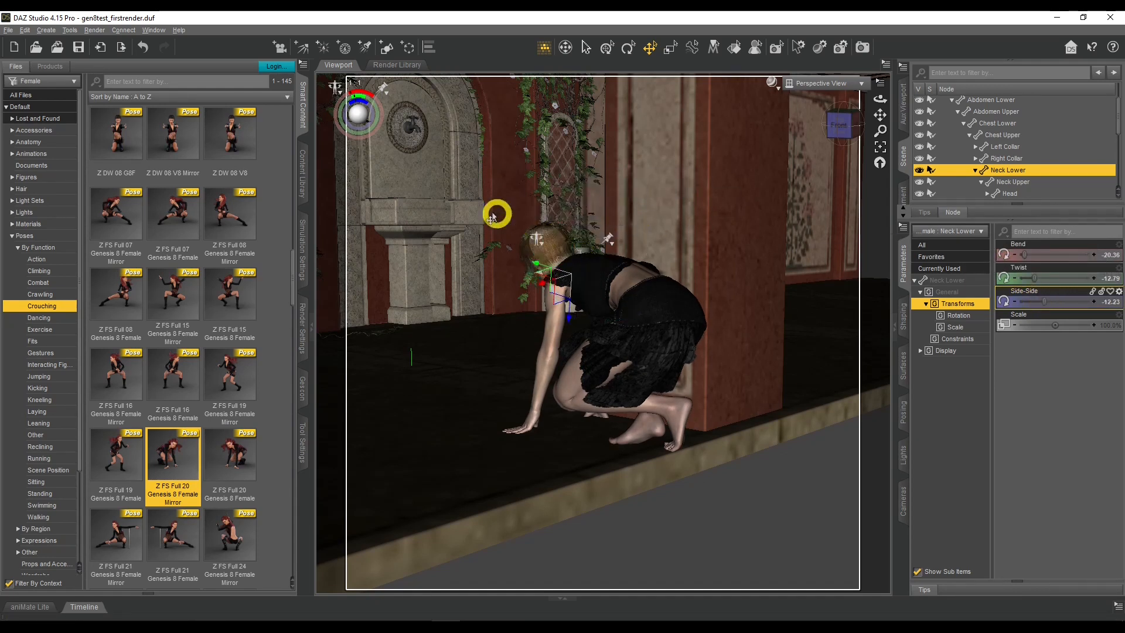
# Adjust the Right Shoulder Bend joint to about 59.17 Front-Back and -12.64 Bend
pyautogui.moveTo(876, 101); pyautogui.dragTo(877, 101)
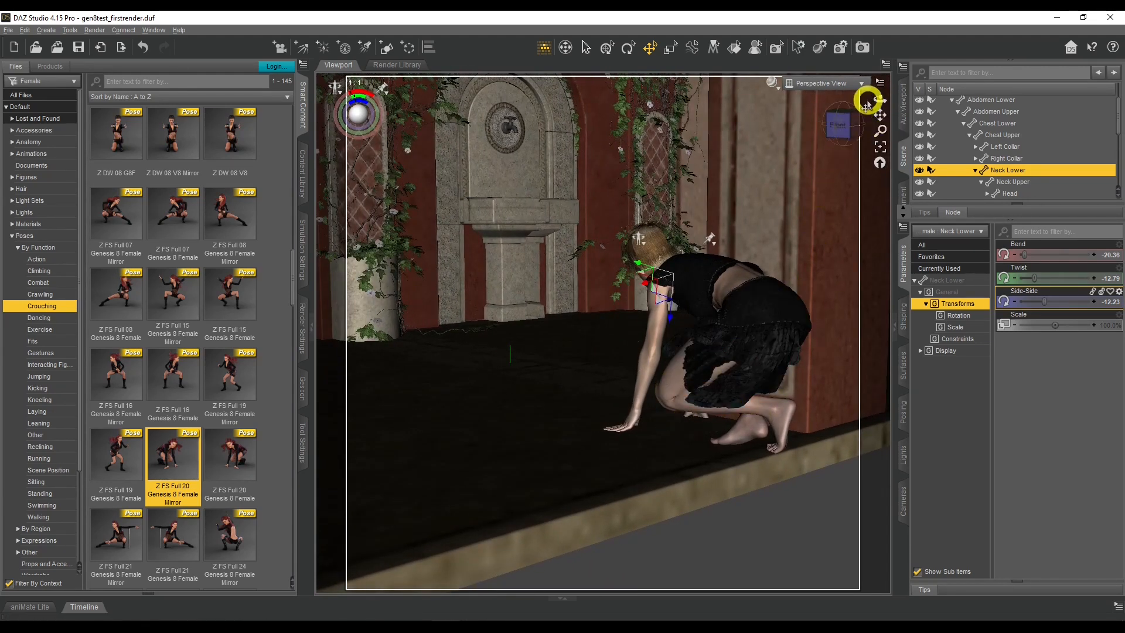
pyautogui.moveTo(879, 98); pyautogui.dragTo(879, 98)
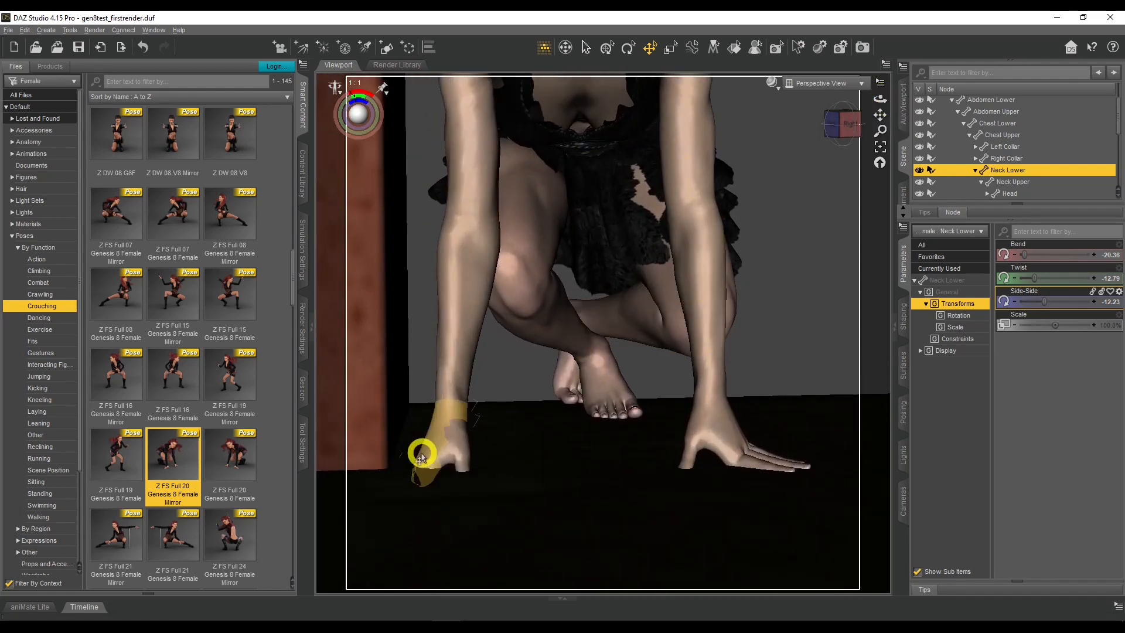
pyautogui.moveTo(882, 98); pyautogui.dragTo(881, 100)
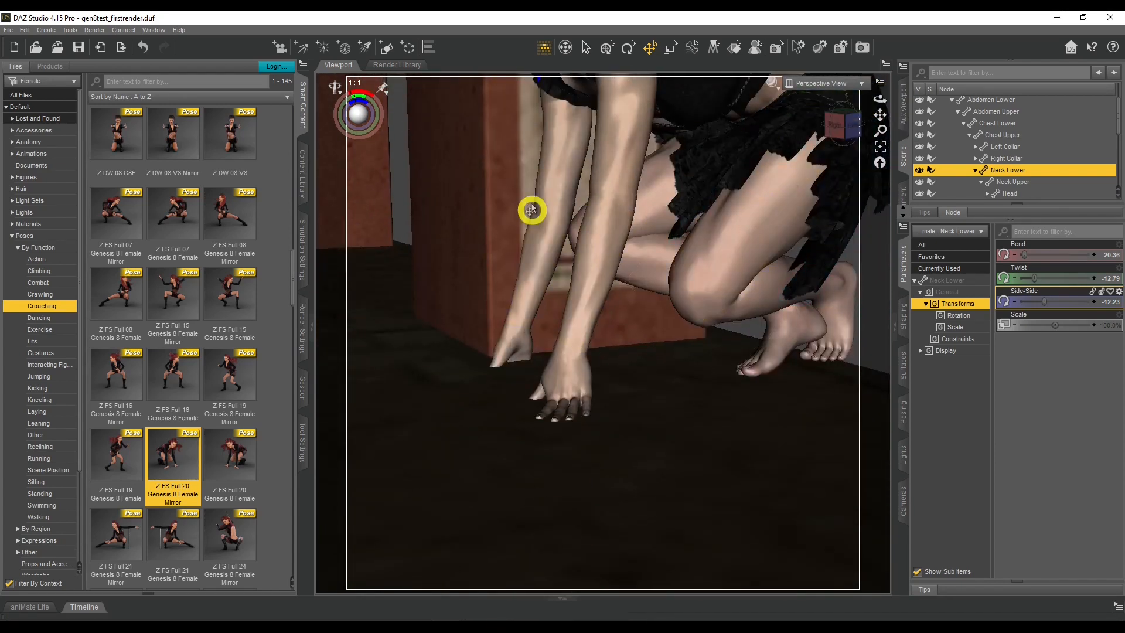
pyautogui.click(554, 155)
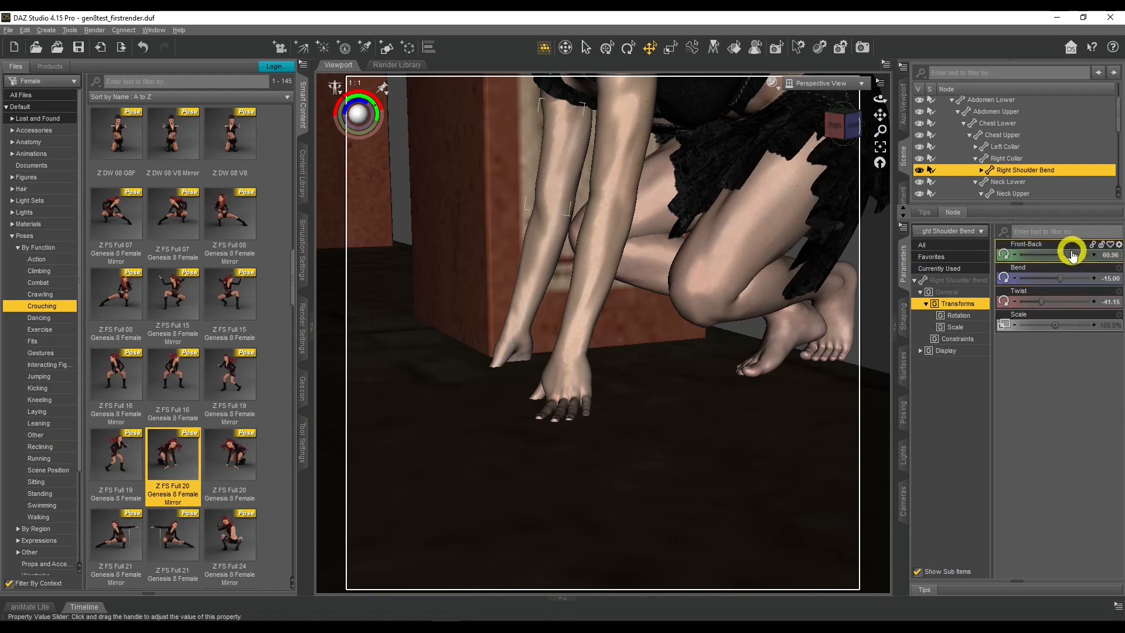
pyautogui.moveTo(1068, 251); pyautogui.dragTo(1062, 274)
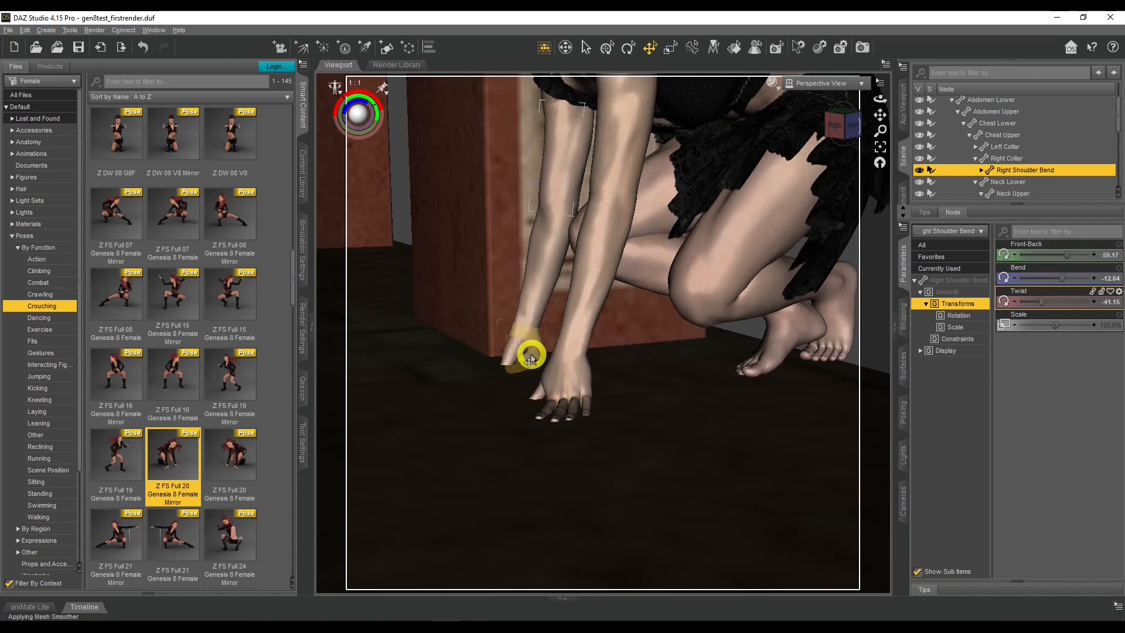
# Bend the Right Hand to about -65.12 and swing the Right Shoulder Bend joint to about 69.09 Front-Back
pyautogui.click(531, 357)
pyautogui.moveTo(1040, 303); pyautogui.dragTo(971, 303)
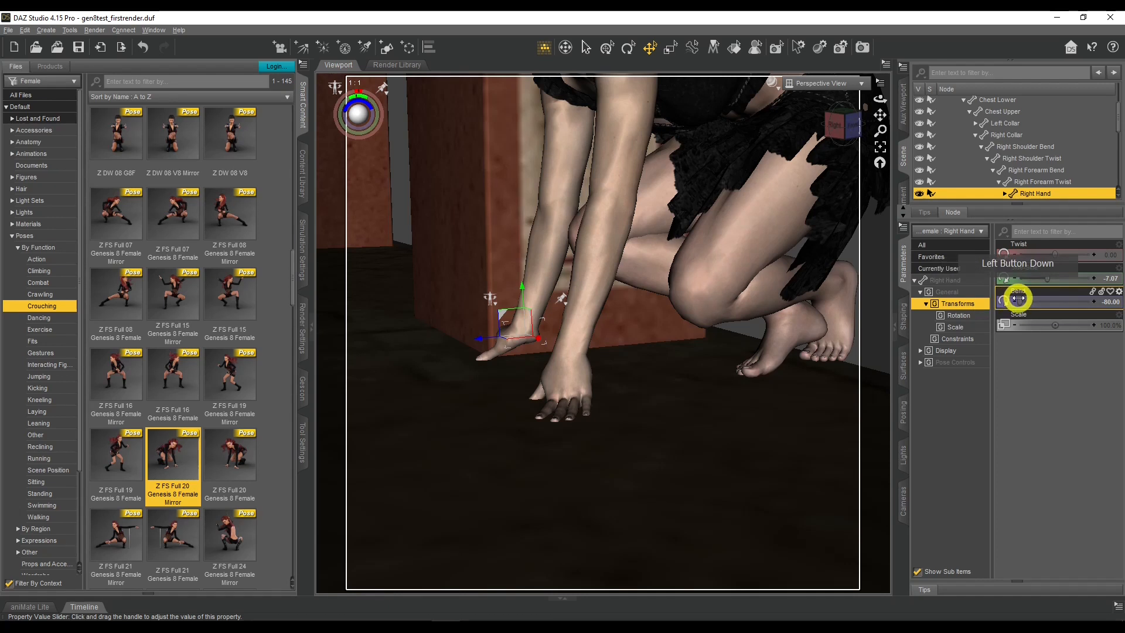
pyautogui.moveTo(1026, 298); pyautogui.dragTo(1027, 299)
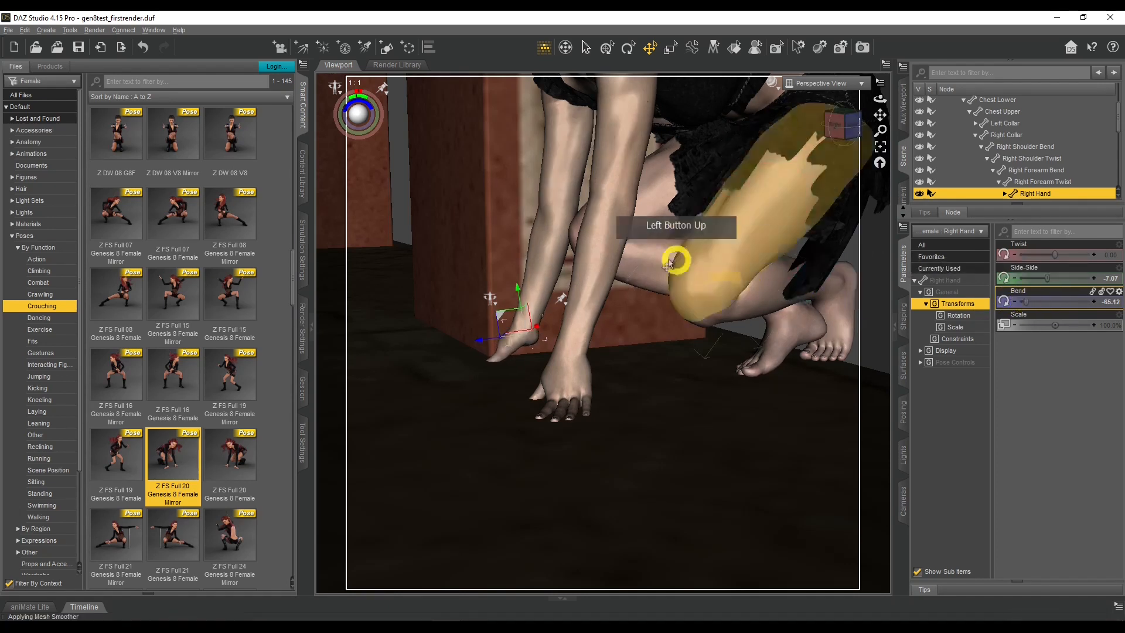
pyautogui.click(574, 168)
pyautogui.moveTo(1071, 258); pyautogui.dragTo(1071, 255)
# Flatten the right hand toward the floor by setting its Bend to about -39.09
pyautogui.moveTo(880, 98); pyautogui.dragTo(730, 176)
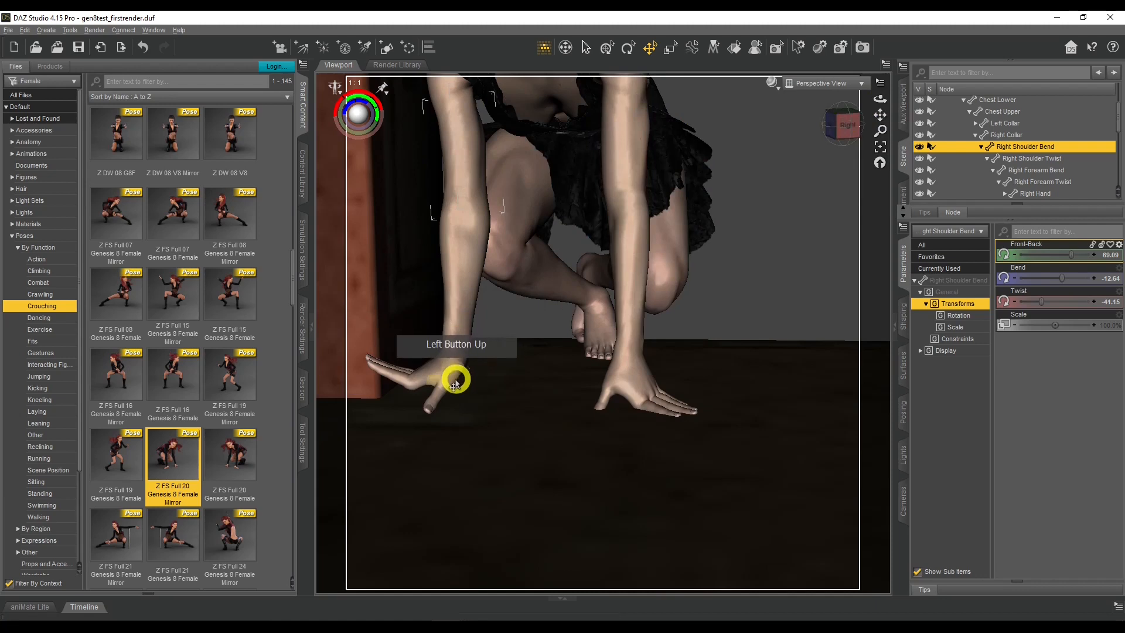
pyautogui.click(432, 365)
pyautogui.click(990, 306)
pyautogui.moveTo(1022, 301); pyautogui.dragTo(1039, 301)
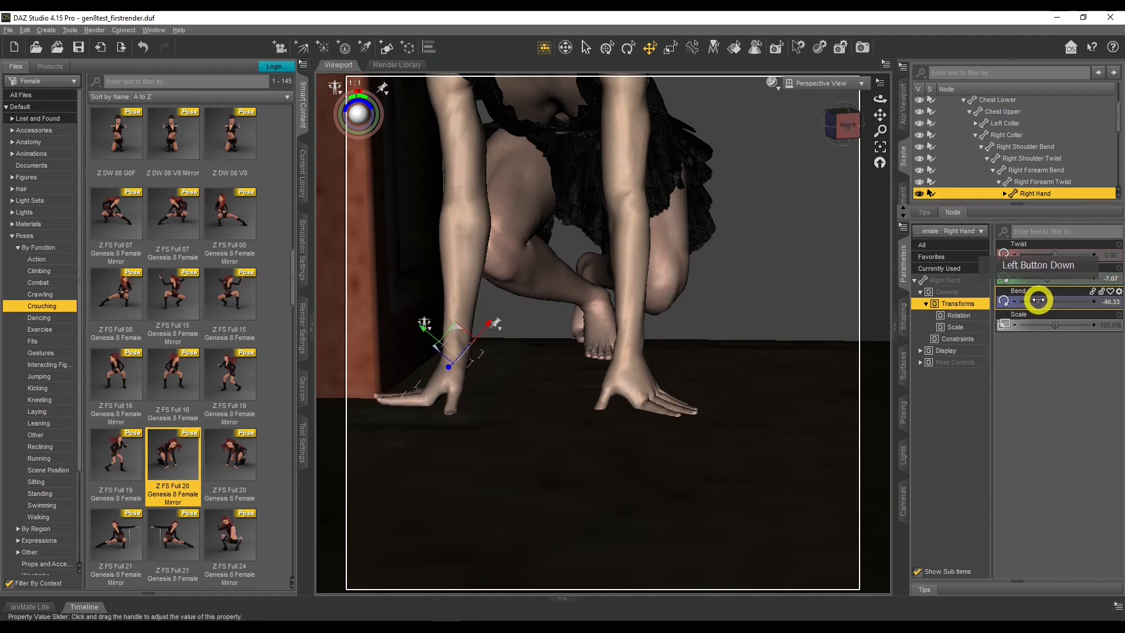
pyautogui.moveTo(1039, 300); pyautogui.dragTo(1038, 300)
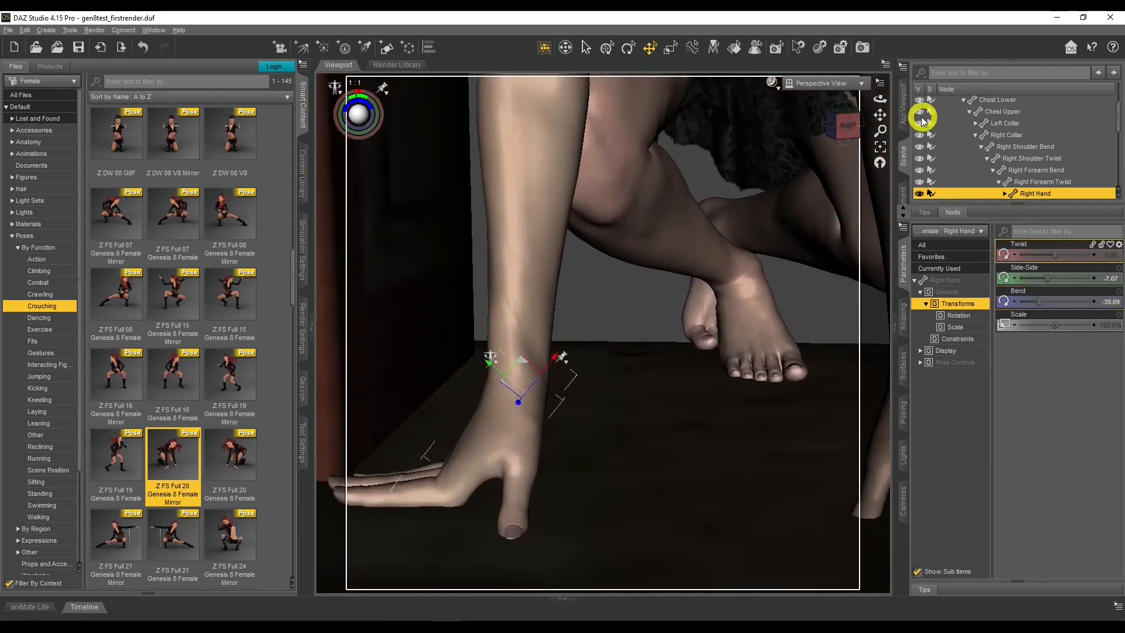
# Refine the Right Hand rotation to about -0.25 Twist, -6.51 Side-Side and -42.81 Bend
pyautogui.moveTo(883, 117); pyautogui.dragTo(571, 387)
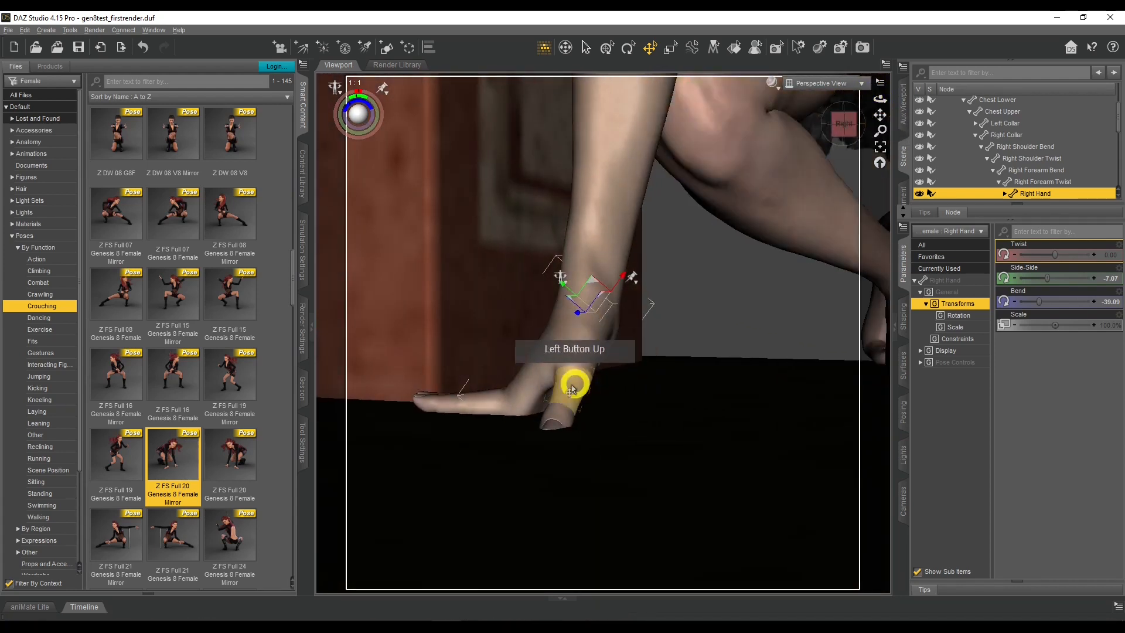
pyautogui.moveTo(1053, 252); pyautogui.dragTo(1053, 256)
pyautogui.click(1040, 300)
pyautogui.moveTo(1039, 300); pyautogui.dragTo(1038, 300)
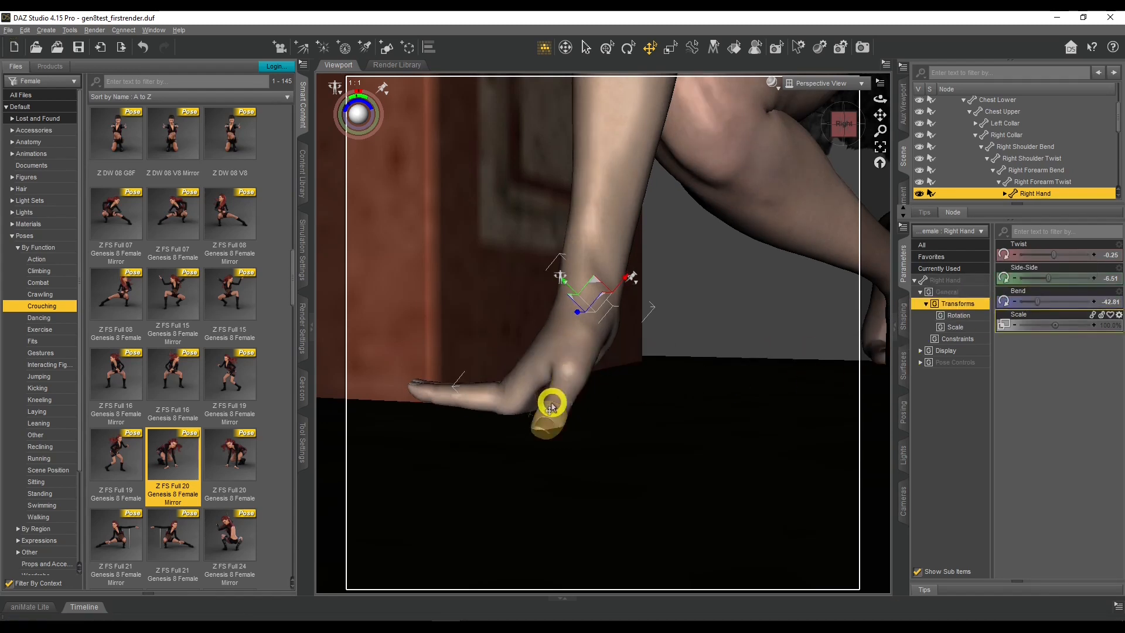
# Bend the Right Thumb 3 joint to its maximum, and turn off the limits in its Bend parameter settings
pyautogui.moveTo(880, 99); pyautogui.dragTo(812, 316)
pyautogui.click(634, 423)
pyautogui.click(1047, 268)
pyautogui.moveTo(1084, 253); pyautogui.dragTo(1119, 258)
pyautogui.click(1119, 246)
pyautogui.click(1097, 255)
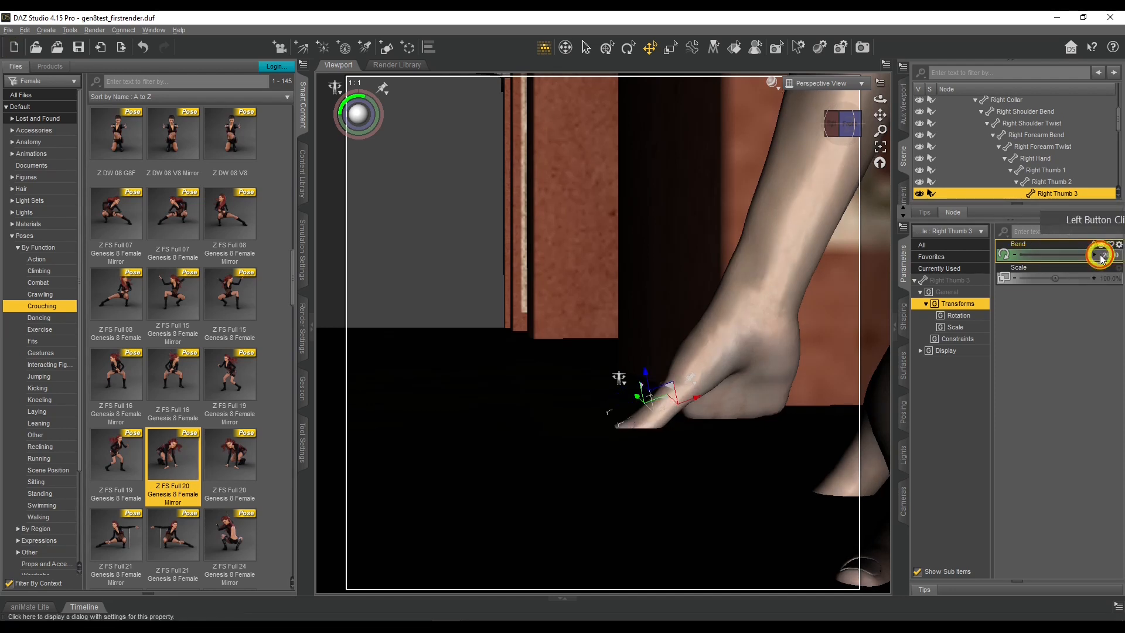
pyautogui.click(716, 293)
pyautogui.click(666, 449)
# Set the Bend of the Right Thumb 3 joint to about 37.90
pyautogui.click(1047, 257)
pyautogui.moveTo(1056, 254); pyautogui.dragTo(1058, 254)
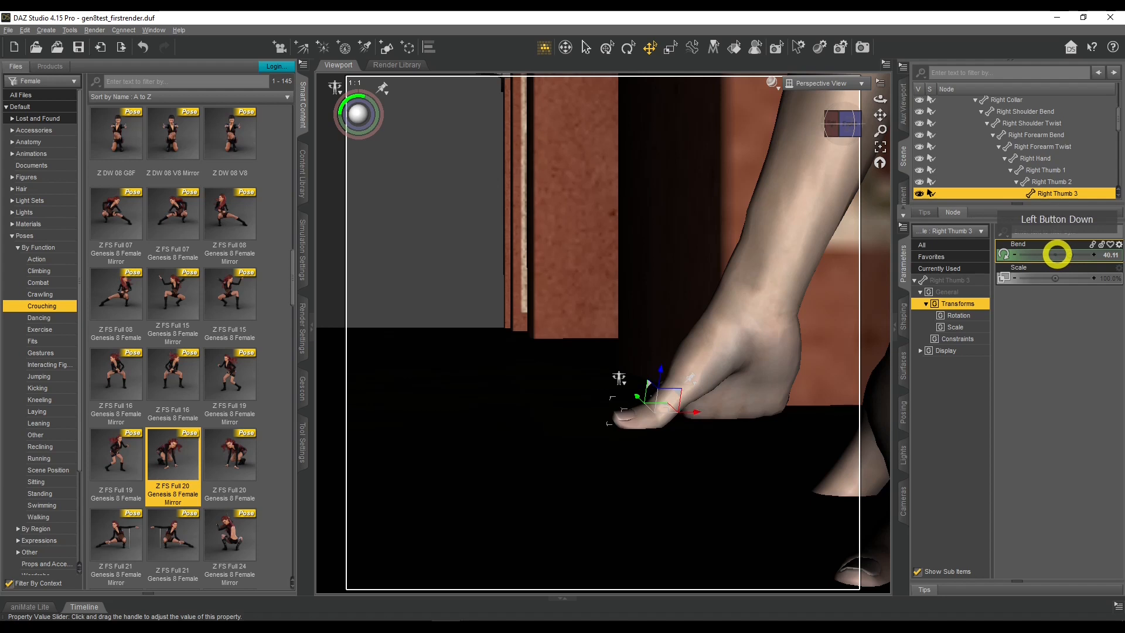
pyautogui.moveTo(1056, 254); pyautogui.dragTo(1056, 254)
# Bend the right hand's Index 1 joint to about -43.06 and its Mid 1 joint to about -42.81
pyautogui.moveTo(883, 103)
pyautogui.mouseDown()
pyautogui.moveTo(894, 100)
pyautogui.moveTo(883, 101)
pyautogui.mouseUp()
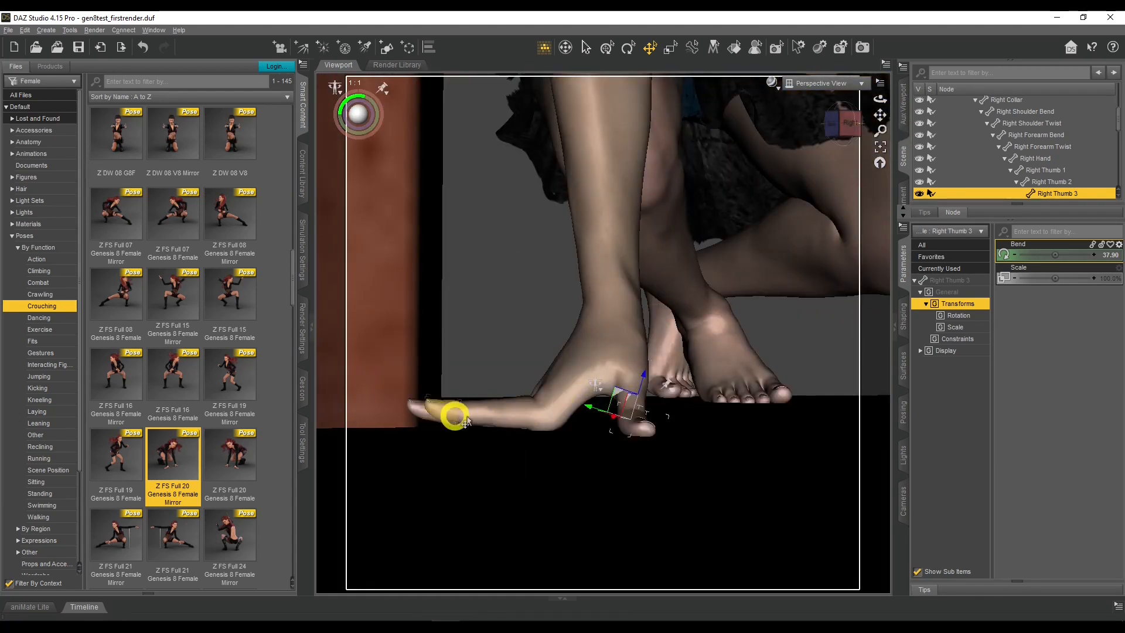
pyautogui.click(515, 415)
pyautogui.moveTo(1020, 302); pyautogui.dragTo(1023, 301)
pyautogui.moveTo(885, 101); pyautogui.dragTo(881, 112)
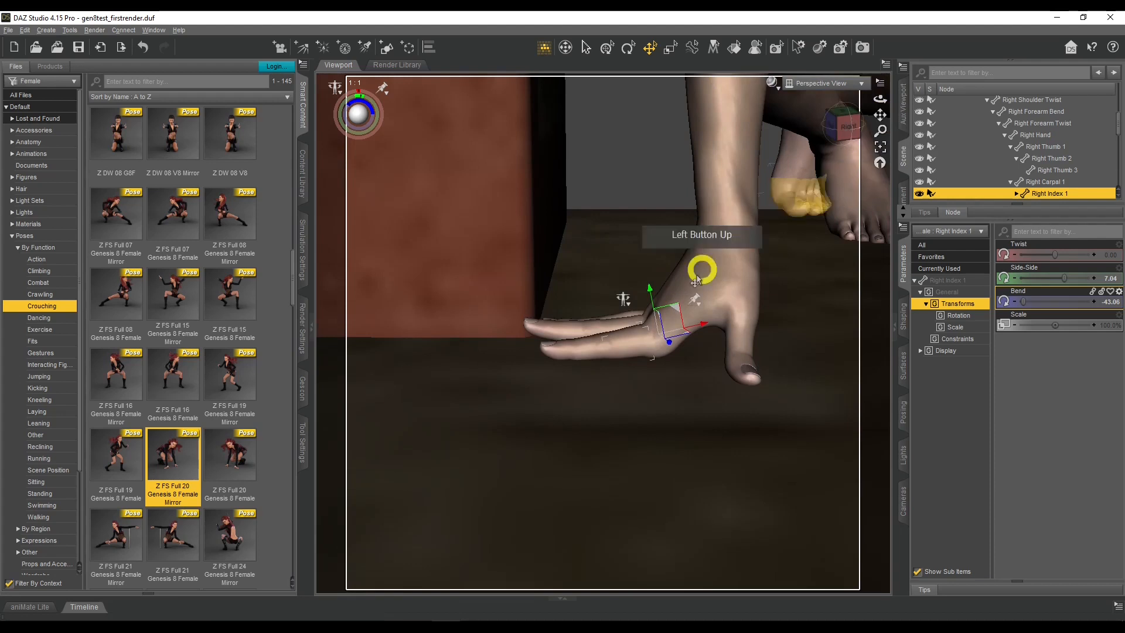
pyautogui.click(627, 326)
pyautogui.moveTo(1017, 301); pyautogui.dragTo(1022, 300)
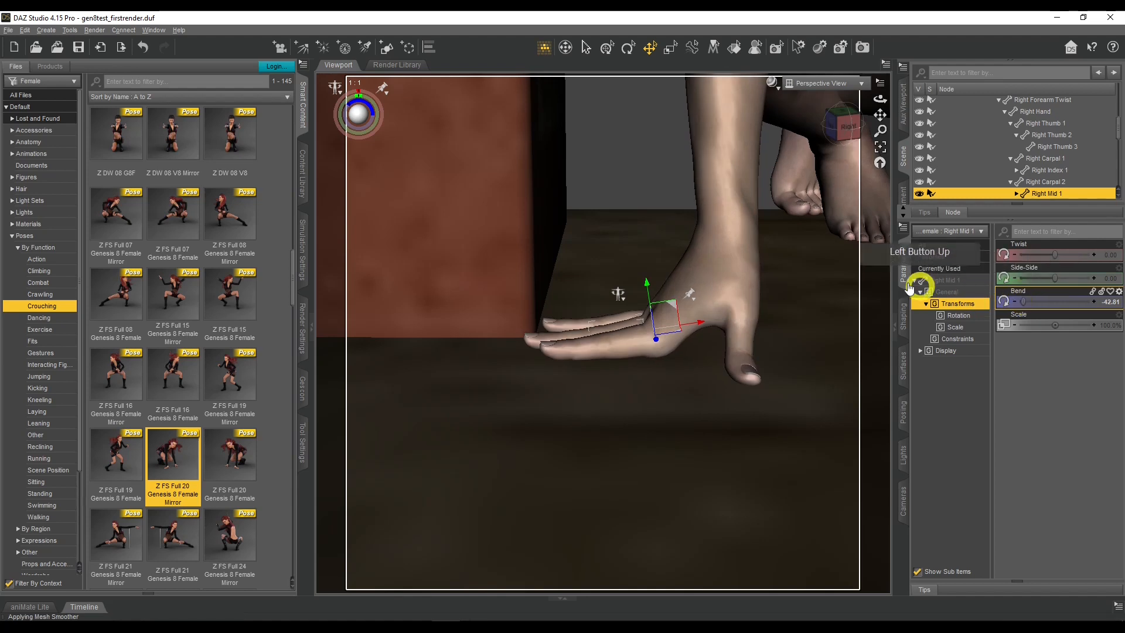
# Bend the right hand's Ring 1 joint to about -38.43 and its Pinky 1 joint to about -36.12
pyautogui.moveTo(881, 98); pyautogui.dragTo(884, 100)
pyautogui.click(635, 321)
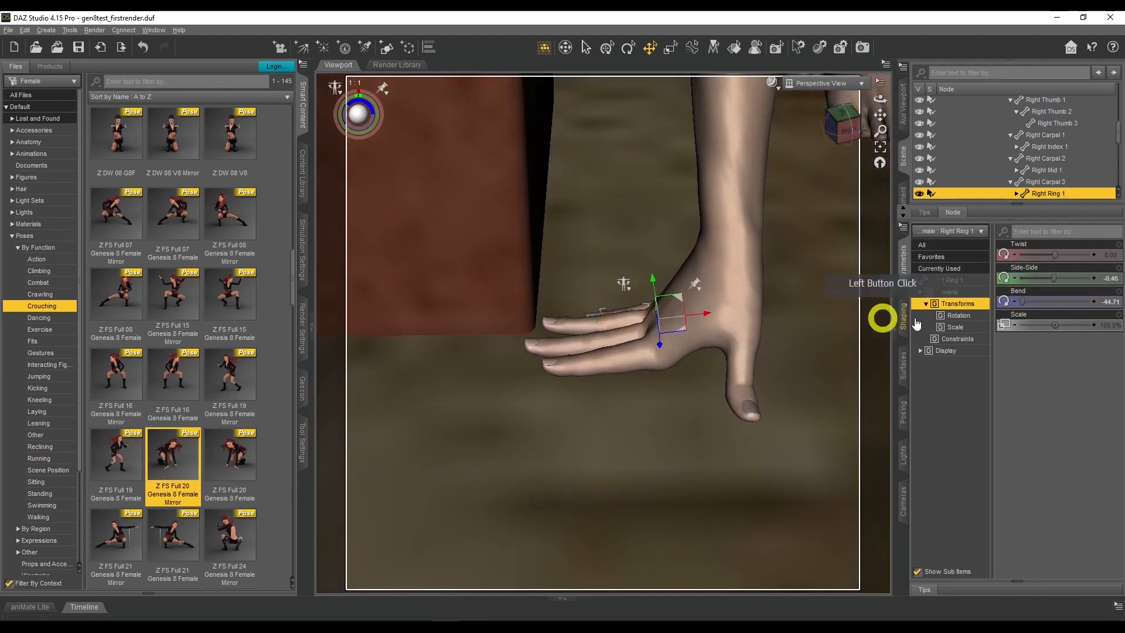
pyautogui.moveTo(1019, 299); pyautogui.dragTo(1025, 300)
pyautogui.moveTo(881, 98); pyautogui.dragTo(881, 100)
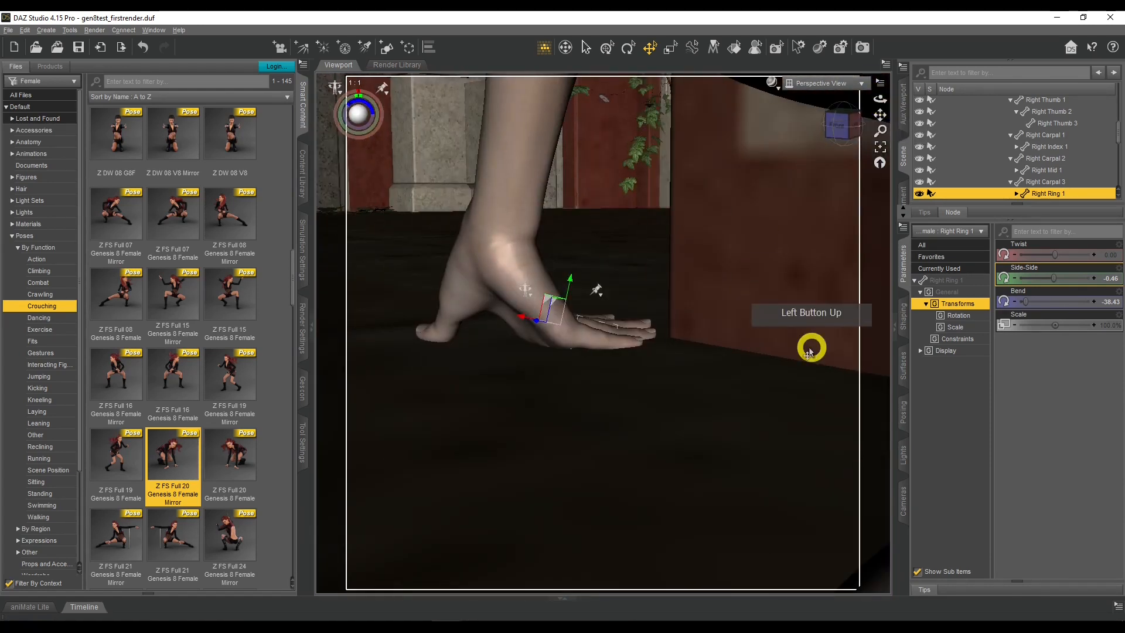
pyautogui.click(602, 349)
pyautogui.click(1012, 304)
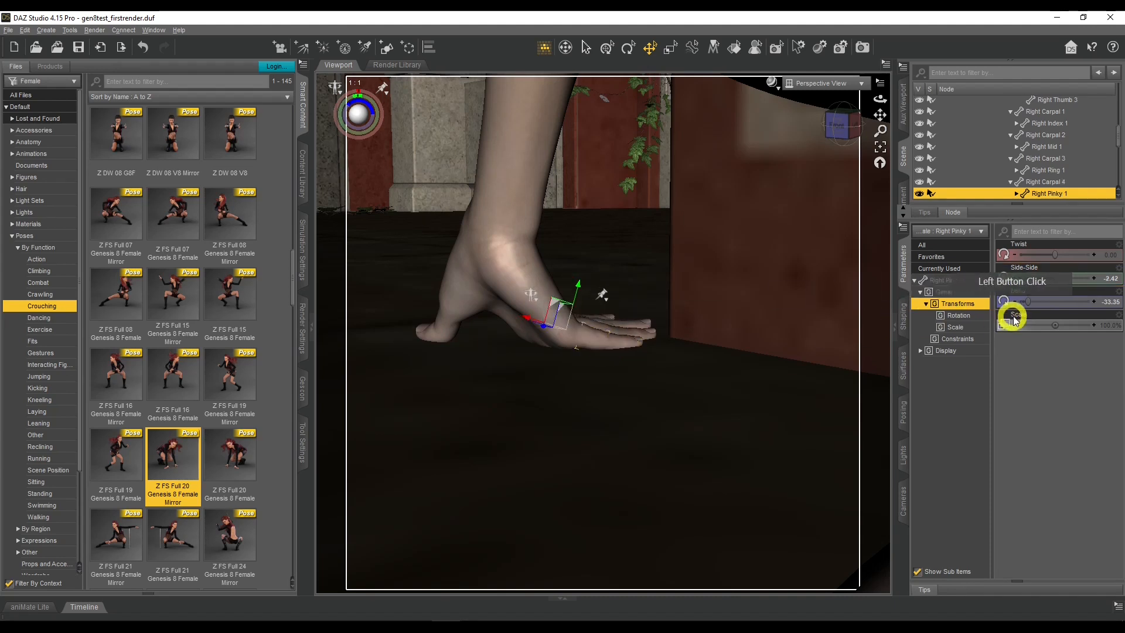
pyautogui.moveTo(1030, 301); pyautogui.dragTo(990, 301)
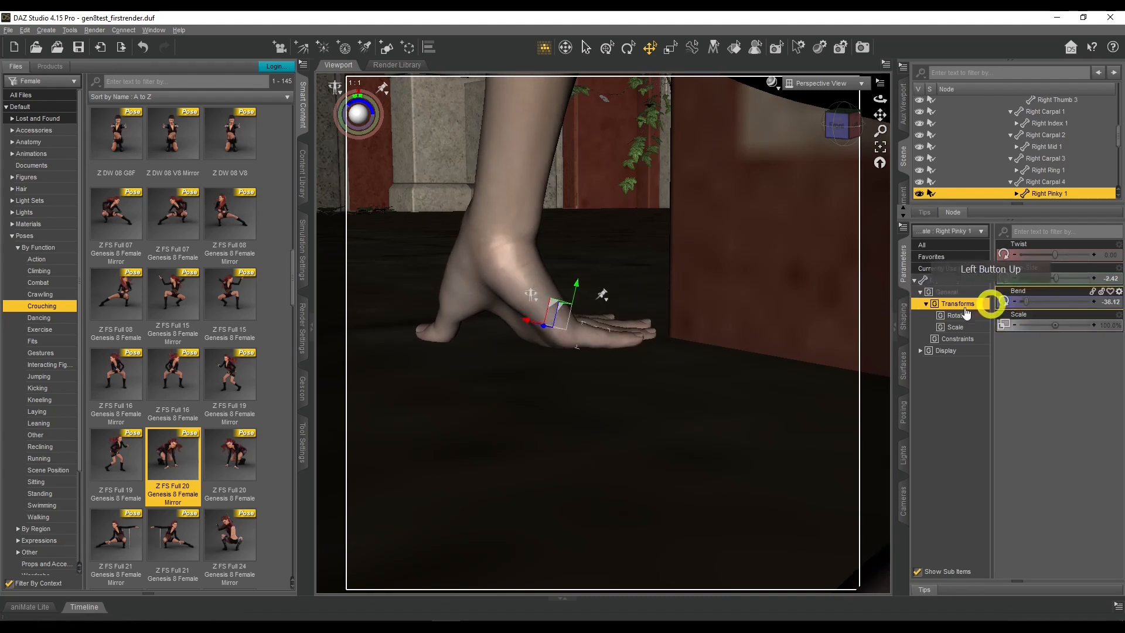
# Bend the right hand's Ring 1 joint to about -40.74
pyautogui.click(589, 321)
pyautogui.moveTo(1027, 301); pyautogui.dragTo(1024, 300)
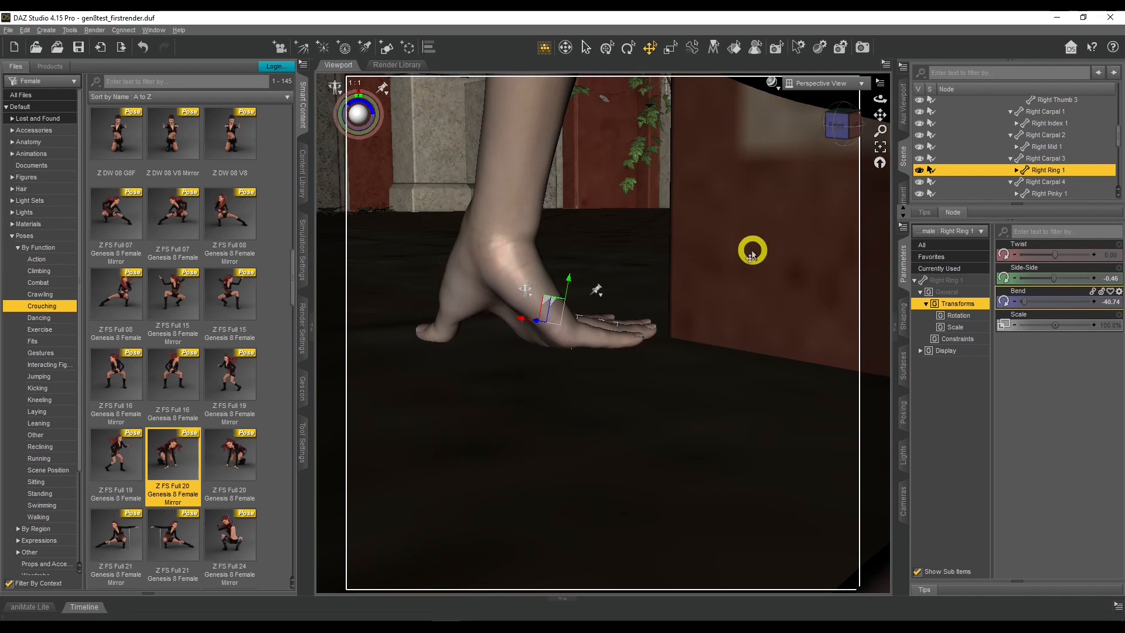
# Set the Bend of the Left Hand to about 32.89
pyautogui.moveTo(851, 121); pyautogui.dragTo(880, 97)
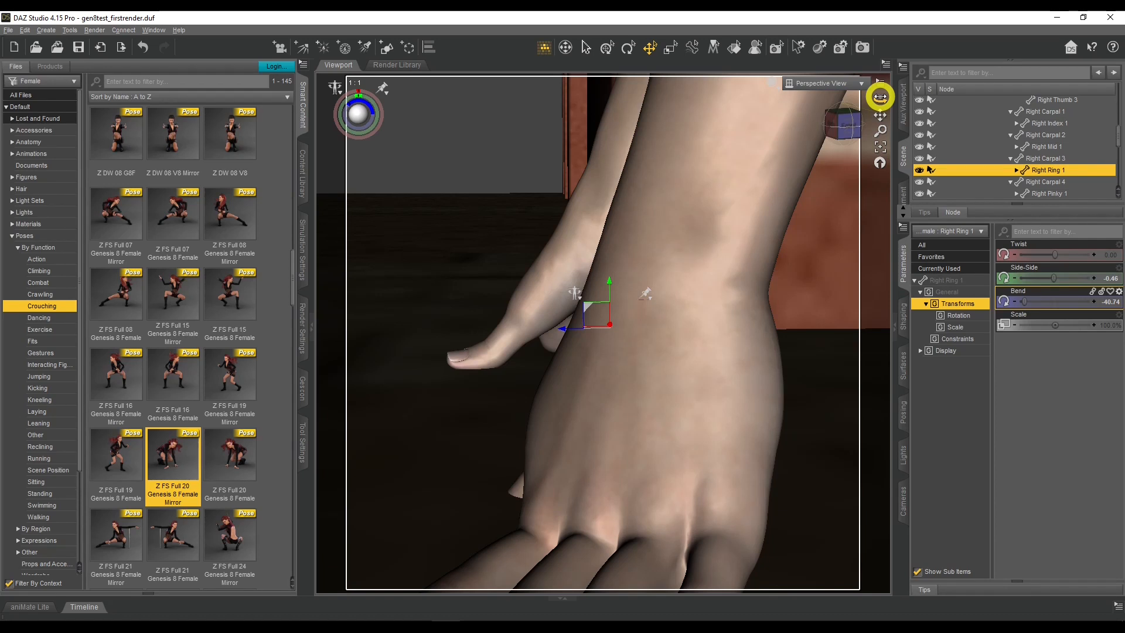
pyautogui.scroll(-4, 880, 98)
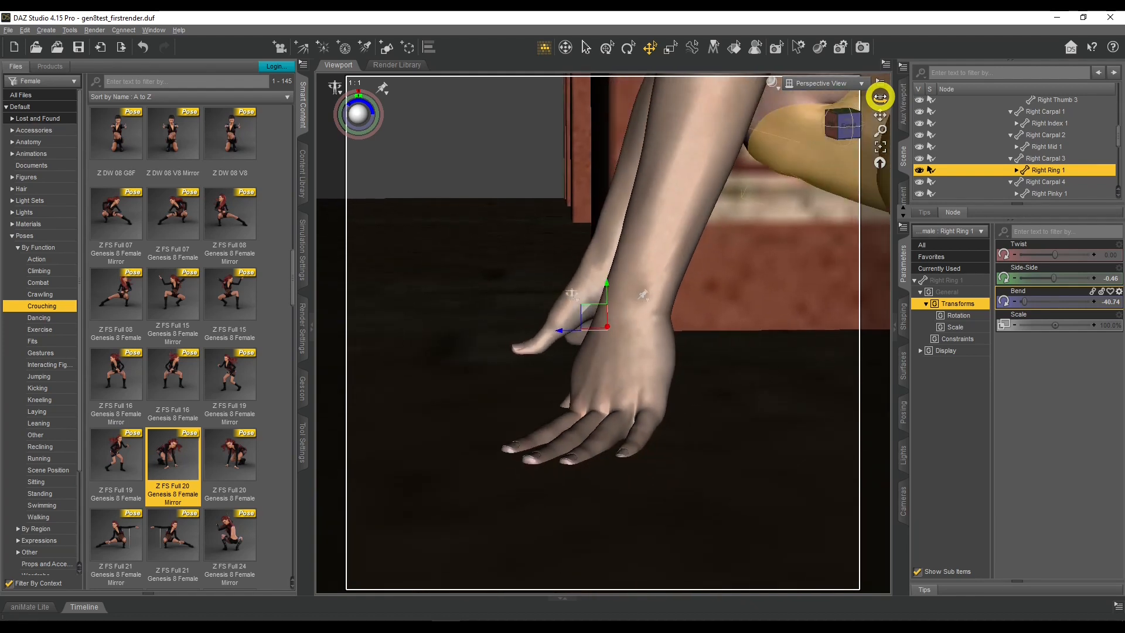
pyautogui.moveTo(880, 97)
pyautogui.mouseDown()
pyautogui.moveTo(949, 96)
pyautogui.moveTo(879, 98)
pyautogui.mouseUp()
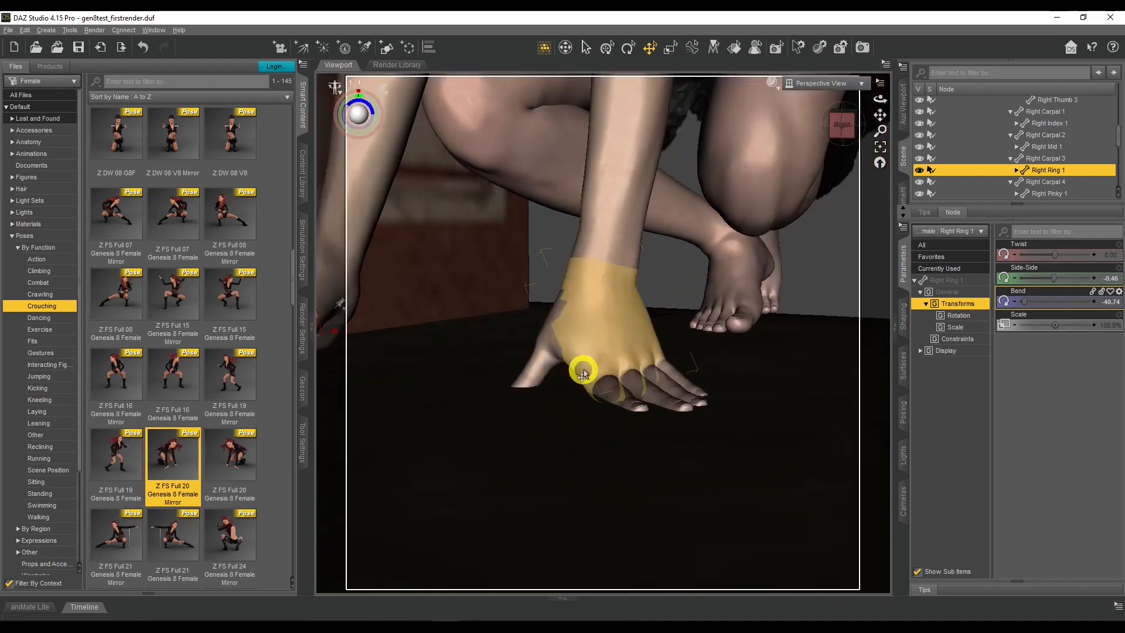
pyautogui.click(603, 330)
pyautogui.moveTo(1065, 301); pyautogui.dragTo(1068, 299)
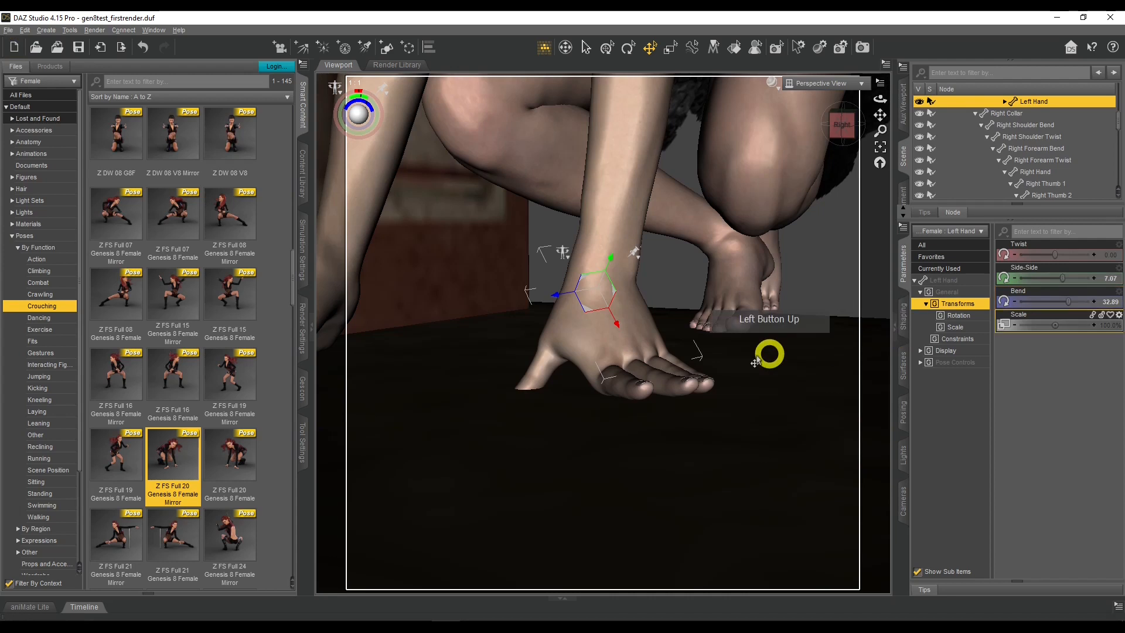
# Turn off the limits in the Left Thumb 2 joint's Bend parameter settings and set its Bend to about -31.09
pyautogui.click(534, 378)
pyautogui.moveTo(1024, 255); pyautogui.dragTo(978, 270)
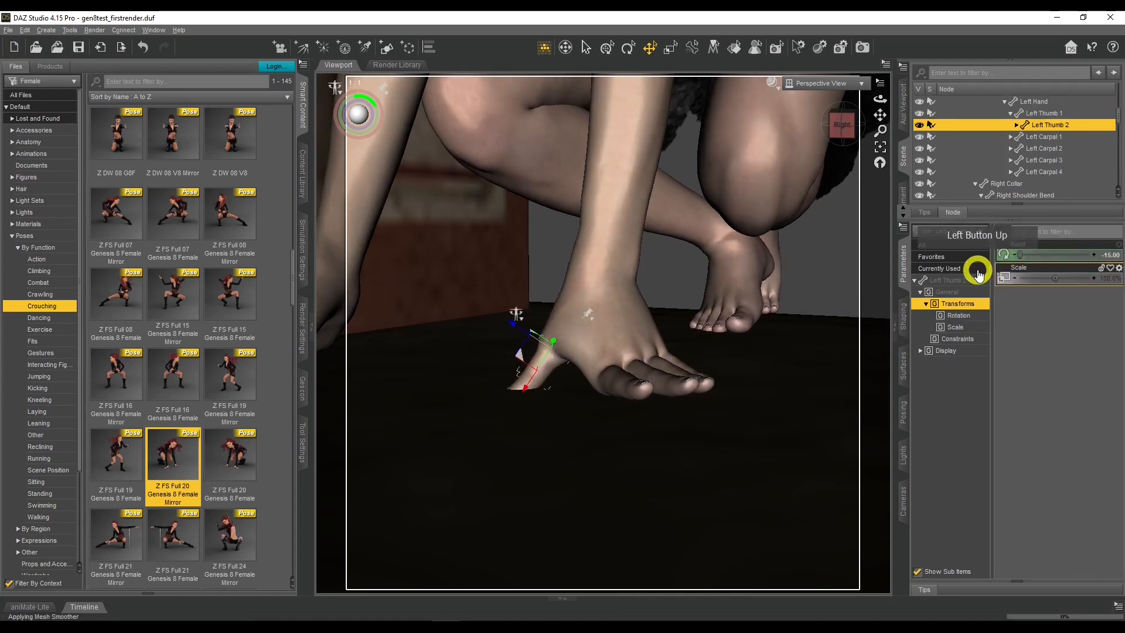
pyautogui.click(1109, 258)
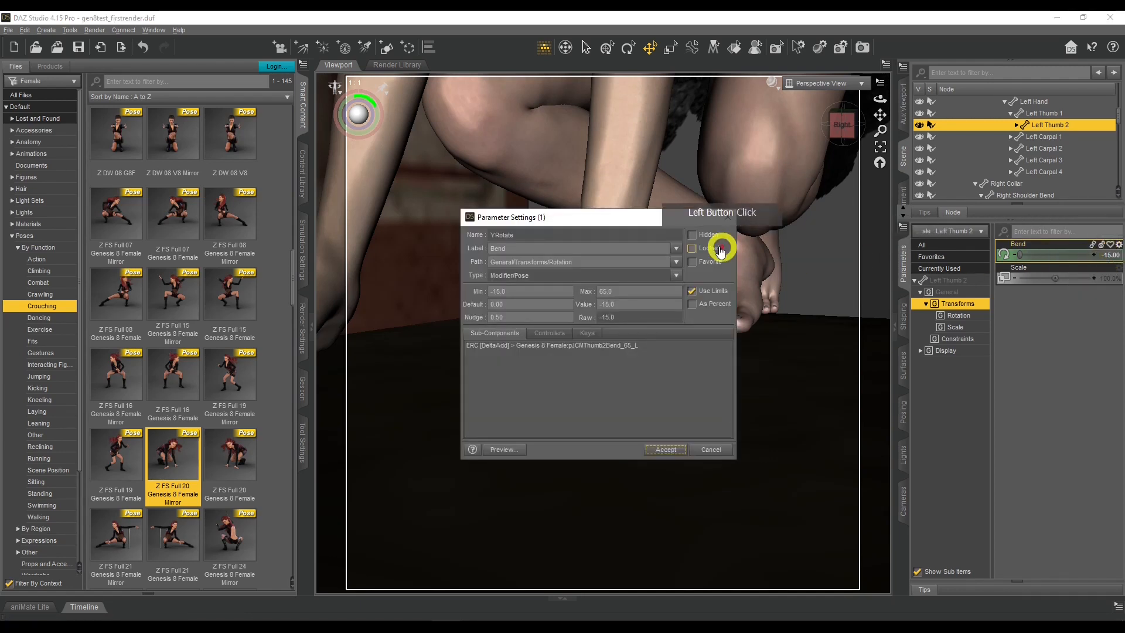
pyautogui.click(666, 449)
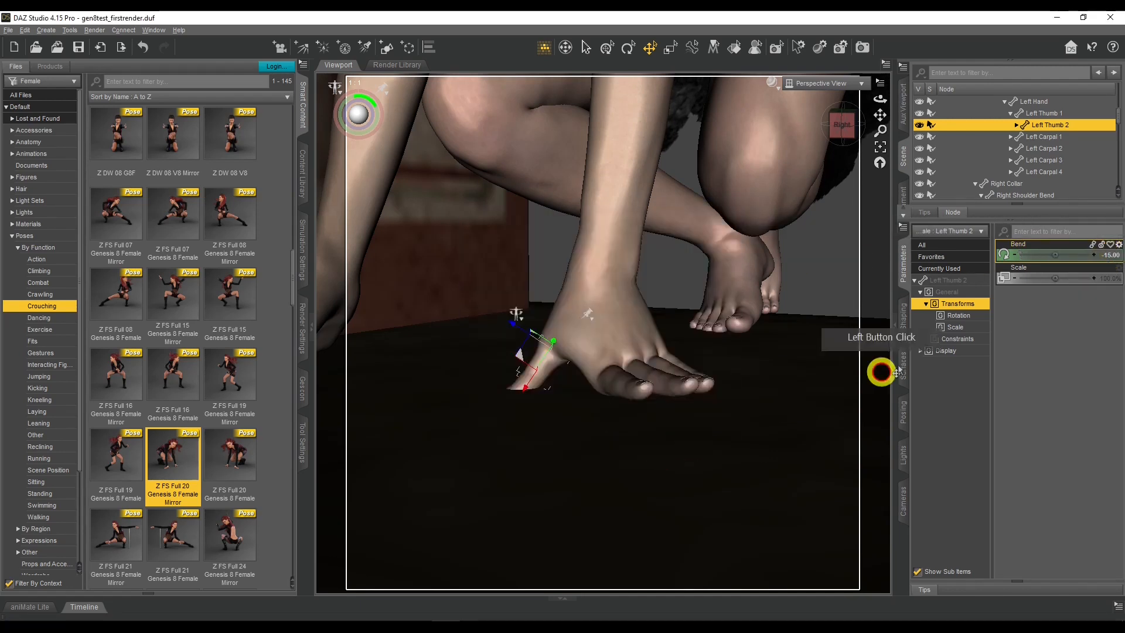
pyautogui.moveTo(1053, 253); pyautogui.dragTo(1053, 253)
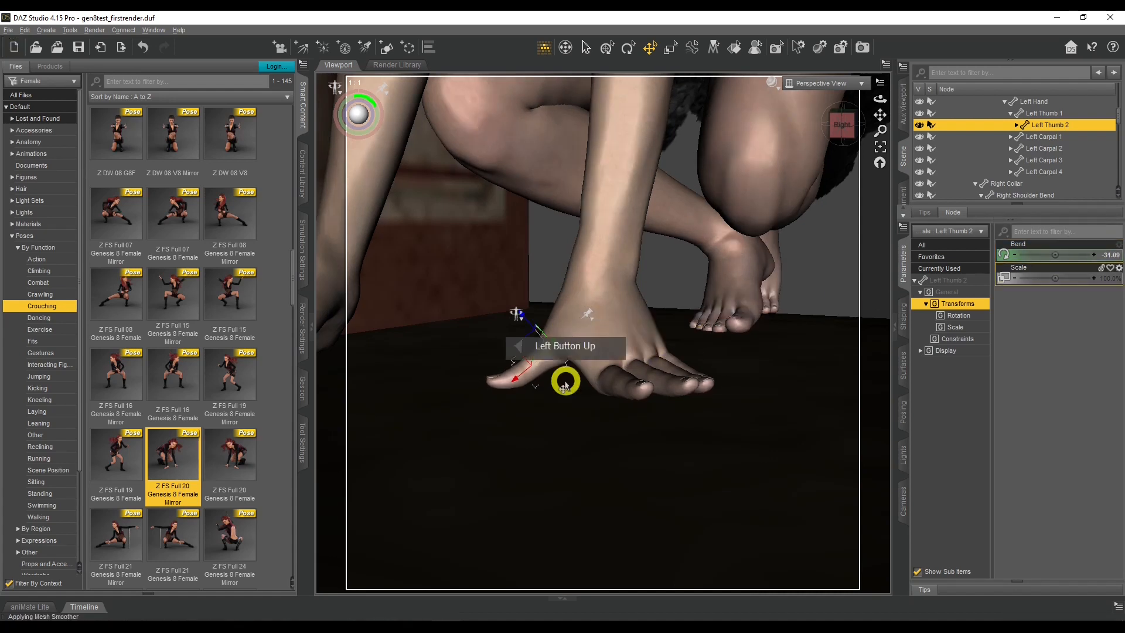
# Bend the Left Thumb 3 joint to about -14.55 and readjust the Bend of the Left Thumb 2 joint
pyautogui.click(502, 382)
pyautogui.click(1030, 256)
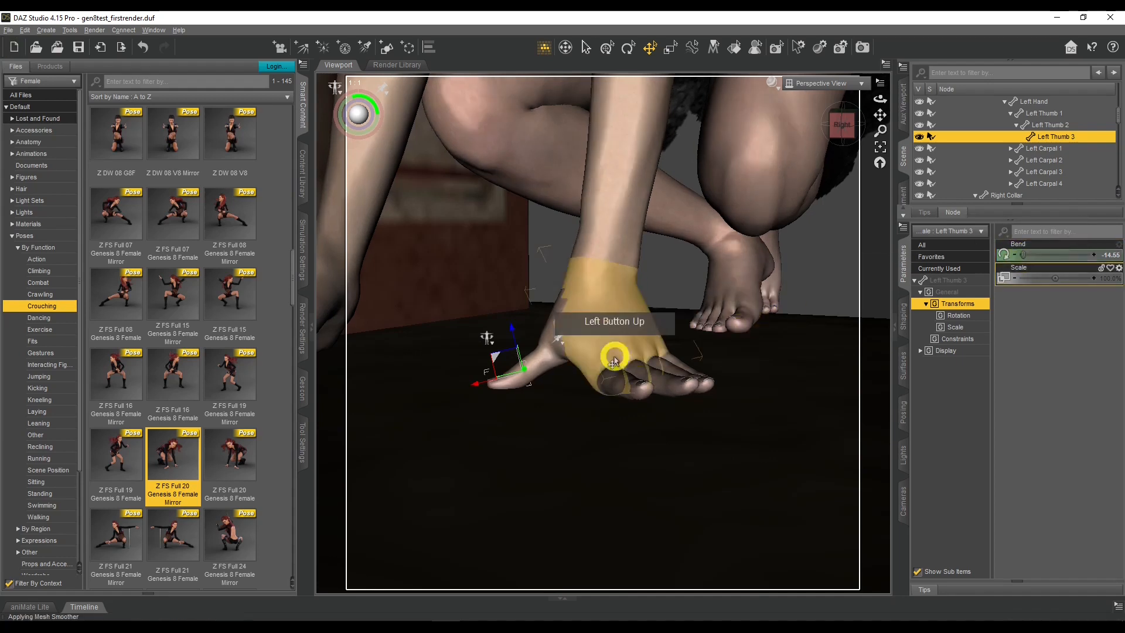
pyautogui.click(529, 360)
pyautogui.moveTo(1058, 261); pyautogui.dragTo(1000, 259)
# Turn off the limits in the Left Thumb 3 joint's Bend parameter settings and set its Bend to about -32.92
pyautogui.click(508, 391)
pyautogui.click(1029, 257)
pyautogui.click(1118, 245)
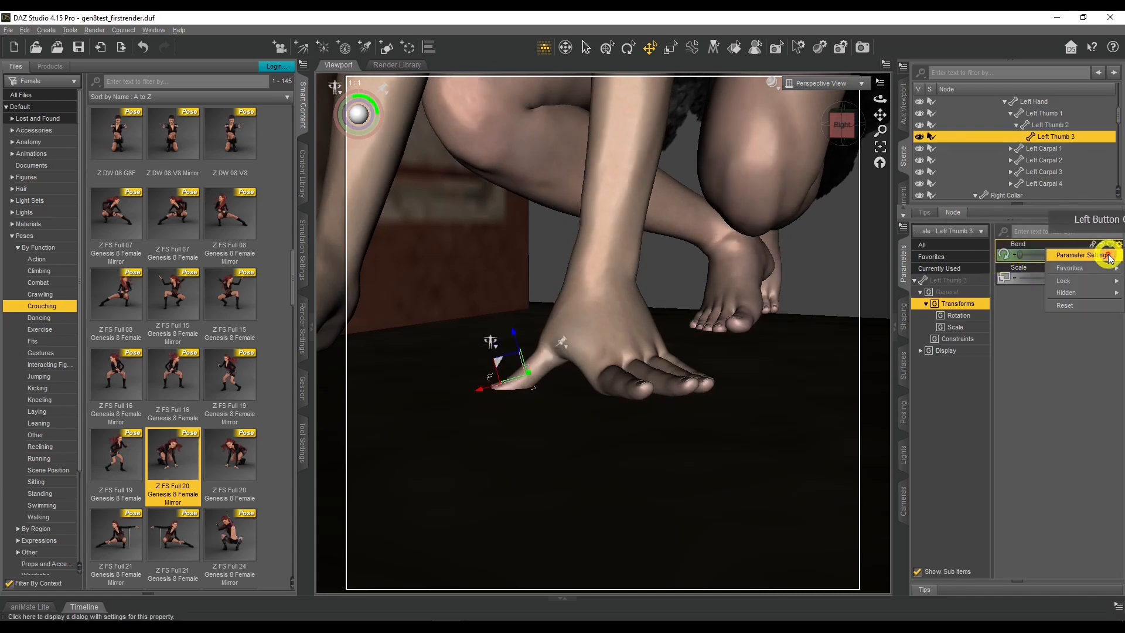
pyautogui.click(1081, 255)
pyautogui.click(656, 448)
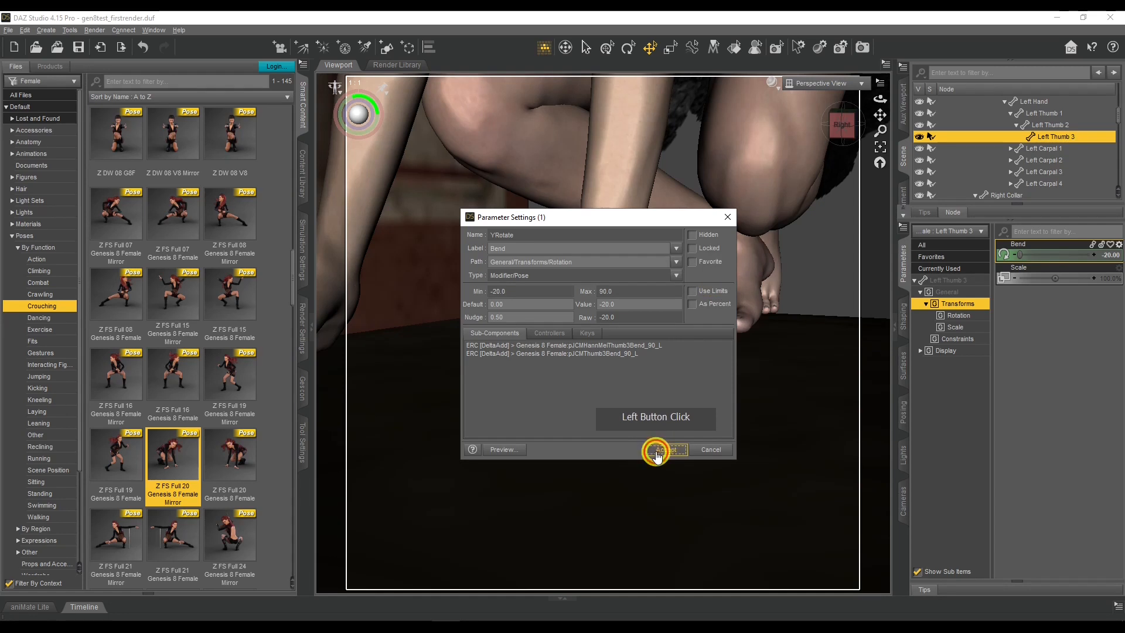
pyautogui.click(1062, 246)
pyautogui.moveTo(1059, 250); pyautogui.dragTo(1055, 253)
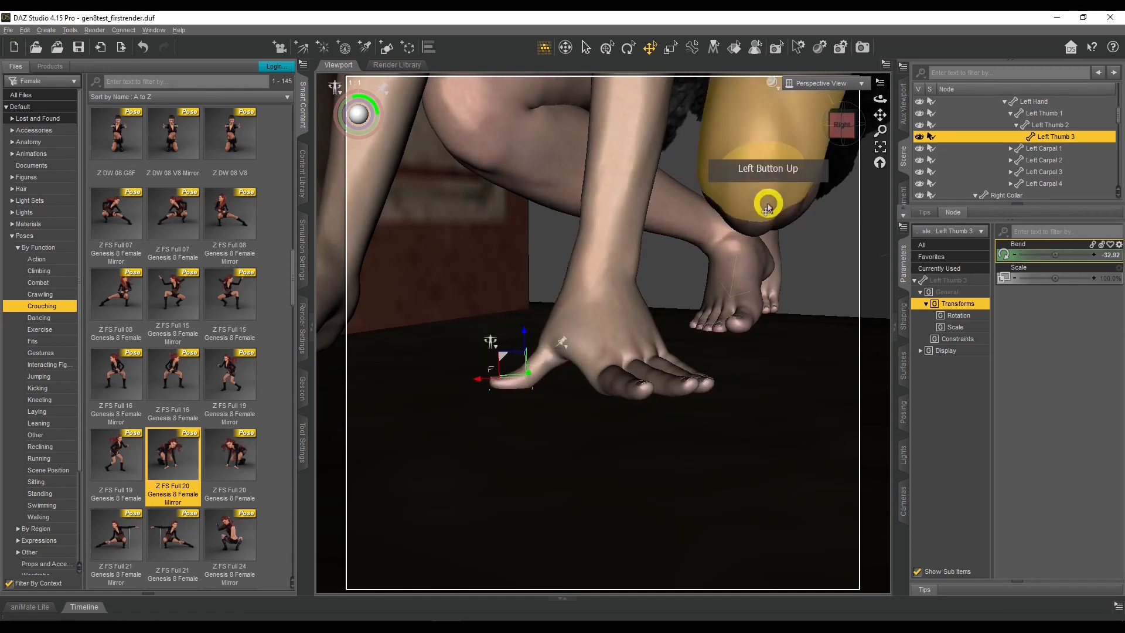
# Set the Left Hand's Side-Side to about -0.20 and the Left Thumb 2 joint's Bend to about -12.94
pyautogui.moveTo(880, 100); pyautogui.dragTo(881, 128)
pyautogui.scroll(5, 879, 100)
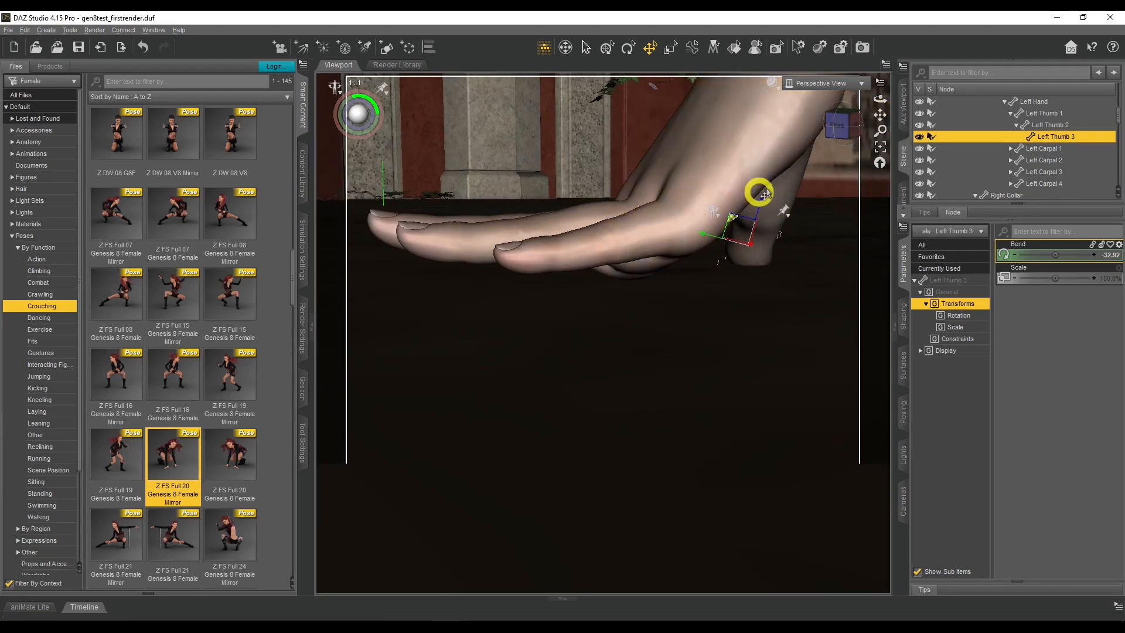
pyautogui.moveTo(879, 100); pyautogui.dragTo(880, 99)
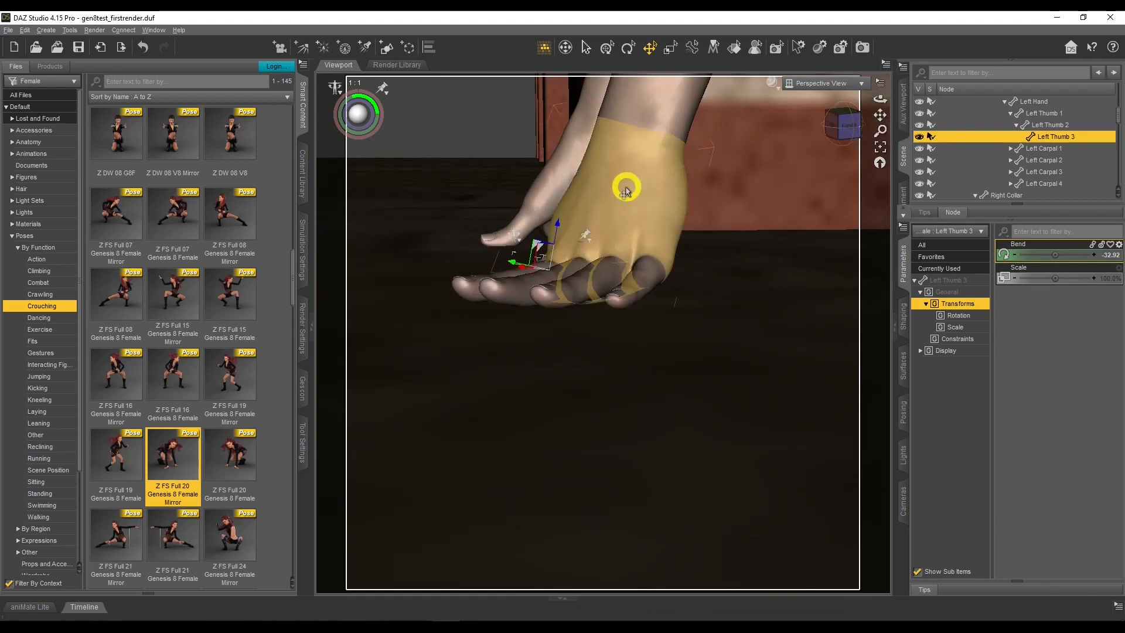
pyautogui.click(628, 181)
pyautogui.moveTo(1066, 280); pyautogui.dragTo(1054, 275)
pyautogui.moveTo(881, 100); pyautogui.dragTo(880, 100)
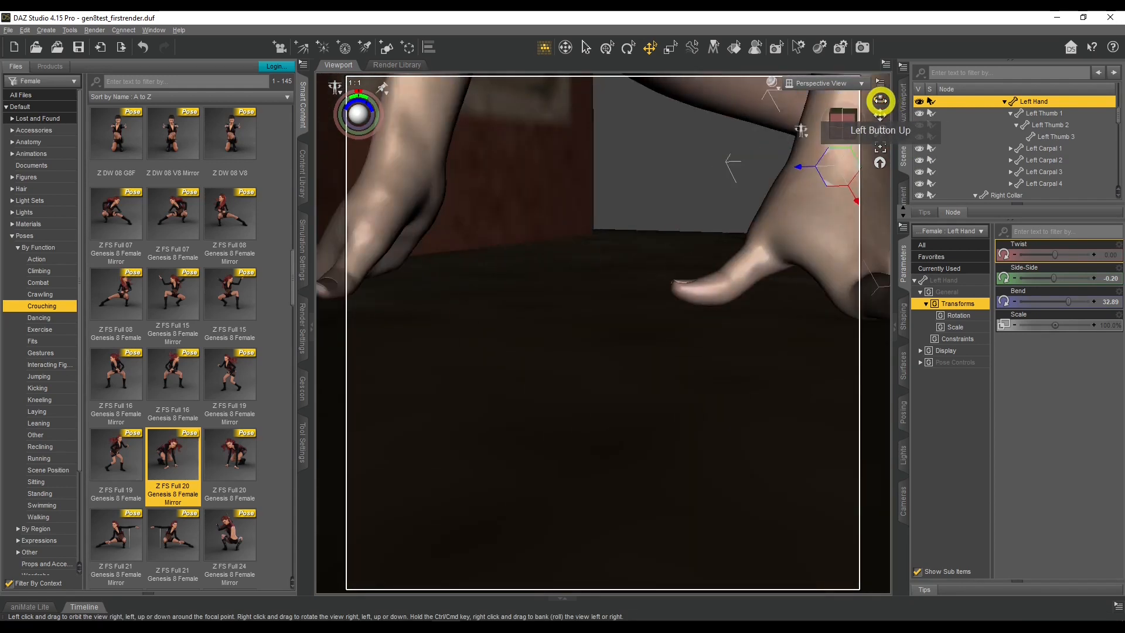
pyautogui.click(753, 258)
pyautogui.click(1054, 254)
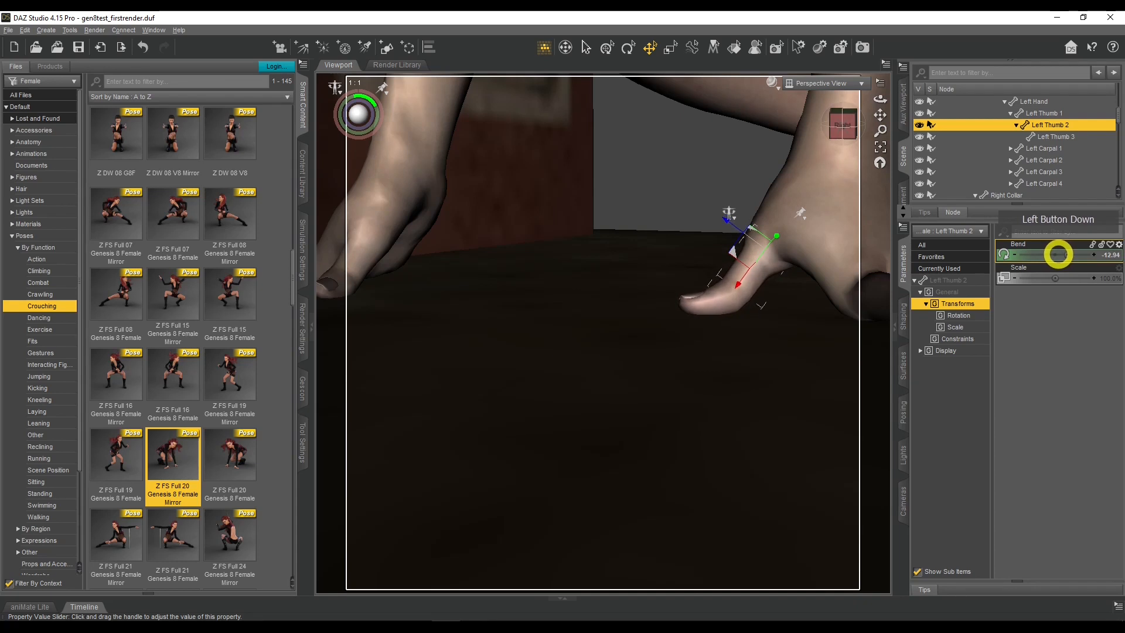
# Bend the left hand's Pinky 1 joint to about 28.02 and its Pinky 2 joint to 12.00
pyautogui.moveTo(880, 99); pyautogui.dragTo(880, 101)
pyautogui.click(607, 287)
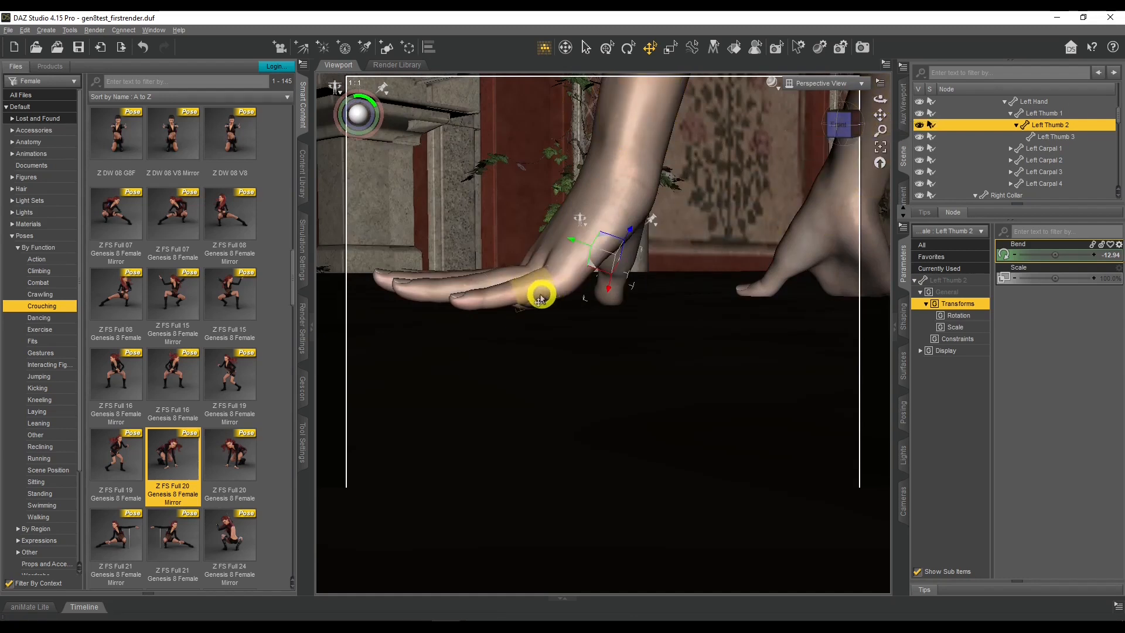
pyautogui.click(535, 294)
pyautogui.click(946, 304)
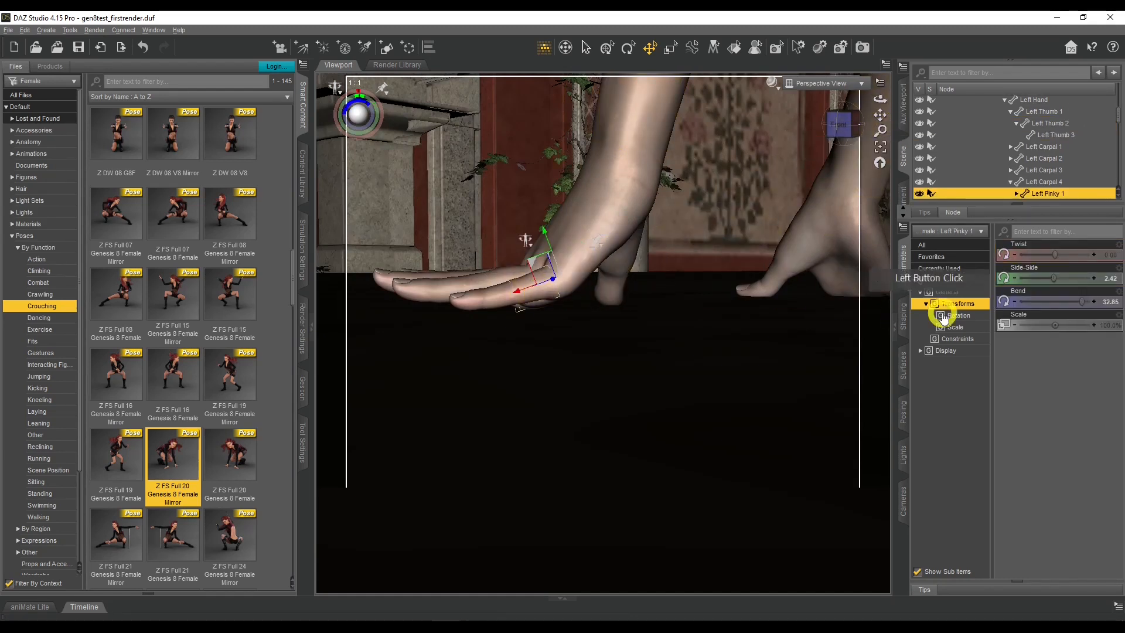
pyautogui.moveTo(1088, 304); pyautogui.dragTo(1079, 304)
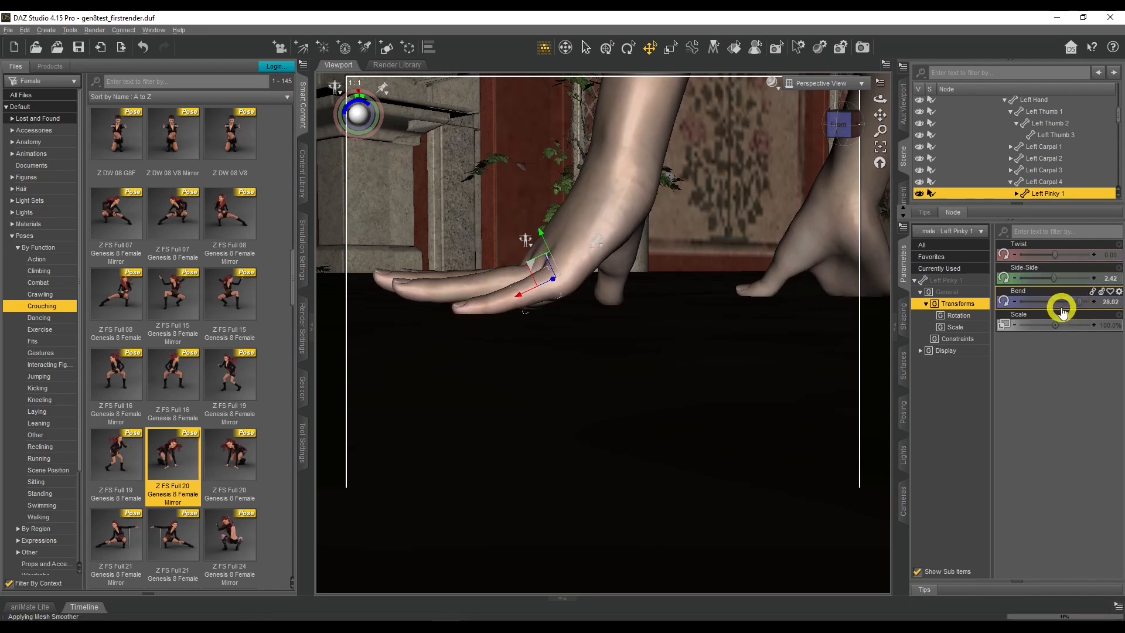
pyautogui.click(488, 314)
pyautogui.moveTo(1089, 255); pyautogui.dragTo(1107, 254)
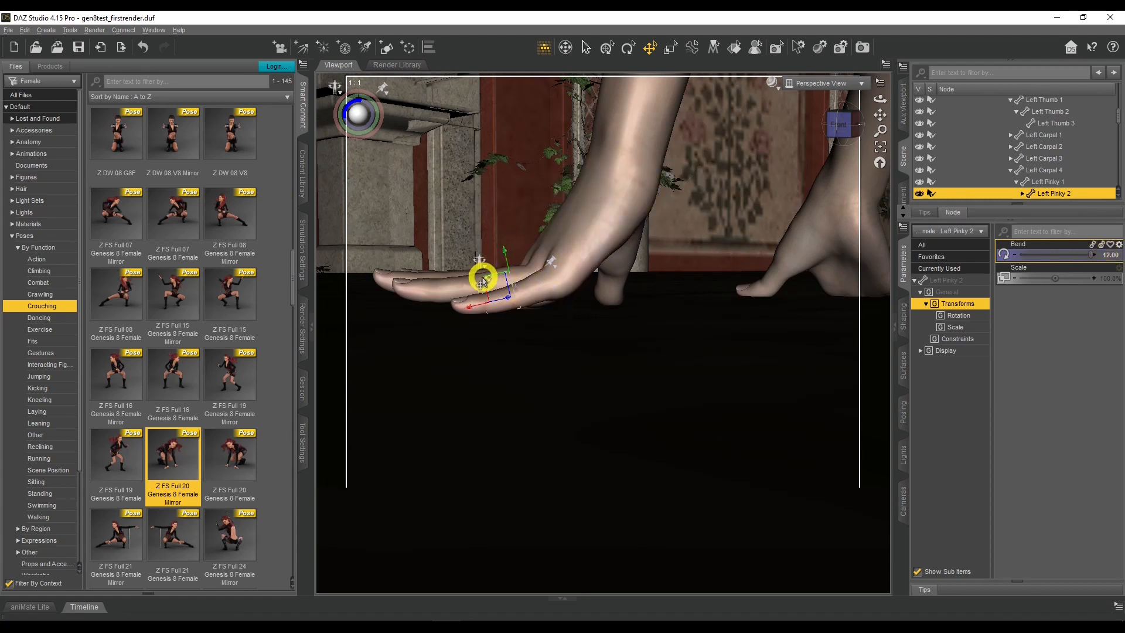
# Bend the left hand's Ring 1 joint to about 38.43 and its Mid 1 joint to about 41.61
pyautogui.click(515, 280)
pyautogui.click(1064, 303)
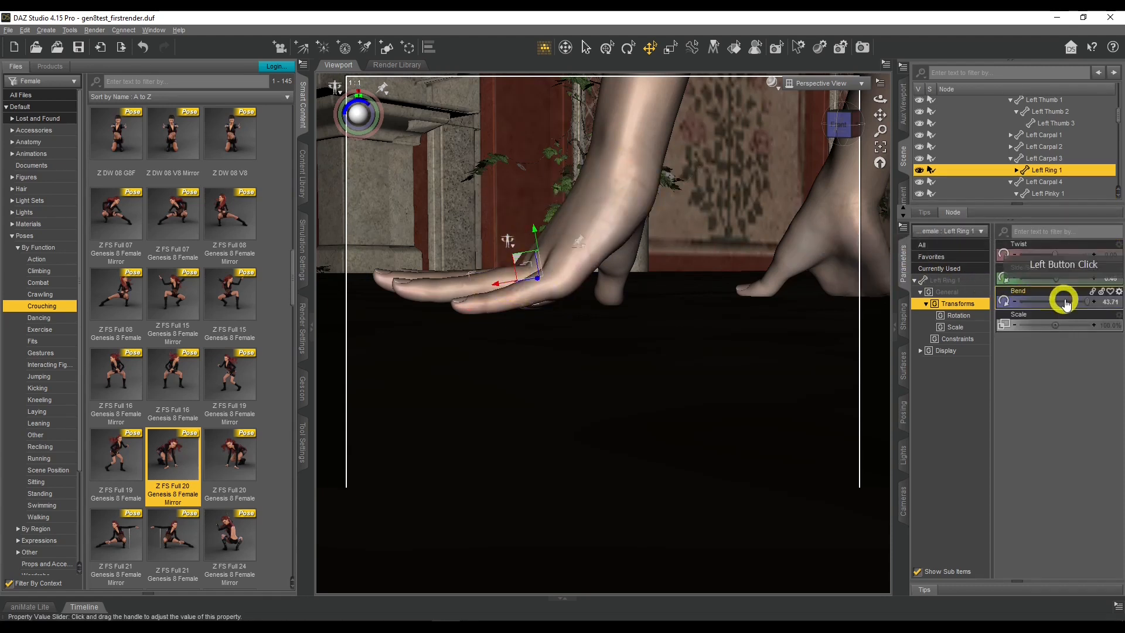
pyautogui.moveTo(1086, 301); pyautogui.dragTo(1085, 302)
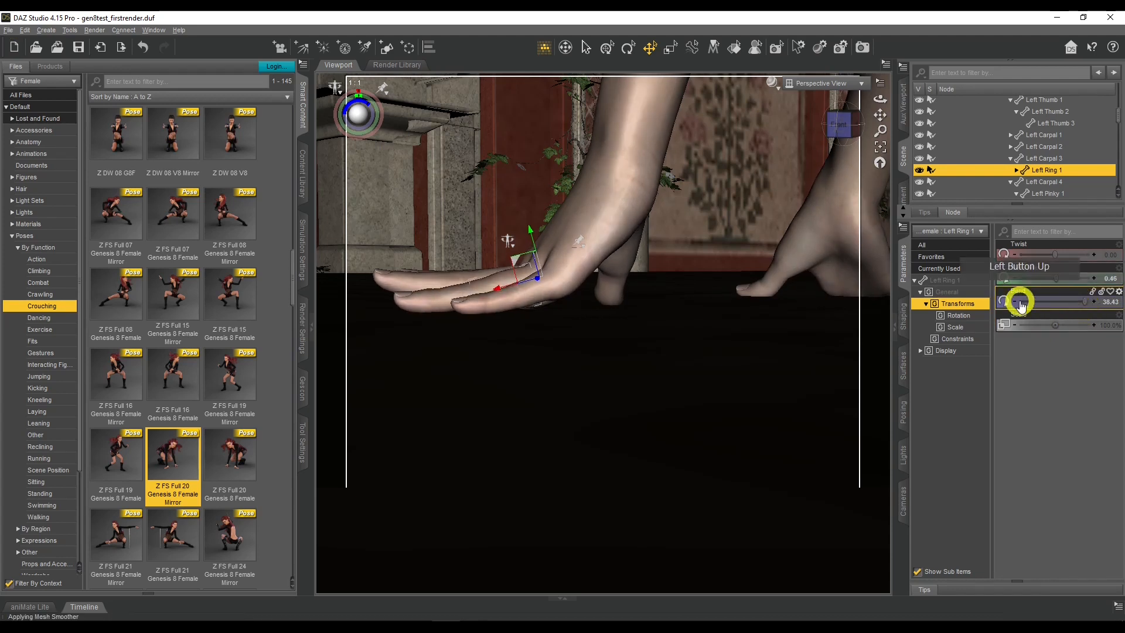
pyautogui.moveTo(882, 101); pyautogui.dragTo(881, 111)
pyautogui.click(654, 395)
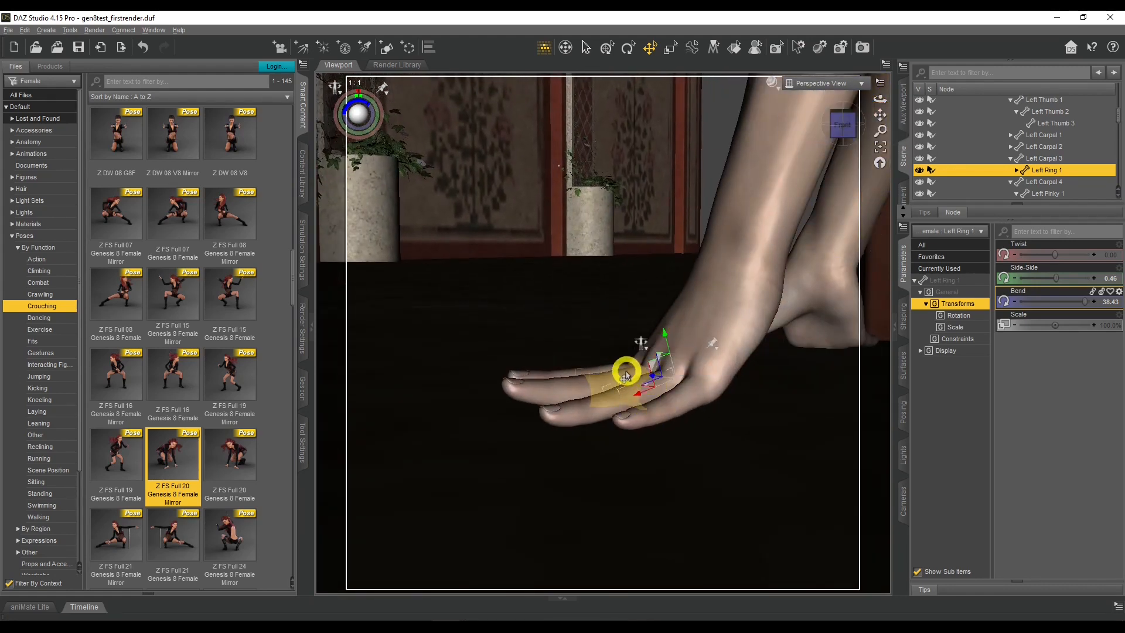
pyautogui.click(625, 373)
pyautogui.moveTo(1085, 302); pyautogui.dragTo(1085, 302)
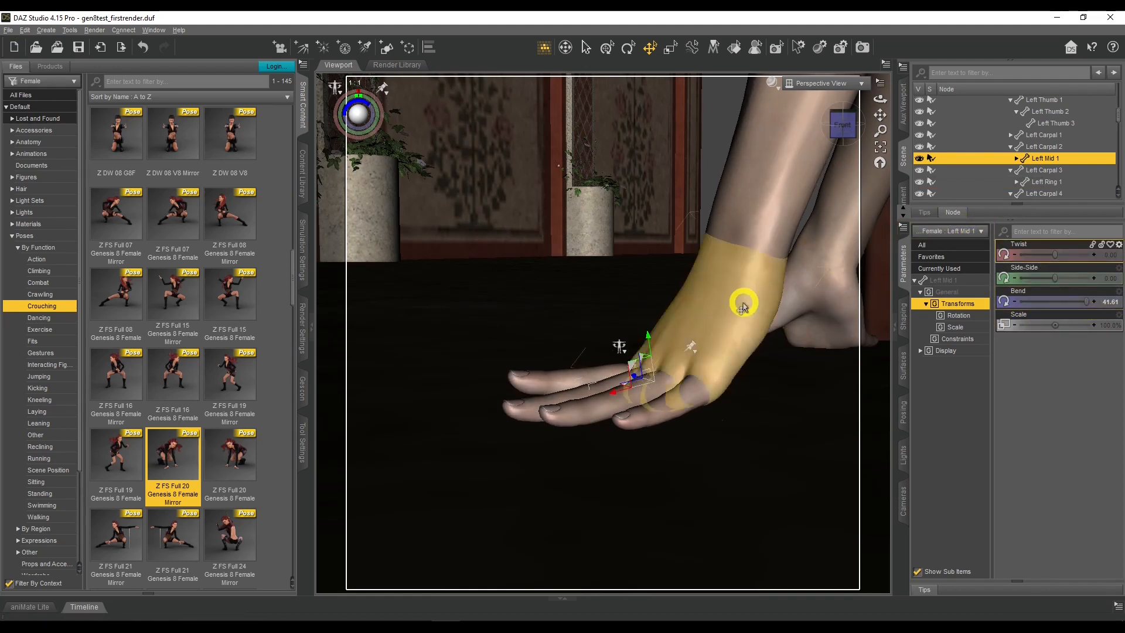
# Bend the left hand's Index 1 joint to about 41.90 and its Mid 3 joint to about 0.91
pyautogui.moveTo(877, 104); pyautogui.dragTo(580, 317)
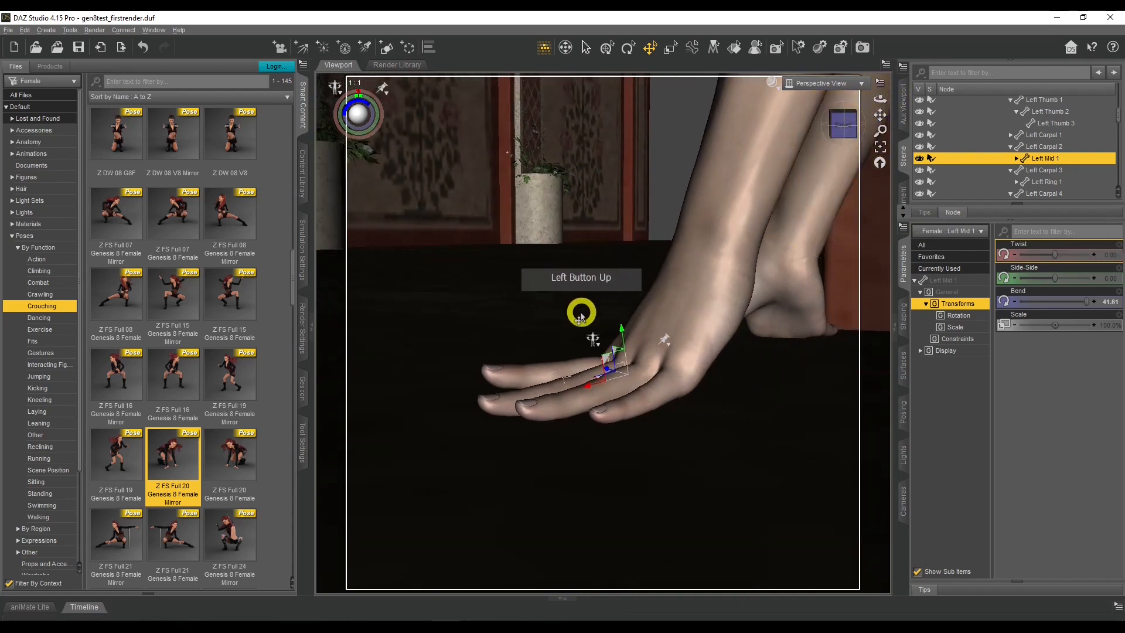
pyautogui.click(582, 364)
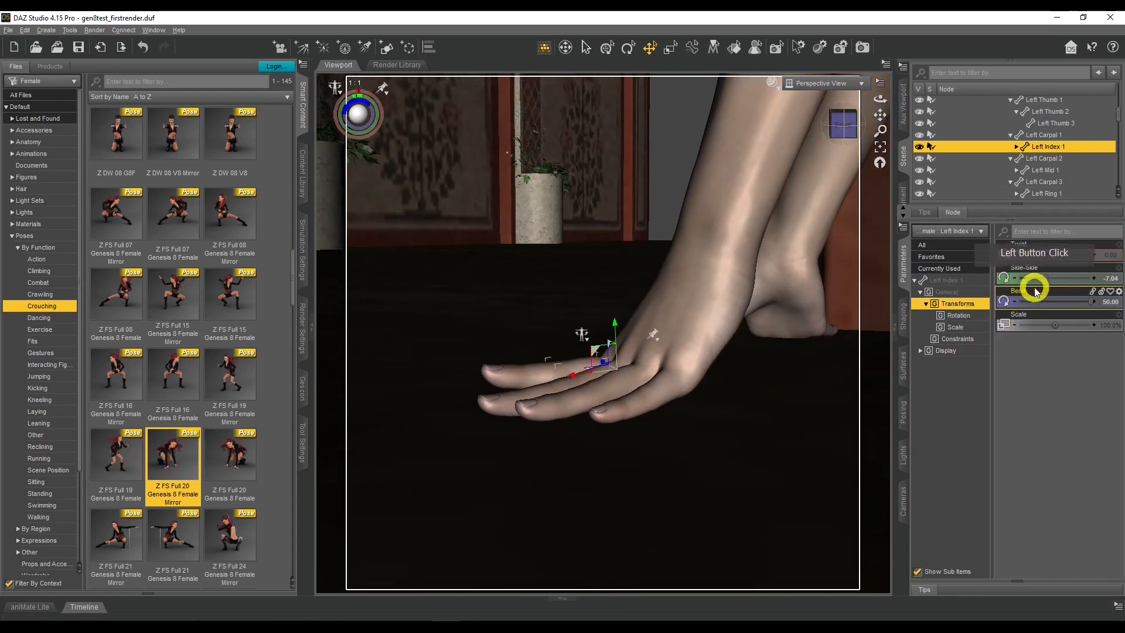
pyautogui.moveTo(1093, 304); pyautogui.dragTo(1087, 303)
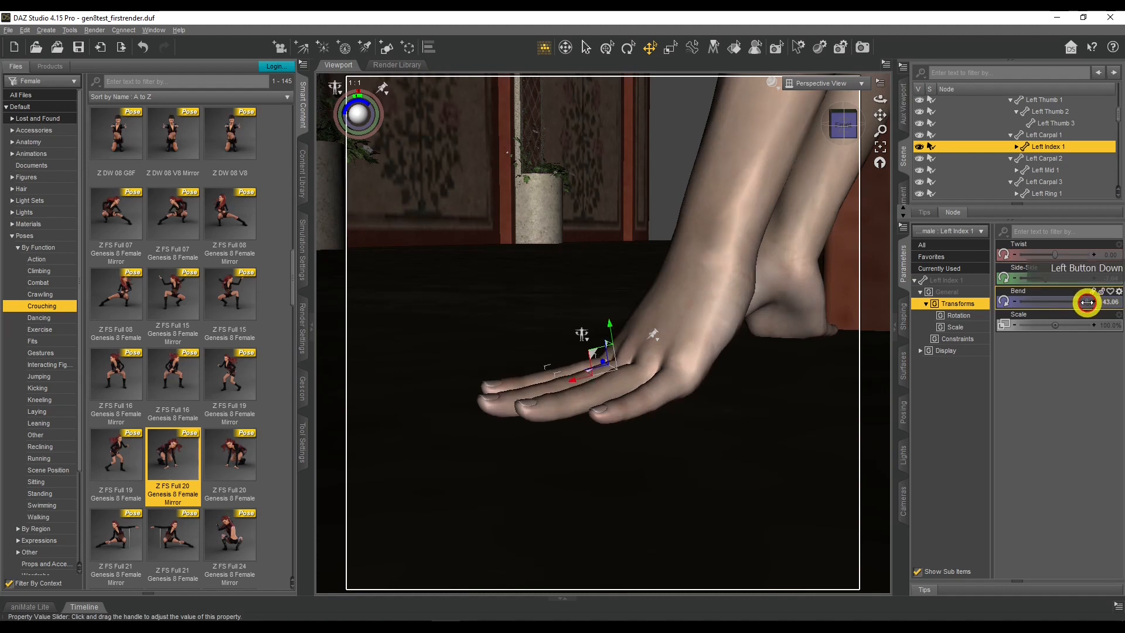
pyautogui.moveTo(883, 101); pyautogui.dragTo(597, 381)
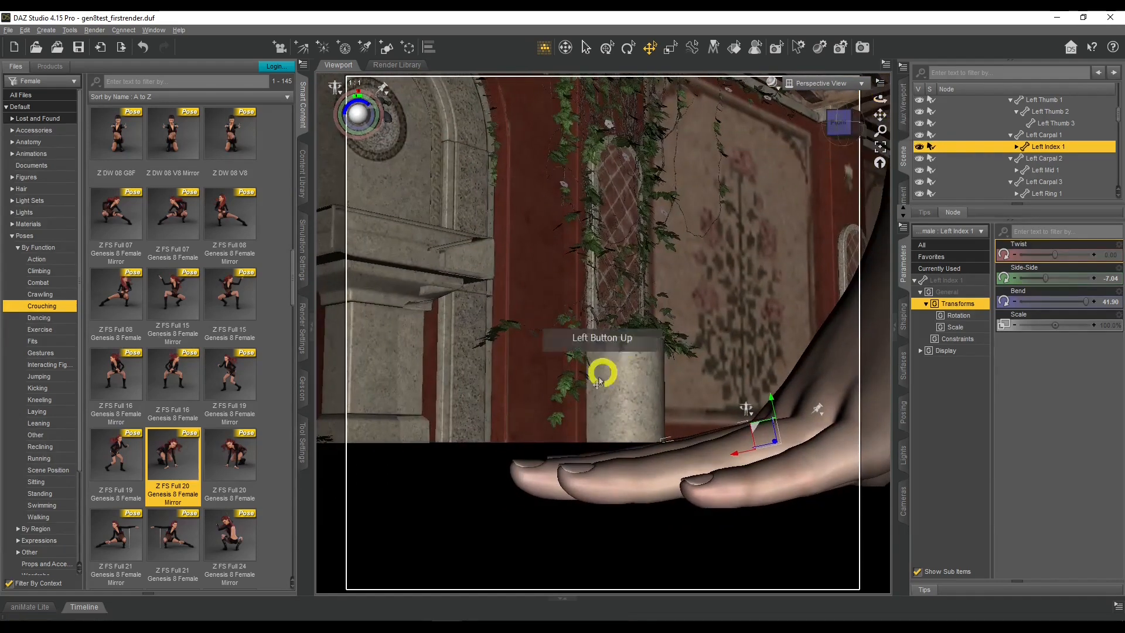
pyautogui.click(603, 468)
pyautogui.moveTo(1079, 254); pyautogui.dragTo(1078, 254)
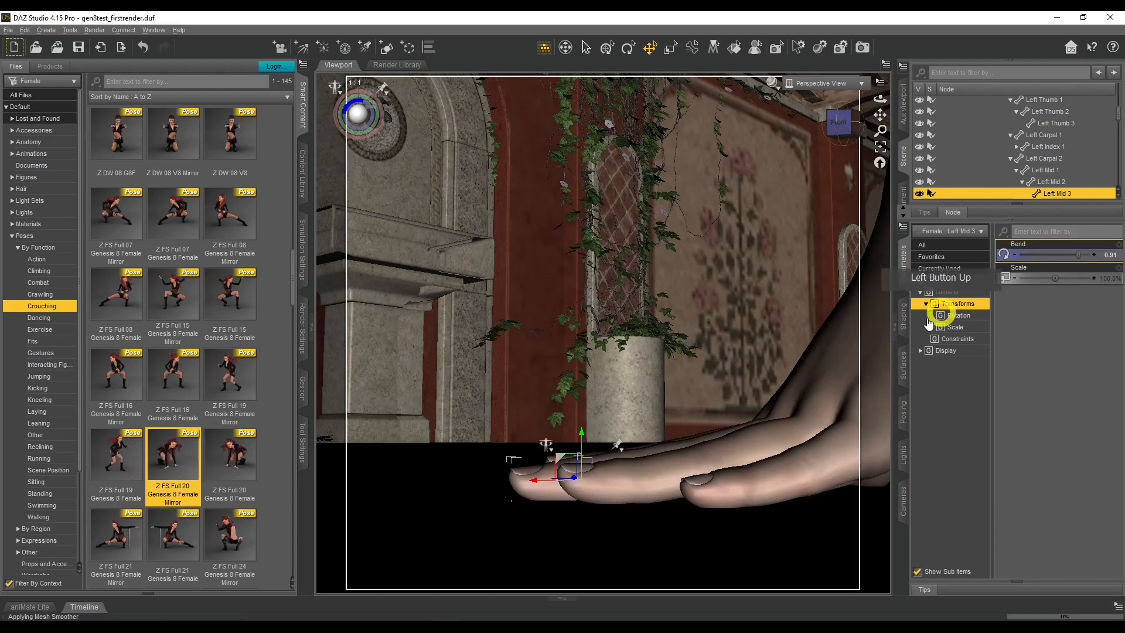
# Lower the Bend of the left ring finger's tip joint so the finger lies flatter against the ground
pyautogui.scroll(-8, 873, 331)
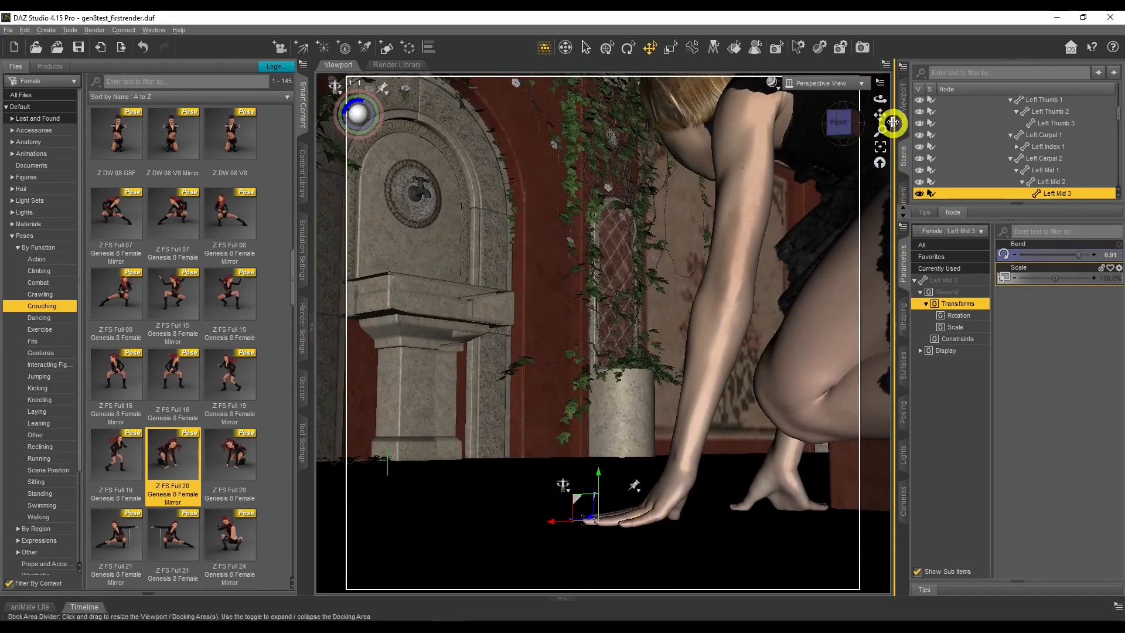
pyautogui.moveTo(881, 98); pyautogui.dragTo(880, 99)
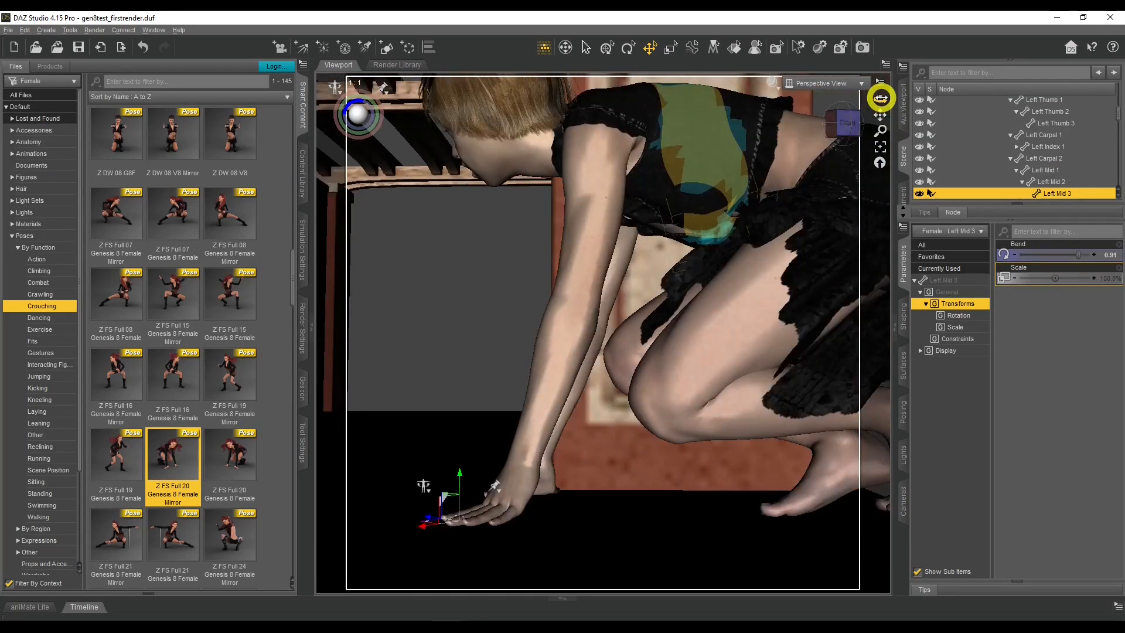
pyautogui.moveTo(880, 99); pyautogui.dragTo(880, 99)
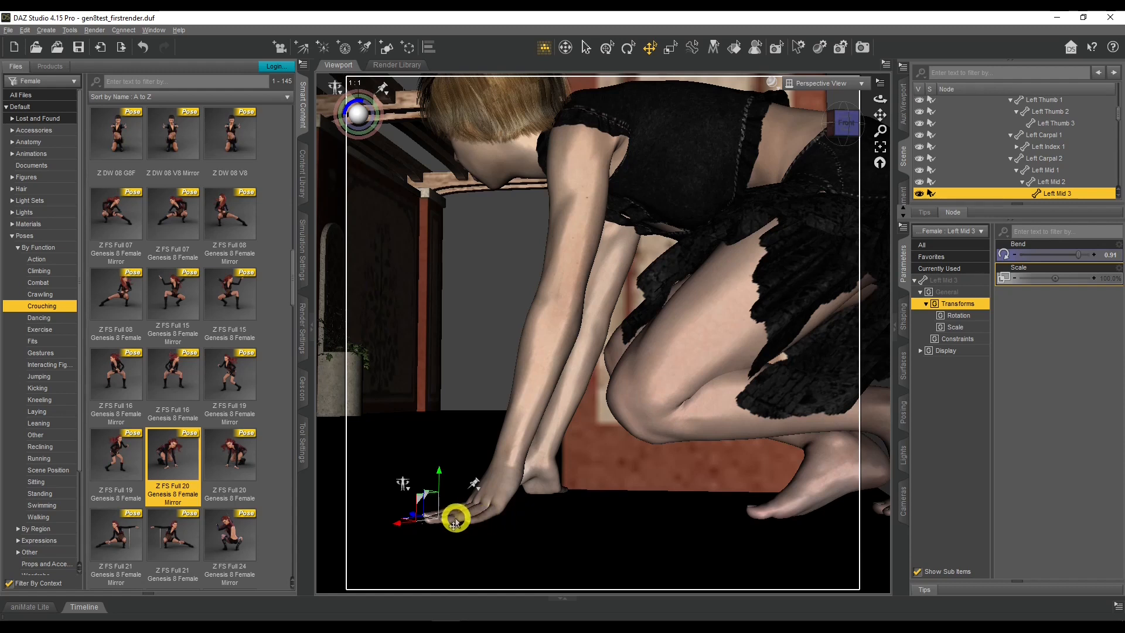
pyautogui.scroll(5, 626, 354)
pyautogui.moveTo(877, 116); pyautogui.dragTo(879, 112)
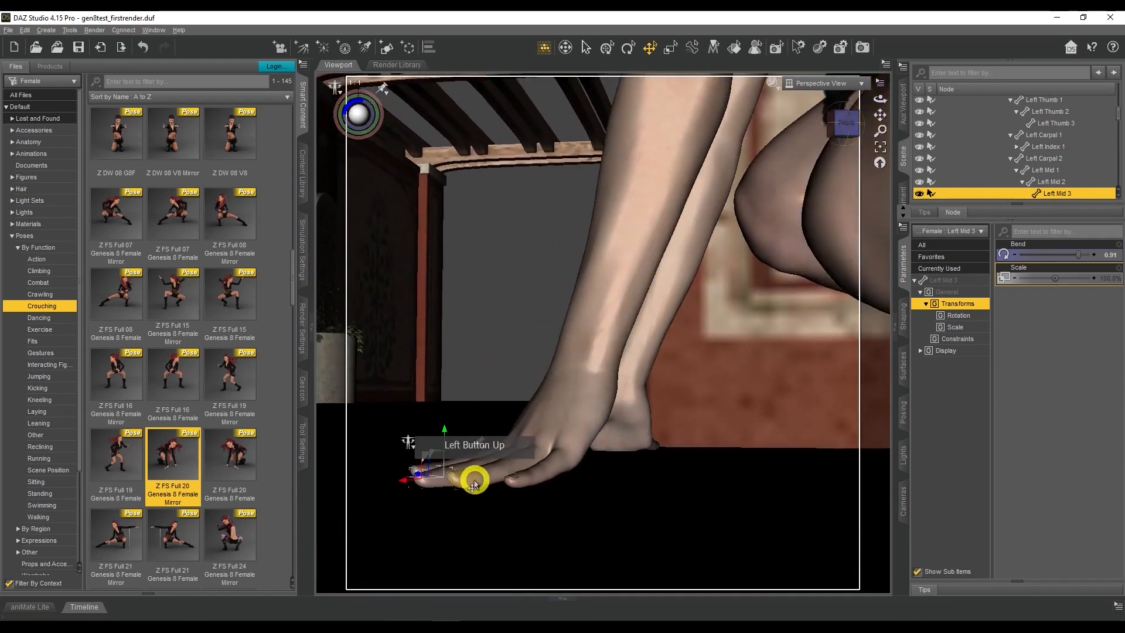
pyautogui.click(1000, 302)
pyautogui.click(473, 488)
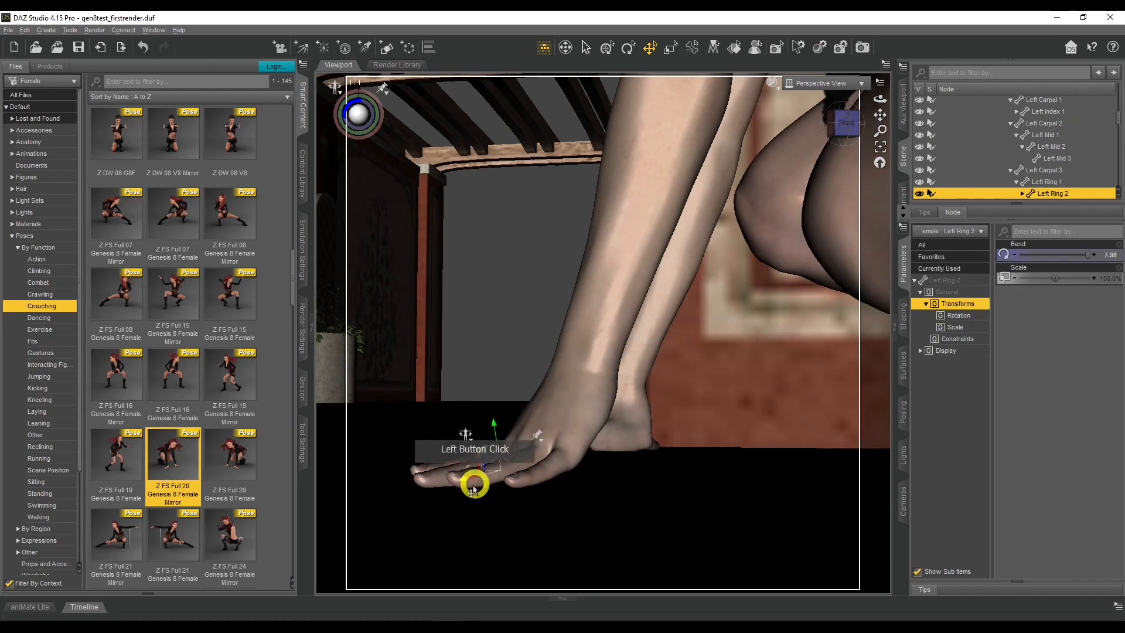
pyautogui.click(468, 488)
pyautogui.moveTo(1088, 254); pyautogui.dragTo(1074, 252)
# Set the Bend of the left hand's Index 3 joint to about -1.82
pyautogui.click(437, 463)
pyautogui.click(1081, 246)
pyautogui.click(434, 454)
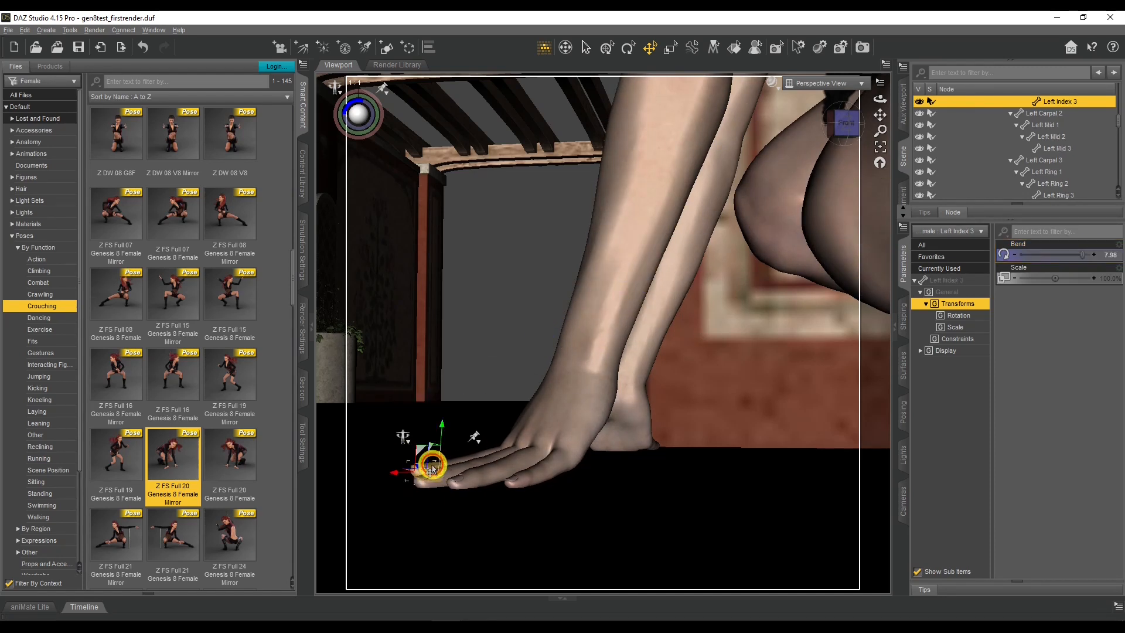
pyautogui.click(1067, 258)
pyautogui.moveTo(1081, 254); pyautogui.dragTo(1076, 254)
# Rotate the Right Foot to a Bend of about -44.50 and a Side-Side of about -7.69
pyautogui.moveTo(879, 116); pyautogui.dragTo(879, 99)
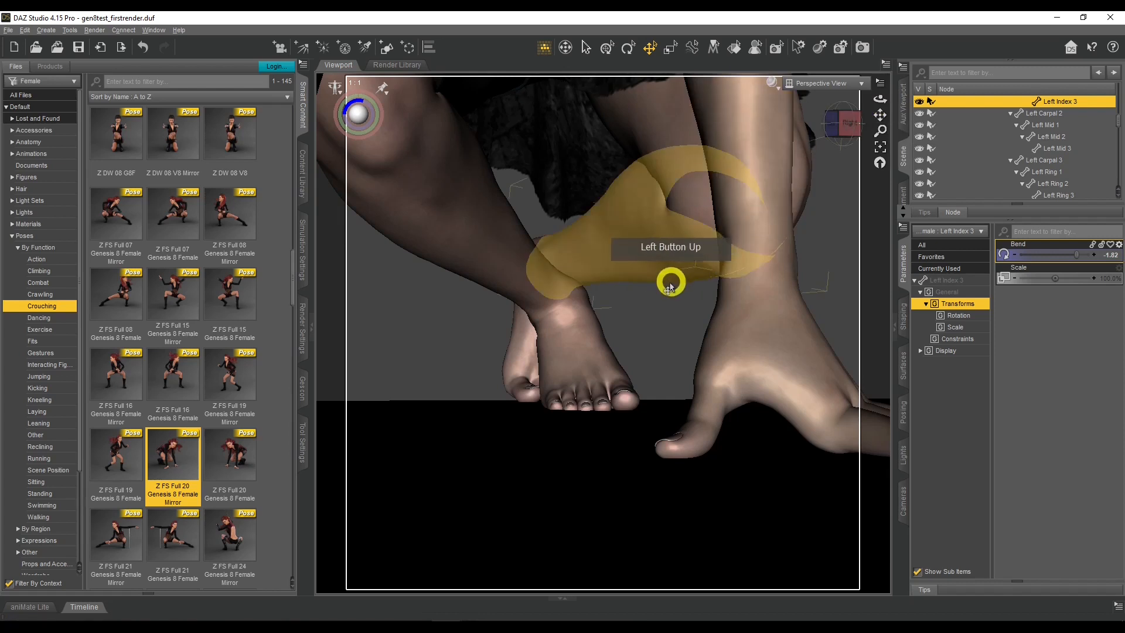
pyautogui.click(480, 264)
pyautogui.scroll(-2, 547, 261)
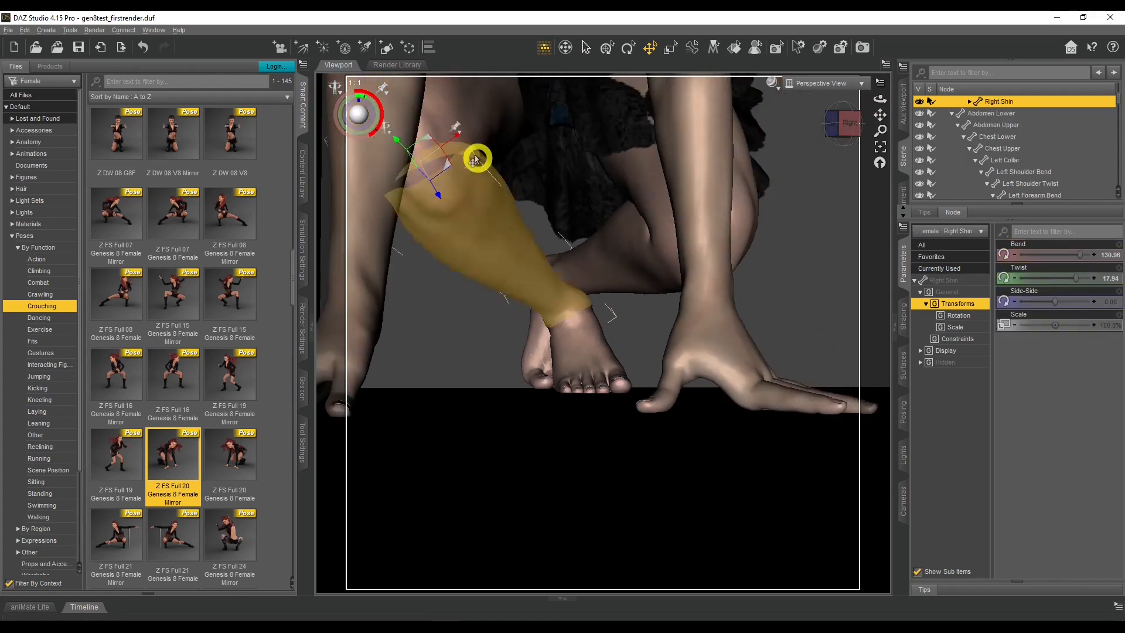
pyautogui.click(494, 231)
pyautogui.moveTo(878, 102); pyautogui.dragTo(861, 128)
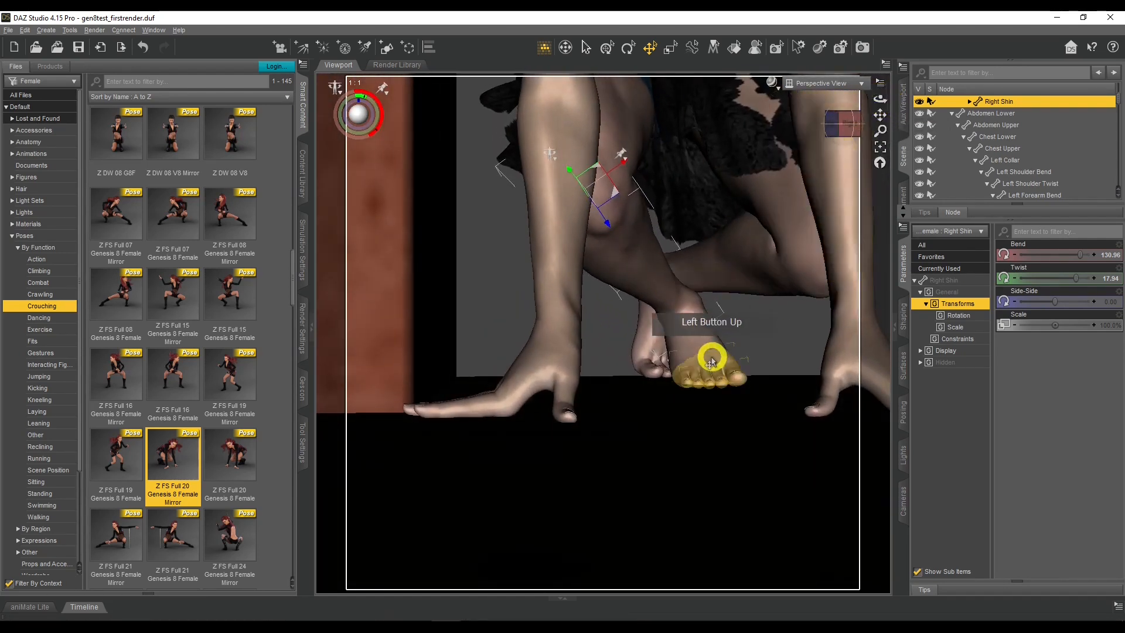
pyautogui.click(706, 331)
pyautogui.click(980, 298)
pyautogui.moveTo(1039, 278); pyautogui.dragTo(1024, 275)
# Set the Bend of the Right Toes to about -37.69
pyautogui.moveTo(877, 96)
pyautogui.mouseDown()
pyautogui.moveTo(867, 95)
pyautogui.moveTo(877, 95)
pyautogui.mouseUp()
pyautogui.click(761, 366)
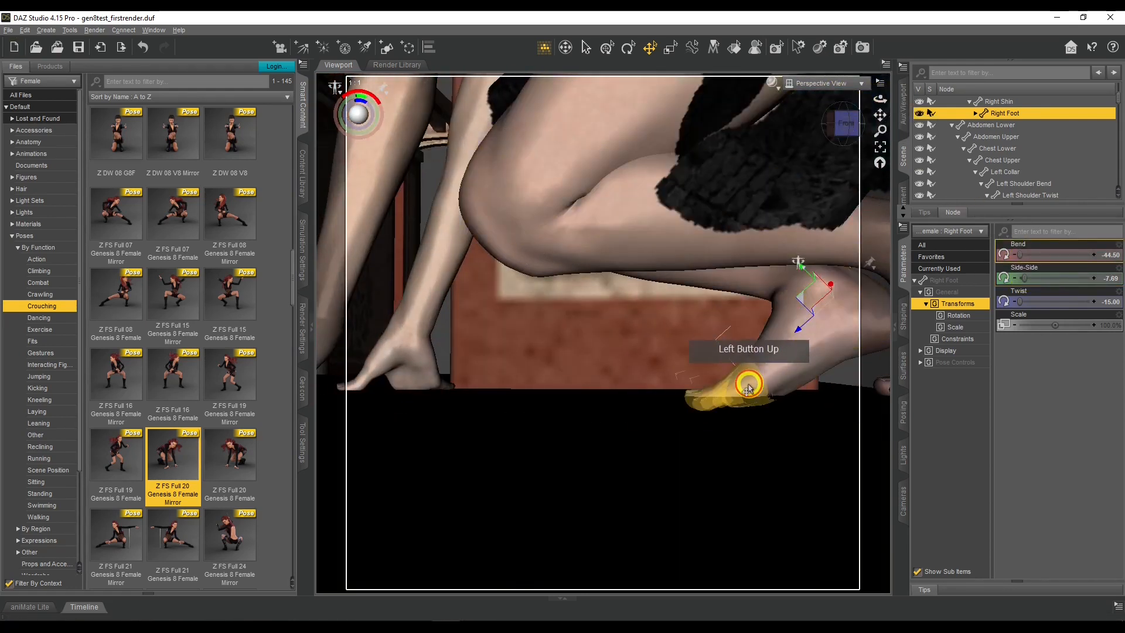
pyautogui.click(750, 354)
pyautogui.moveTo(1037, 257)
pyautogui.mouseDown()
pyautogui.moveTo(1021, 258)
pyautogui.moveTo(1036, 257)
pyautogui.mouseUp()
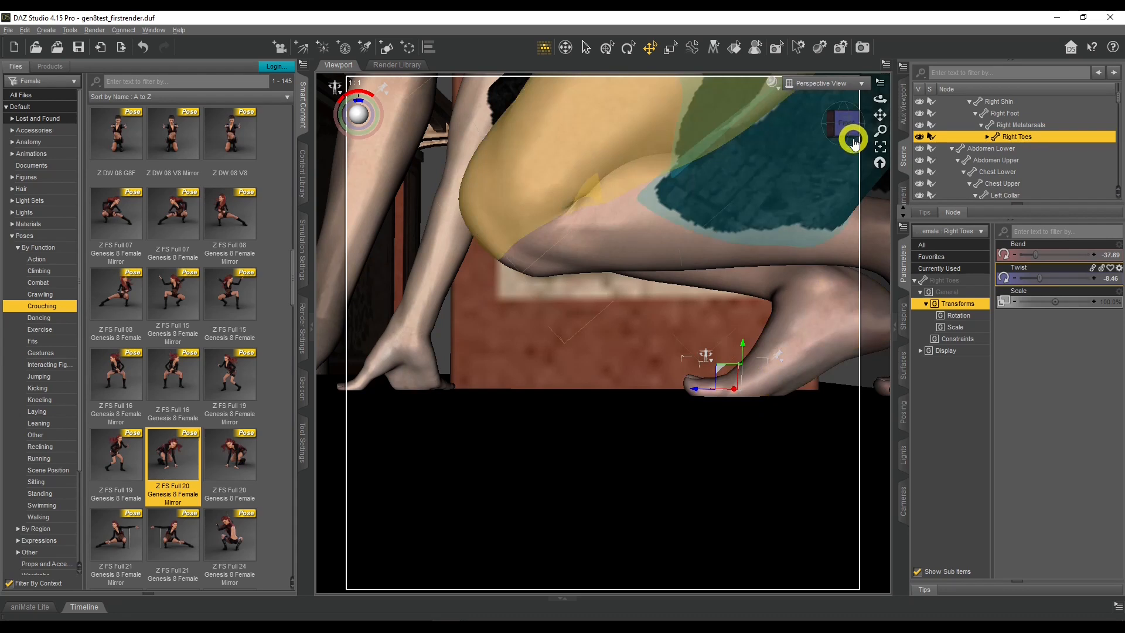
# Set the Bend of the Right Thigh Bend bone to about -79.05 to lower the right foot onto the floor
pyautogui.moveTo(880, 99); pyautogui.dragTo(880, 100)
pyautogui.click(595, 119)
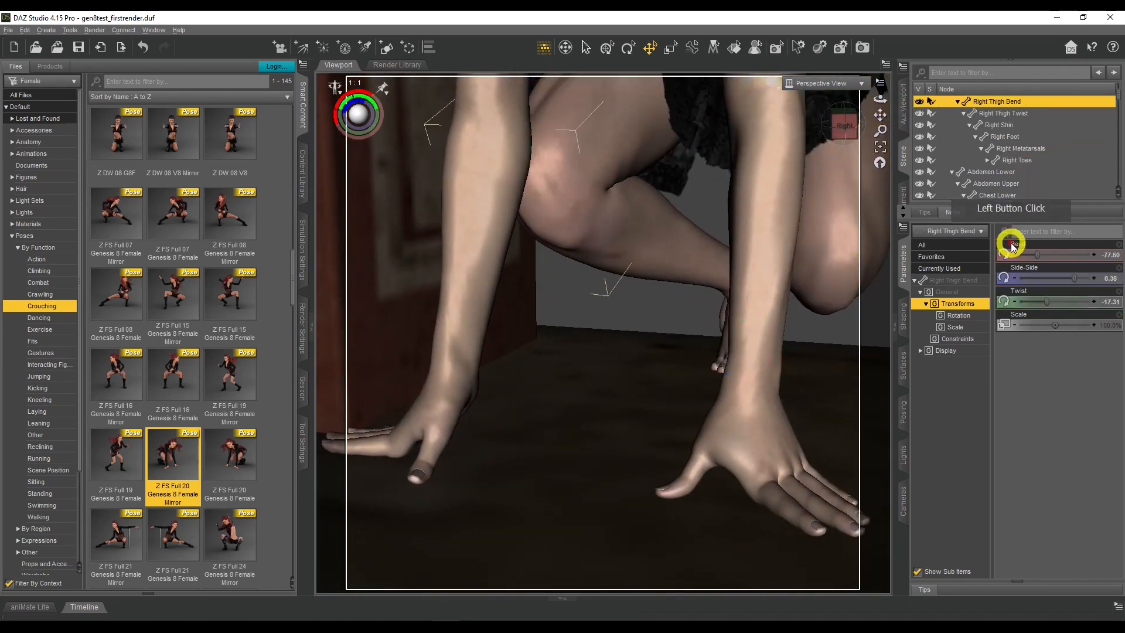
pyautogui.moveTo(881, 100); pyautogui.dragTo(881, 100)
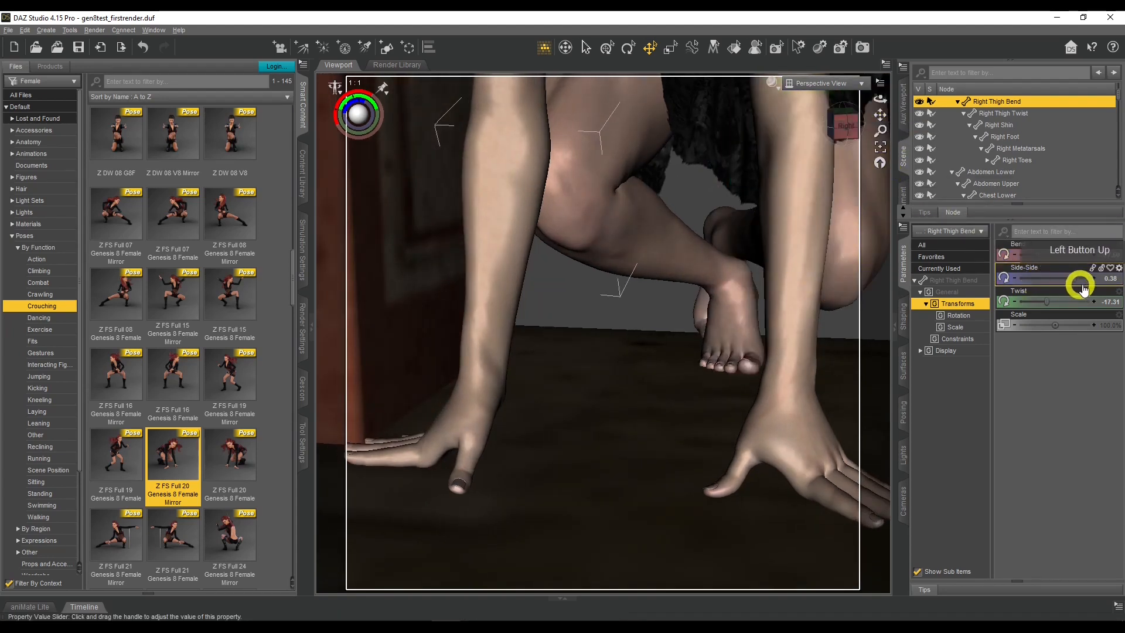
pyautogui.moveTo(1037, 253); pyautogui.dragTo(1036, 252)
# Turn off the limits on the Right Foot's Bend and set it to about -49.20, with Side-Side at about -7.11
pyautogui.moveTo(877, 98); pyautogui.dragTo(878, 97)
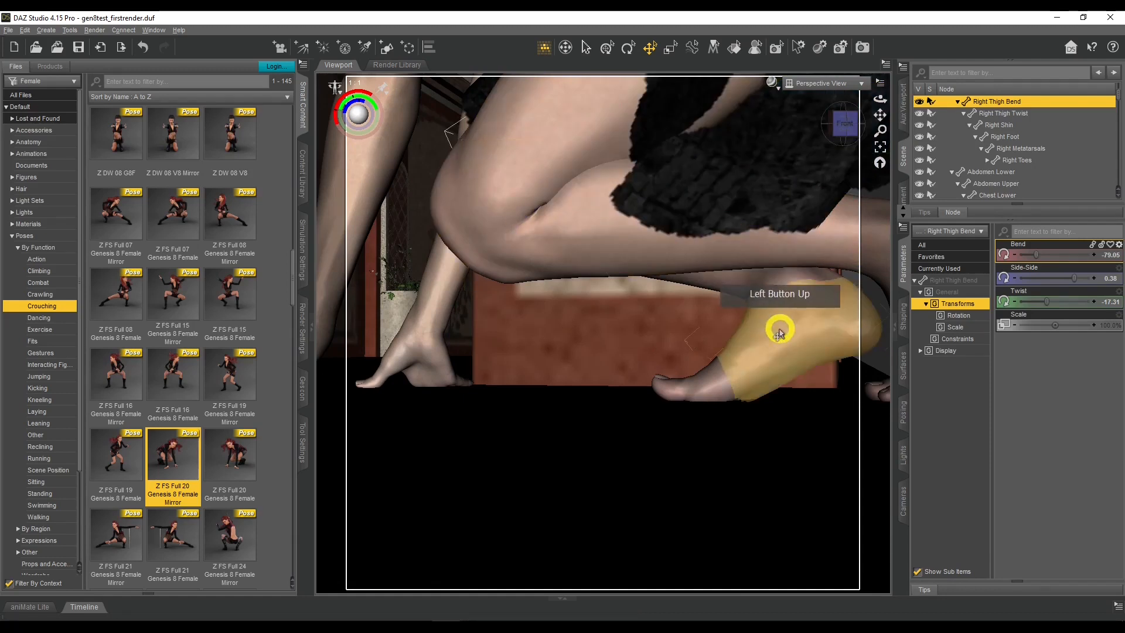
pyautogui.click(766, 293)
pyautogui.click(1109, 293)
pyautogui.moveTo(1022, 254); pyautogui.dragTo(1016, 254)
pyautogui.click(1118, 244)
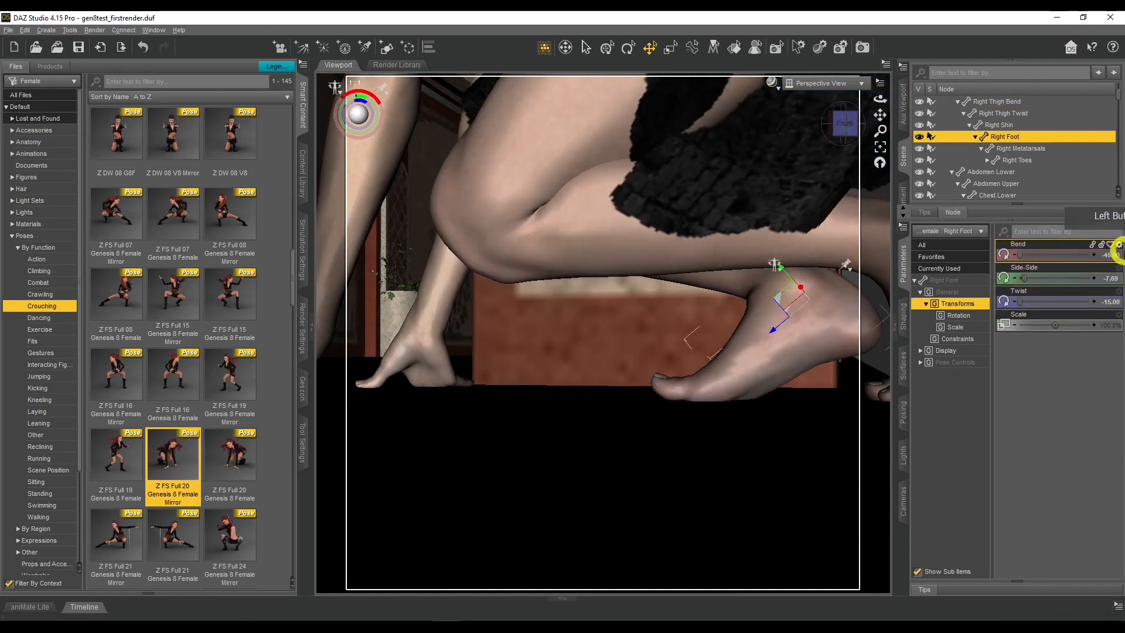
pyautogui.click(950, 264)
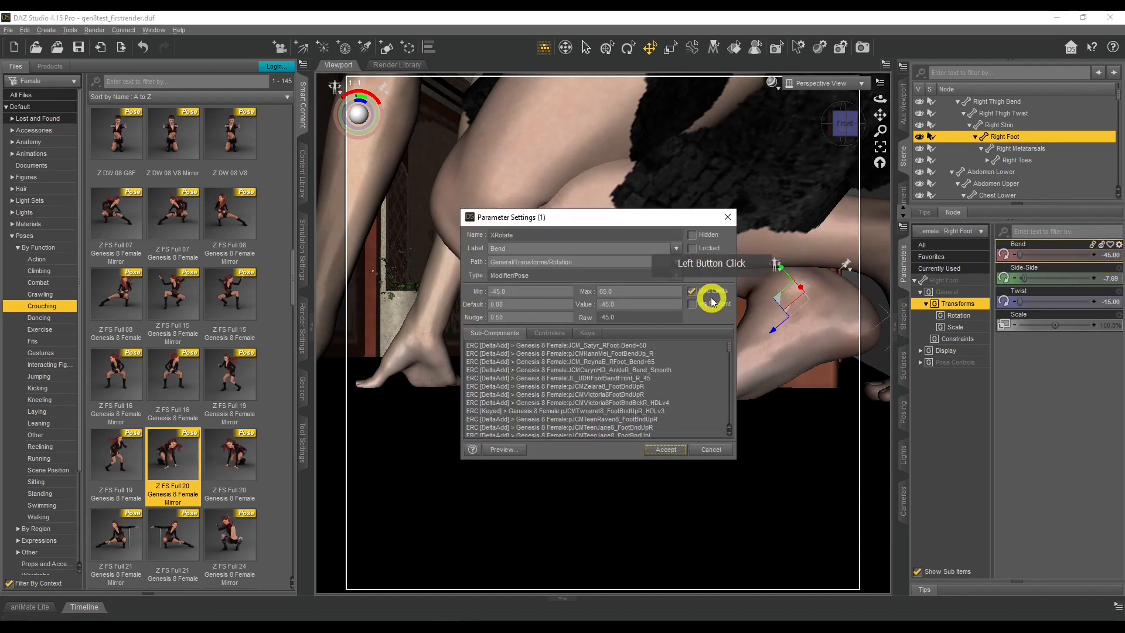
pyautogui.click(664, 450)
pyautogui.moveTo(1054, 253); pyautogui.dragTo(1012, 296)
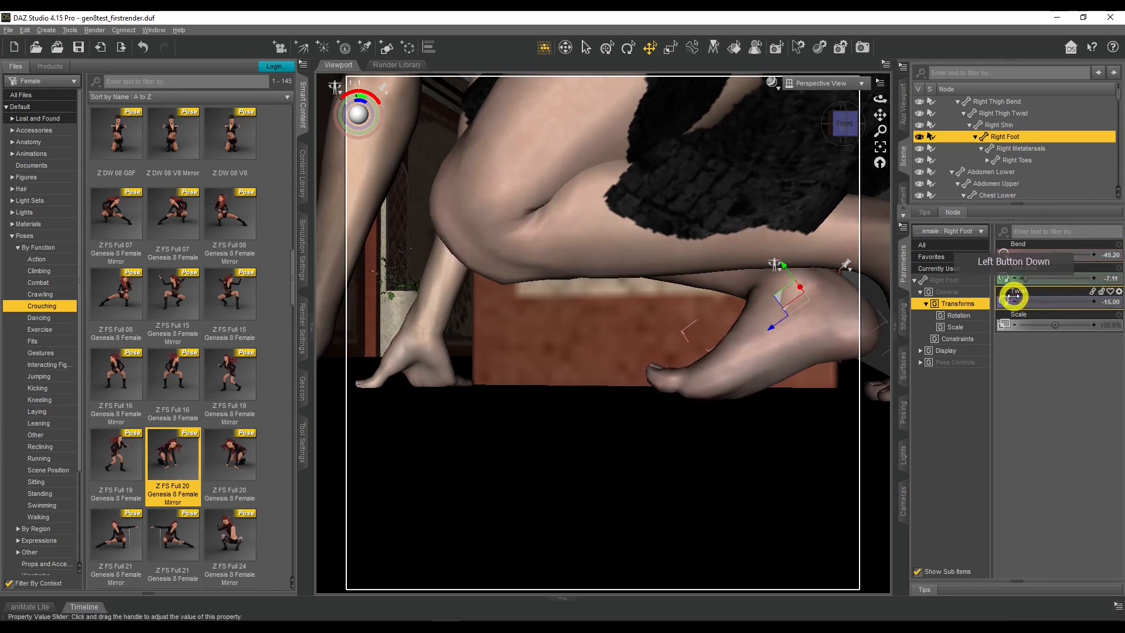
# Turn off the limits on the Right Foot's Twist and adjust the twist slightly
pyautogui.click(1097, 300)
pyautogui.click(1078, 326)
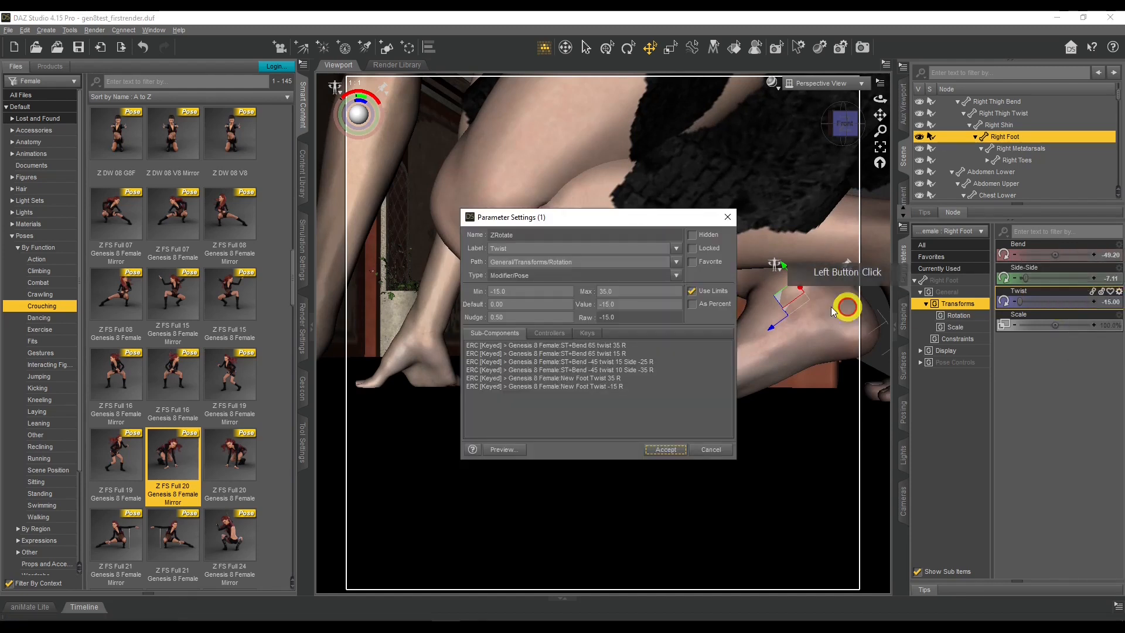
pyautogui.click(668, 449)
pyautogui.click(1053, 301)
pyautogui.moveTo(1053, 300); pyautogui.dragTo(1054, 301)
# Set the Bend of the Right Toes to about -23.64 so they rest on the floor
pyautogui.click(673, 371)
pyautogui.click(1007, 274)
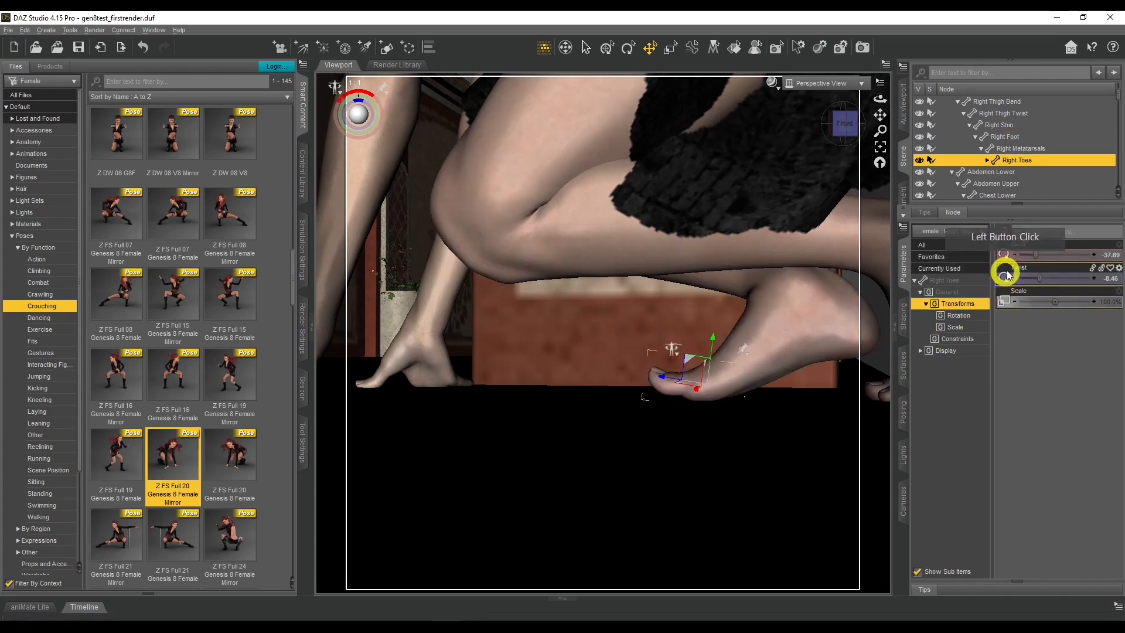
pyautogui.click(1032, 256)
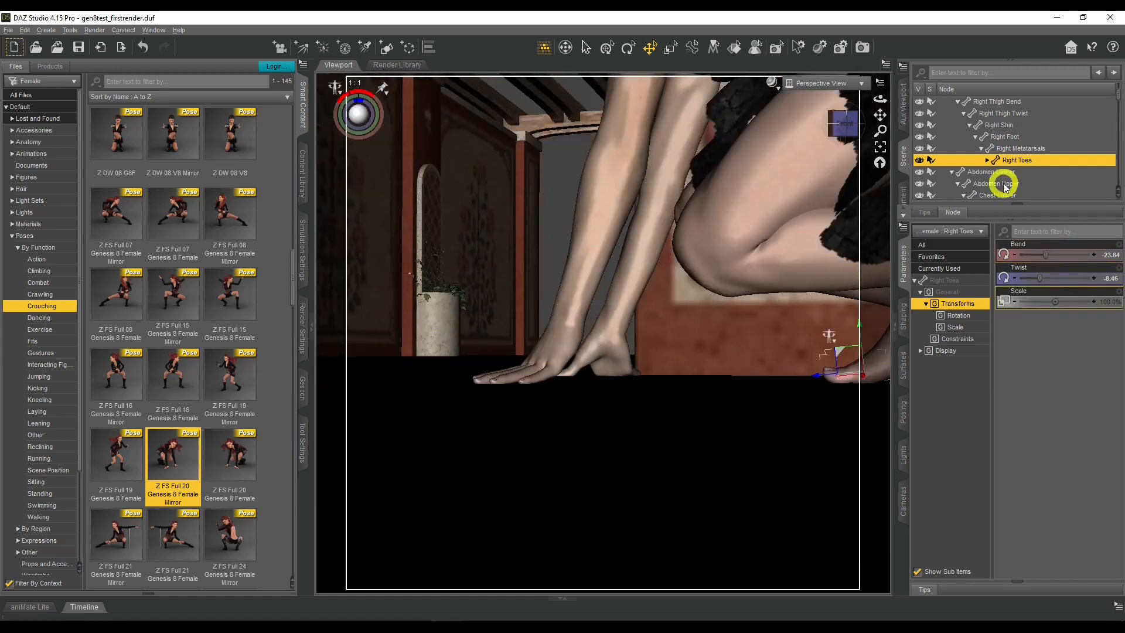
# Set the Left Foot's Bend to about -13.18 to align its sole with the floor
pyautogui.moveTo(879, 95); pyautogui.dragTo(798, 170)
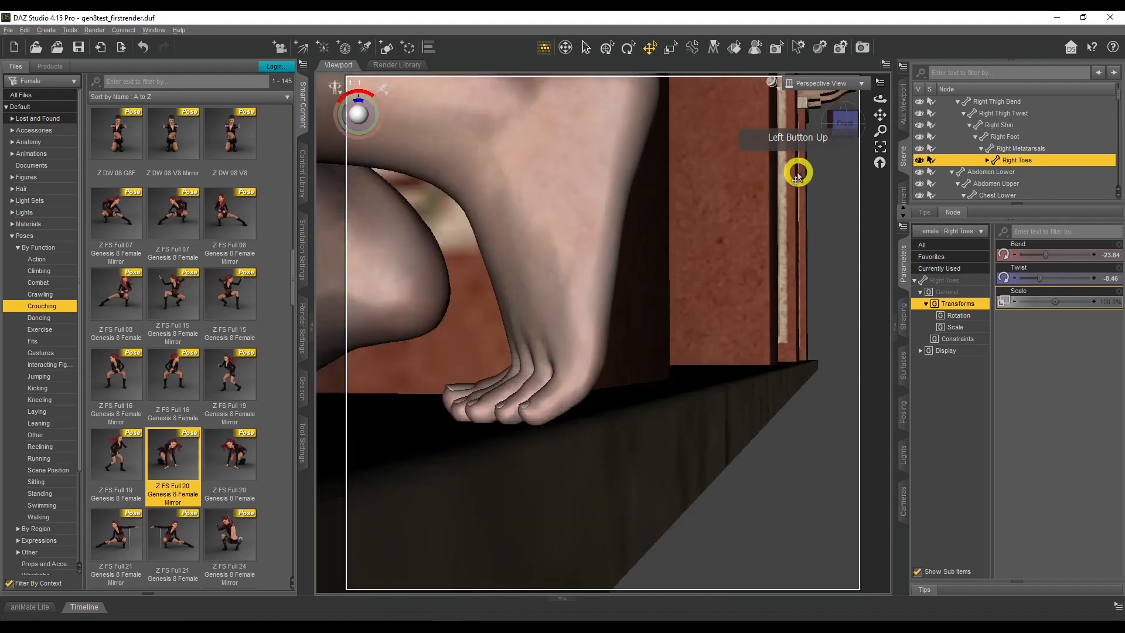
pyautogui.moveTo(880, 98); pyautogui.dragTo(814, 225)
pyautogui.scroll(-3, 814, 229)
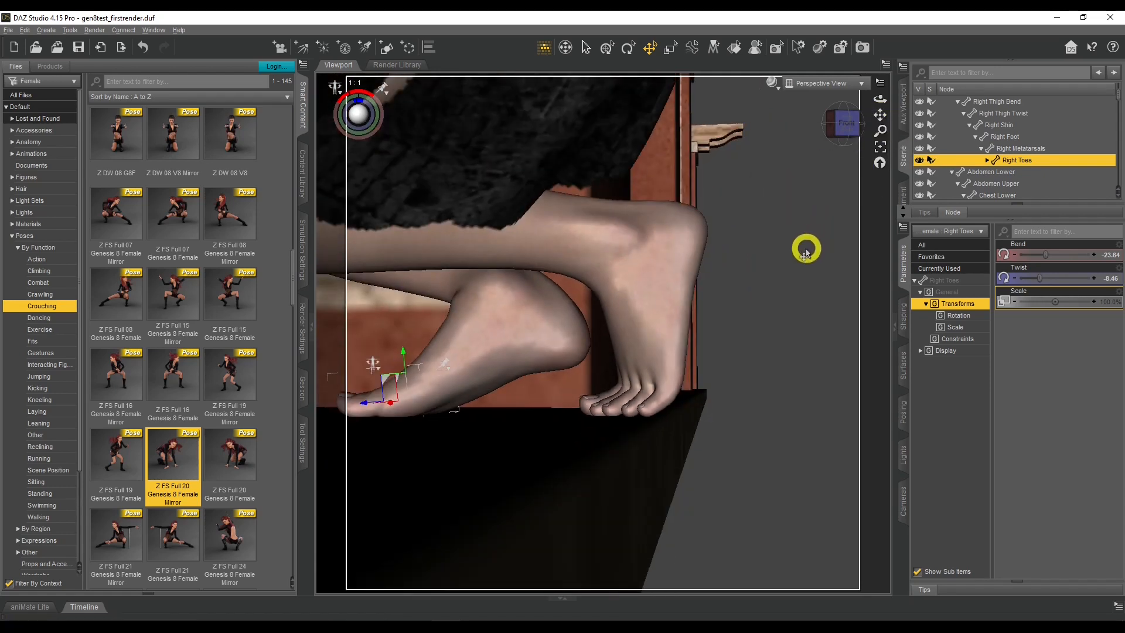
pyautogui.click(668, 274)
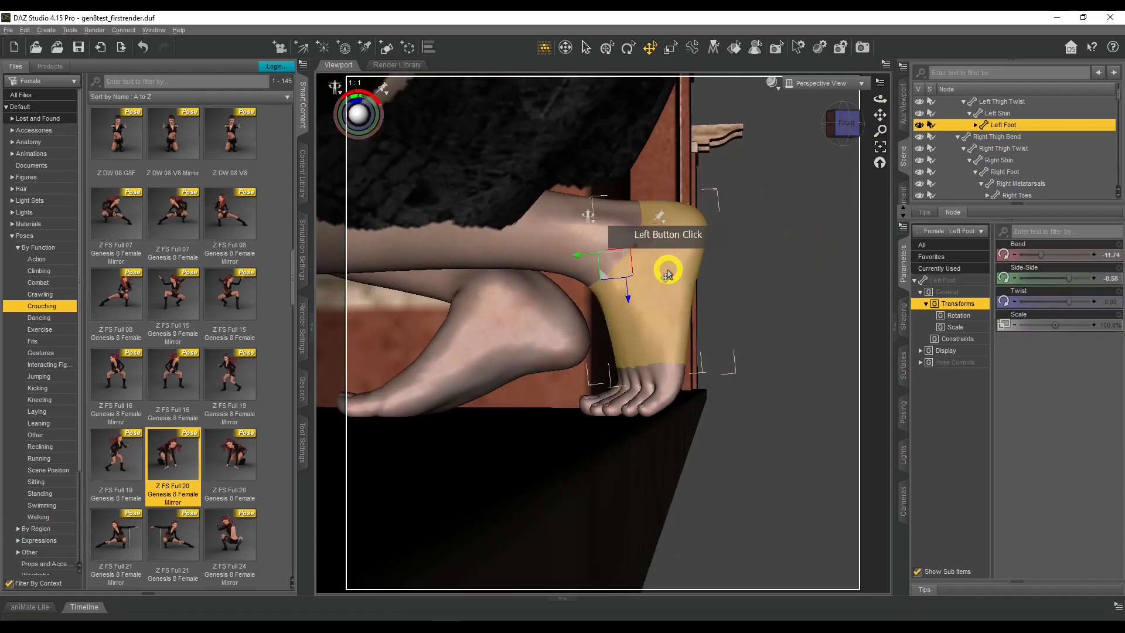
pyautogui.moveTo(1046, 256); pyautogui.dragTo(1036, 256)
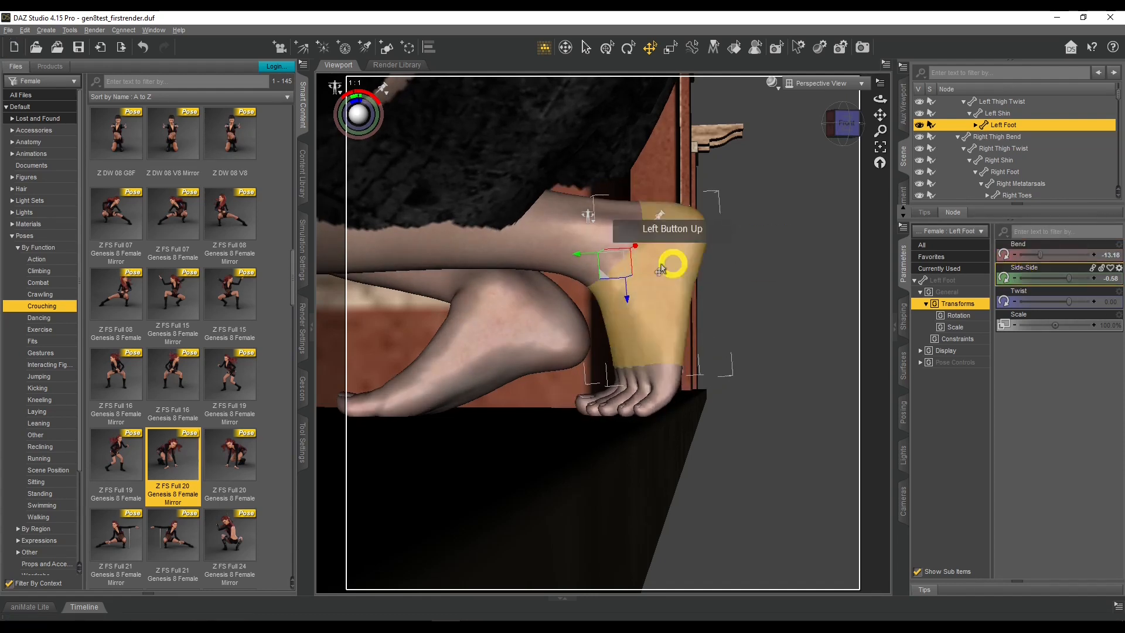
# Fine-tune the Bend of the Left Thigh Bend bone to about -59.95 so the left foot meets the floor
pyautogui.click(410, 231)
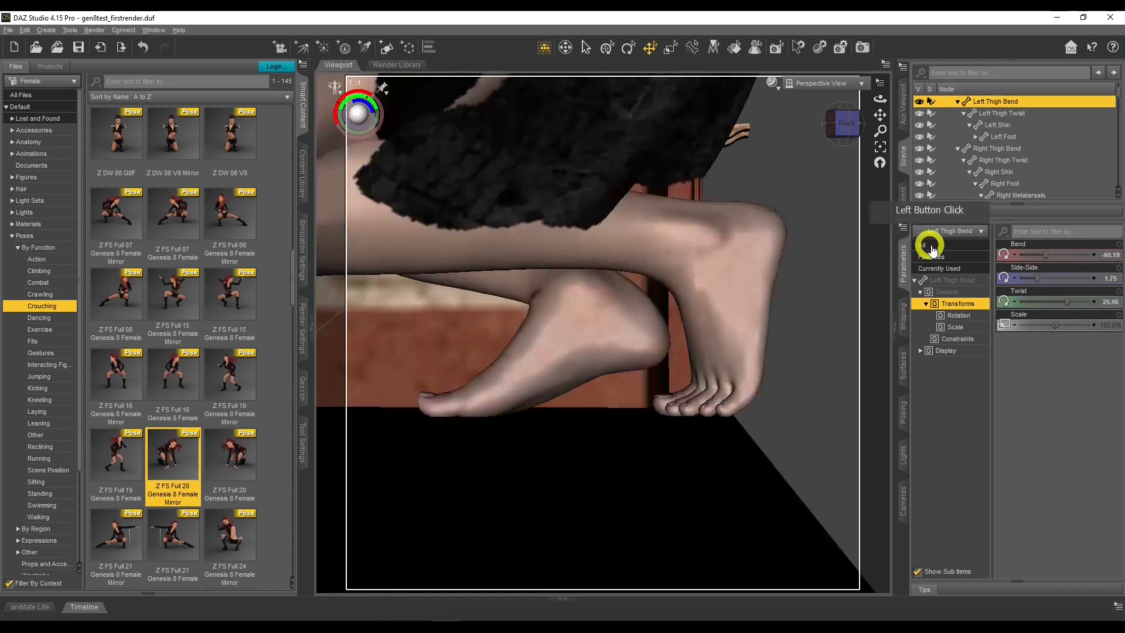
pyautogui.click(1096, 255)
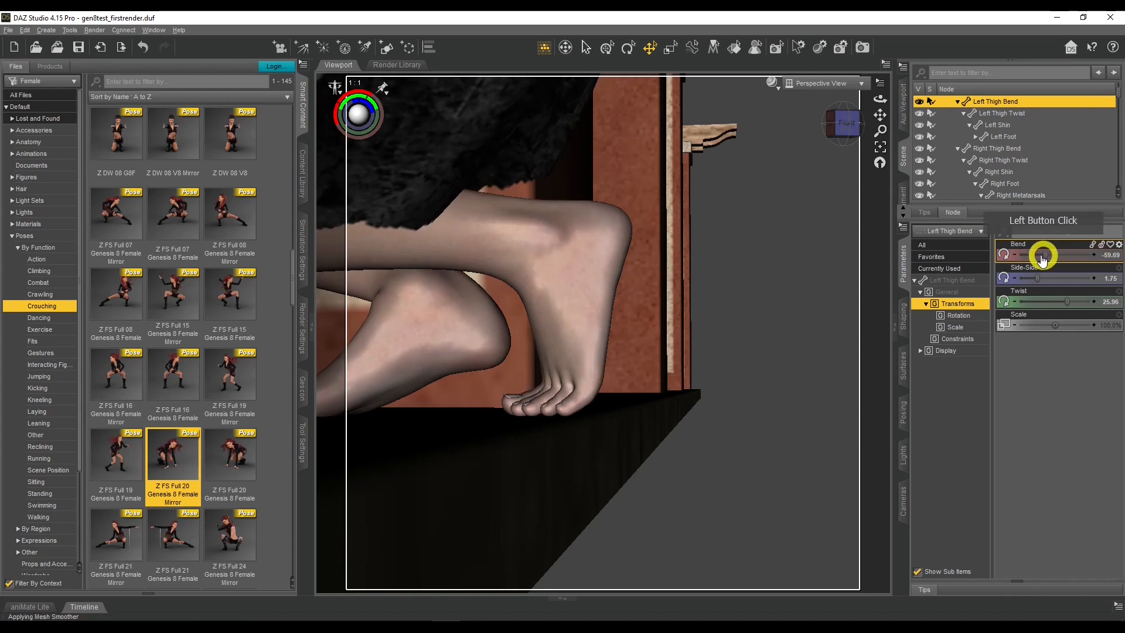
pyautogui.click(1014, 256)
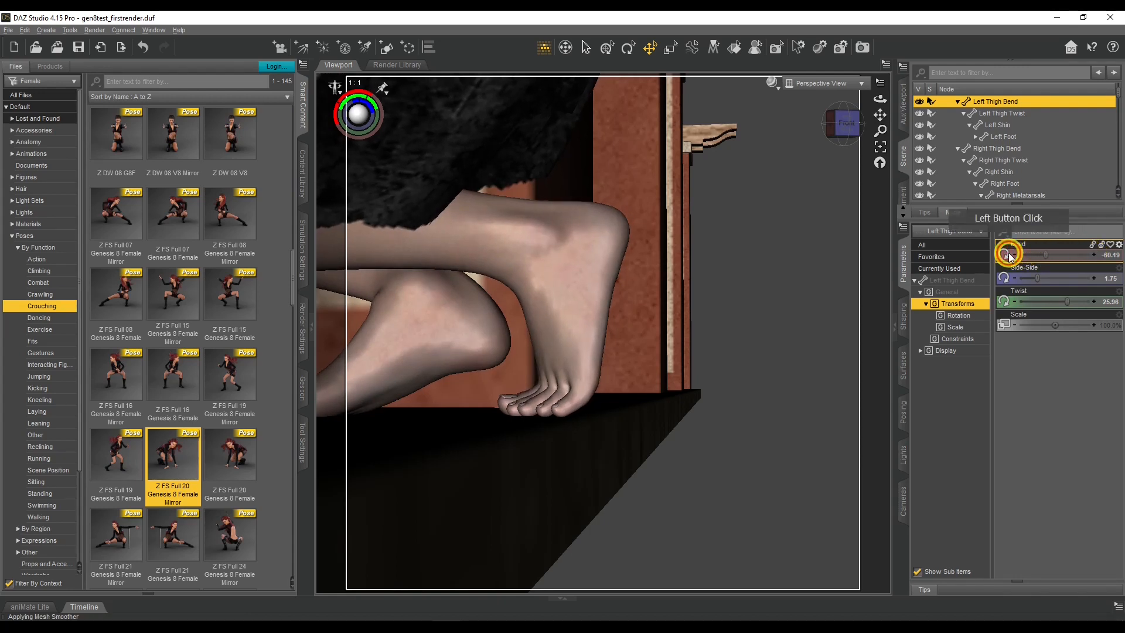
pyautogui.click(1115, 256)
pyautogui.moveTo(1045, 253); pyautogui.dragTo(1046, 254)
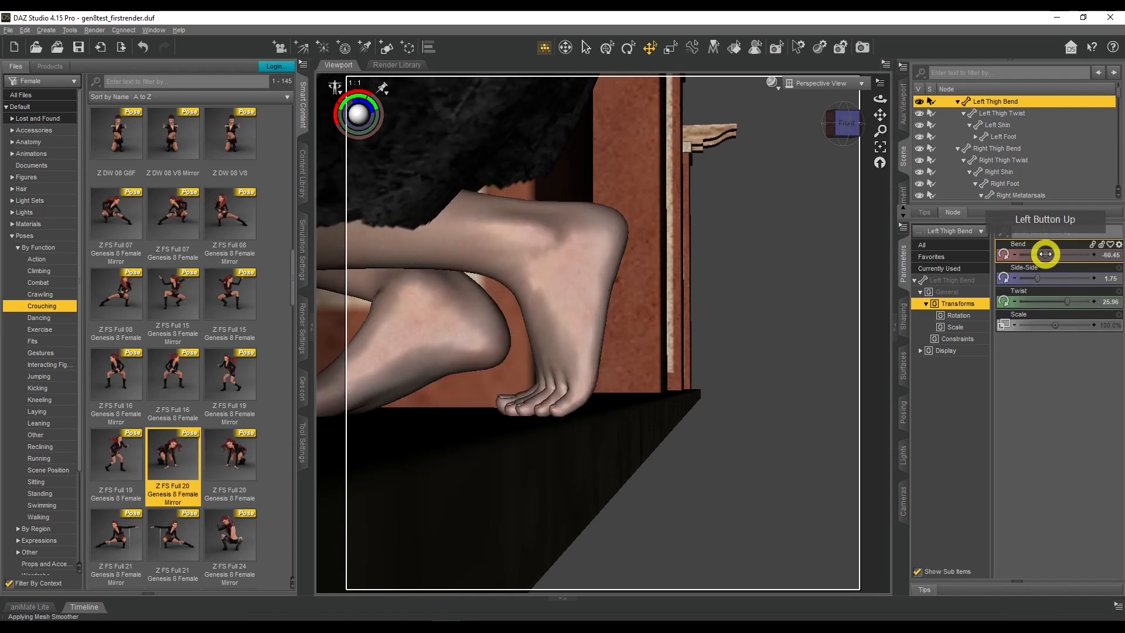
pyautogui.moveTo(875, 94); pyautogui.dragTo(880, 98)
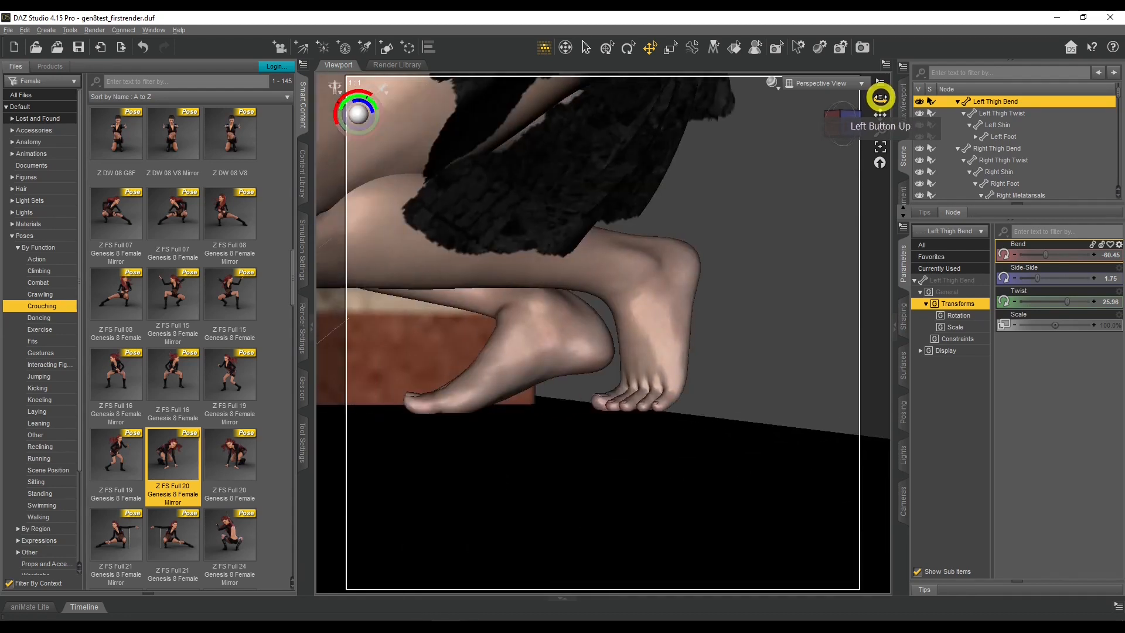
pyautogui.click(476, 116)
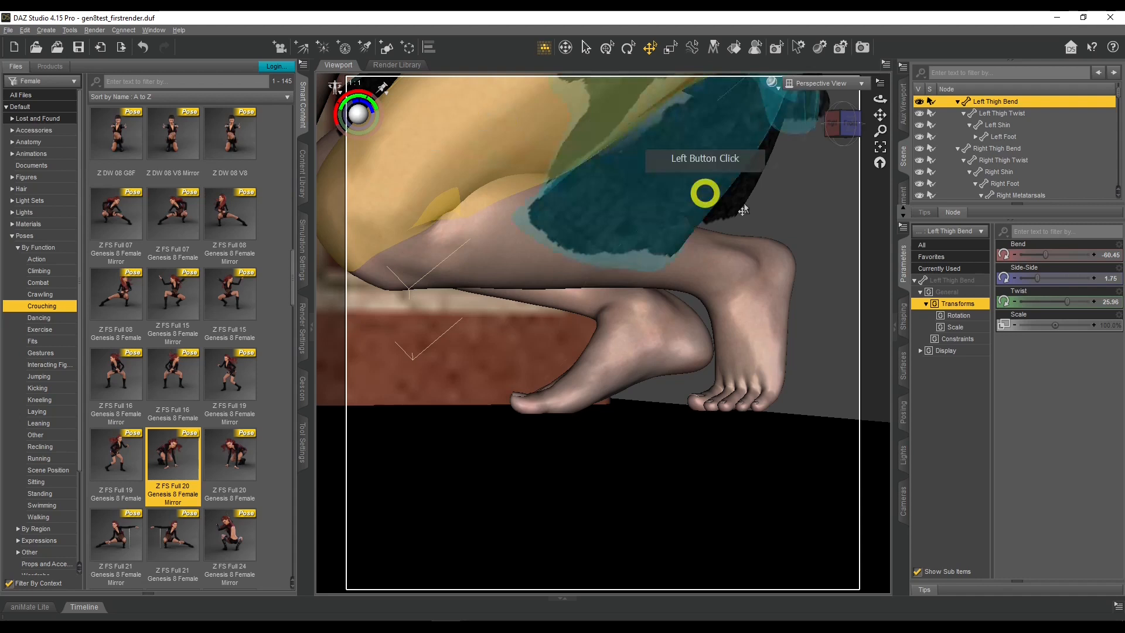
pyautogui.click(1095, 255)
pyautogui.click(1014, 255)
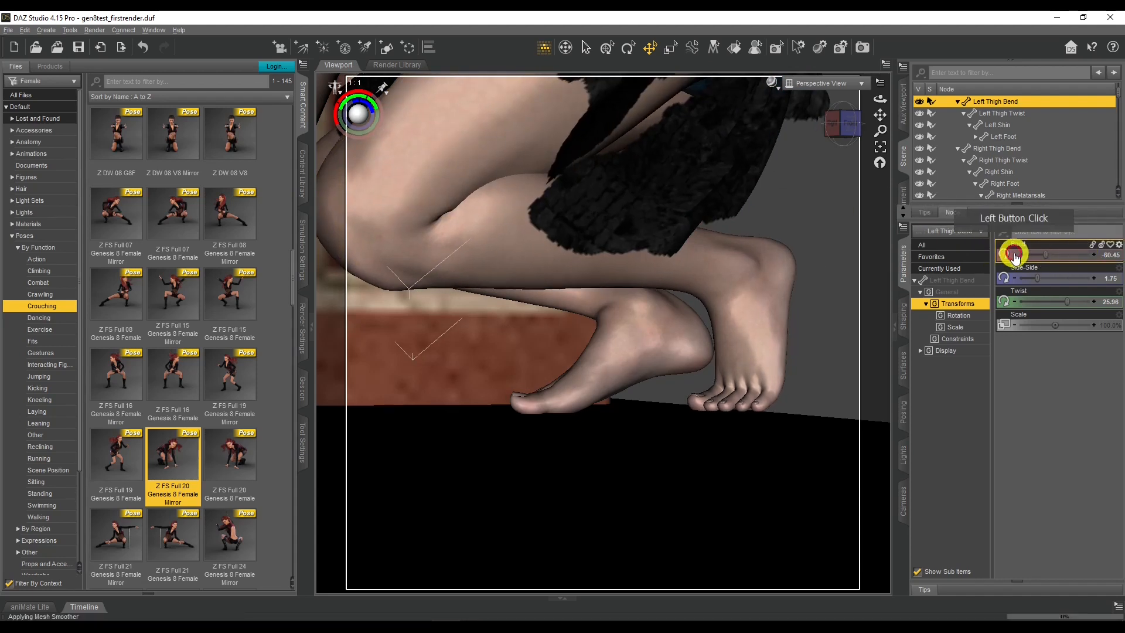
pyautogui.doubleClick(1095, 255)
# Nudge the Left Shin's Bend in small increments to fine-tune the left foot's contact with the floor
pyautogui.click(793, 258)
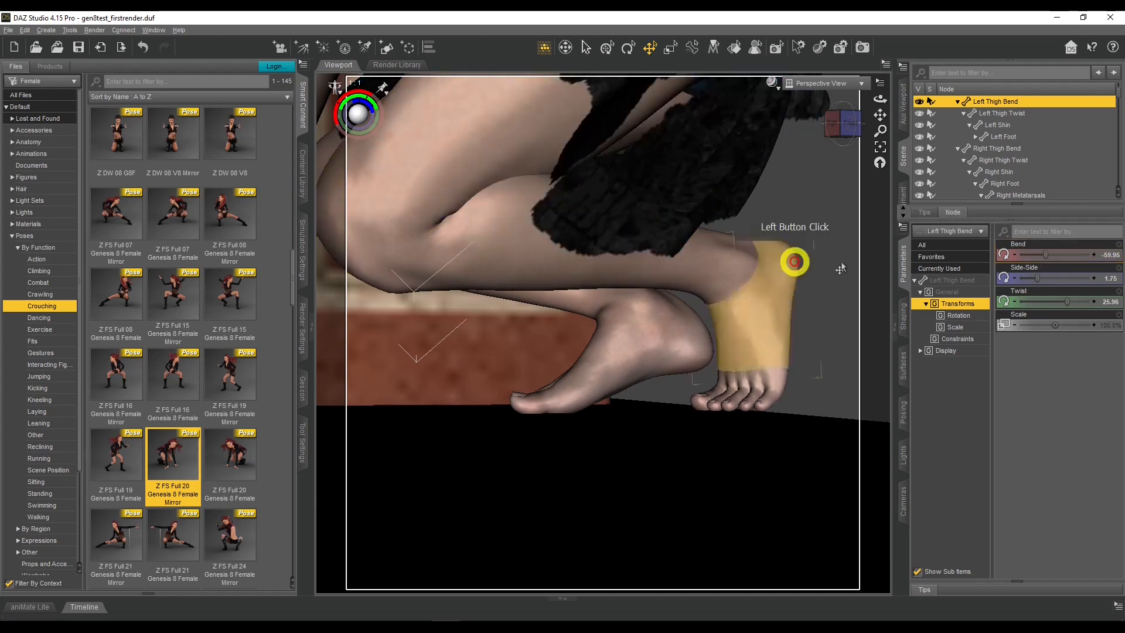
pyautogui.click(1118, 273)
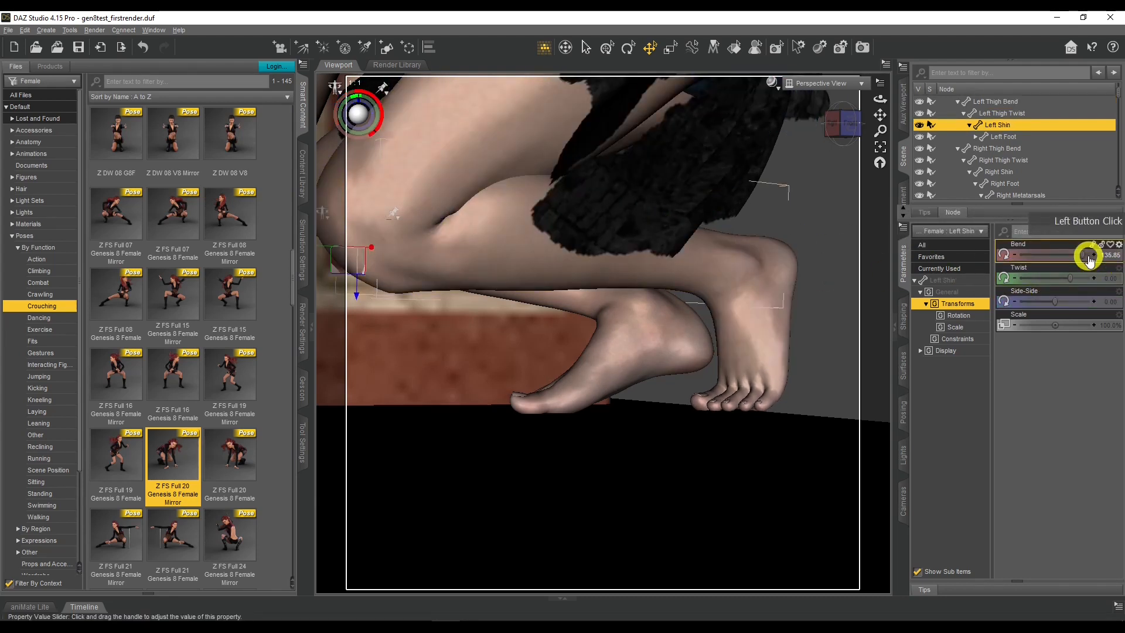
pyautogui.doubleClick(1013, 254)
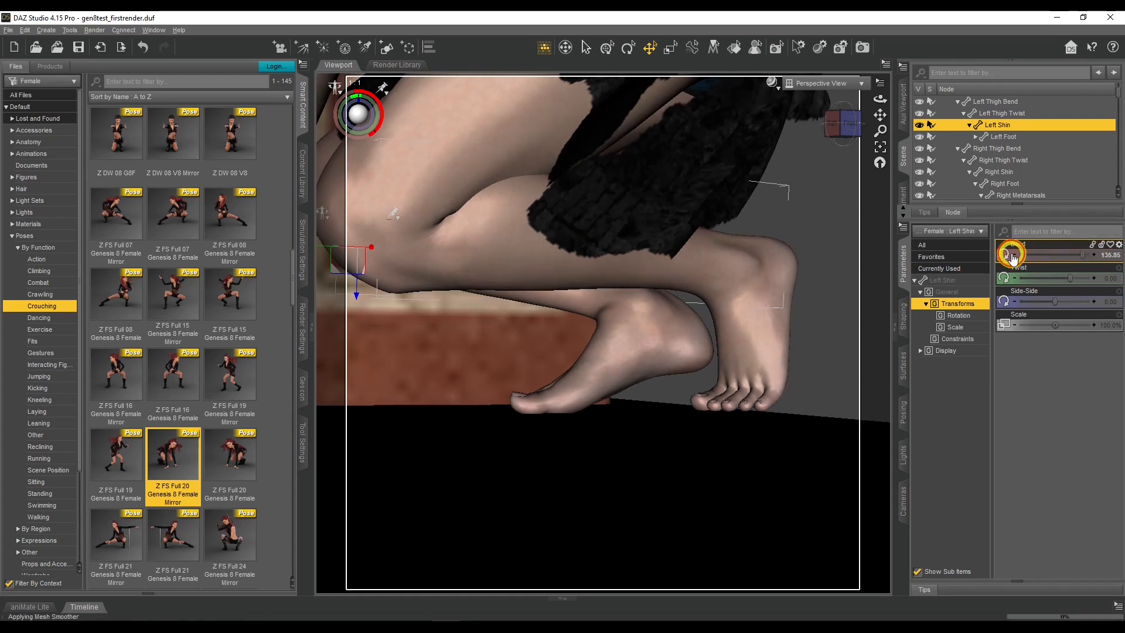
pyautogui.click(1012, 254)
pyautogui.click(1093, 255)
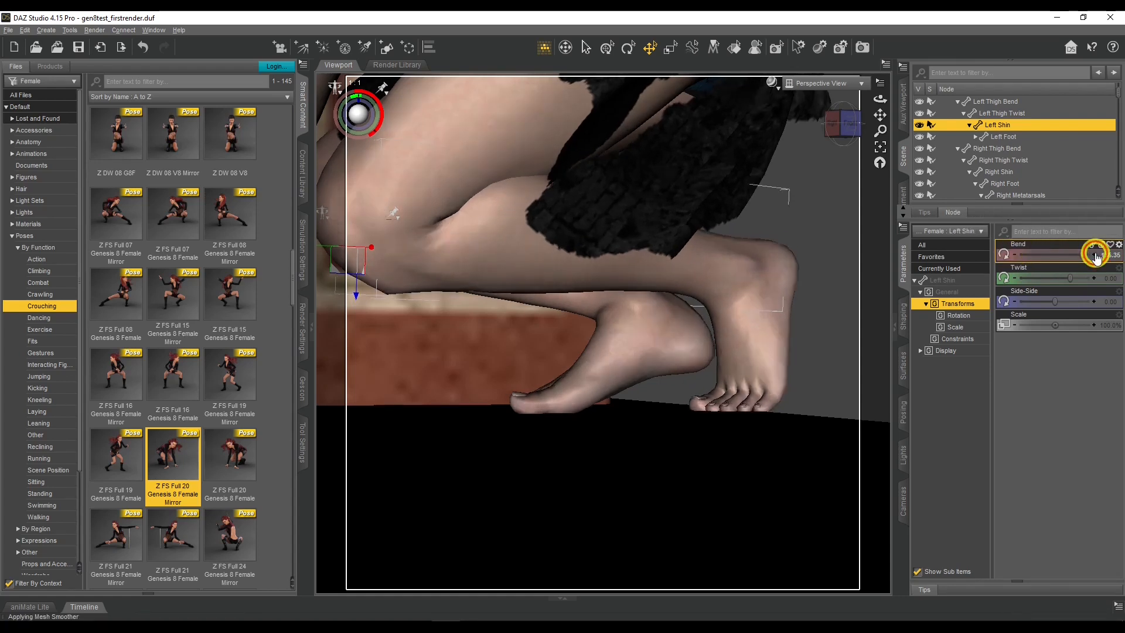
# Set the Bend of the Right Toes to about -28.60 so they lie against the floor
pyautogui.moveTo(880, 98)
pyautogui.mouseDown()
pyautogui.moveTo(891, 95)
pyautogui.moveTo(879, 94)
pyautogui.mouseUp()
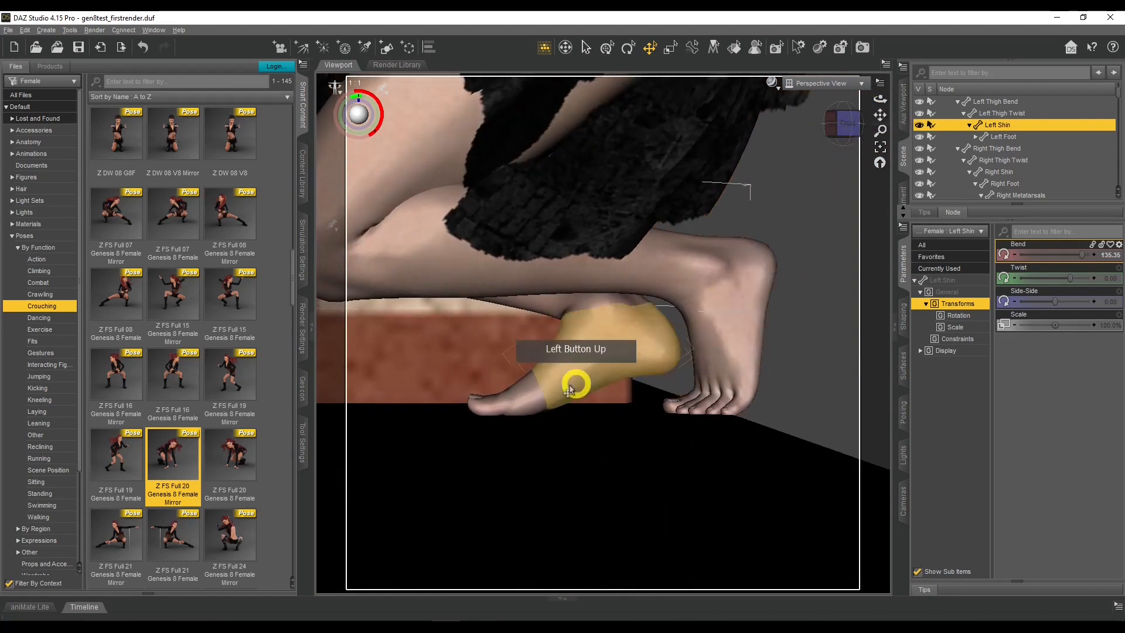
pyautogui.click(515, 404)
pyautogui.moveTo(1039, 255); pyautogui.dragTo(1042, 255)
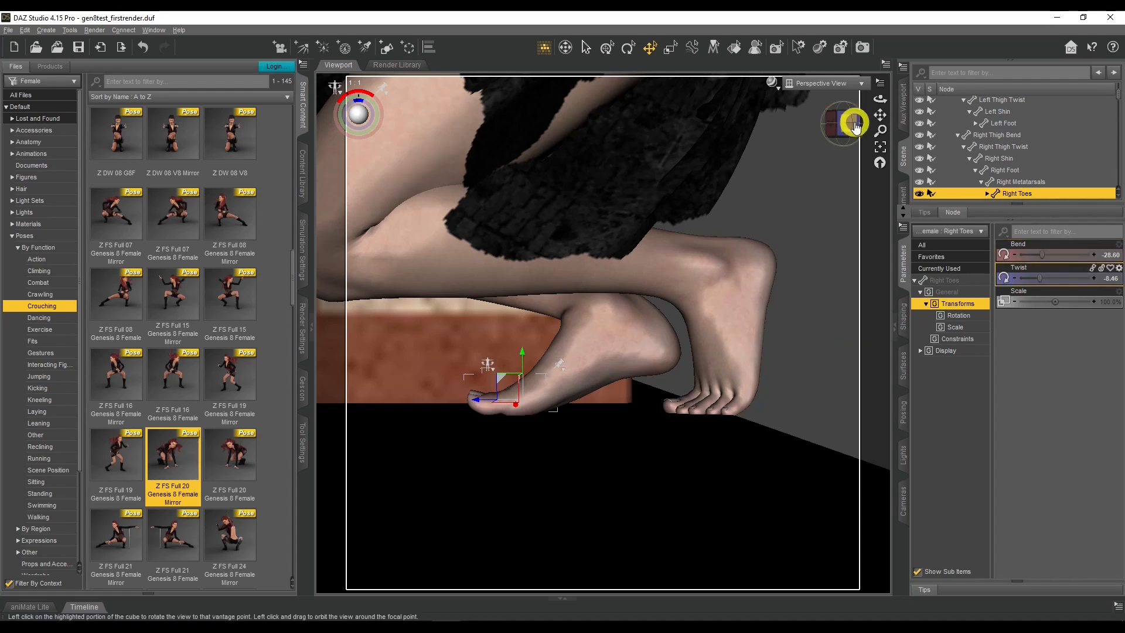
# Frame the whole crouching figure beside the pillar with the wall fountain and planter in the background
pyautogui.scroll(-4, 853, 121)
pyautogui.moveTo(879, 99); pyautogui.dragTo(880, 101)
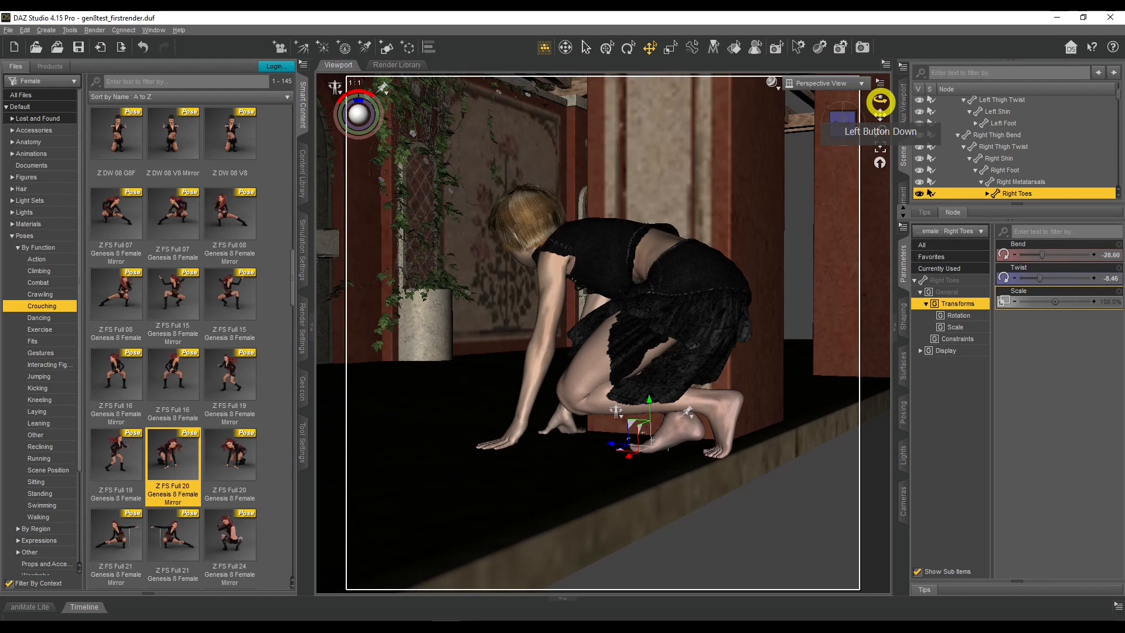
pyautogui.moveTo(880, 101)
pyautogui.mouseDown()
pyautogui.moveTo(897, 100)
pyautogui.moveTo(884, 97)
pyautogui.mouseUp()
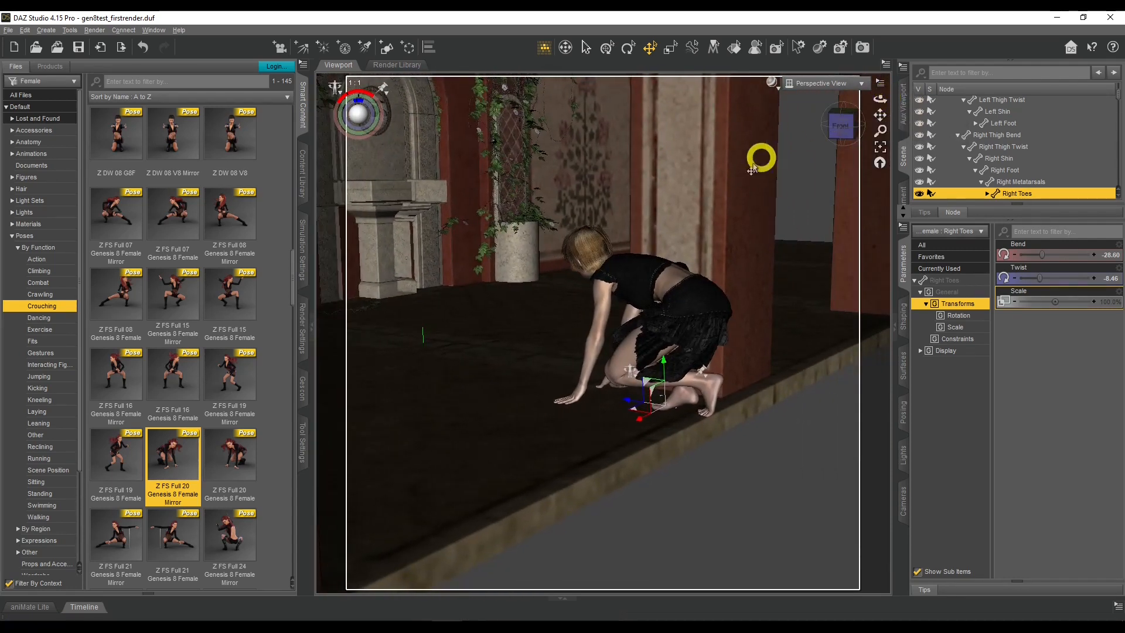
pyautogui.click(604, 261)
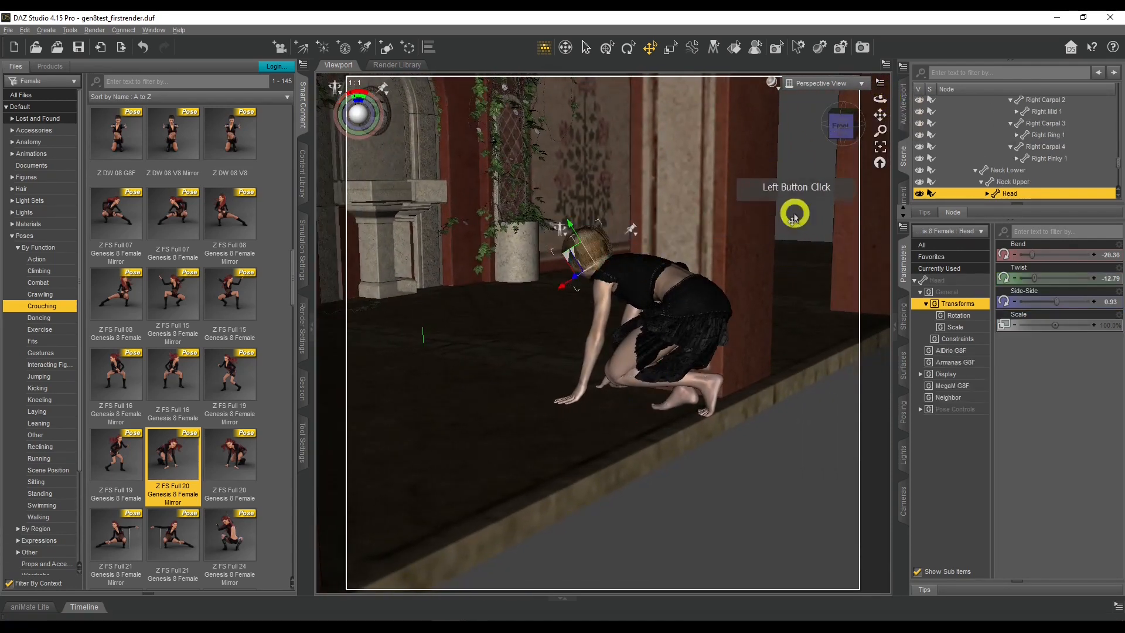
pyautogui.moveTo(880, 99); pyautogui.dragTo(880, 100)
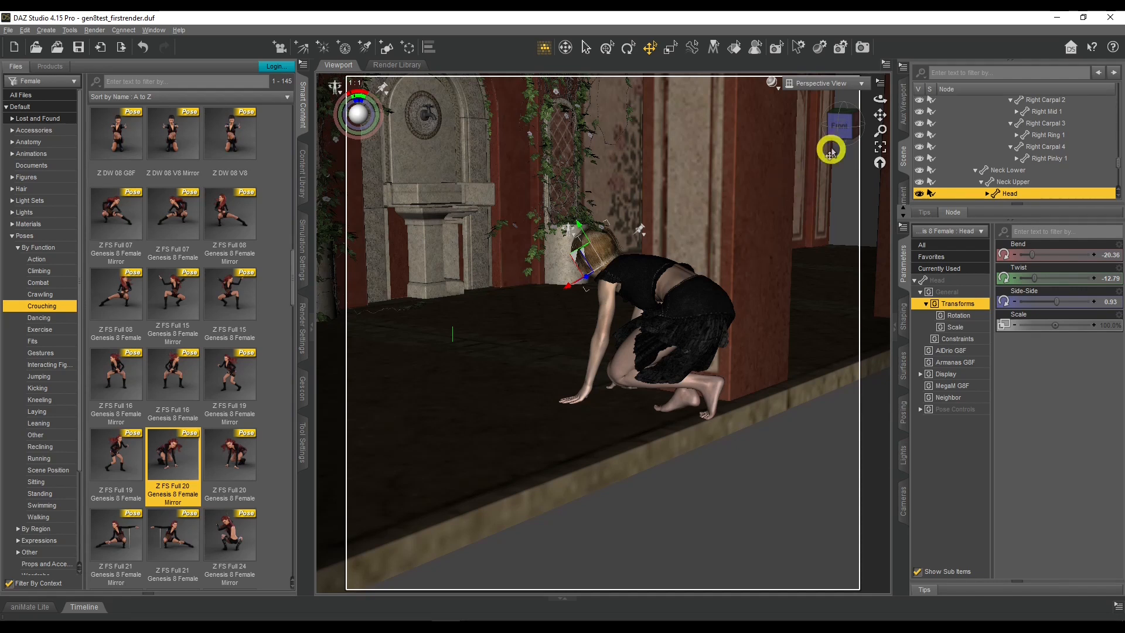
pyautogui.moveTo(881, 98); pyautogui.dragTo(879, 114)
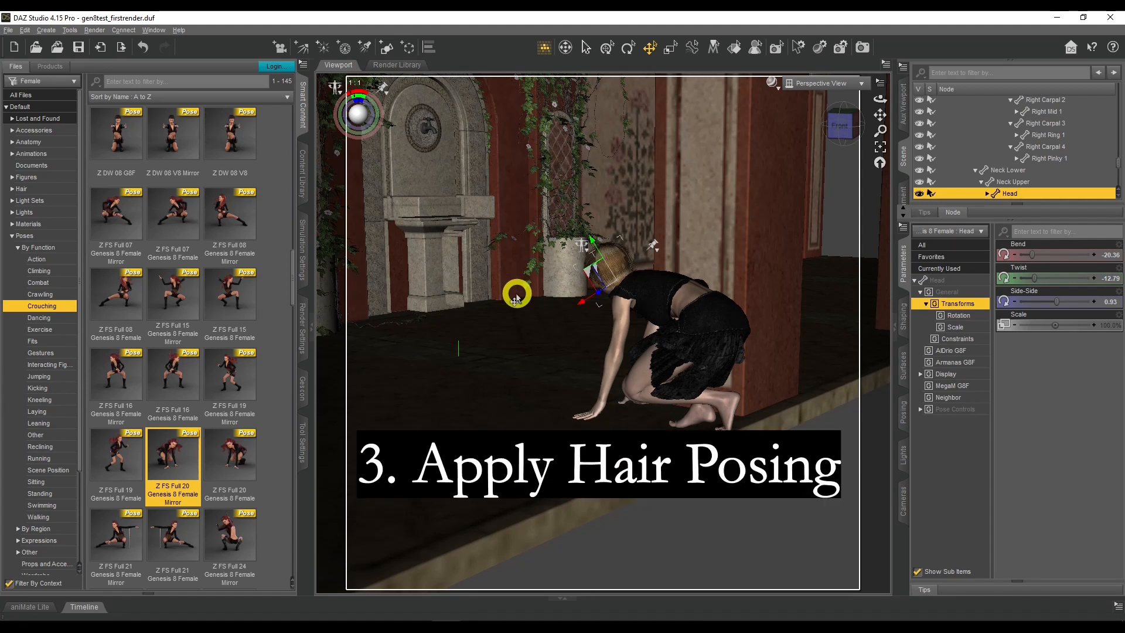
# Select the Toulouse Hair under Genesis 8 Female and bring up its Style and Movement parameters
pyautogui.click(587, 50)
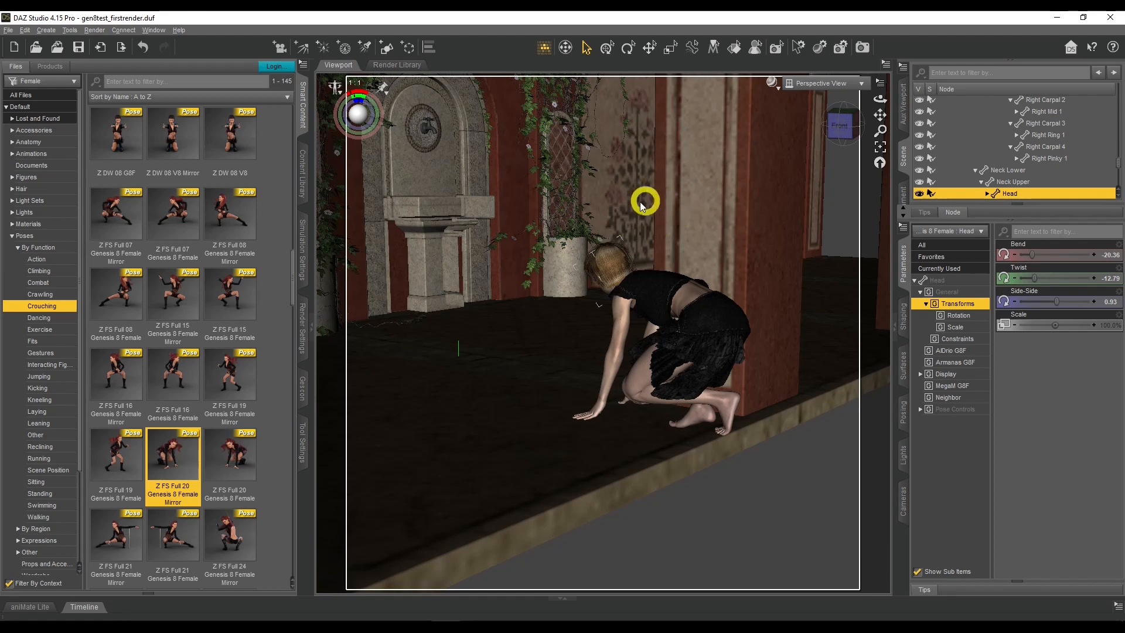
pyautogui.moveTo(1119, 164); pyautogui.dragTo(1117, 85)
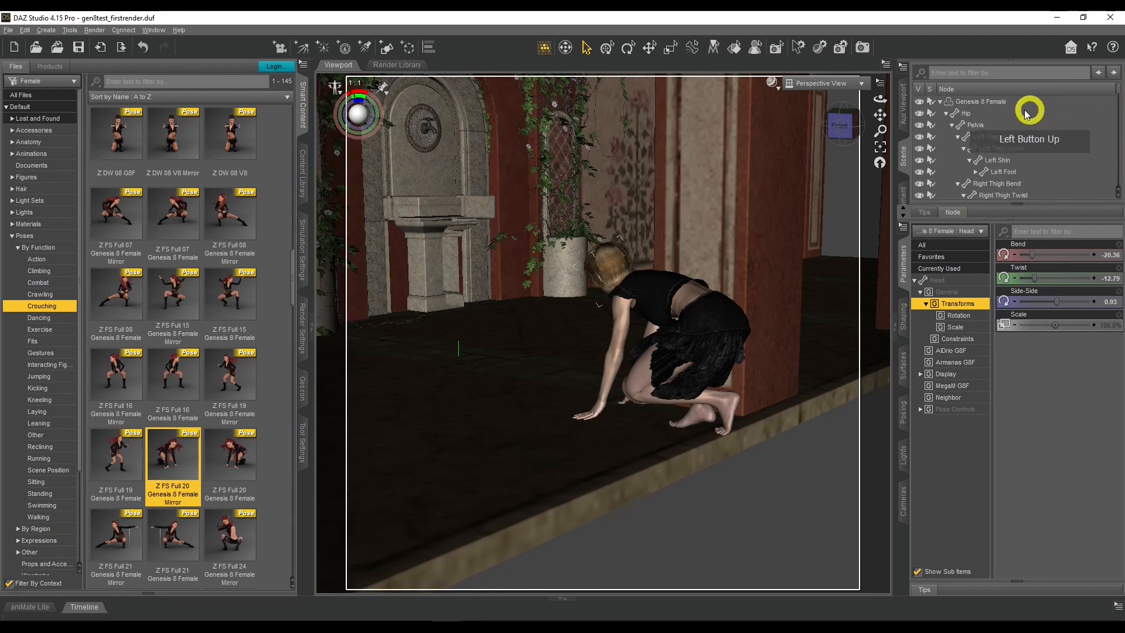
pyautogui.click(940, 102)
pyautogui.click(941, 102)
pyautogui.click(947, 113)
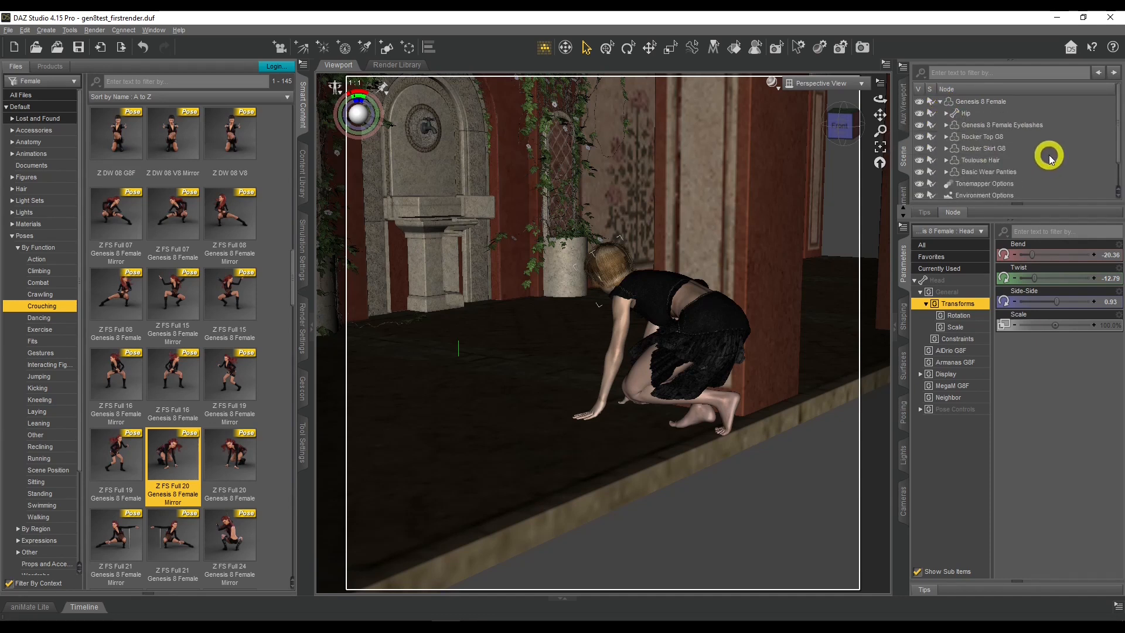
pyautogui.click(988, 160)
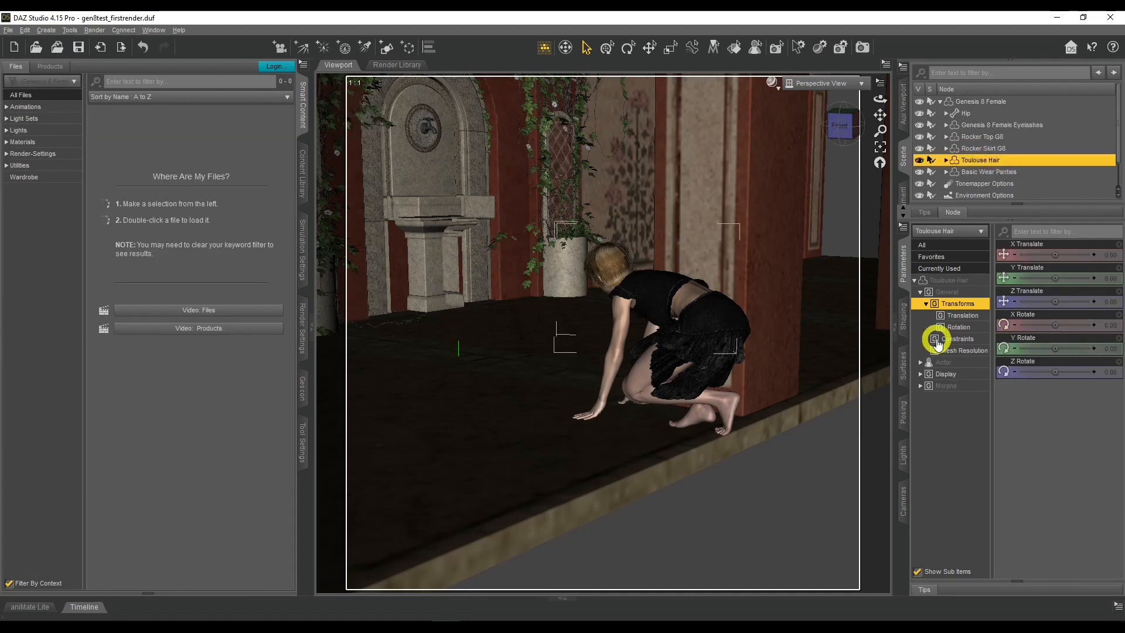
pyautogui.click(921, 363)
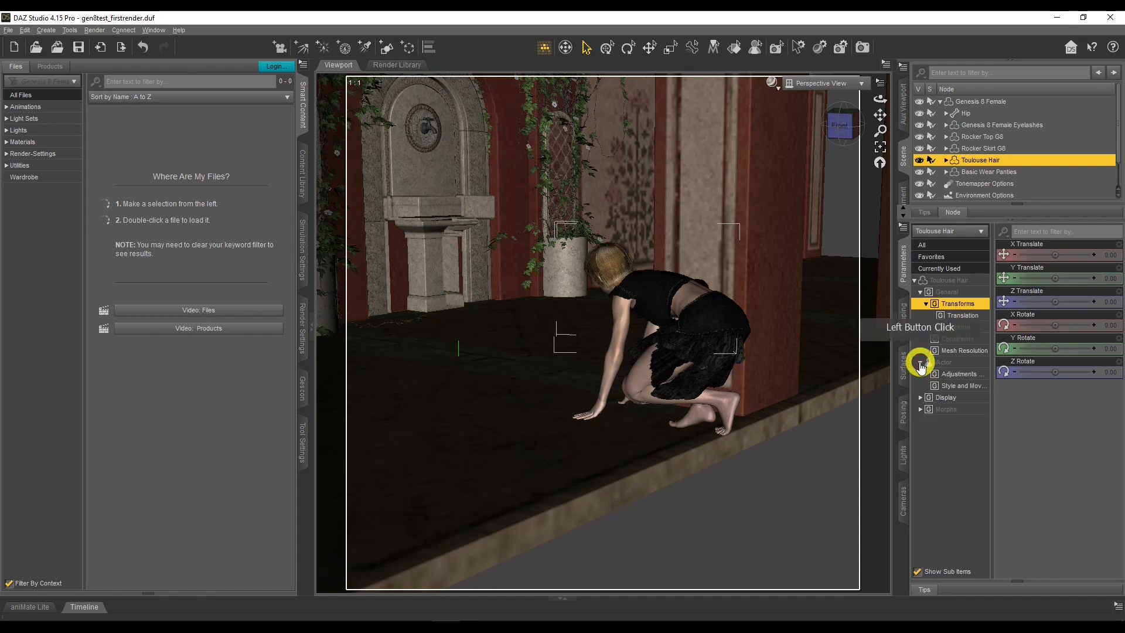
pyautogui.click(961, 385)
pyautogui.click(1080, 372)
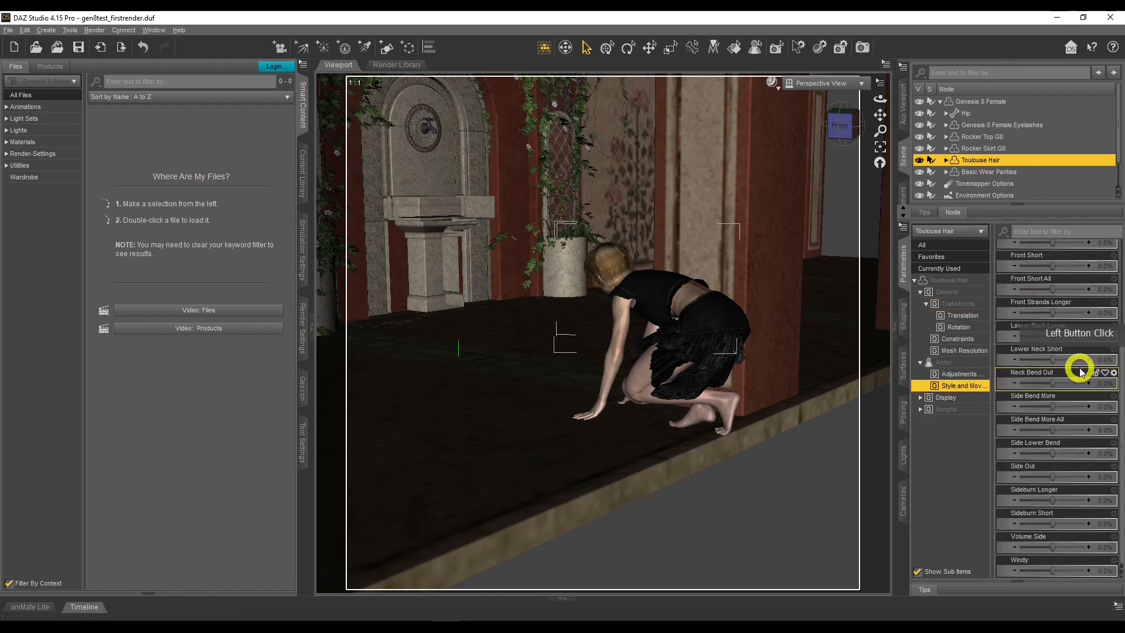
# Set the Toulouse Hair's Windy morph to 100% and turn off its value limits
pyautogui.moveTo(1053, 570); pyautogui.dragTo(1119, 569)
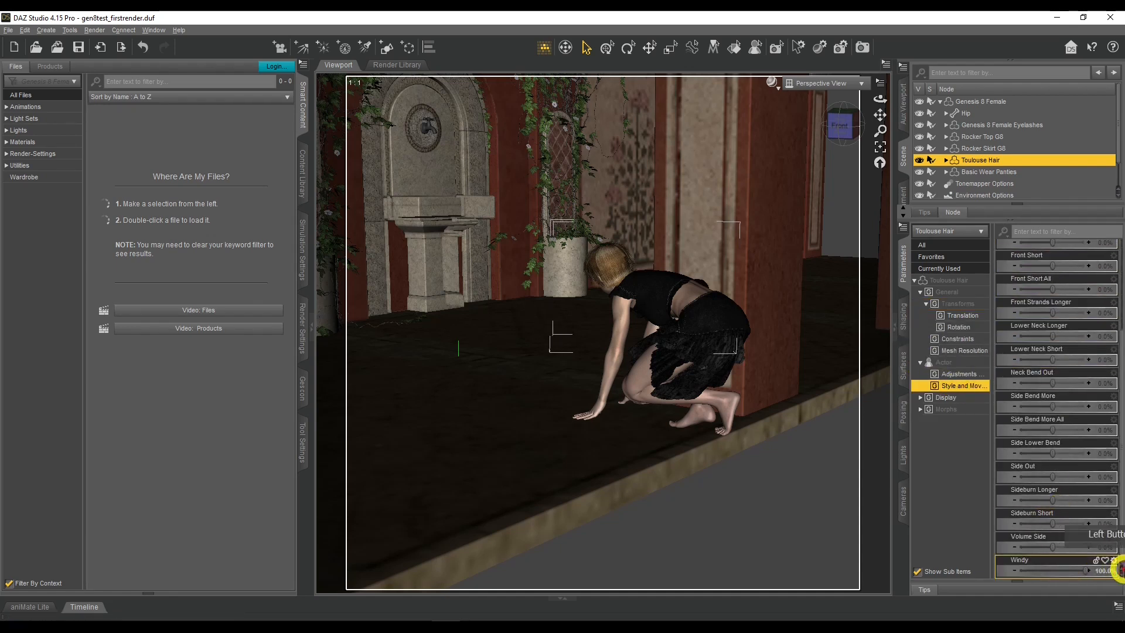
pyautogui.click(1112, 564)
pyautogui.click(1078, 586)
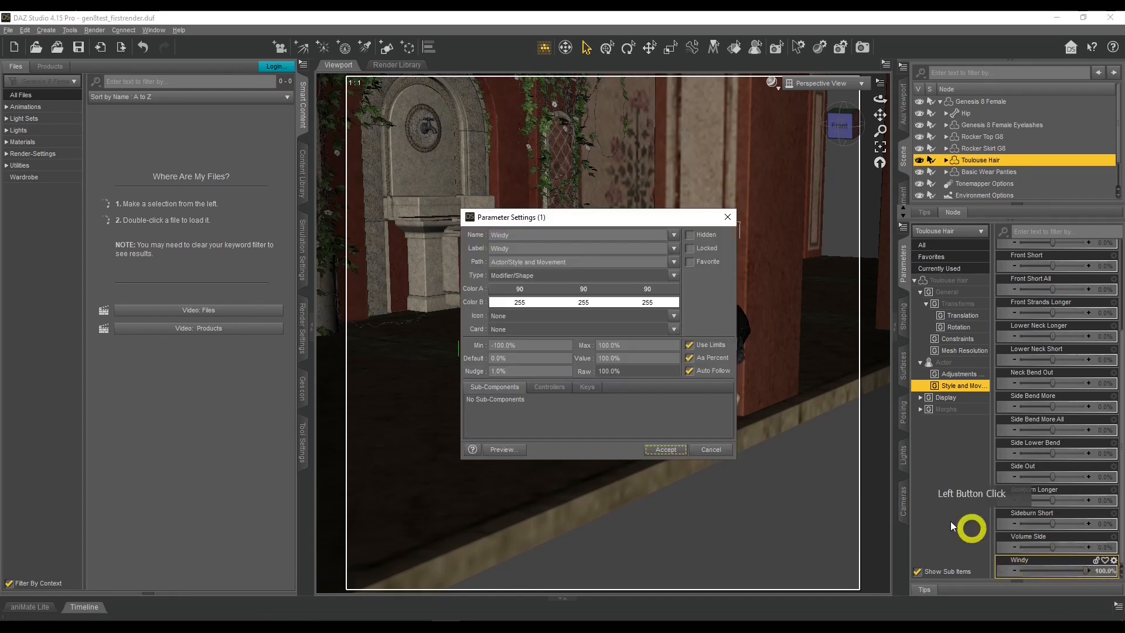
pyautogui.click(666, 449)
pyautogui.click(1054, 565)
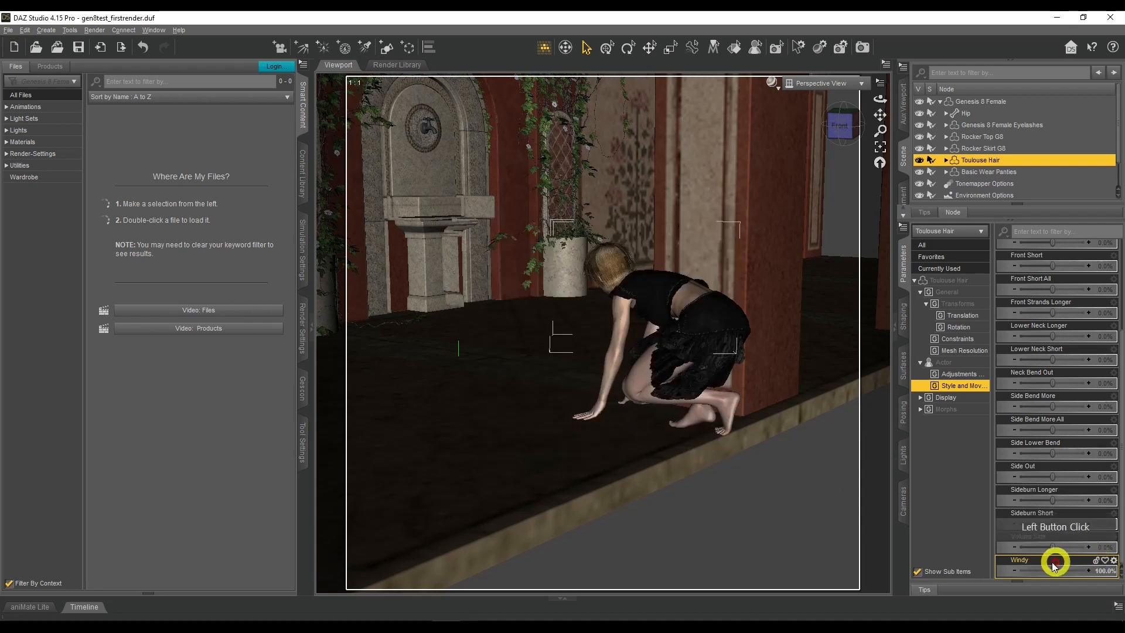
# Try an exaggerated Windy value of about 1125% on the hair and reset the morph to its default
pyautogui.scroll(6, 746, 296)
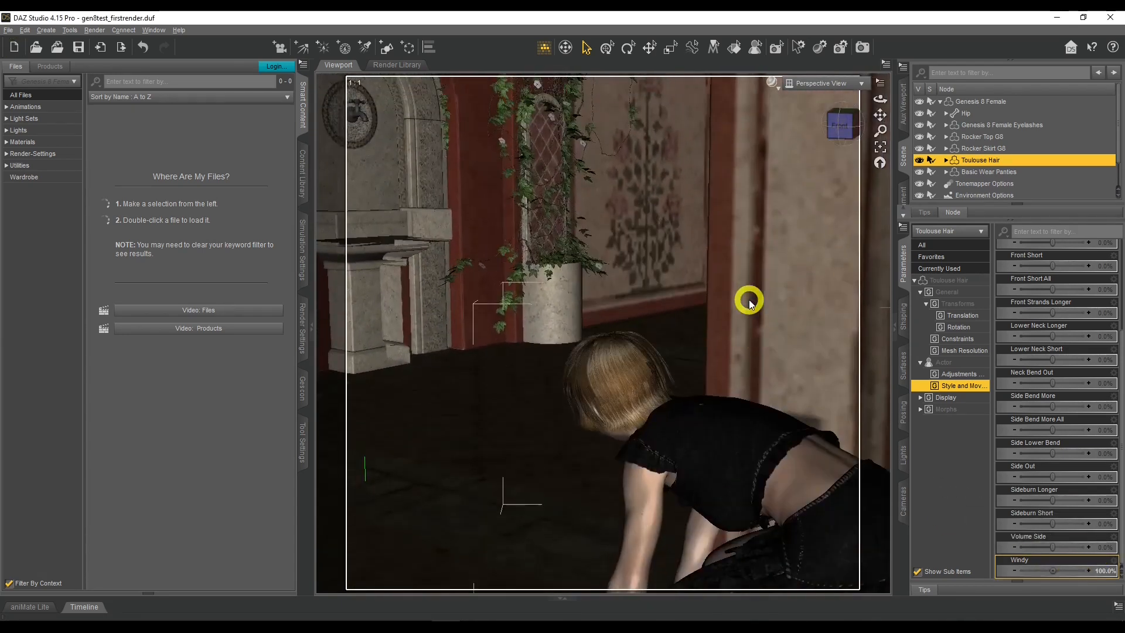
pyautogui.scroll(6, 748, 300)
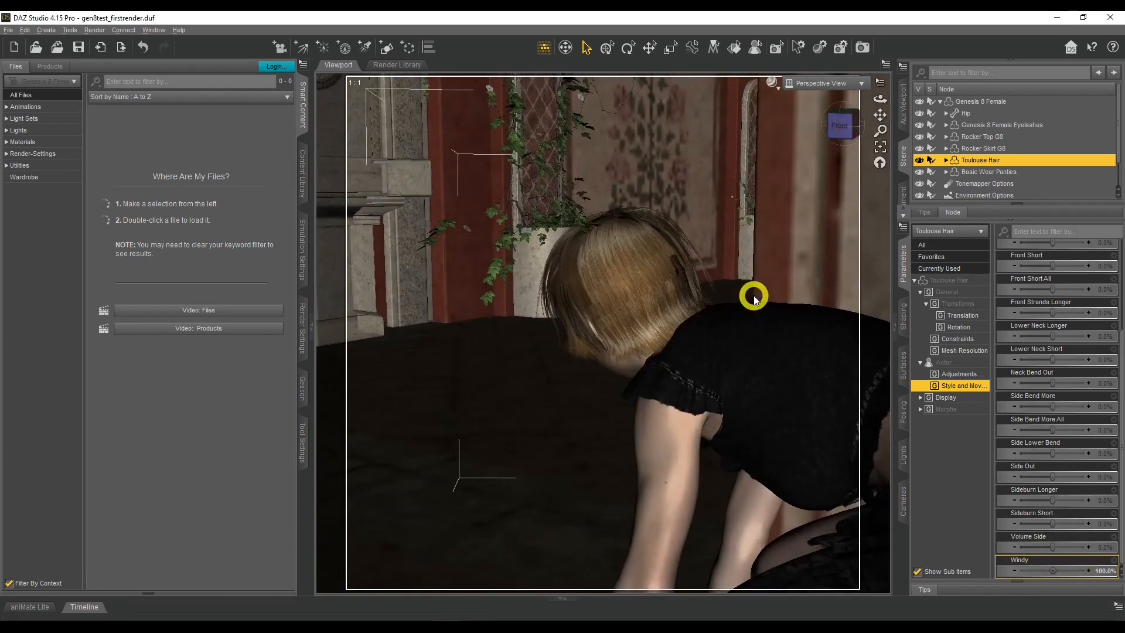
pyautogui.moveTo(1050, 569)
pyautogui.mouseDown()
pyautogui.moveTo(1113, 567)
pyautogui.moveTo(1053, 571)
pyautogui.mouseUp()
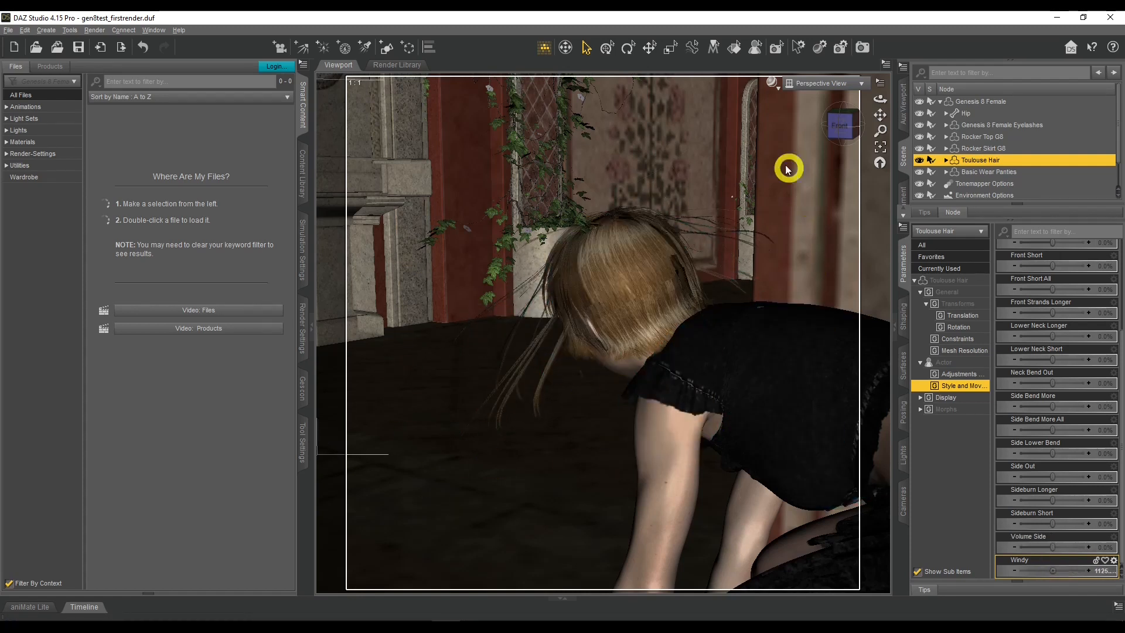
pyautogui.keyDown('alt'); pyautogui.click(1105, 570); pyautogui.keyUp('alt')
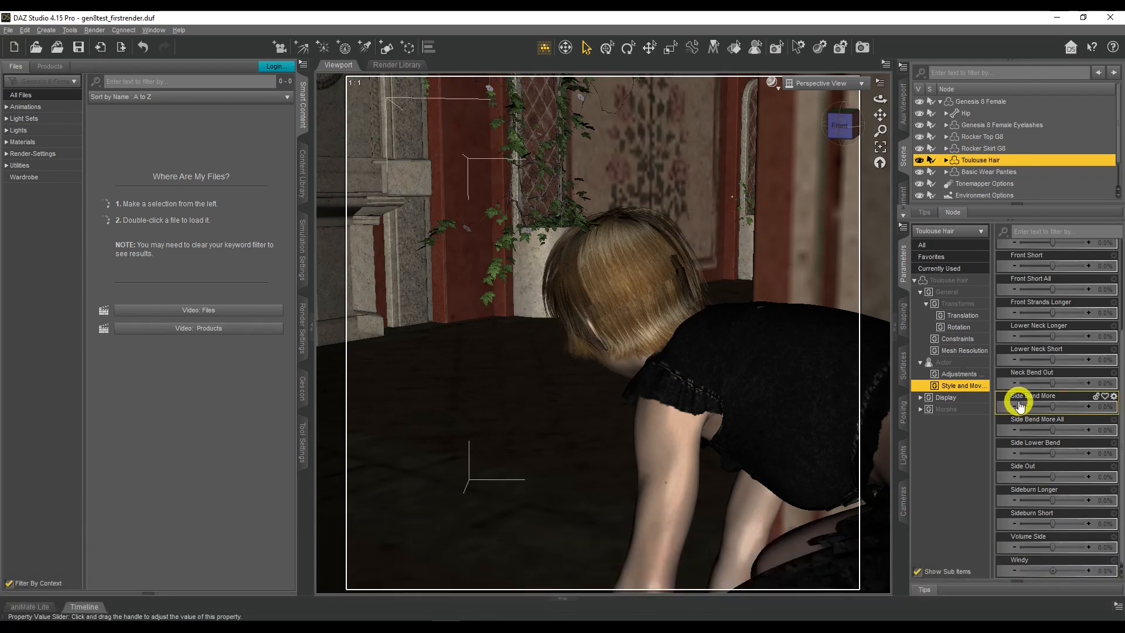
# Set the hair's Back Out morph among the Actor parameters to about 37.5% and check it from several angles
pyautogui.click(943, 362)
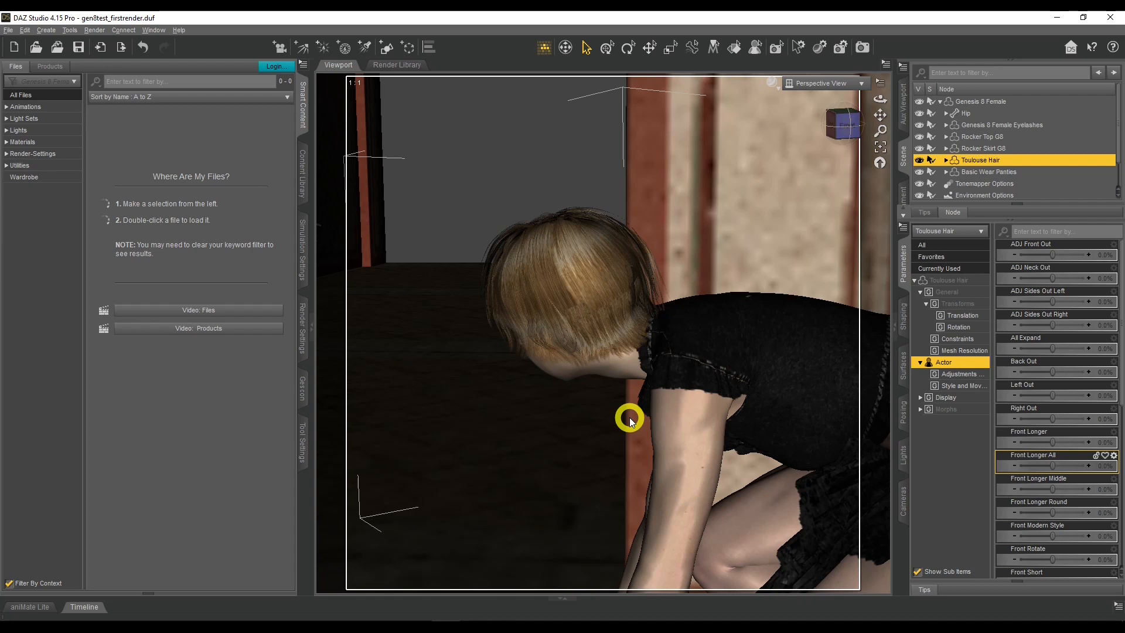
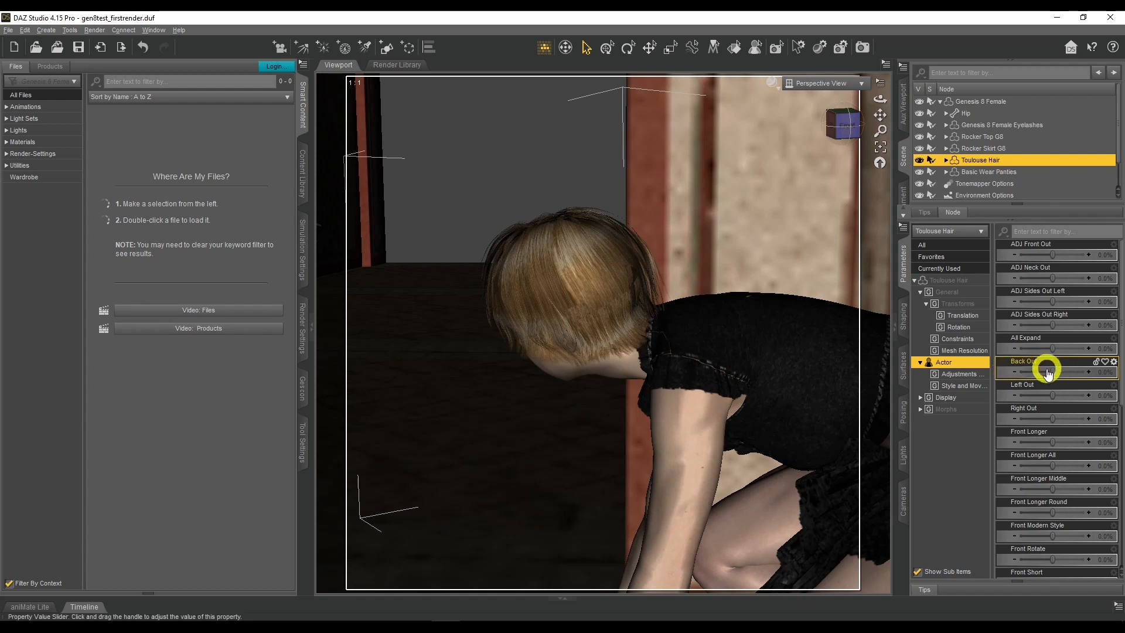
pyautogui.moveTo(1053, 369)
pyautogui.mouseDown()
pyautogui.moveTo(1077, 369)
pyautogui.moveTo(1065, 370)
pyautogui.mouseUp()
pyautogui.moveTo(878, 100); pyautogui.dragTo(877, 97)
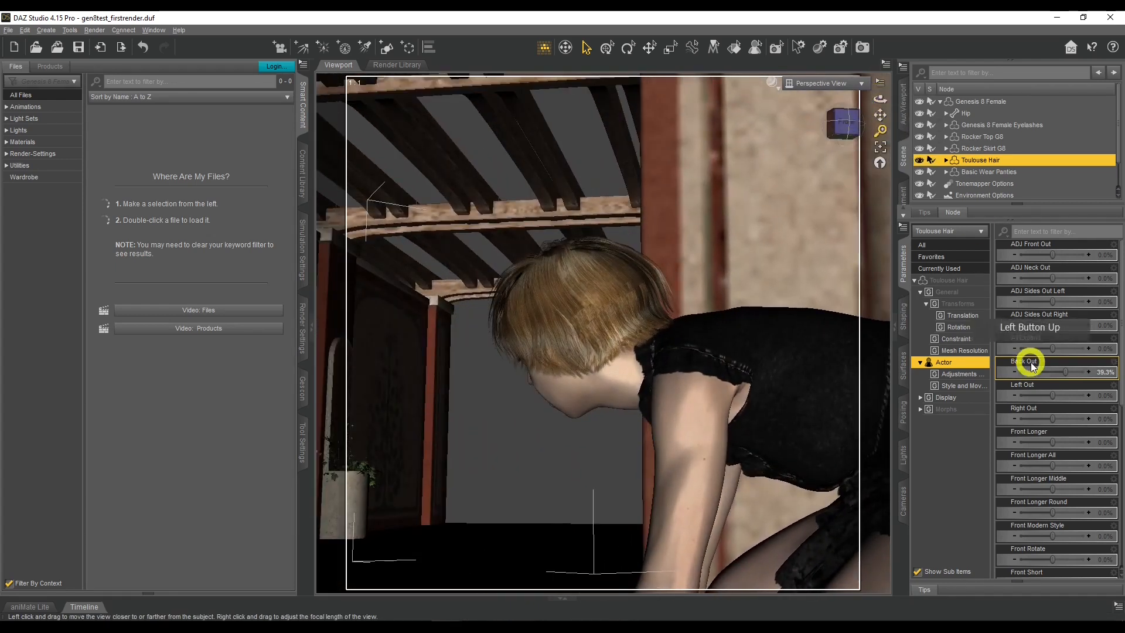
pyautogui.moveTo(1063, 374); pyautogui.dragTo(1067, 369)
pyautogui.moveTo(879, 99)
pyautogui.mouseDown()
pyautogui.moveTo(934, 106)
pyautogui.moveTo(879, 100)
pyautogui.mouseUp()
pyautogui.moveTo(1066, 371); pyautogui.dragTo(1062, 369)
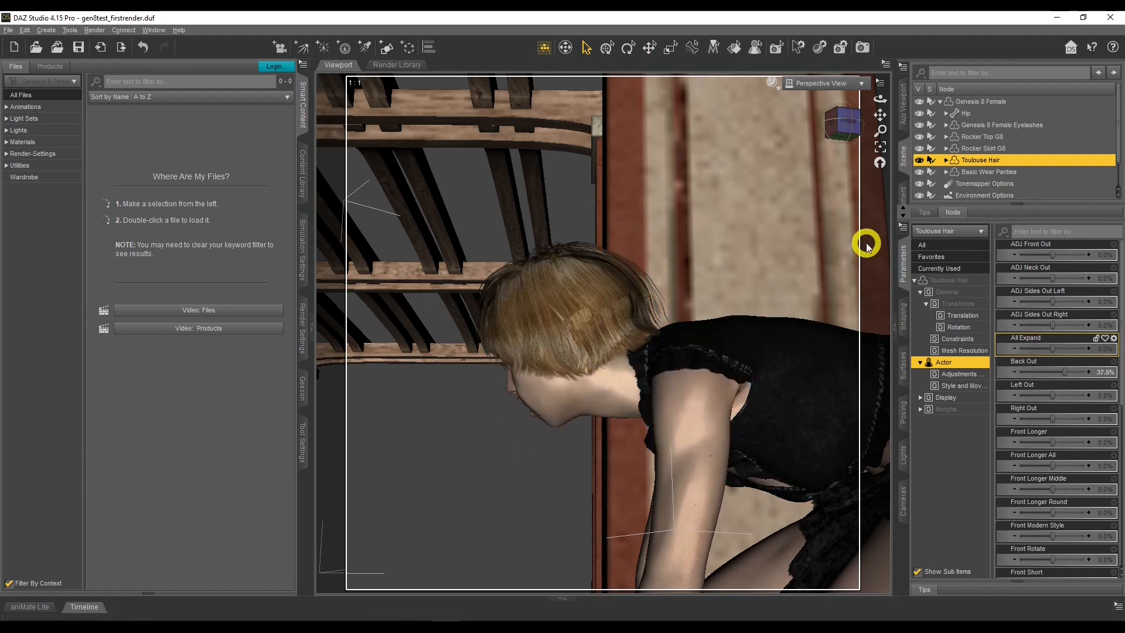
pyautogui.moveTo(879, 100); pyautogui.dragTo(879, 100)
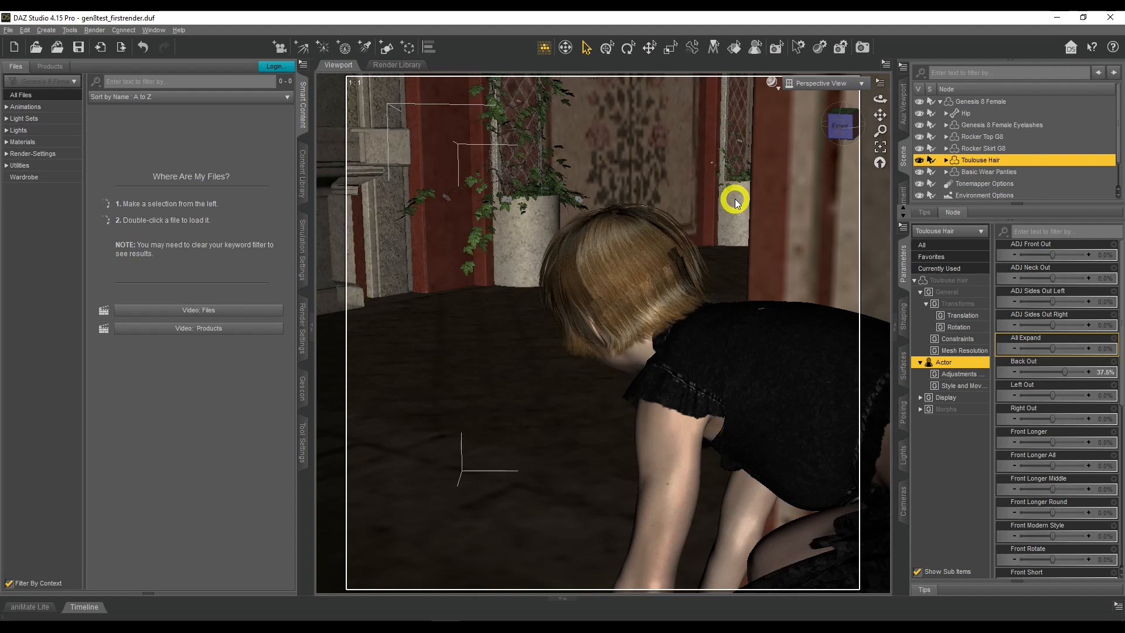
pyautogui.moveTo(880, 100); pyautogui.dragTo(878, 109)
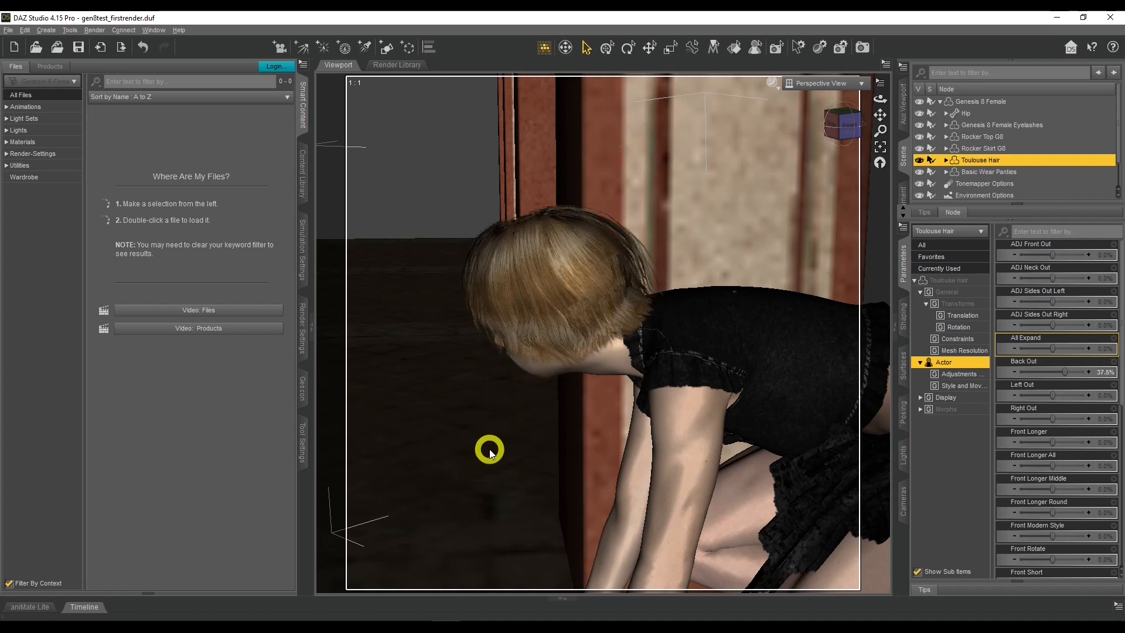
pyautogui.moveTo(866, 110); pyautogui.dragTo(871, 100)
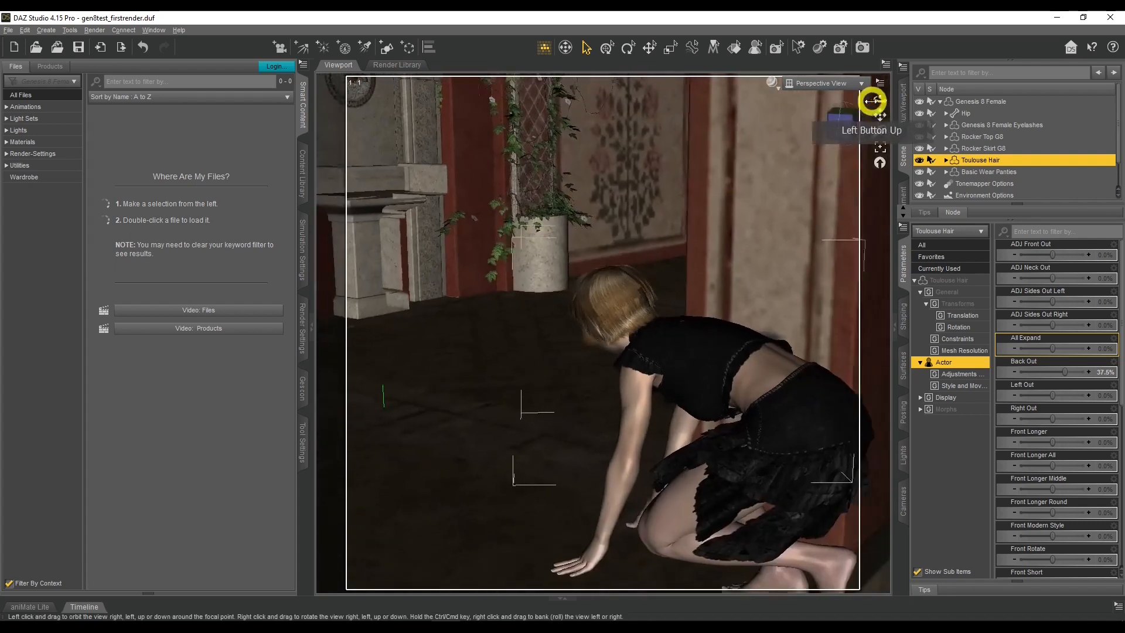
pyautogui.scroll(-2, 773, 205)
pyautogui.hotkey('ctrl', '2')
pyautogui.moveTo(806, 139)
pyautogui.mouseDown()
pyautogui.moveTo(537, 244)
pyautogui.moveTo(451, 241)
pyautogui.moveTo(599, 271)
pyautogui.mouseUp()
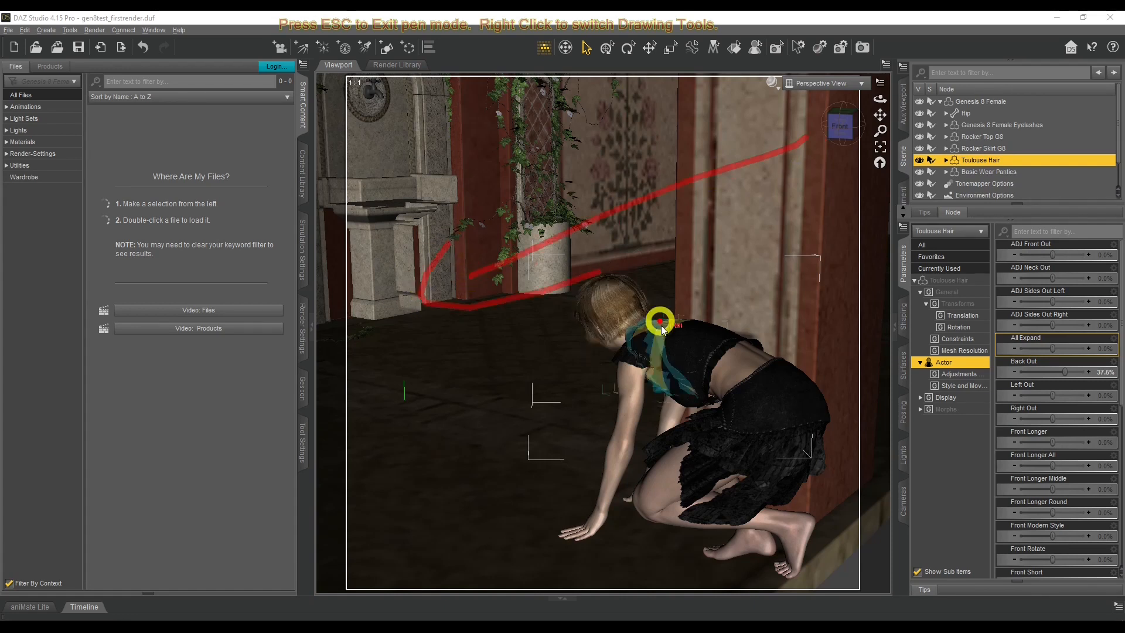
pyautogui.moveTo(579, 338)
pyautogui.mouseDown()
pyautogui.moveTo(487, 372)
pyautogui.moveTo(533, 370)
pyautogui.mouseUp()
pyautogui.moveTo(634, 280)
pyautogui.mouseDown()
pyautogui.moveTo(648, 293)
pyautogui.moveTo(667, 279)
pyautogui.moveTo(649, 285)
pyautogui.mouseUp()
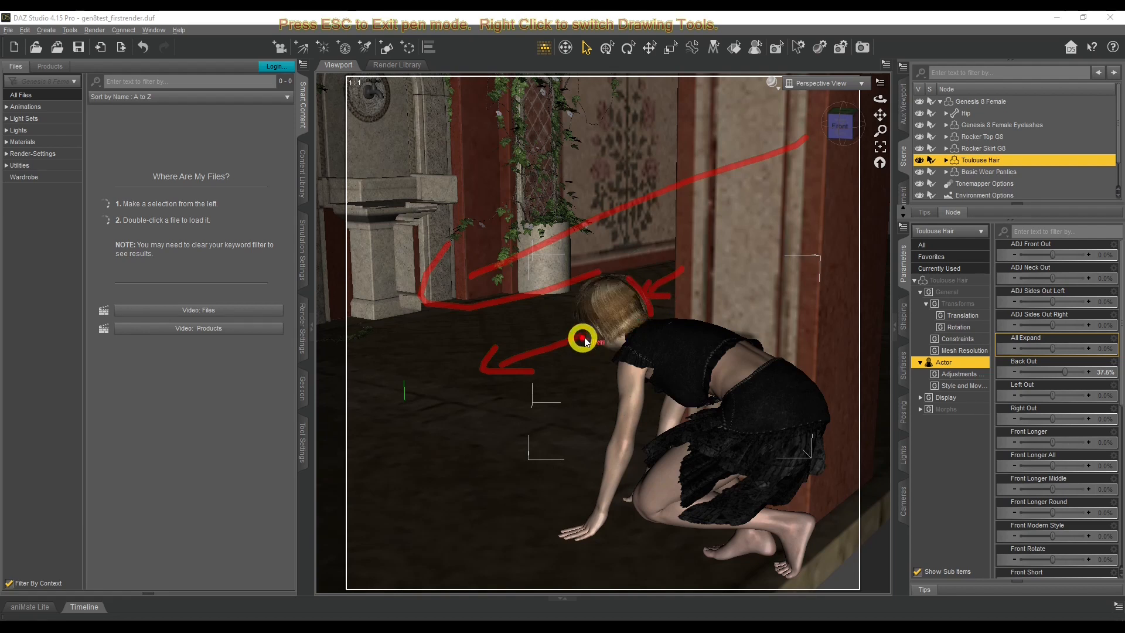
pyautogui.moveTo(588, 339); pyautogui.dragTo(439, 393)
pyautogui.moveTo(494, 355)
pyautogui.mouseDown()
pyautogui.moveTo(437, 401)
pyautogui.moveTo(534, 410)
pyautogui.mouseUp()
pyautogui.moveTo(802, 183); pyautogui.dragTo(437, 404)
pyautogui.moveTo(745, 197); pyautogui.dragTo(545, 307)
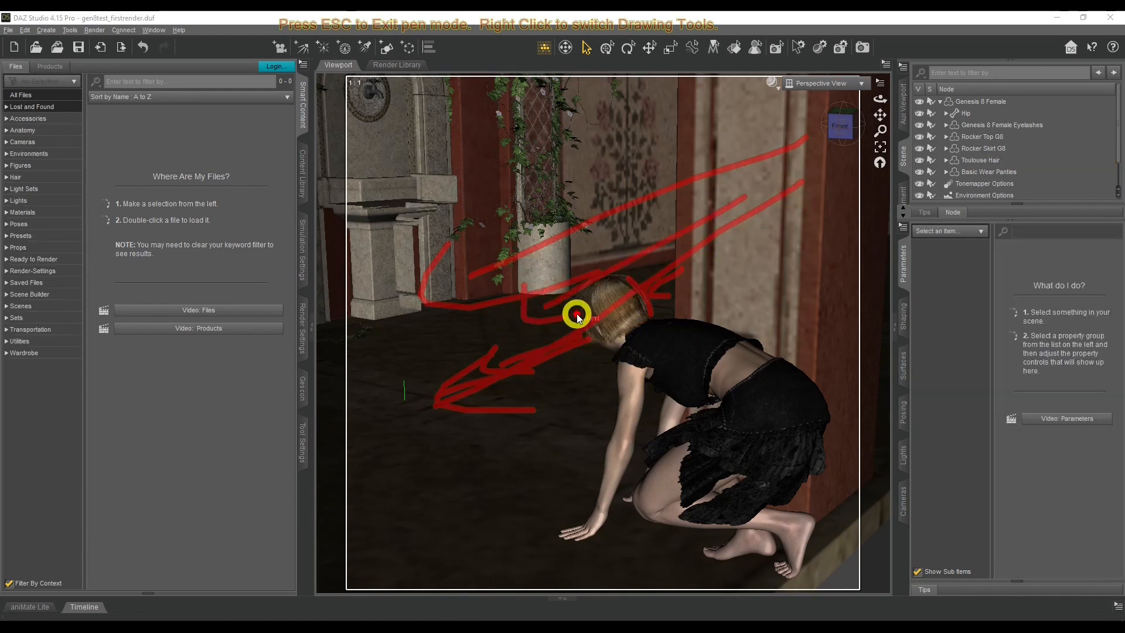
pyautogui.press('Escape')
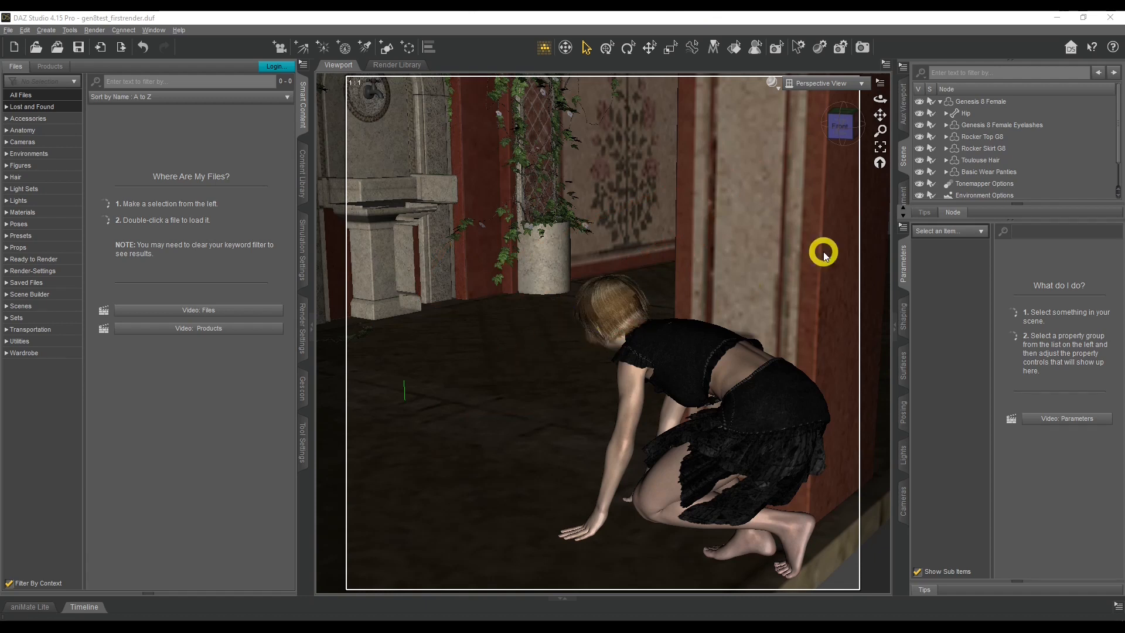
# Turn off the limits of the Toulouse Hair's Left Out morph and raise it to about 352.9%
pyautogui.click(992, 159)
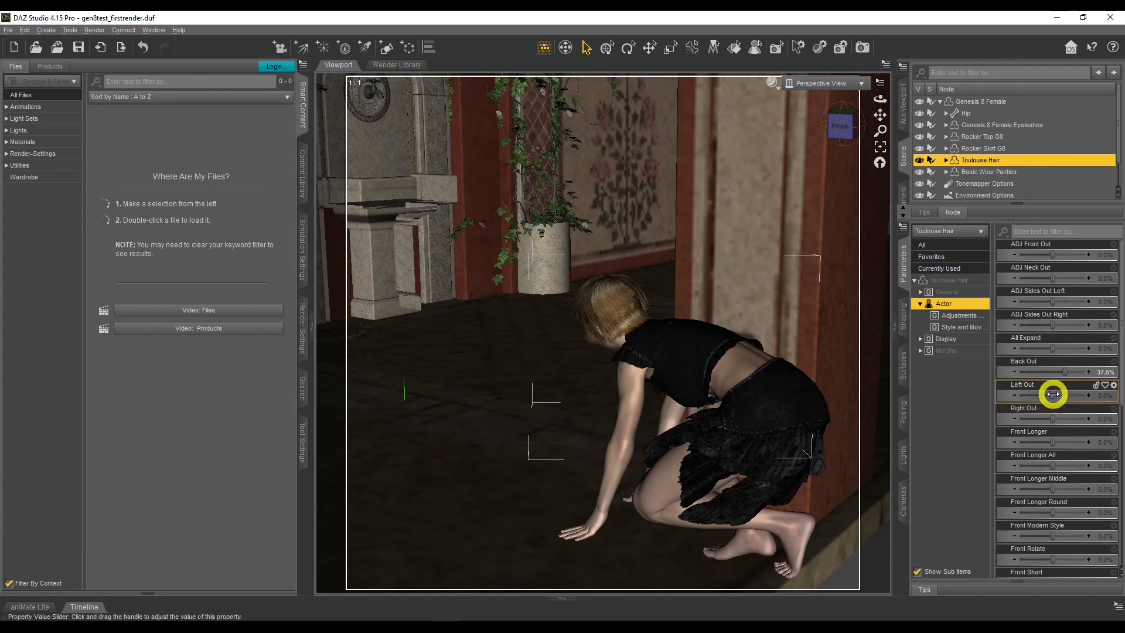
pyautogui.moveTo(1053, 393); pyautogui.dragTo(1114, 389)
pyautogui.click(1083, 395)
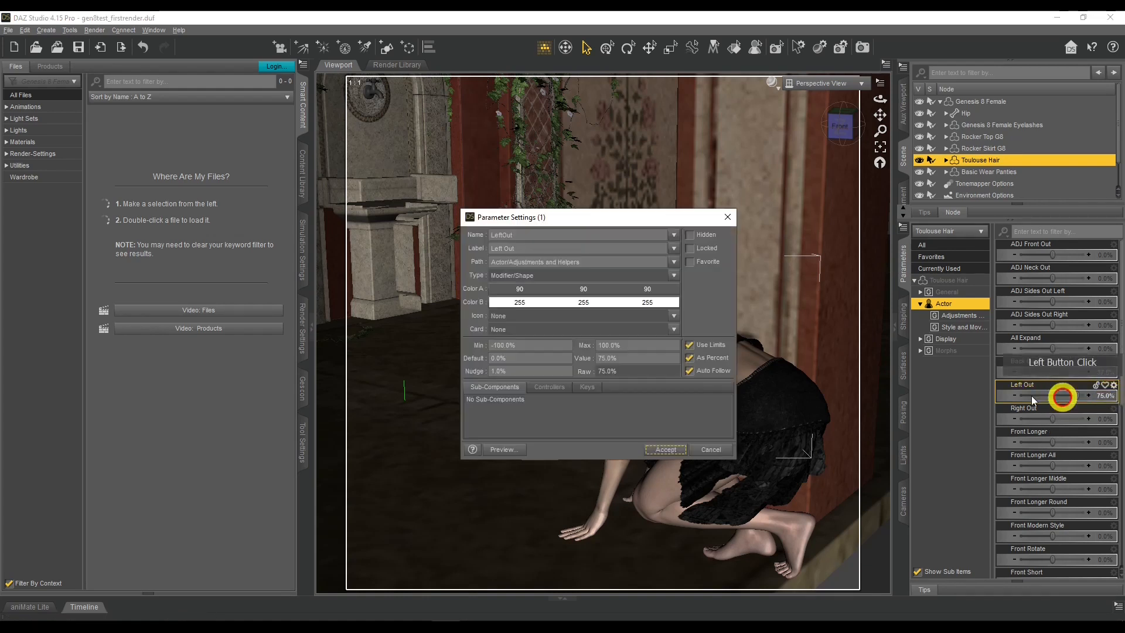
pyautogui.click(666, 449)
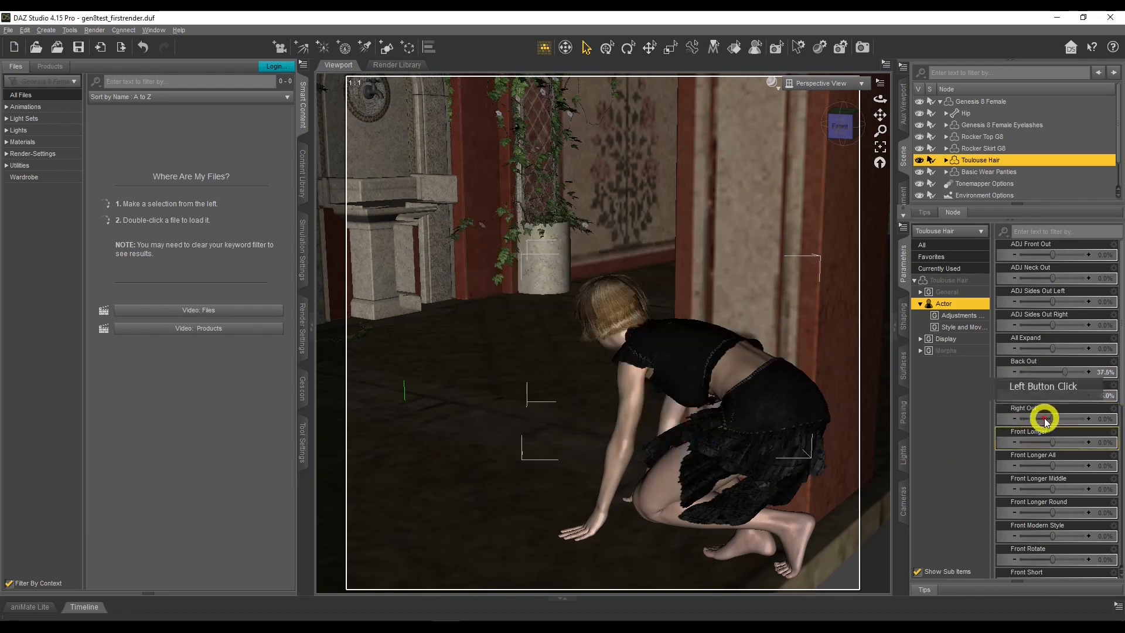
pyautogui.moveTo(1061, 393); pyautogui.dragTo(880, 97)
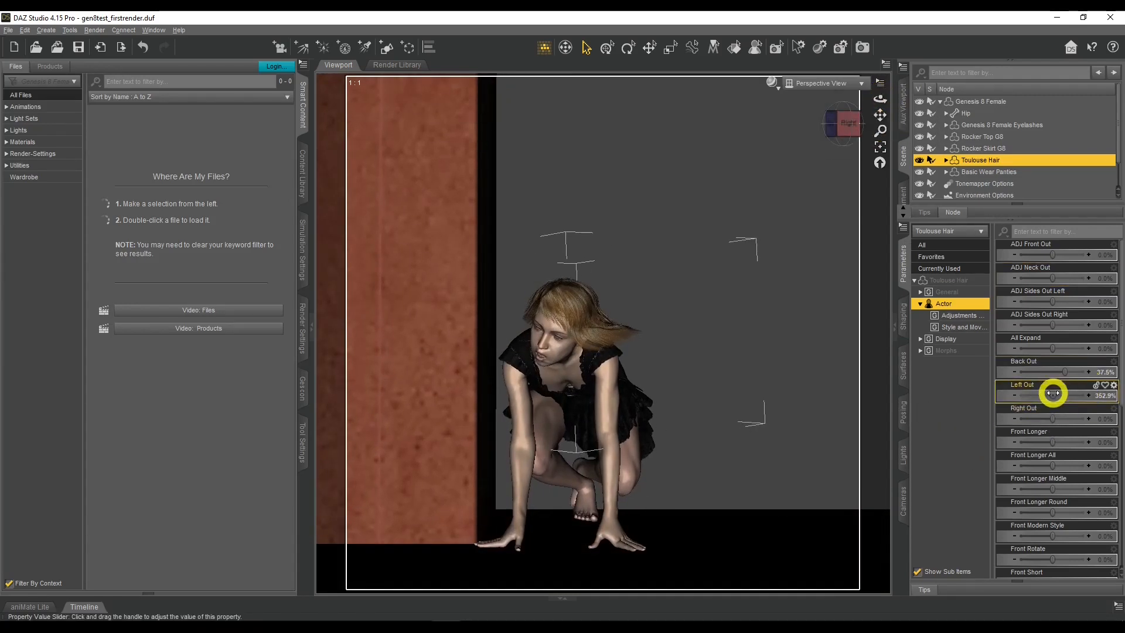
# Reset the Toulouse Hair's Left Out morph, raise it to about 120.8%, and check the hair from the back and front
pyautogui.moveTo(1048, 395); pyautogui.dragTo(1103, 396)
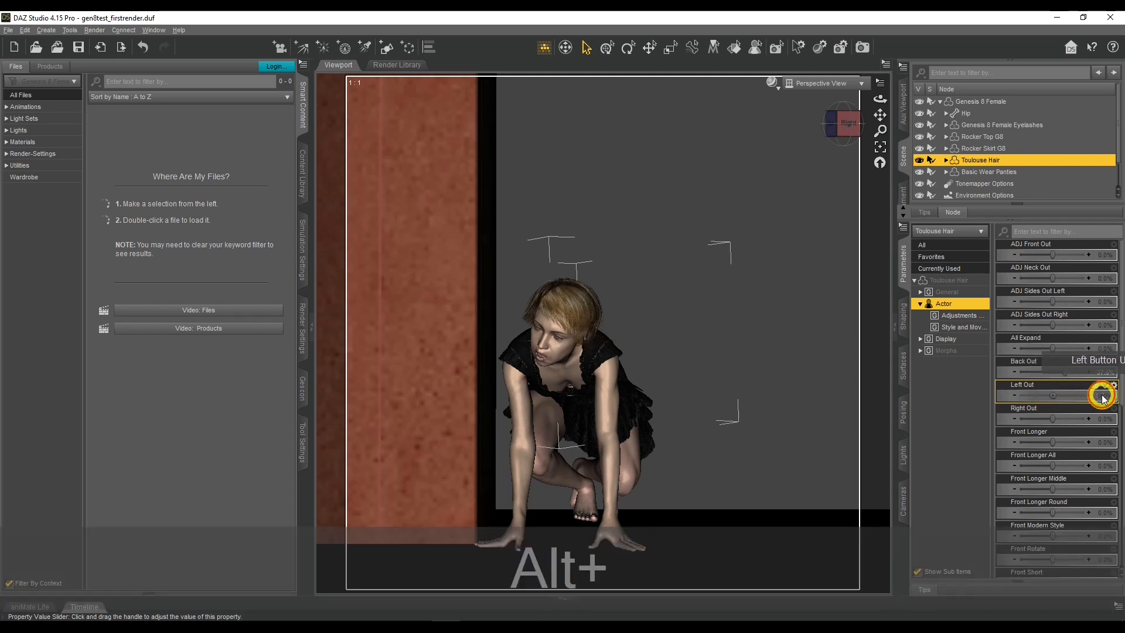
pyautogui.keyDown('alt'); pyautogui.click(1102, 394); pyautogui.keyUp('alt')
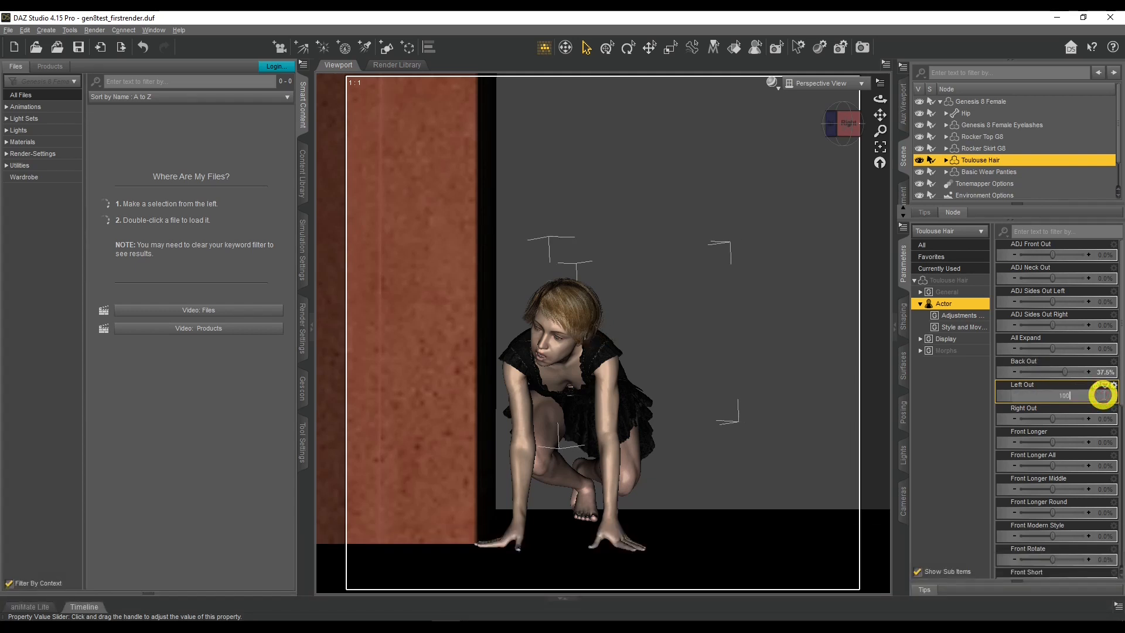
pyautogui.moveTo(879, 94)
pyautogui.mouseDown()
pyautogui.moveTo(856, 100)
pyautogui.moveTo(877, 69)
pyautogui.moveTo(881, 100)
pyautogui.mouseUp()
pyautogui.moveTo(1070, 402); pyautogui.dragTo(1054, 395)
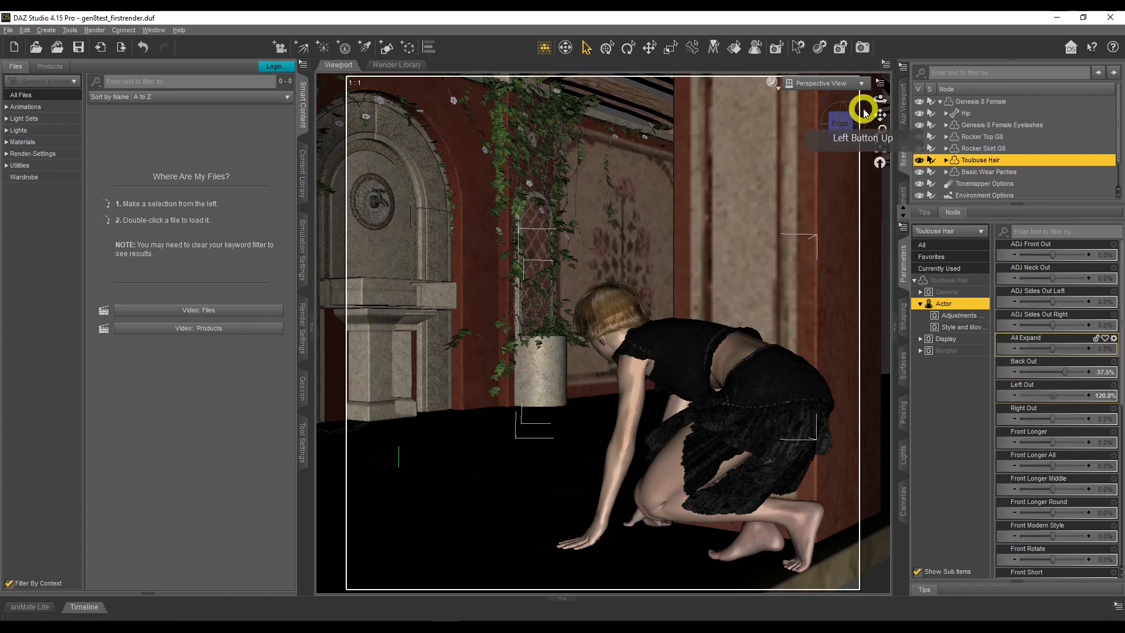
pyautogui.moveTo(879, 100); pyautogui.dragTo(537, 312)
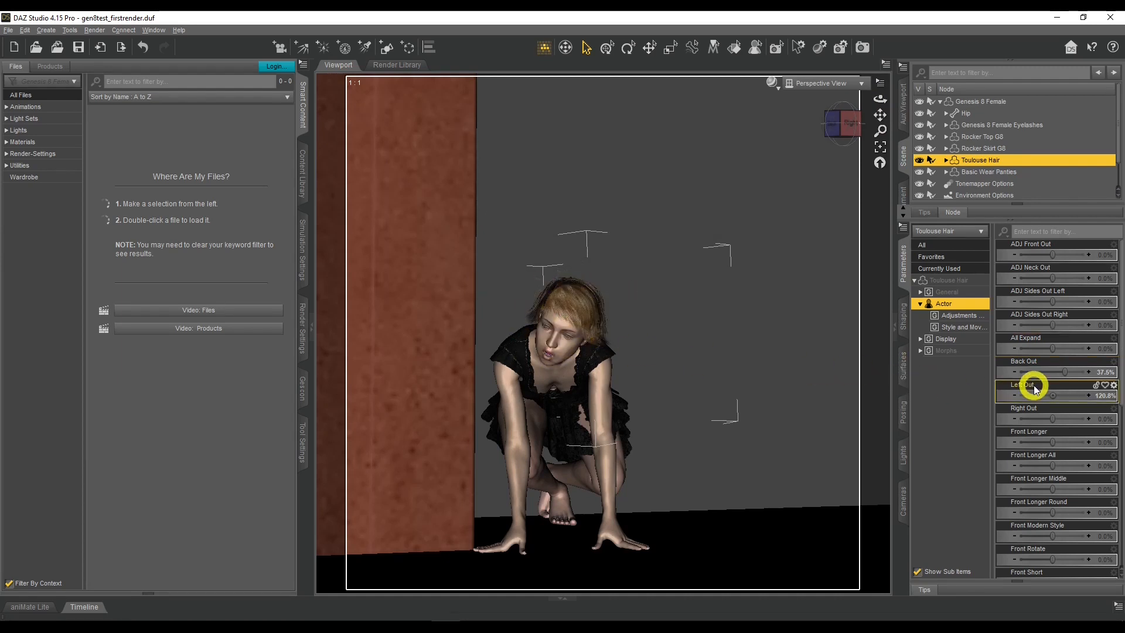
# Lower the hair's Right Out morph to about -94.6%, checking it up close and from behind the figure
pyautogui.moveTo(1052, 418)
pyautogui.mouseDown()
pyautogui.moveTo(1017, 419)
pyautogui.moveTo(1048, 420)
pyautogui.moveTo(1034, 420)
pyautogui.mouseUp()
pyautogui.moveTo(880, 98); pyautogui.dragTo(881, 152)
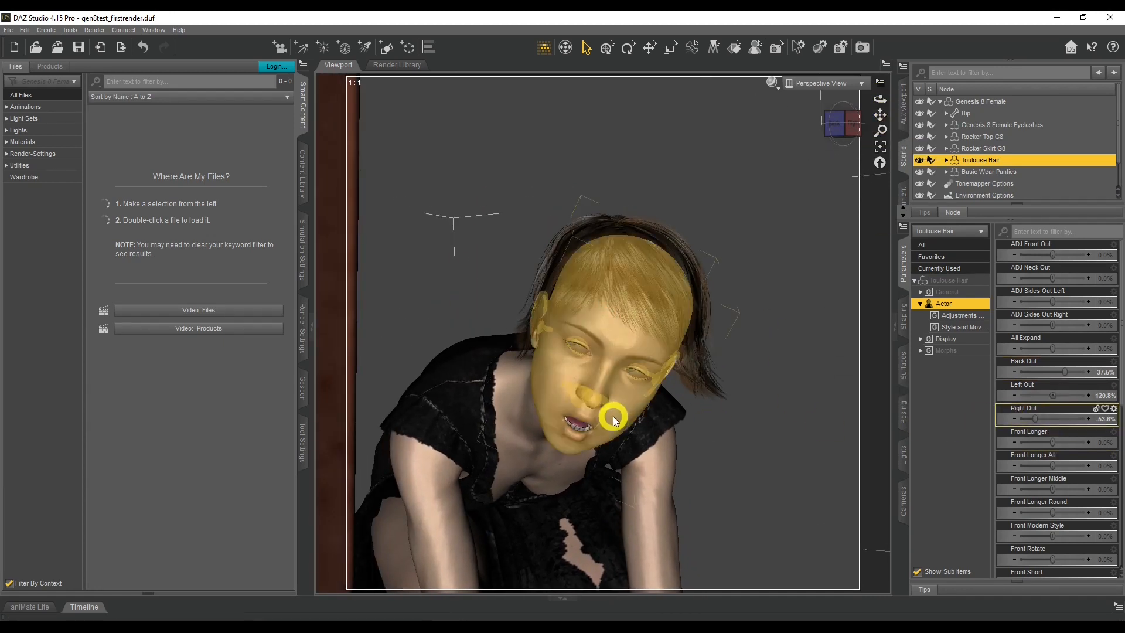
pyautogui.moveTo(1042, 417); pyautogui.dragTo(1018, 410)
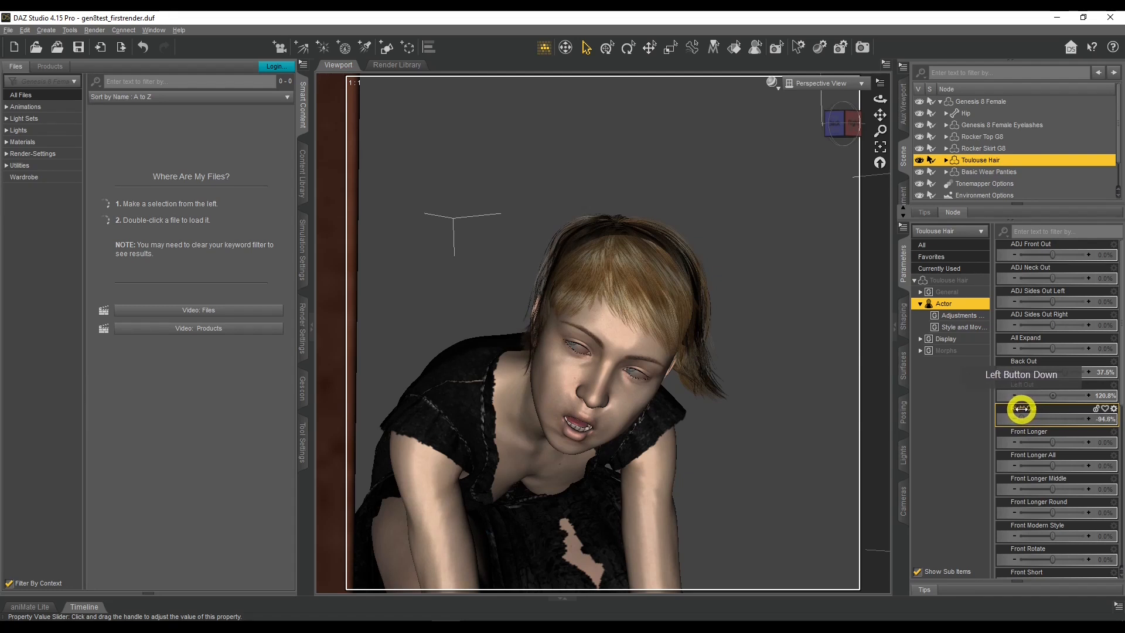
pyautogui.moveTo(873, 100); pyautogui.dragTo(877, 98)
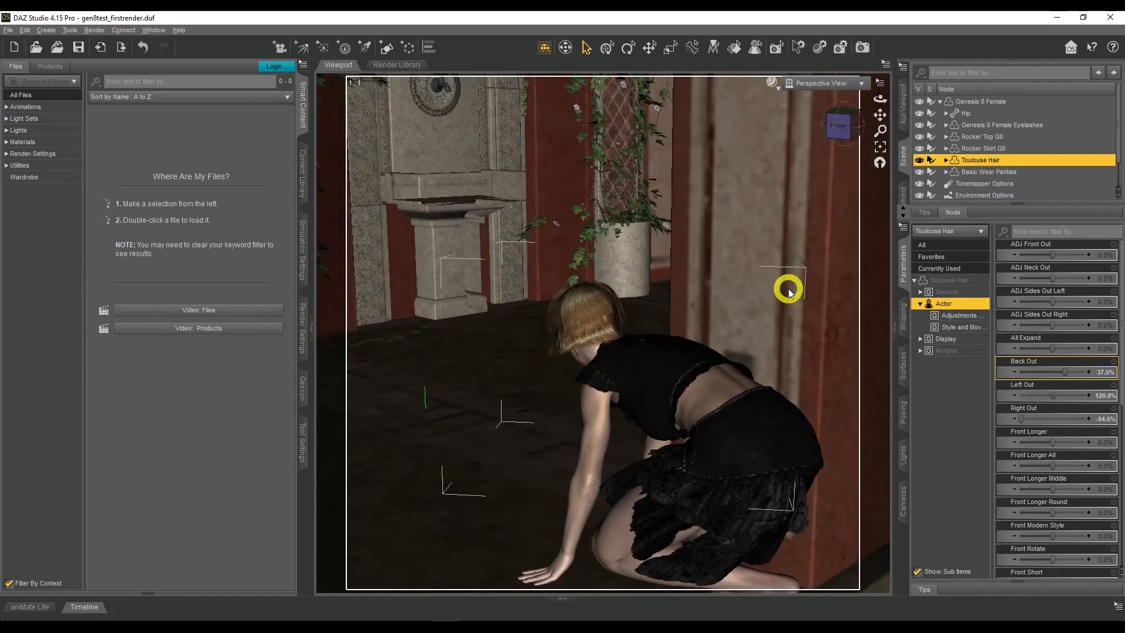
pyautogui.moveTo(879, 100); pyautogui.dragTo(879, 100)
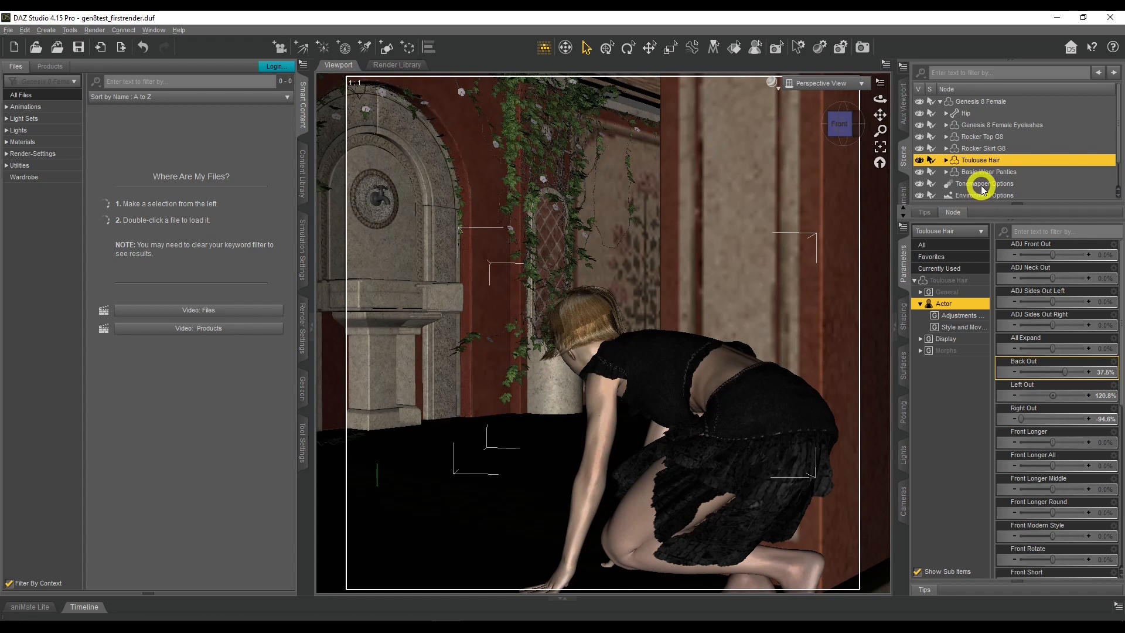
# Set the hair's Lower Neck Longer style morph to 100%
pyautogui.click(973, 327)
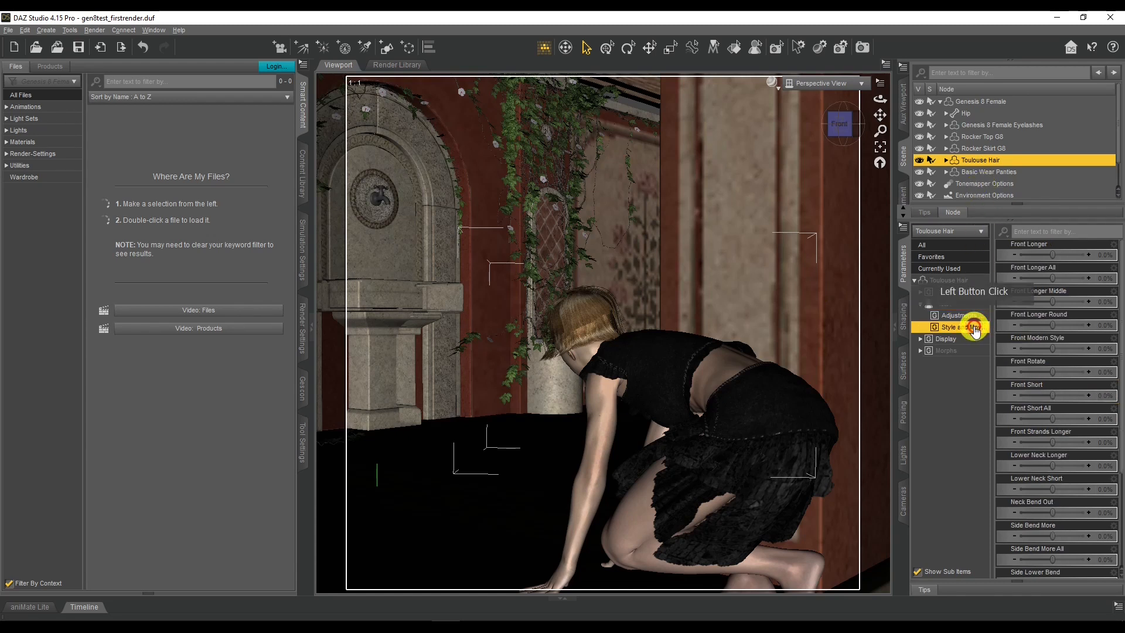
pyautogui.click(970, 307)
pyautogui.scroll(-7, 1080, 479)
pyautogui.scroll(-1, 1081, 479)
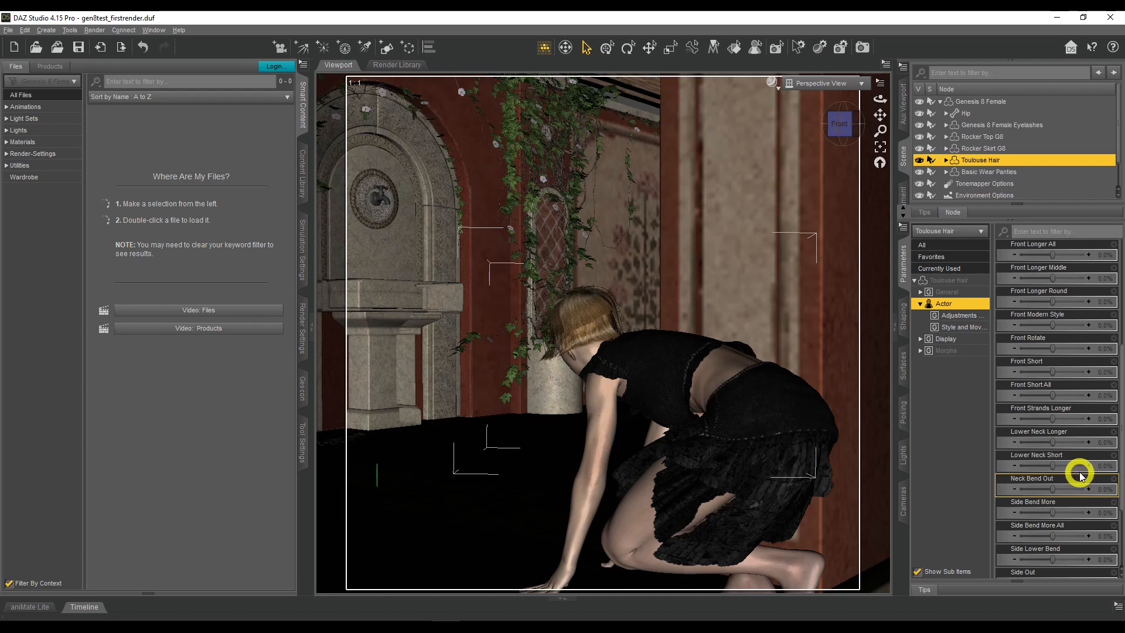
pyautogui.moveTo(1052, 442); pyautogui.dragTo(1119, 406)
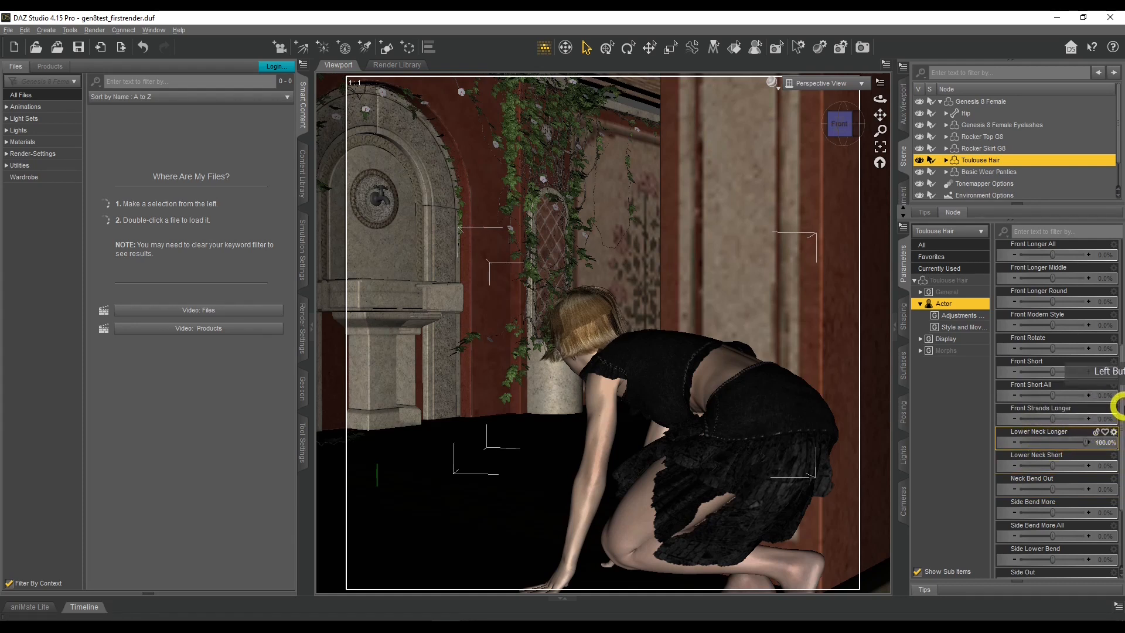
# Raise the hair's Back Out adjustment morph to about 63.6%
pyautogui.click(961, 315)
pyautogui.click(1076, 368)
pyautogui.moveTo(1064, 368)
pyautogui.mouseDown()
pyautogui.moveTo(1087, 370)
pyautogui.moveTo(1078, 374)
pyautogui.mouseUp()
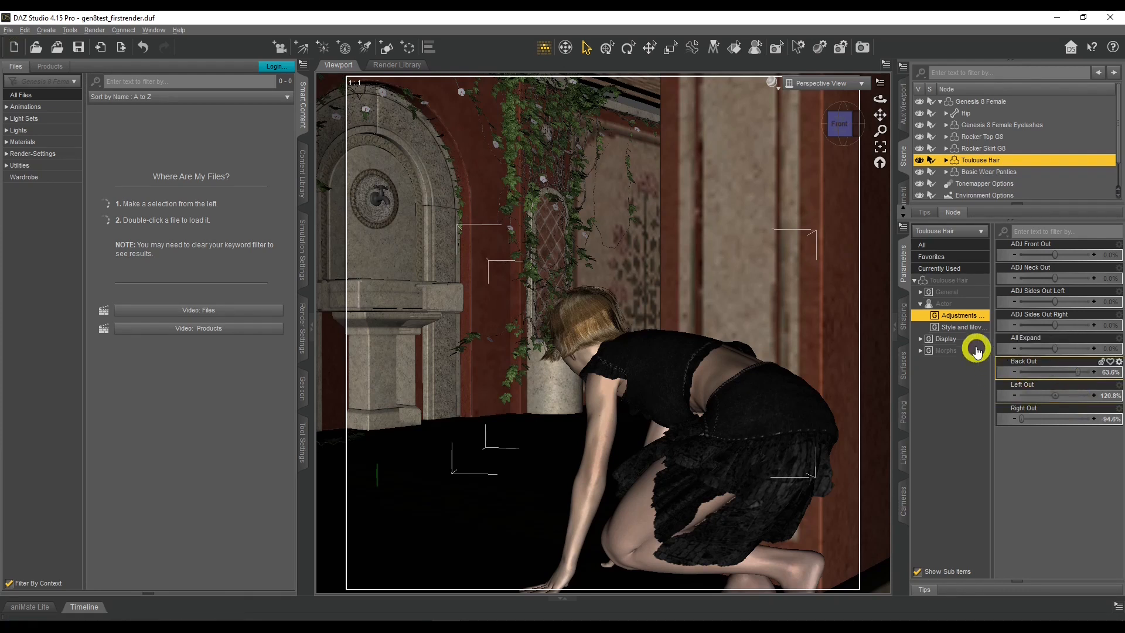
# Try the hair's Side Out, Volume Side and Windy style morphs and reset each one to its default
pyautogui.click(961, 327)
pyautogui.scroll(-1, 1055, 466)
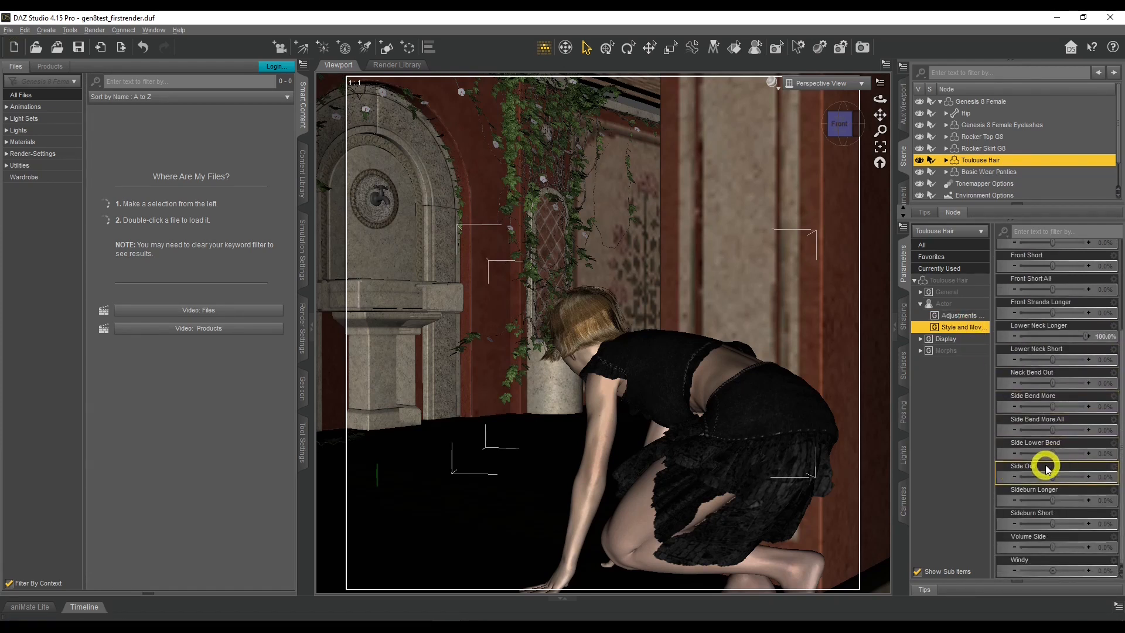
pyautogui.moveTo(1054, 479); pyautogui.dragTo(1002, 477)
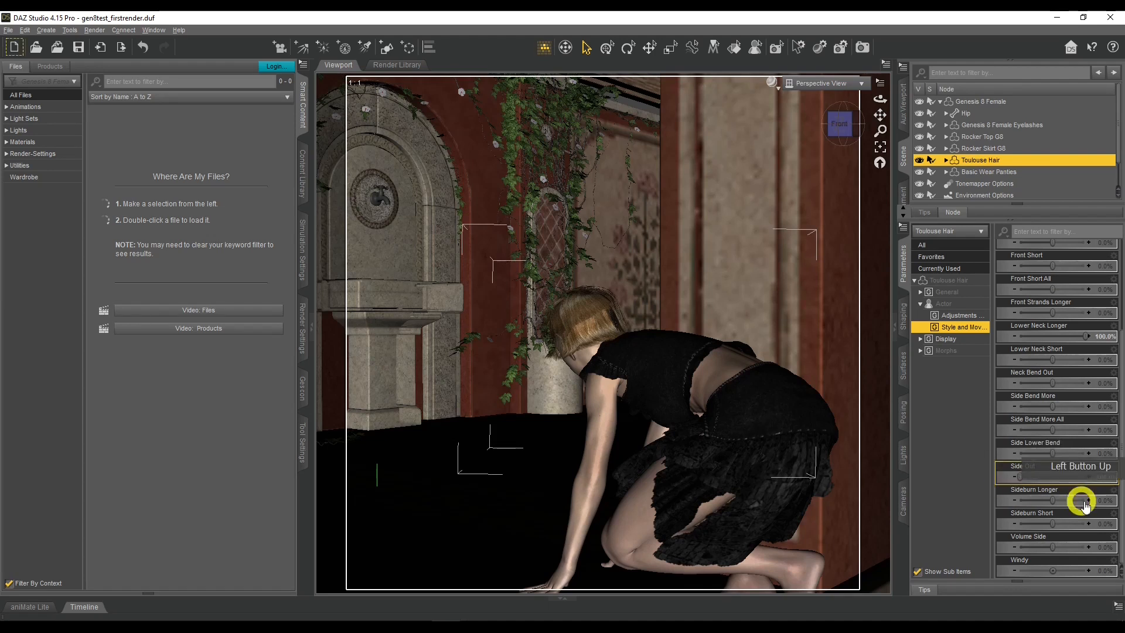
pyautogui.keyDown('alt'); pyautogui.click(1105, 477); pyautogui.keyUp('alt')
pyautogui.moveTo(1053, 547); pyautogui.dragTo(1106, 546)
pyautogui.keyDown('alt'); pyautogui.click(1107, 546); pyautogui.keyUp('alt')
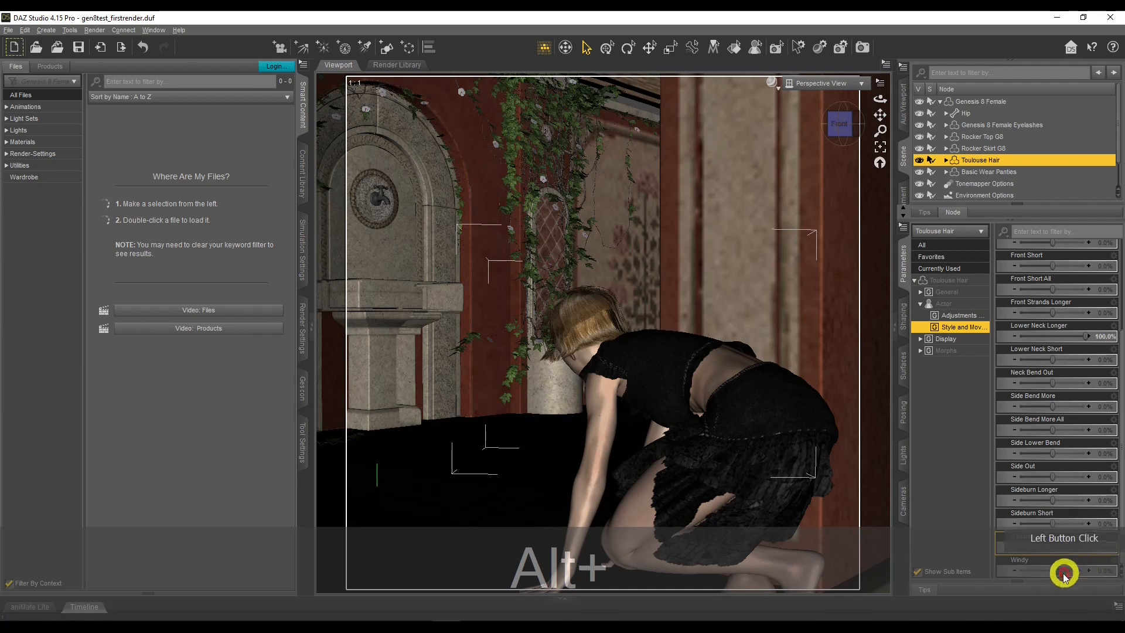
pyautogui.moveTo(1053, 570); pyautogui.dragTo(1053, 570)
pyautogui.keyDown('alt'); pyautogui.click(1053, 570); pyautogui.keyUp('alt')
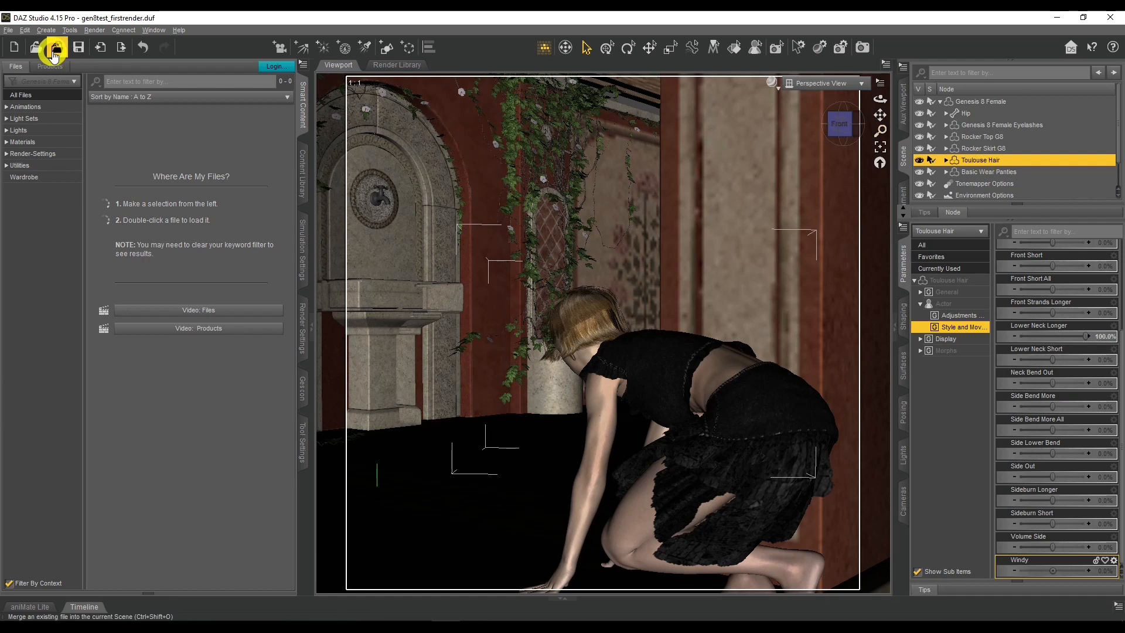
# Duplicate the Toulouse Hair node and select the duplicate in the scene hierarchy
pyautogui.click(26, 30)
pyautogui.click(57, 95)
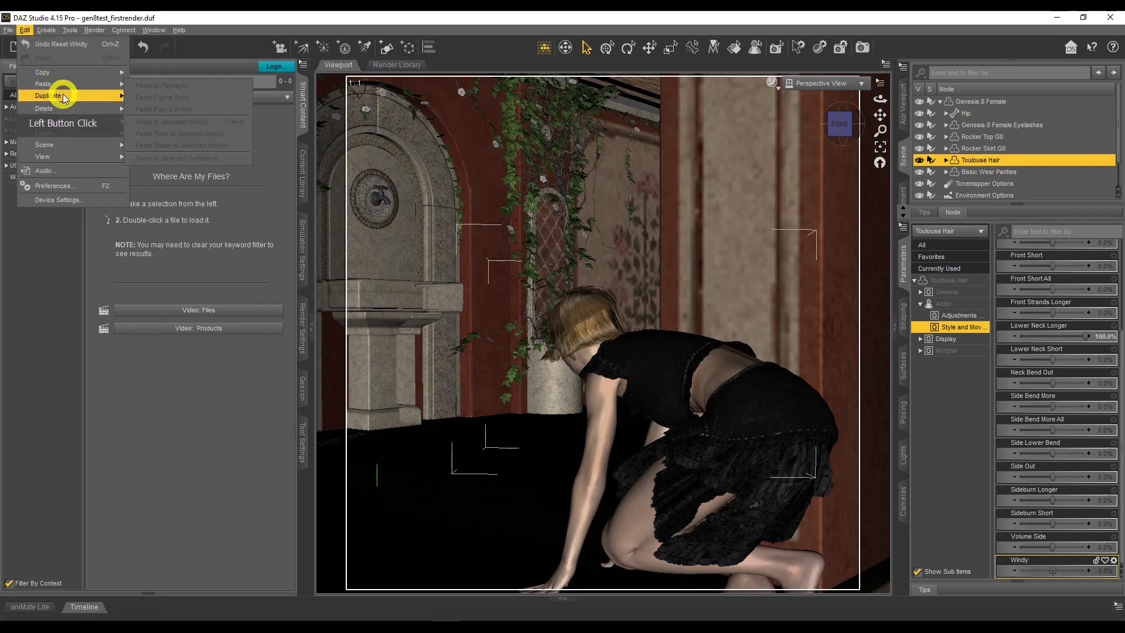
pyautogui.click(157, 97)
pyautogui.click(956, 276)
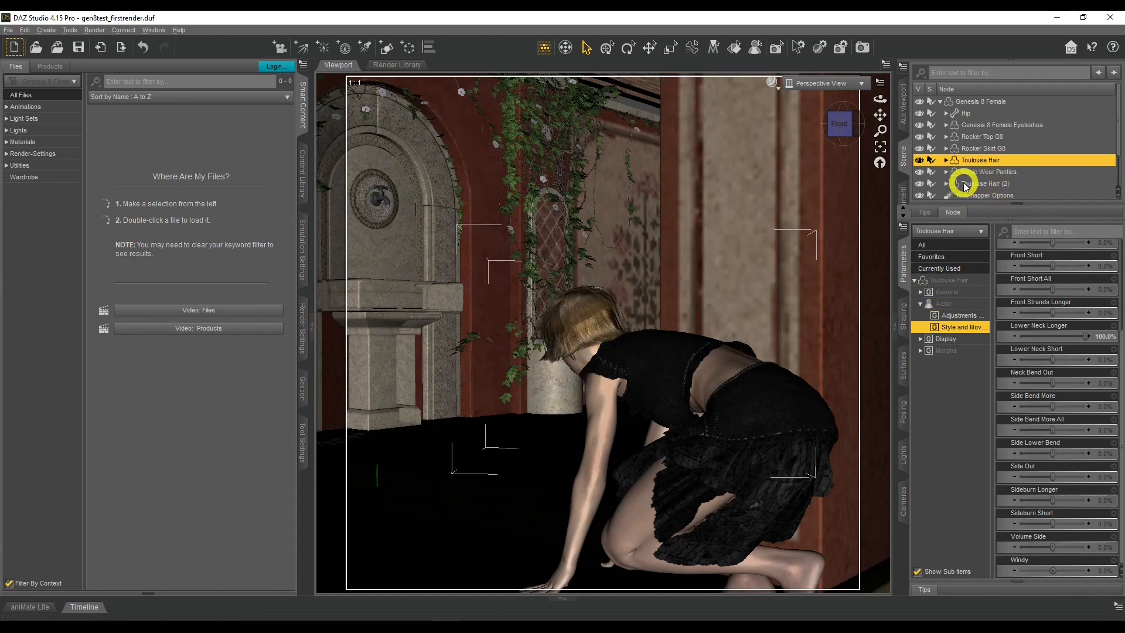
pyautogui.click(990, 187)
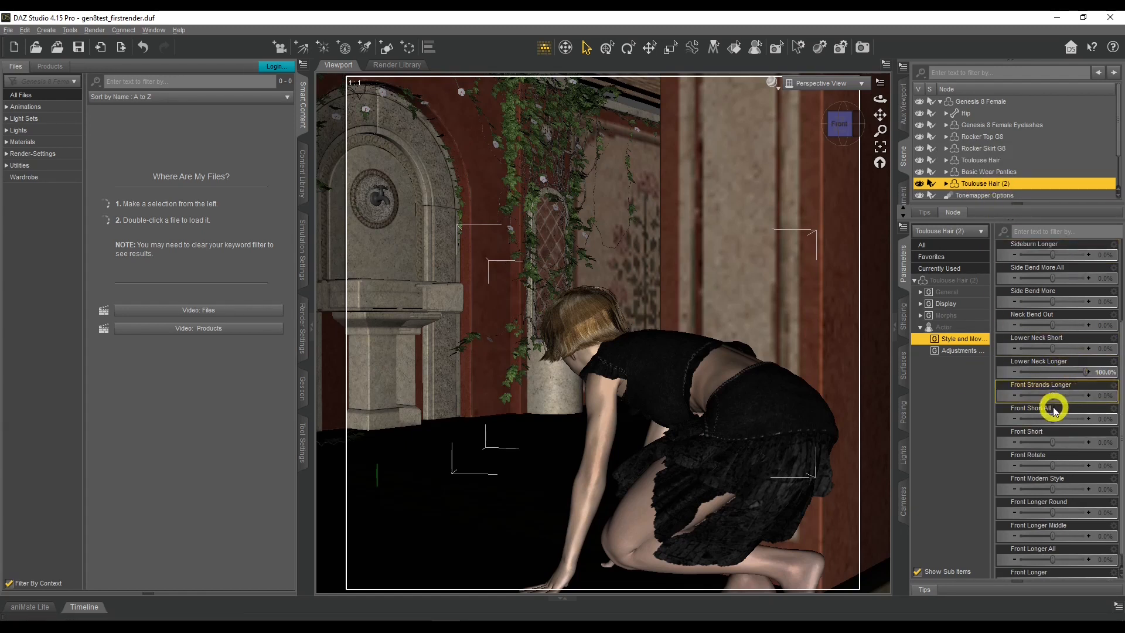
# Raise the duplicate hair's Left Out morph among the Actor parameters to about 207%
pyautogui.scroll(3, 1061, 485)
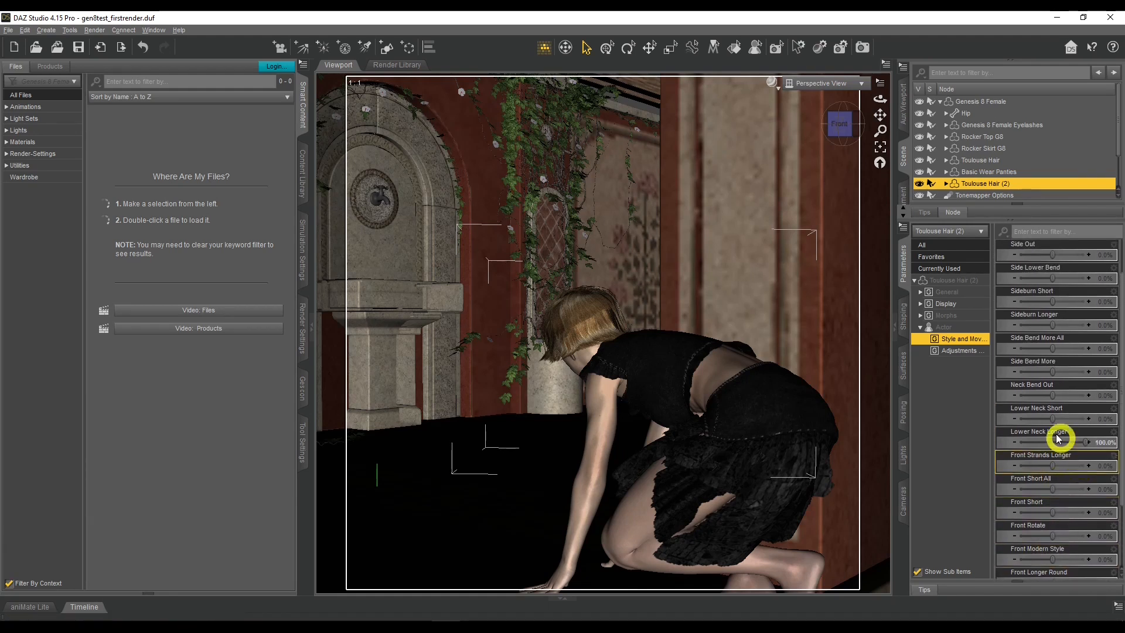
pyautogui.click(940, 329)
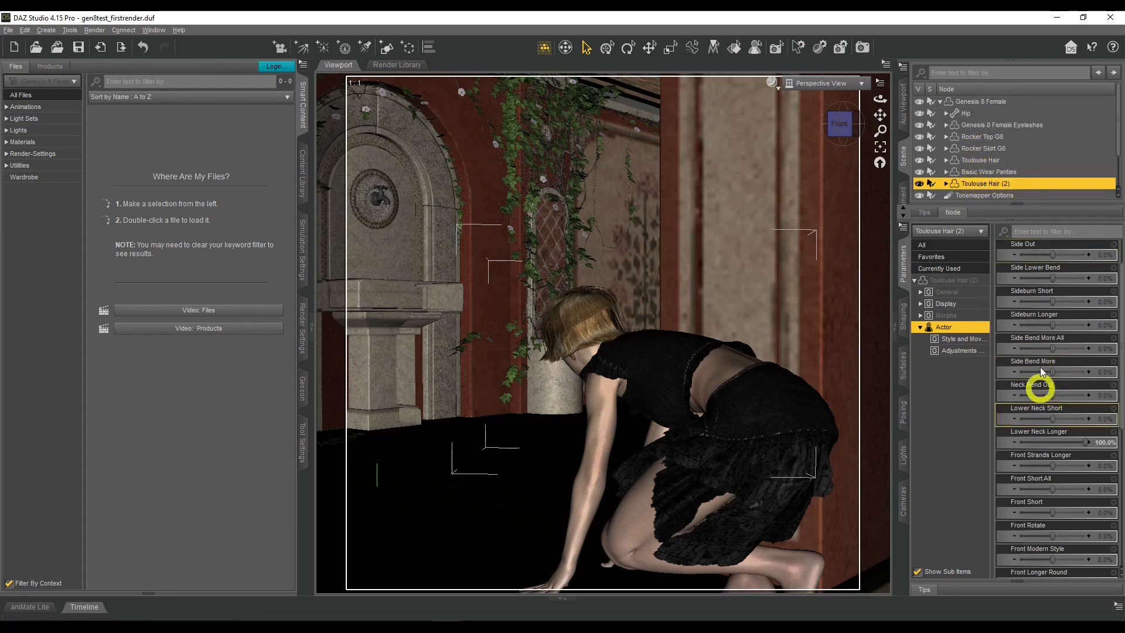
pyautogui.scroll(-6, 1060, 435)
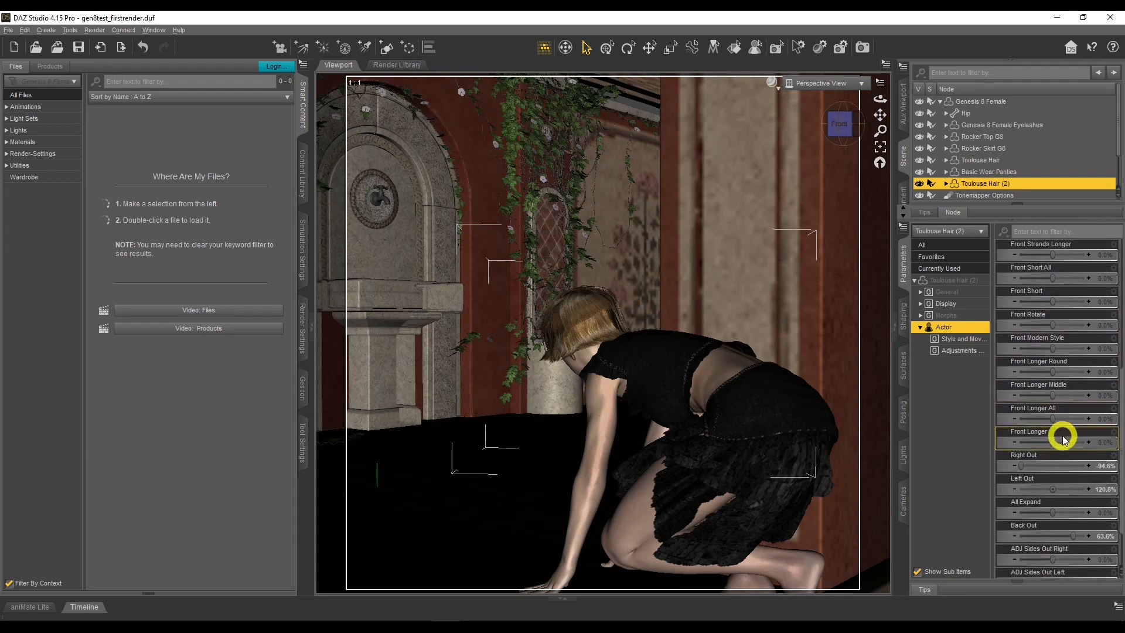
pyautogui.moveTo(1055, 488); pyautogui.dragTo(1059, 488)
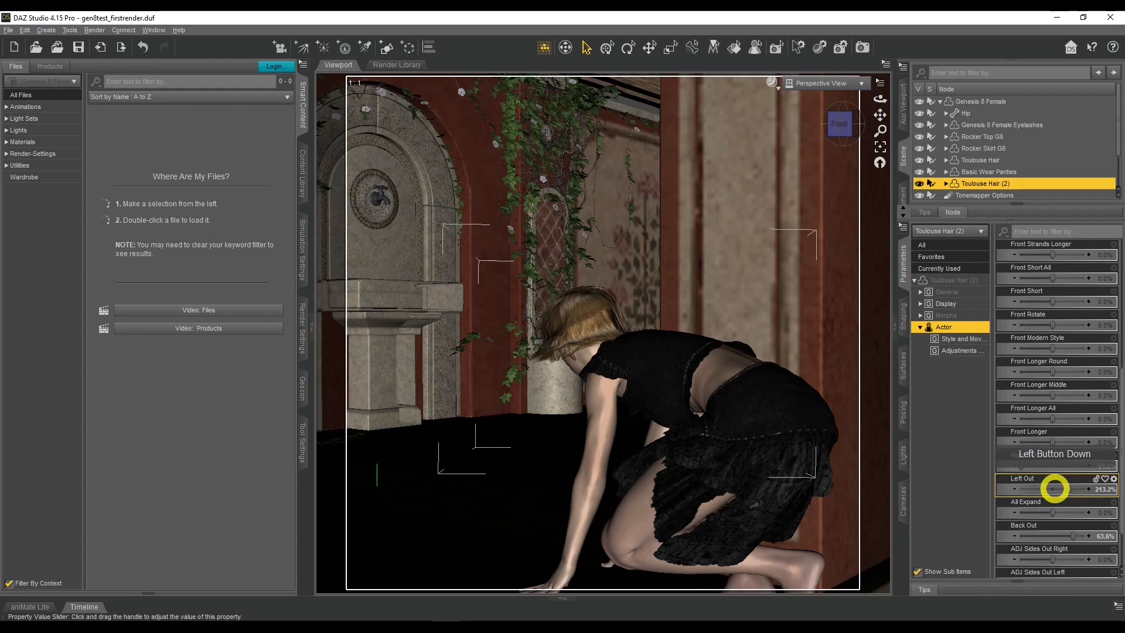
# Look through the duplicate hair's Actor morphs and try the ADJ Sides Out Left adjustment
pyautogui.scroll(5, 1059, 409)
pyautogui.scroll(2, 1061, 404)
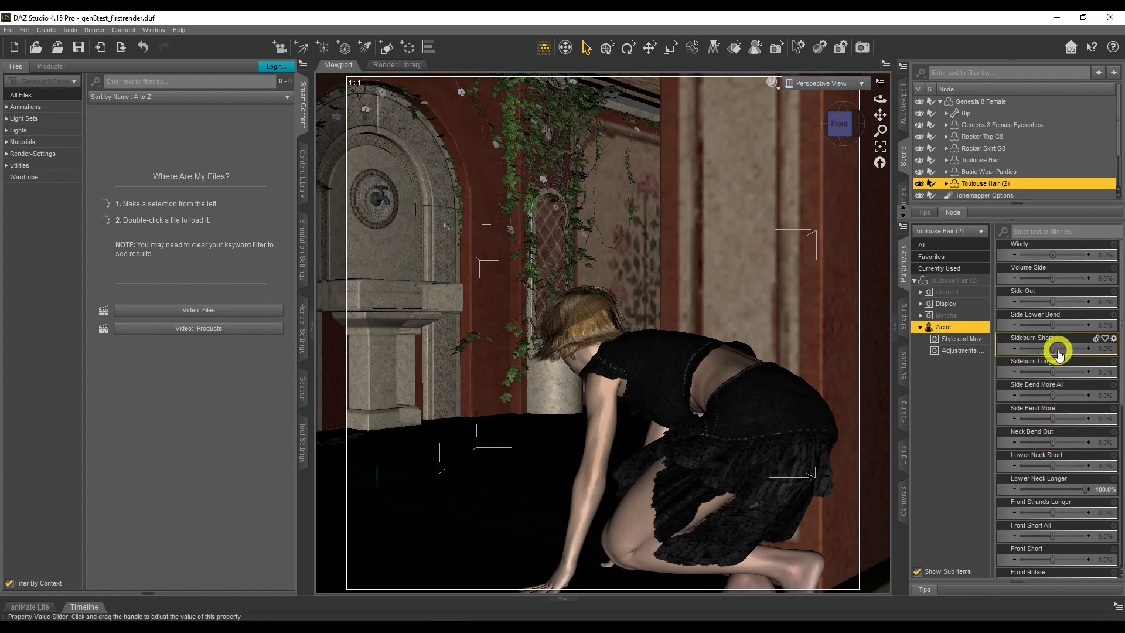
pyautogui.scroll(-6, 1059, 372)
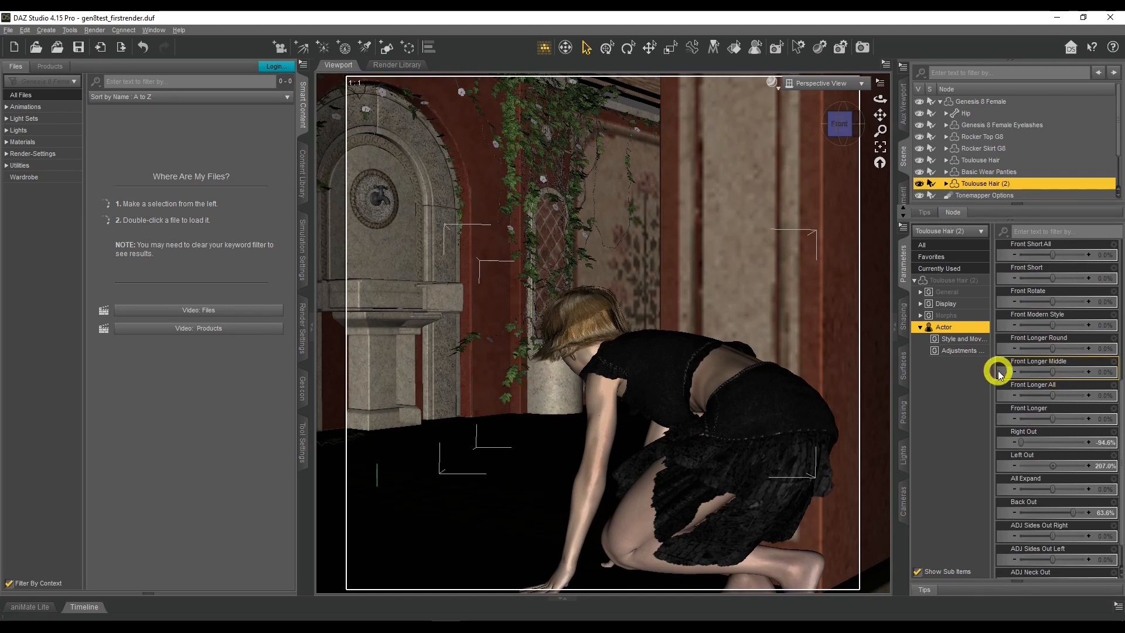
pyautogui.scroll(-1, 1035, 395)
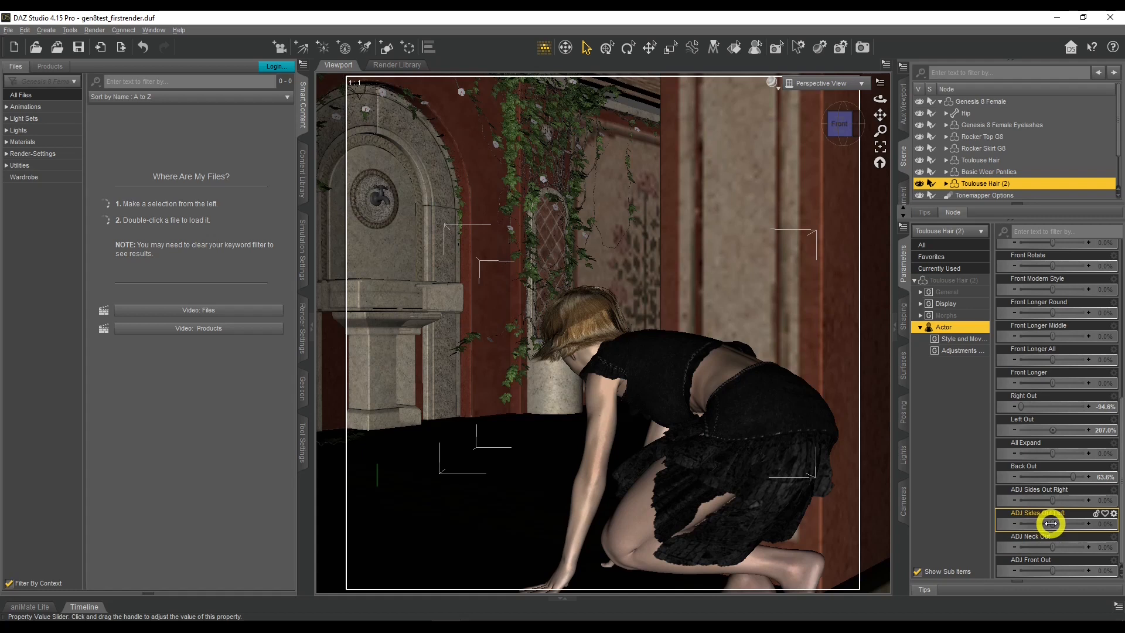
pyautogui.moveTo(1051, 523)
pyautogui.mouseDown()
pyautogui.moveTo(1092, 523)
pyautogui.moveTo(1057, 523)
pyautogui.mouseUp()
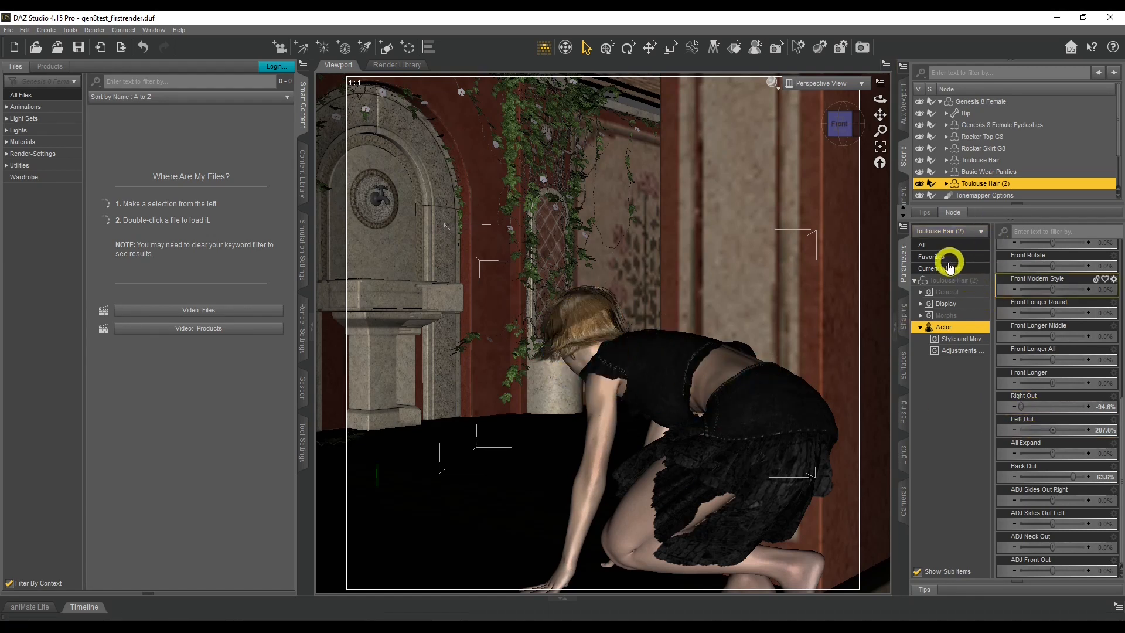
# Change the duplicate hair's Fit to Mode to Auto Follow Transforms
pyautogui.click(934, 283)
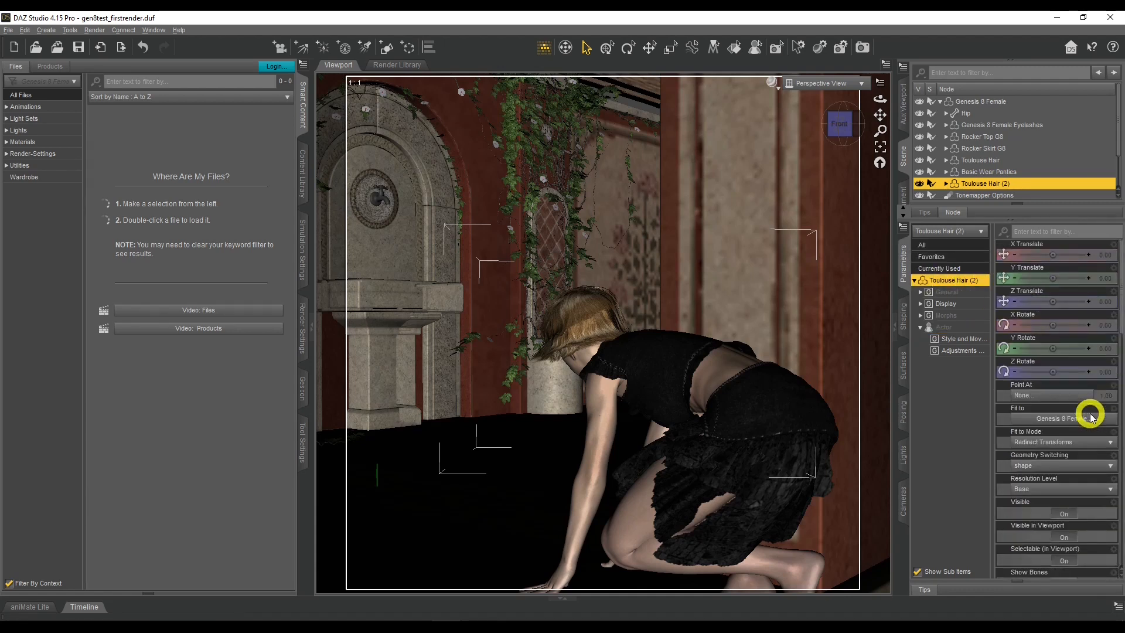
pyautogui.click(1052, 441)
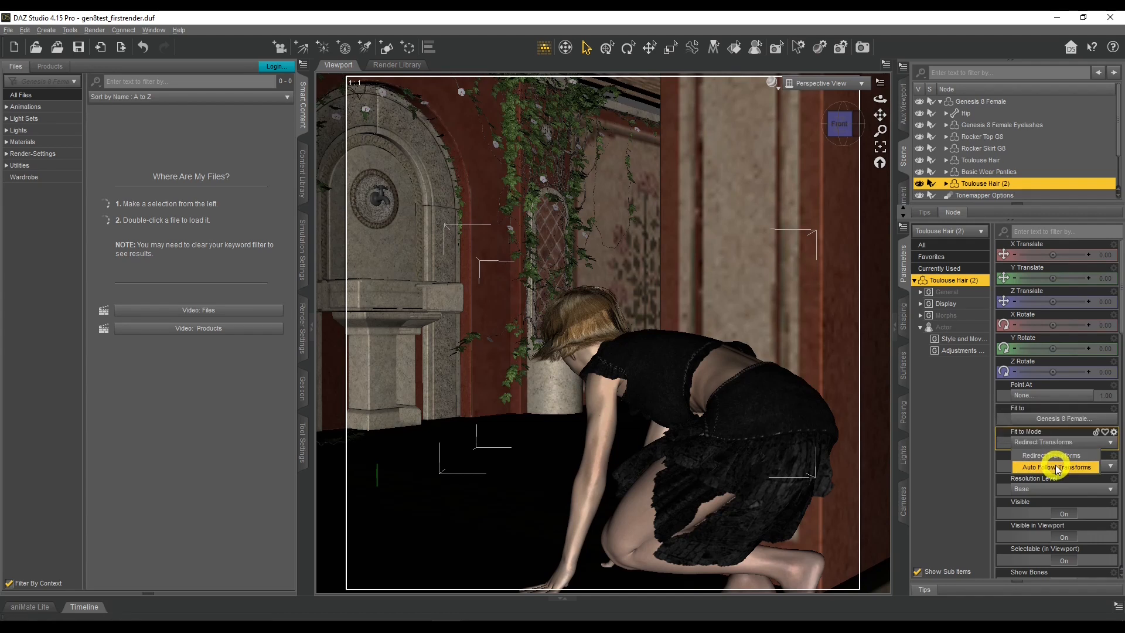
pyautogui.click(1055, 465)
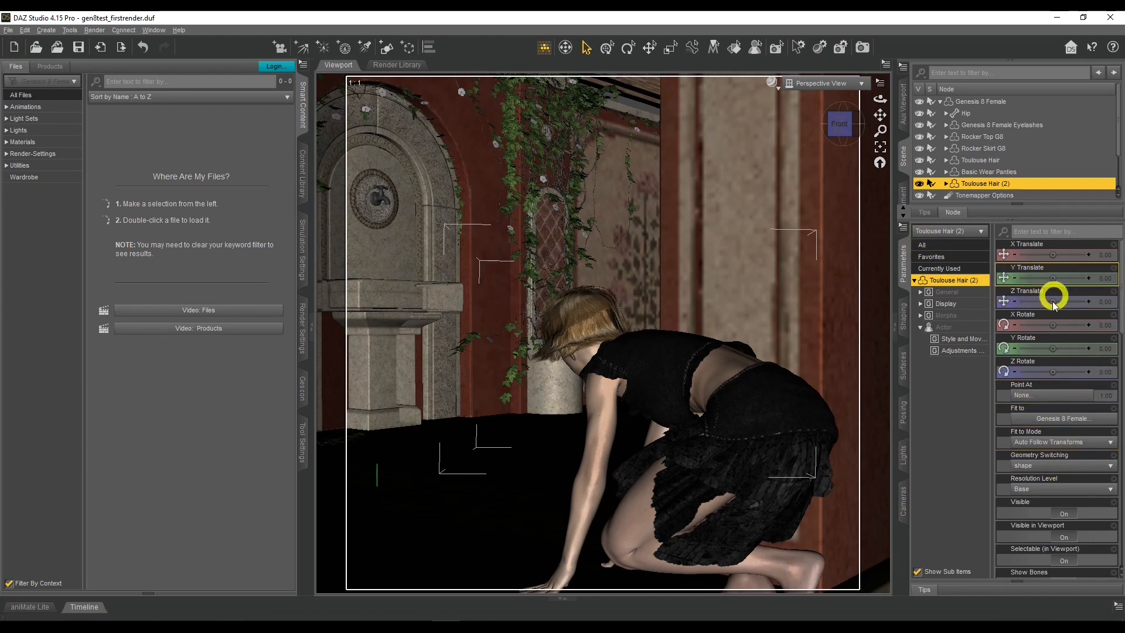
# Show hidden properties in the parameter preferences so the duplicate hair's scale controls can be edited
pyautogui.click(903, 225)
pyautogui.moveTo(926, 238)
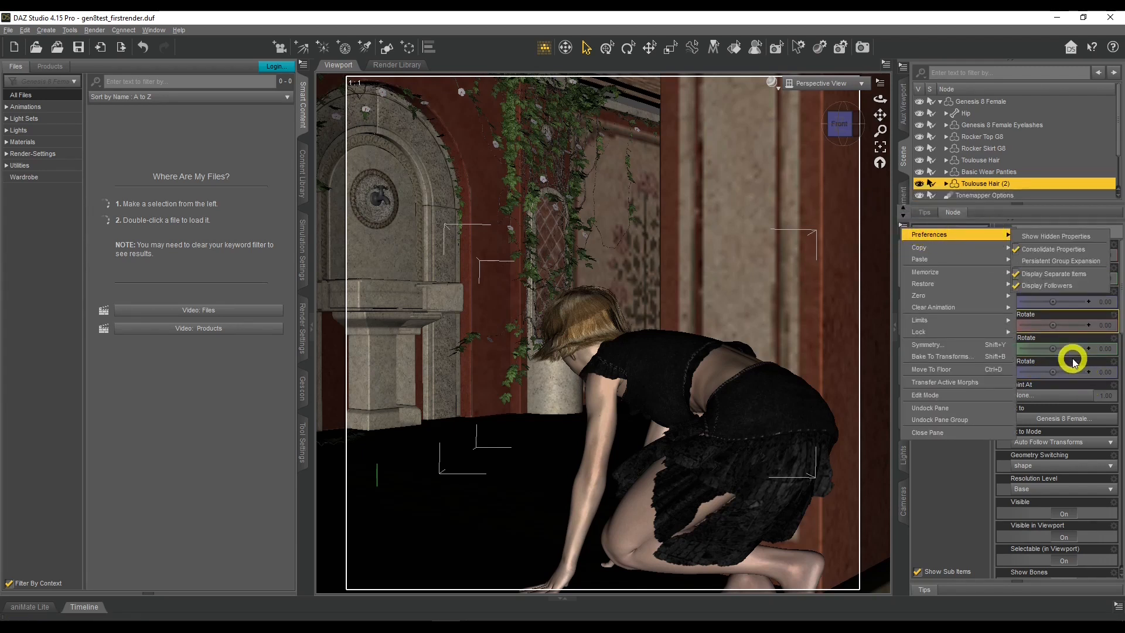
pyautogui.click(1027, 289)
pyautogui.click(1049, 280)
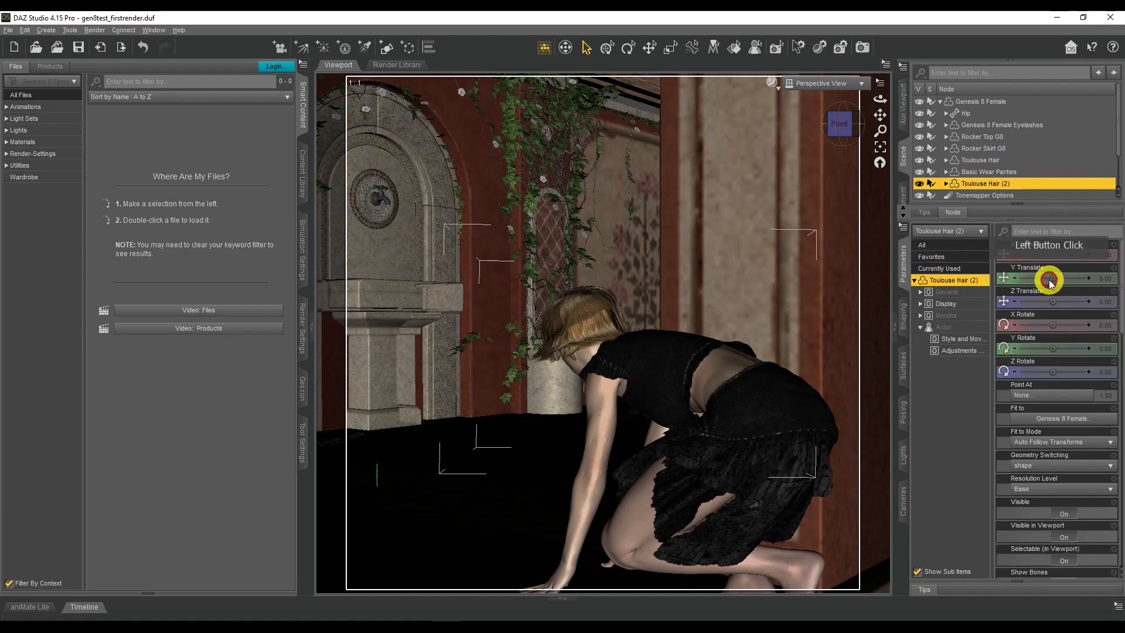
pyautogui.click(904, 230)
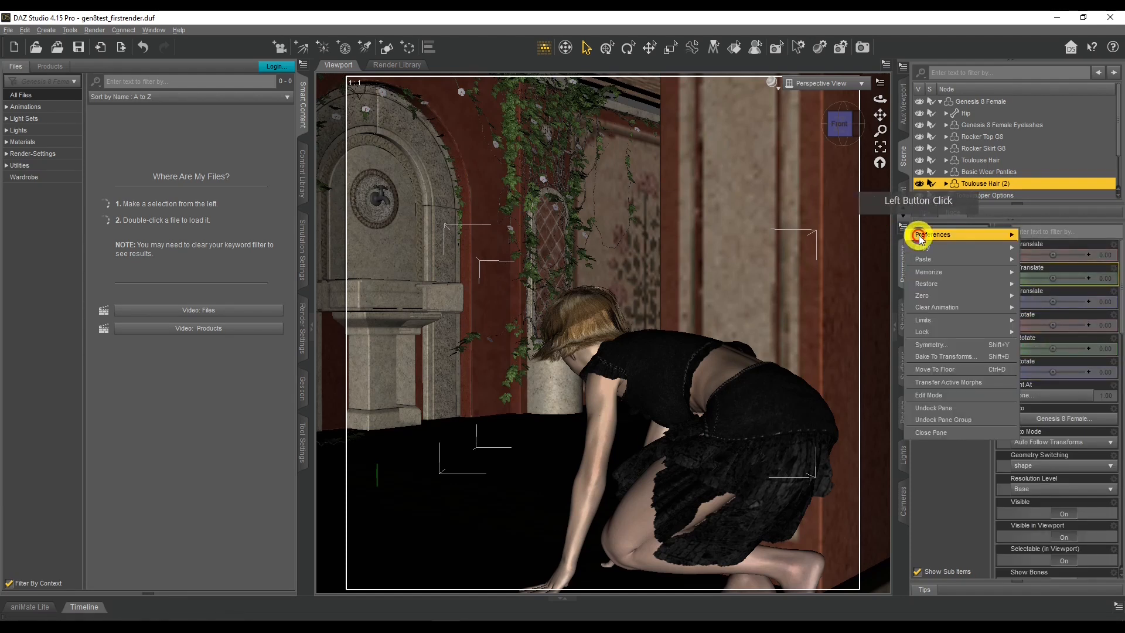
pyautogui.click(1042, 235)
# Reset the trial single-axis scaling on the duplicate hair and set its overall Scale to about 108.2%
pyautogui.click(1036, 485)
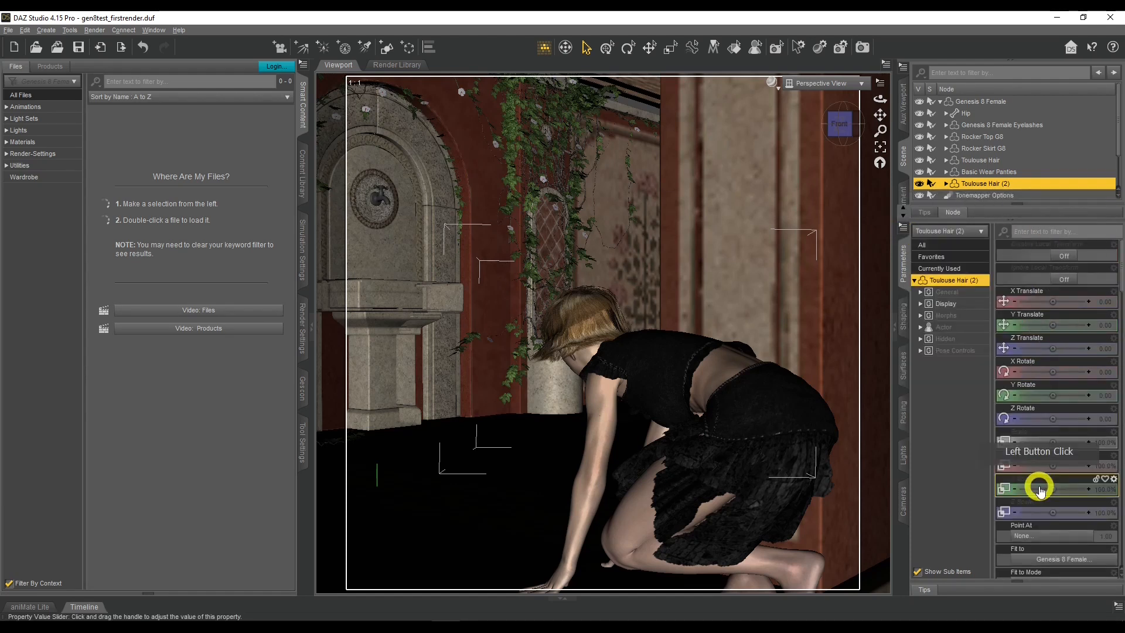
pyautogui.moveTo(1052, 462); pyautogui.dragTo(1052, 464)
pyautogui.keyDown('alt'); pyautogui.click(1072, 468); pyautogui.keyUp('alt')
pyautogui.moveTo(1051, 440); pyautogui.dragTo(1052, 441)
# Offset the duplicate hair to about -7.02 X and -6.16 Y, and rotate it about -1.58 in X and -1.50 in Z
pyautogui.moveTo(1052, 322); pyautogui.dragTo(1052, 299)
pyautogui.moveTo(1052, 372); pyautogui.dragTo(1053, 371)
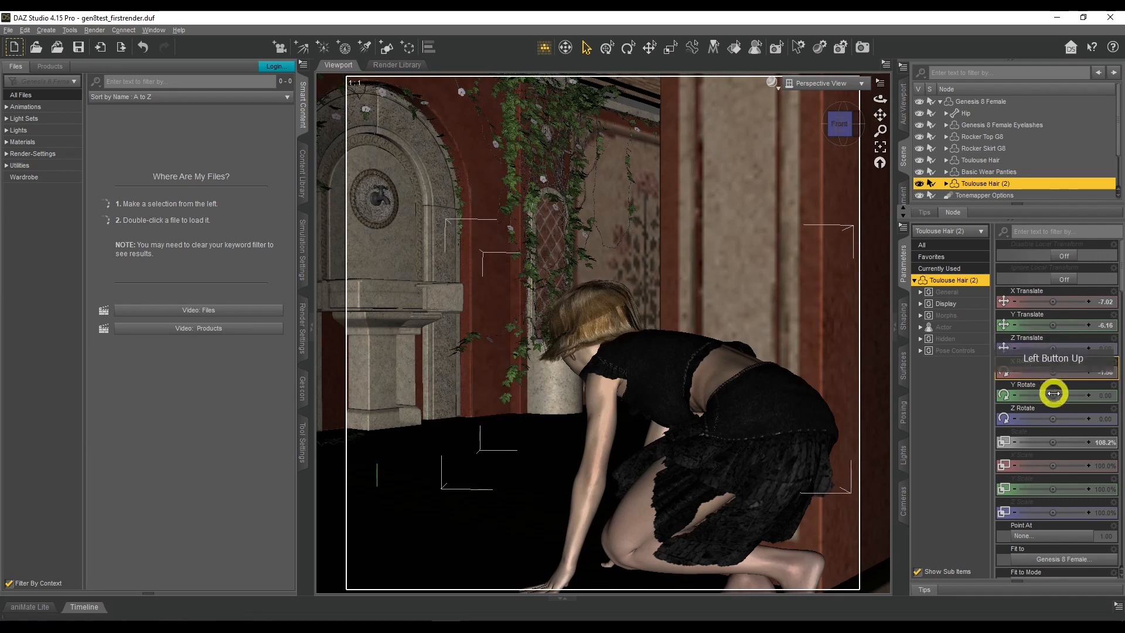
pyautogui.moveTo(1053, 417); pyautogui.dragTo(1054, 416)
# Tilt the duplicate hair with the Rotate tool to about -13.65 on Z and -0.33 on Y
pyautogui.click(628, 47)
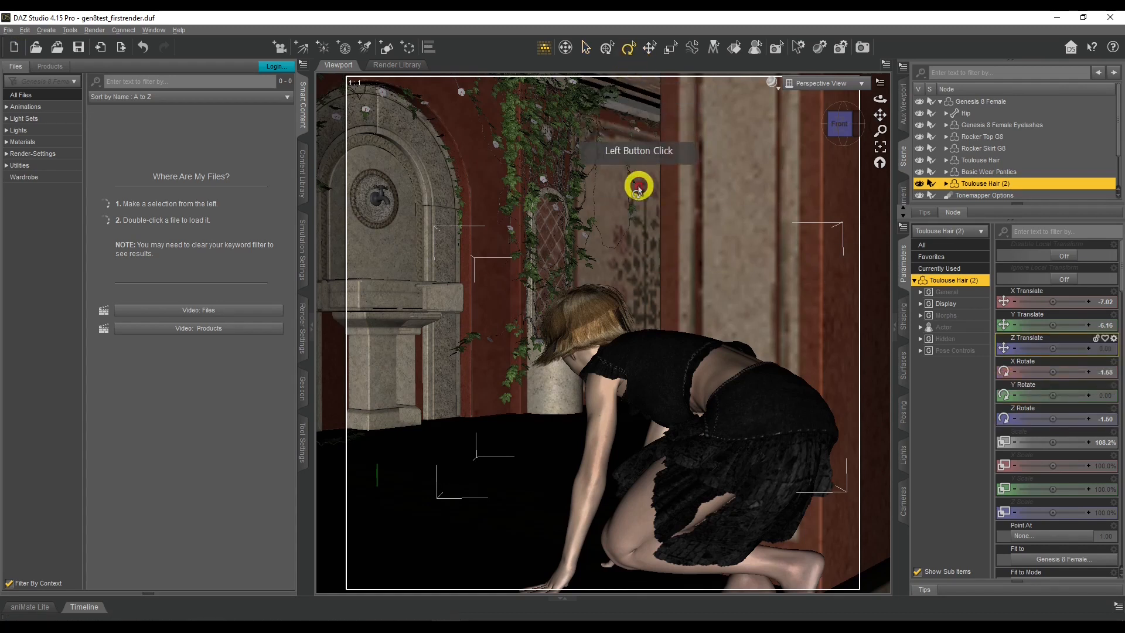
pyautogui.scroll(-5, 771, 350)
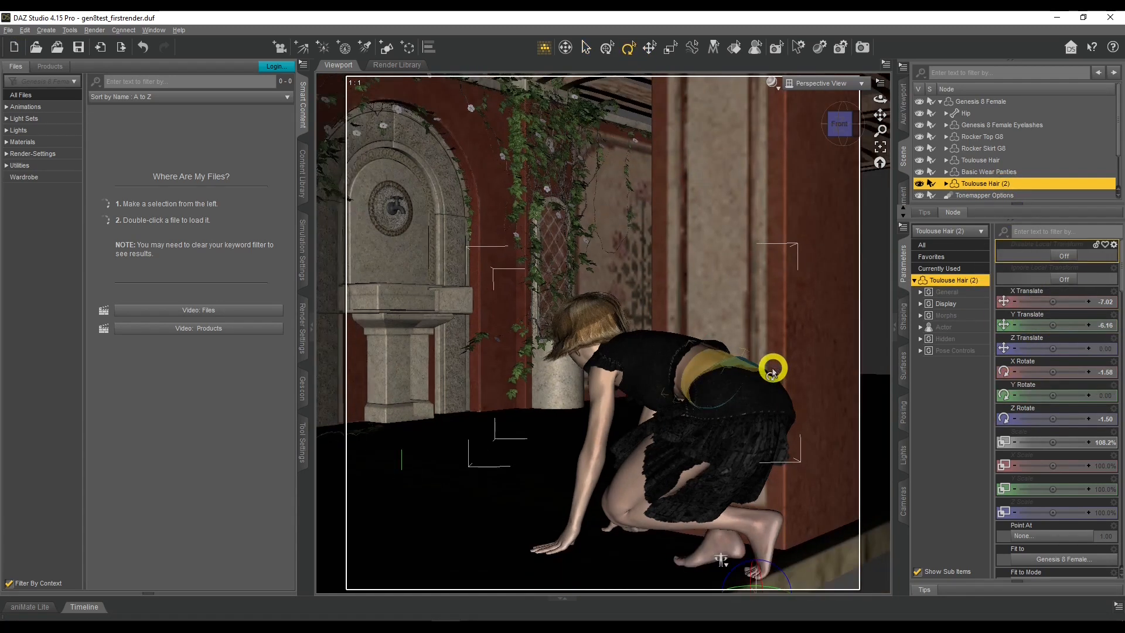
pyautogui.moveTo(754, 551); pyautogui.dragTo(756, 548)
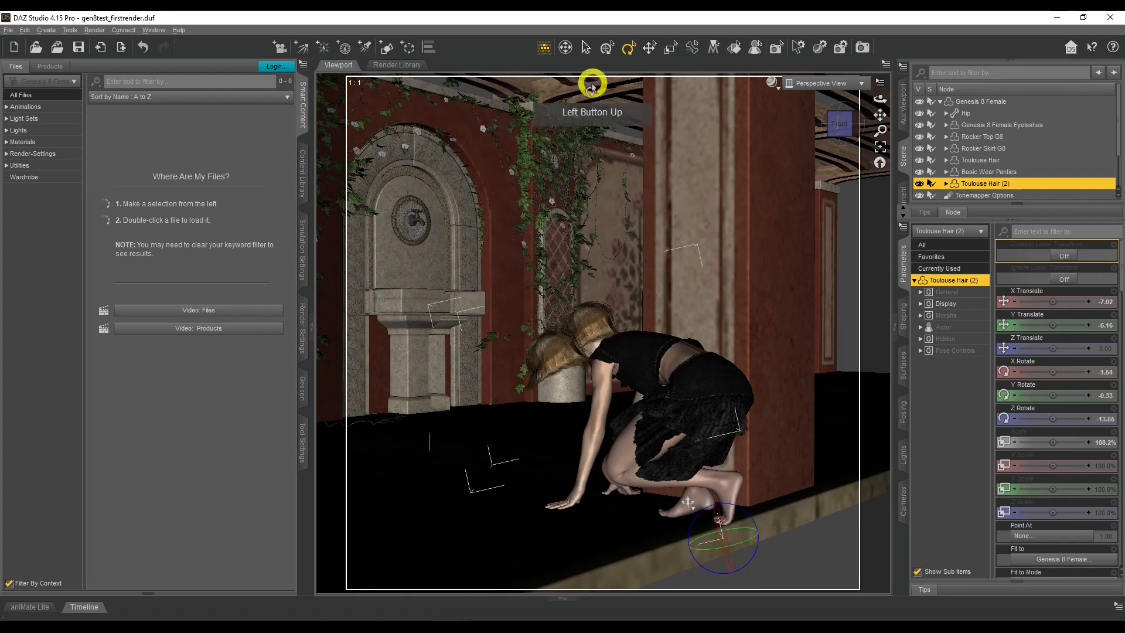
# Move the duplicate hair back onto the head at about -22.43 X, 4.34 Y and -0.28 Z using the Translate tool
pyautogui.click(649, 47)
pyautogui.moveTo(713, 492); pyautogui.dragTo(708, 468)
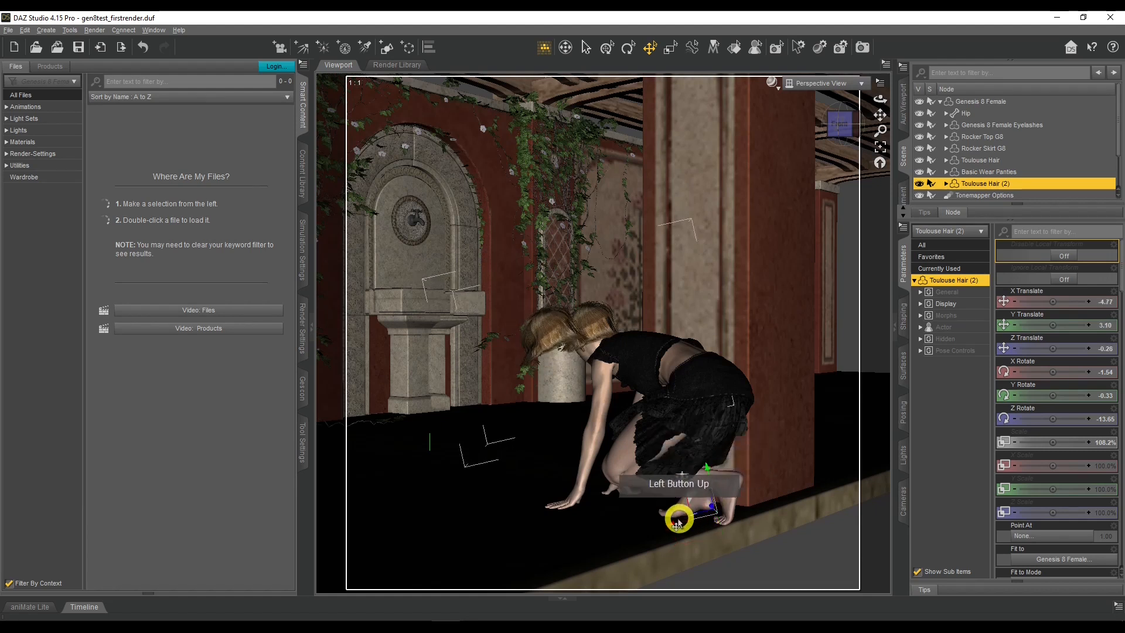
pyautogui.moveTo(670, 522); pyautogui.dragTo(747, 496)
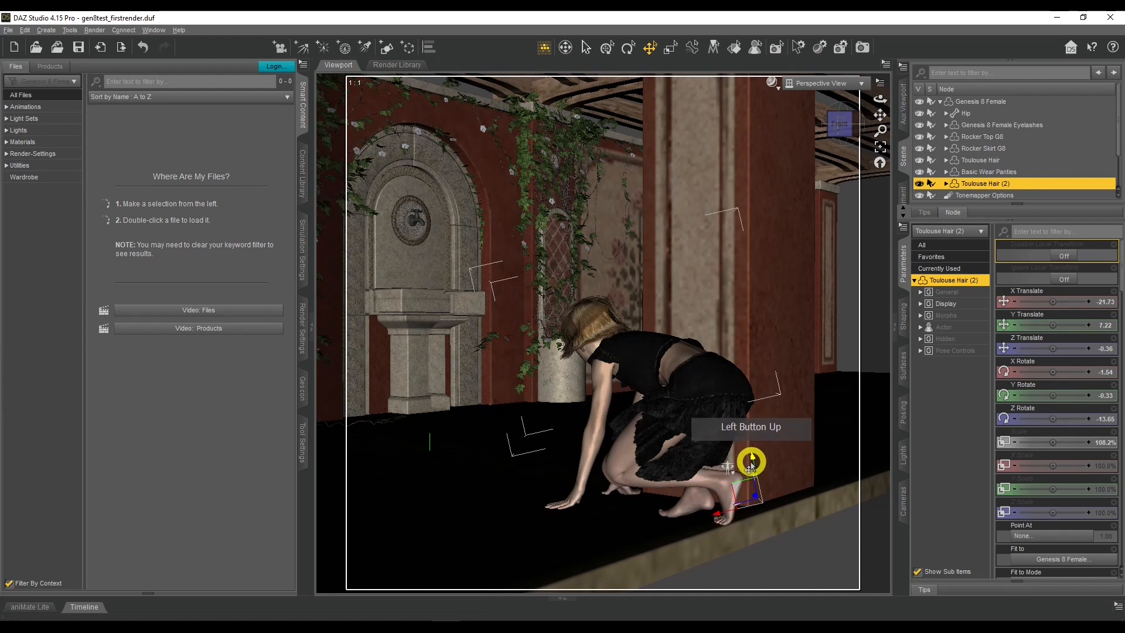
pyautogui.moveTo(752, 455); pyautogui.dragTo(757, 464)
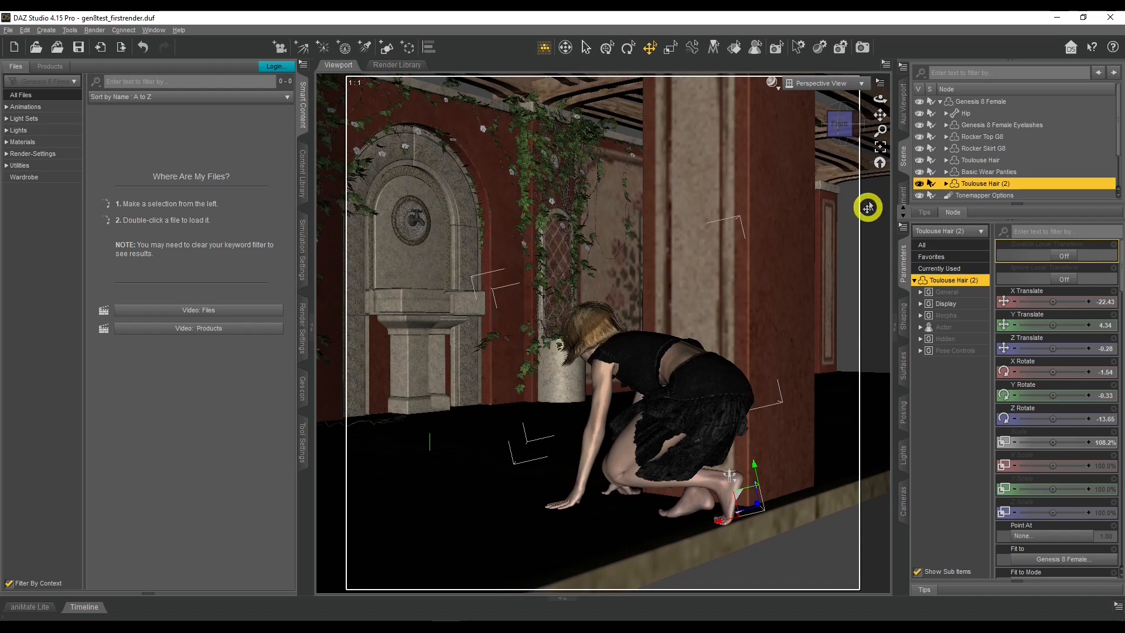
# Check the repositioned duplicate hair in a rendered viewport preview, and return to the faster textured draw style
pyautogui.moveTo(880, 98); pyautogui.dragTo(879, 97)
pyautogui.click(774, 88)
pyautogui.click(782, 223)
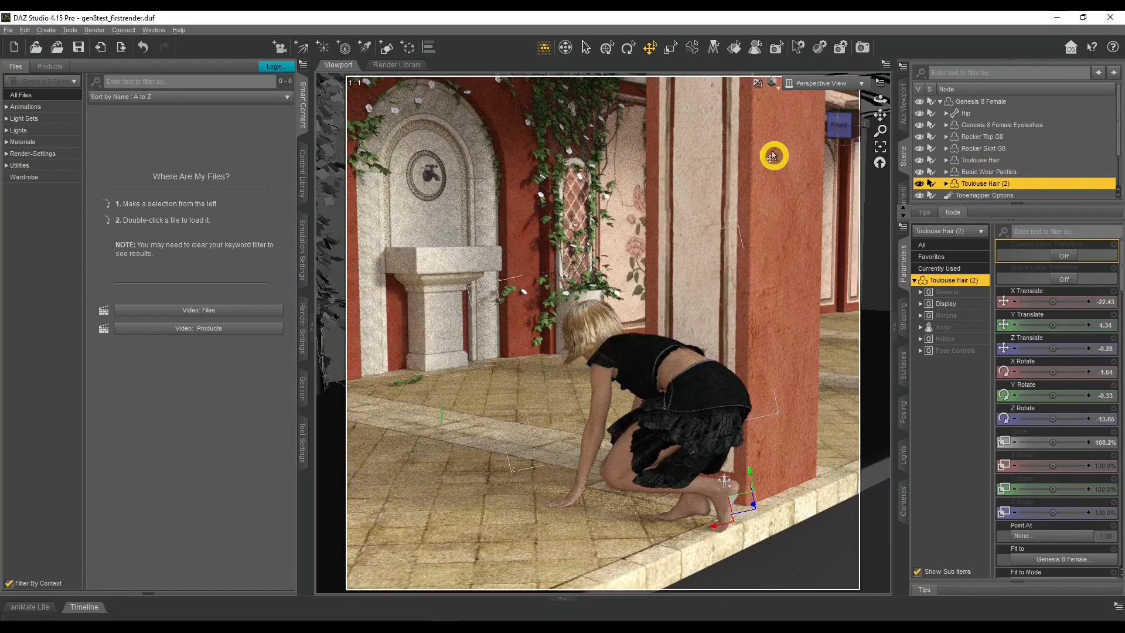
pyautogui.click(773, 84)
pyautogui.click(788, 196)
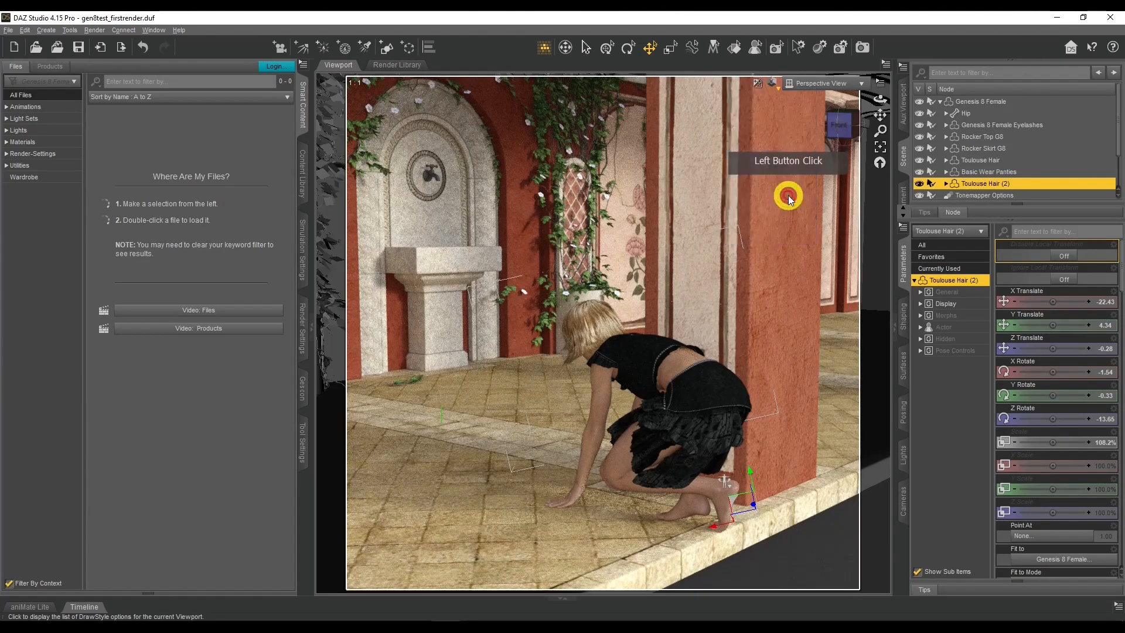
# Raise the Back Out morph among the duplicate hair's Actor parameters to about 82.1%
pyautogui.click(947, 327)
pyautogui.click(952, 351)
pyautogui.click(952, 327)
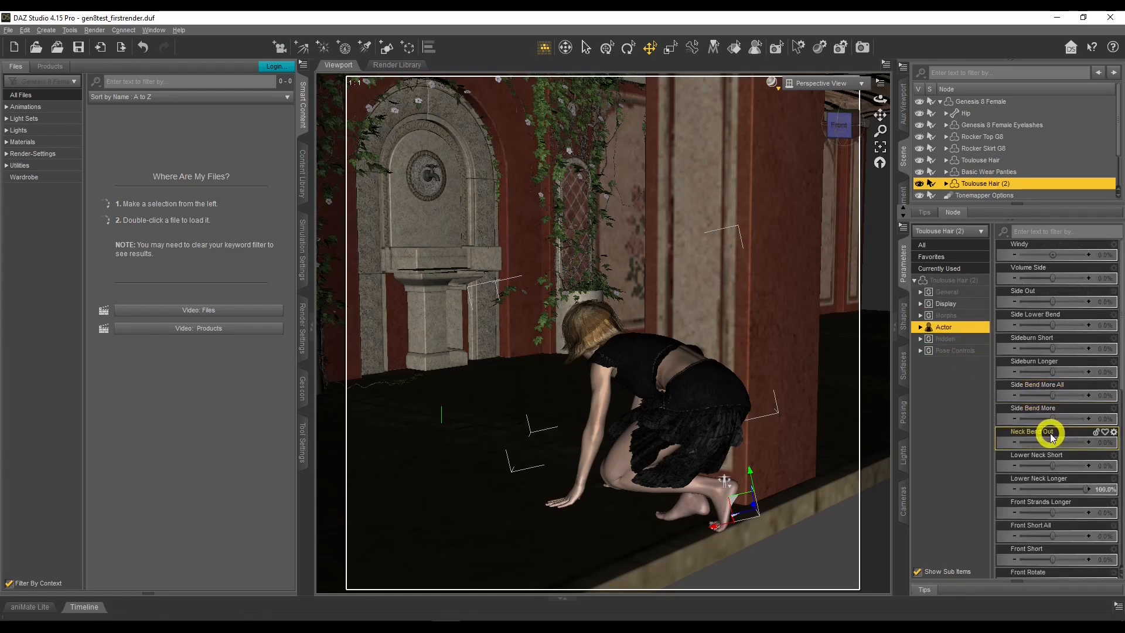
pyautogui.click(920, 327)
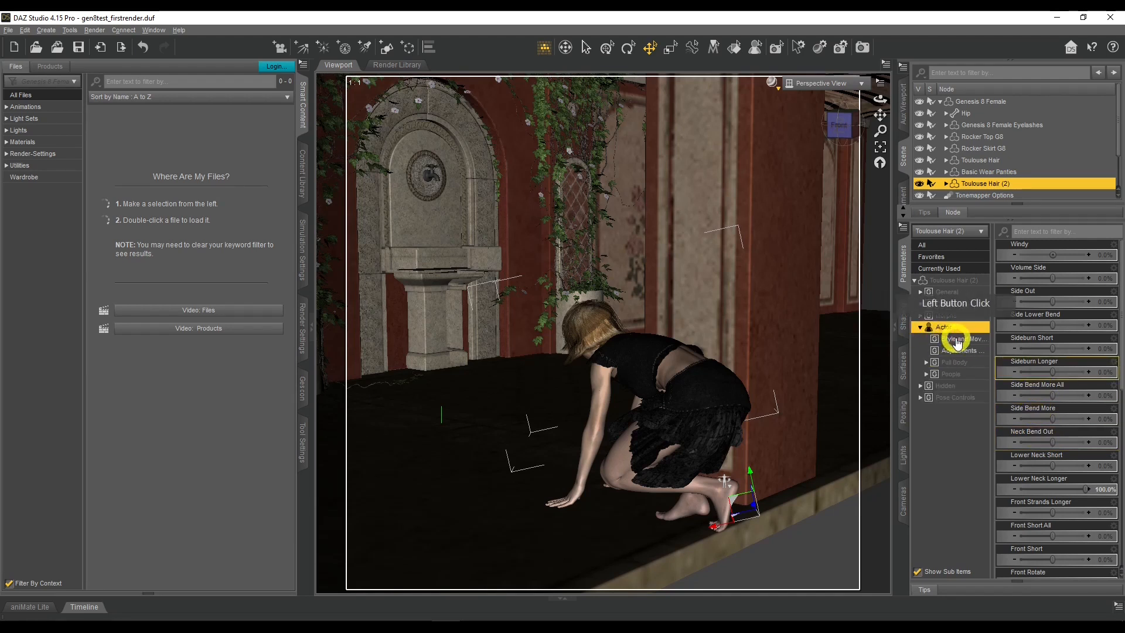
pyautogui.scroll(-8, 1060, 375)
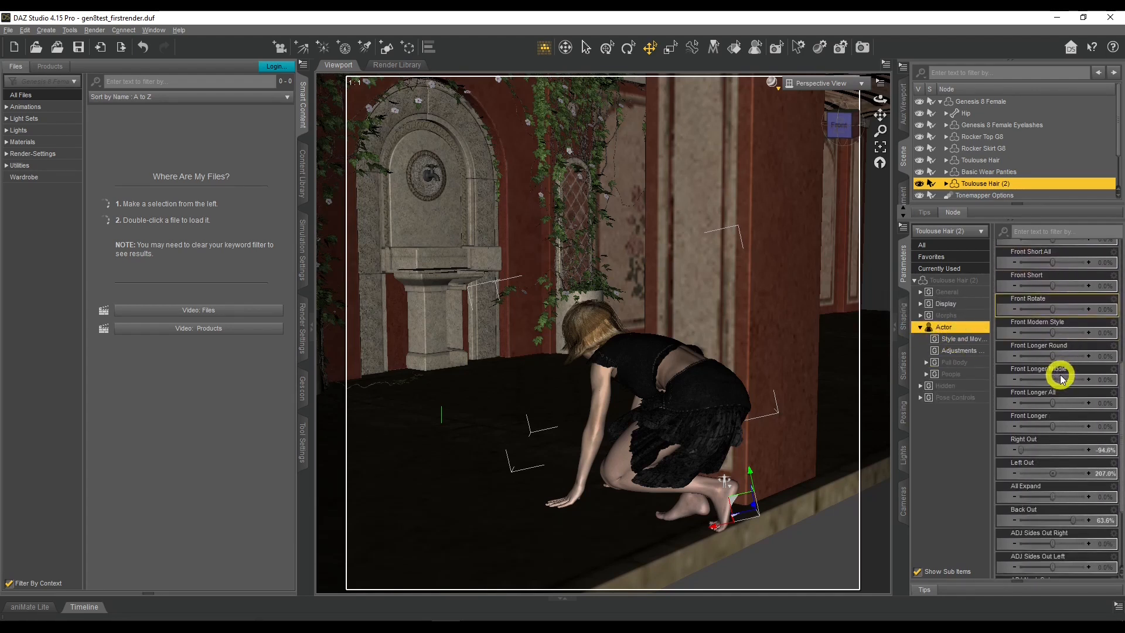
pyautogui.moveTo(1077, 511); pyautogui.dragTo(1091, 509)
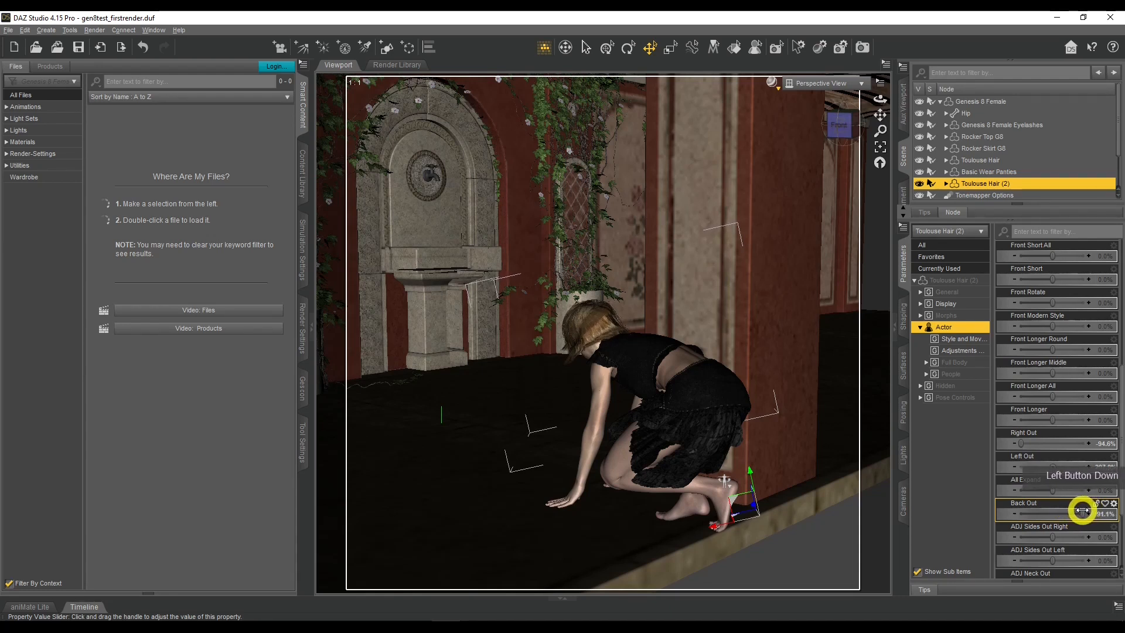
pyautogui.moveTo(1079, 510); pyautogui.dragTo(1079, 510)
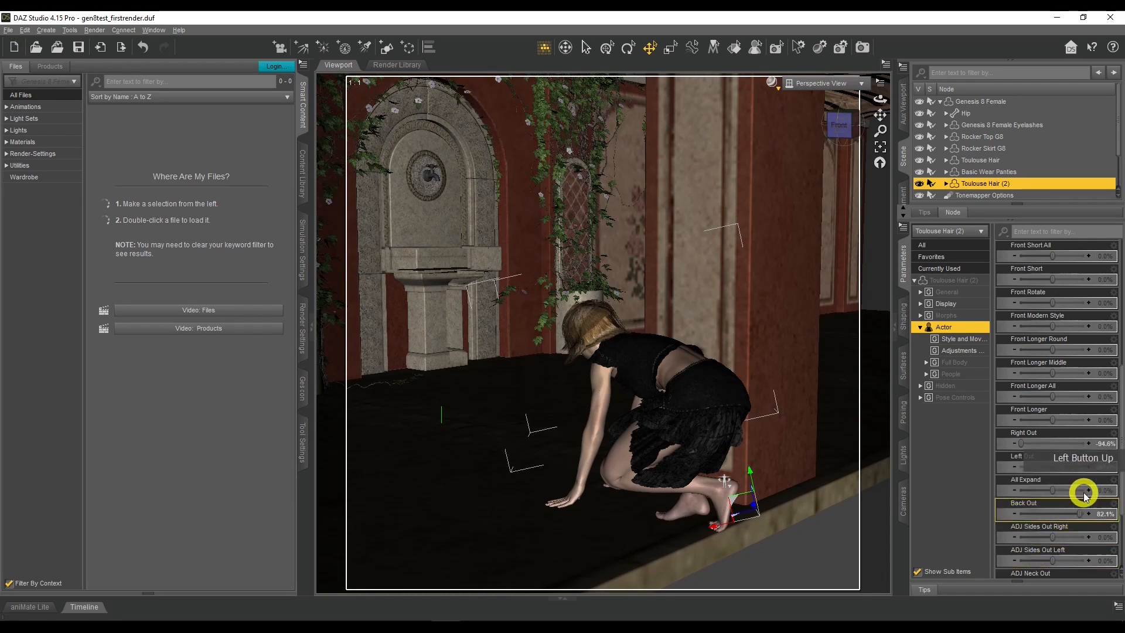
# Lower the duplicate hair's Left Out morph to about 98.7%
pyautogui.moveTo(1053, 466); pyautogui.dragTo(1048, 466)
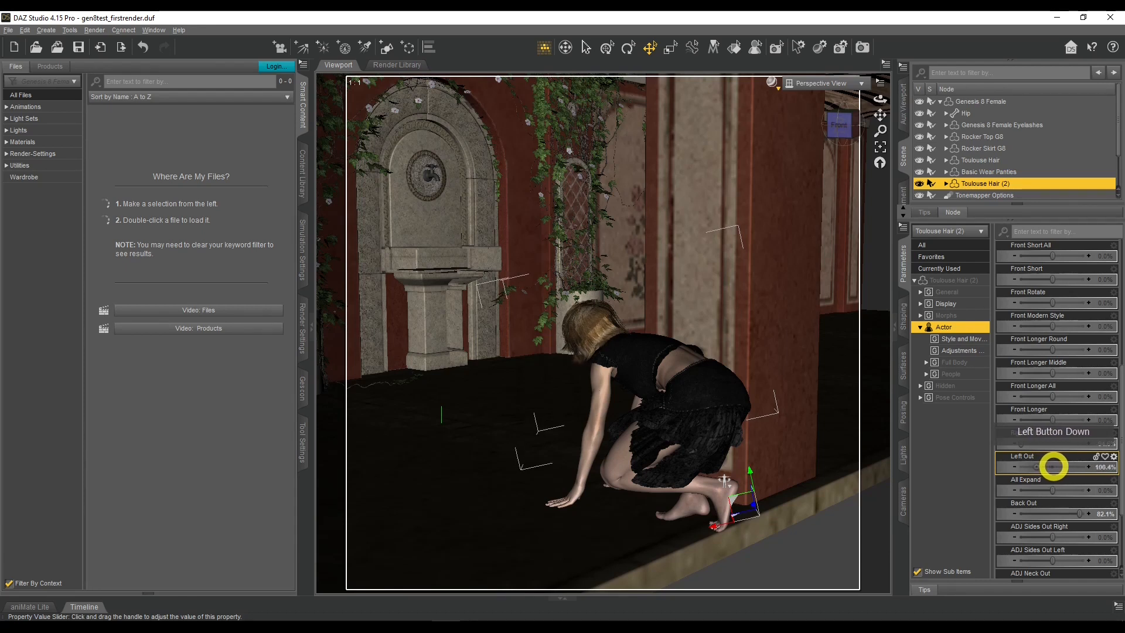
pyautogui.moveTo(1053, 465); pyautogui.dragTo(1053, 466)
pyautogui.moveTo(1053, 465); pyautogui.dragTo(1054, 465)
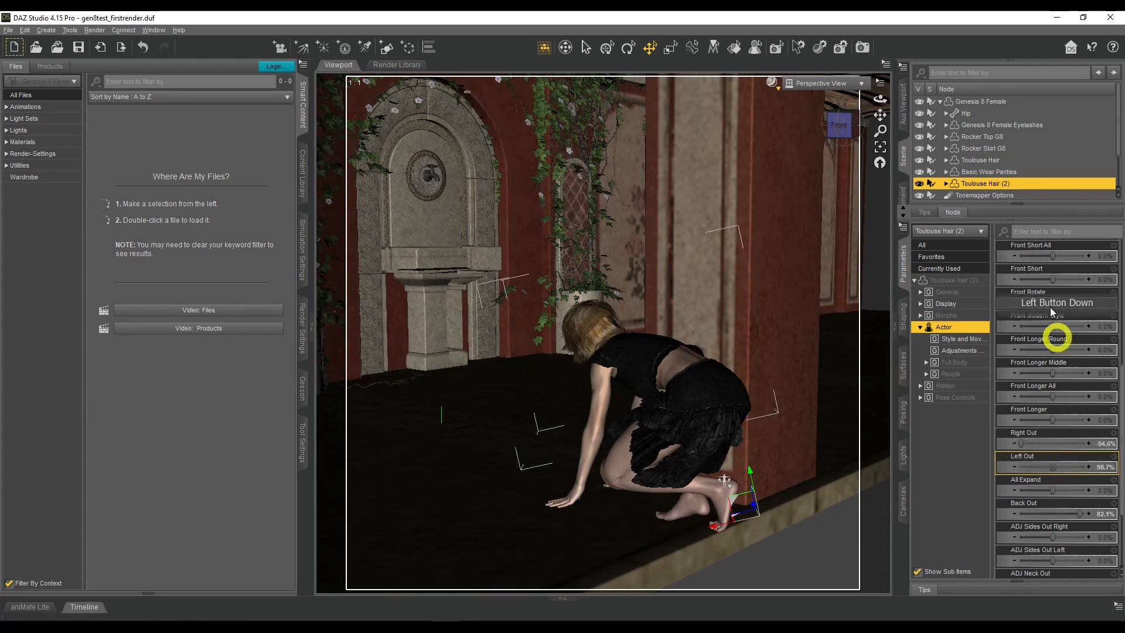
# Set the Windy morph of the original Toulouse Hair to about 375.2%
pyautogui.click(975, 160)
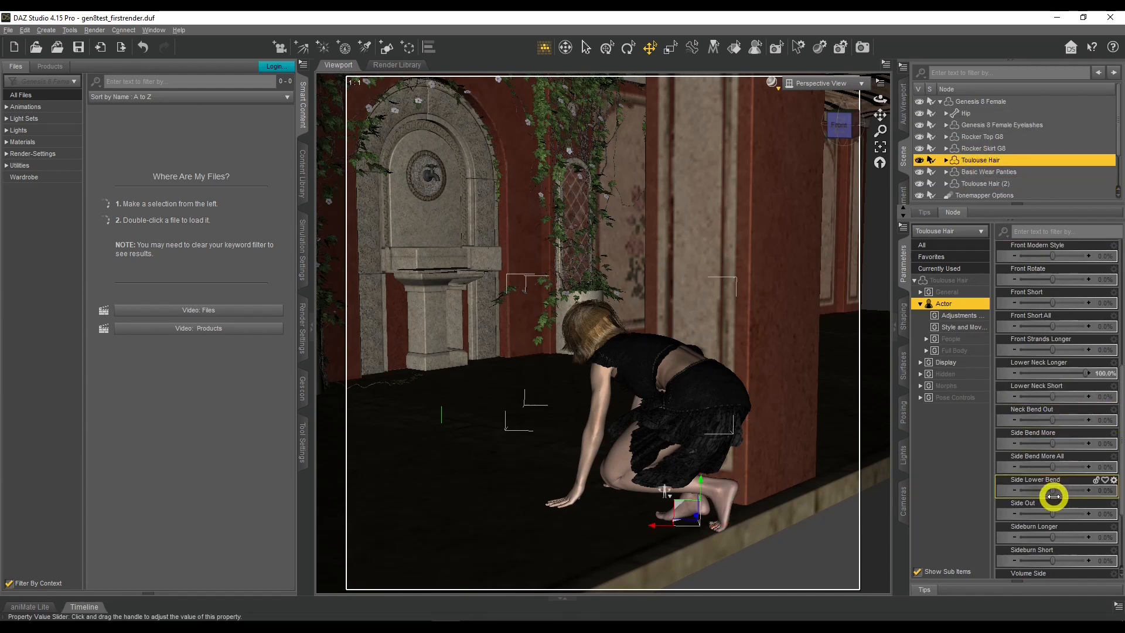
pyautogui.scroll(-3, 1056, 501)
pyautogui.moveTo(1053, 499)
pyautogui.mouseDown()
pyautogui.moveTo(1038, 494)
pyautogui.moveTo(1052, 498)
pyautogui.mouseUp()
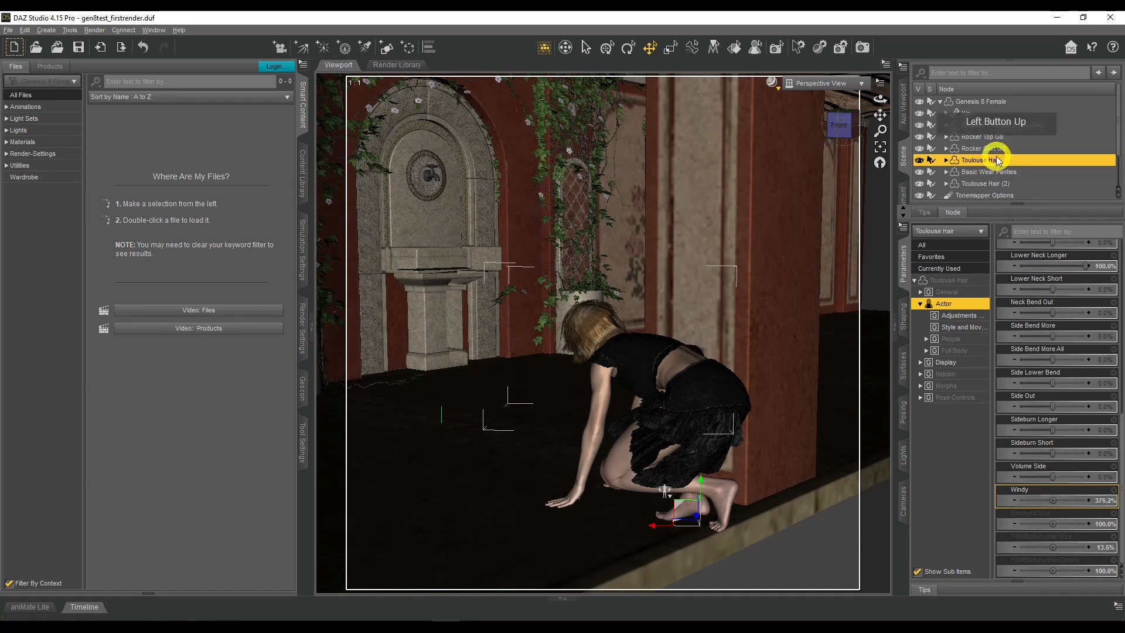
# Lift the limits on the duplicate hair's Windy morph in its parameter settings and set it to about 211.8%
pyautogui.click(984, 183)
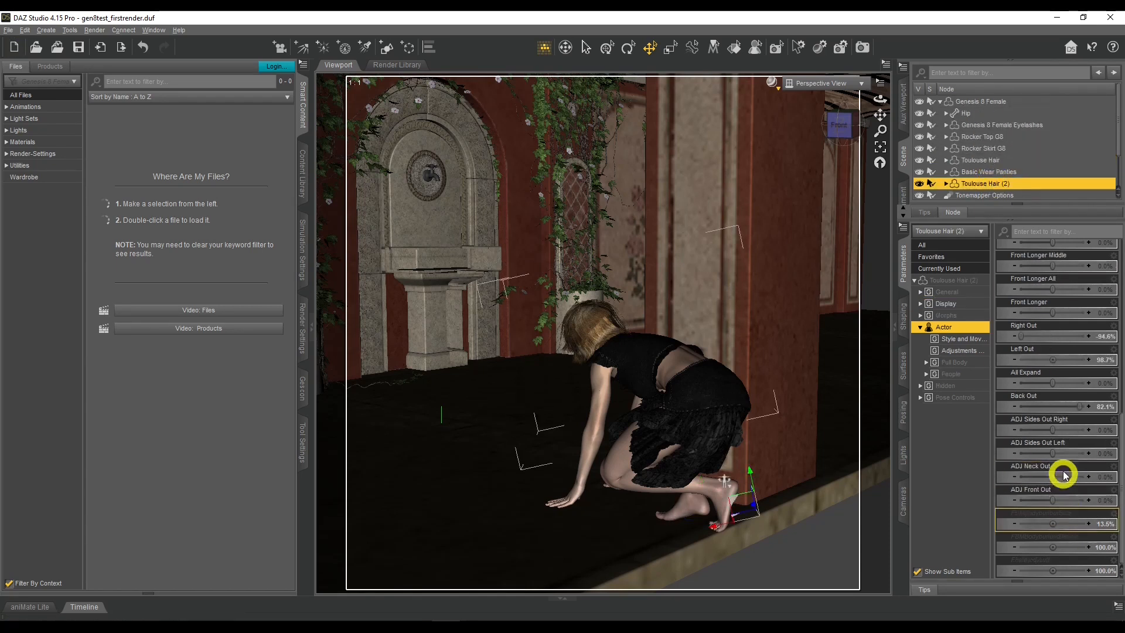
pyautogui.scroll(10, 1062, 417)
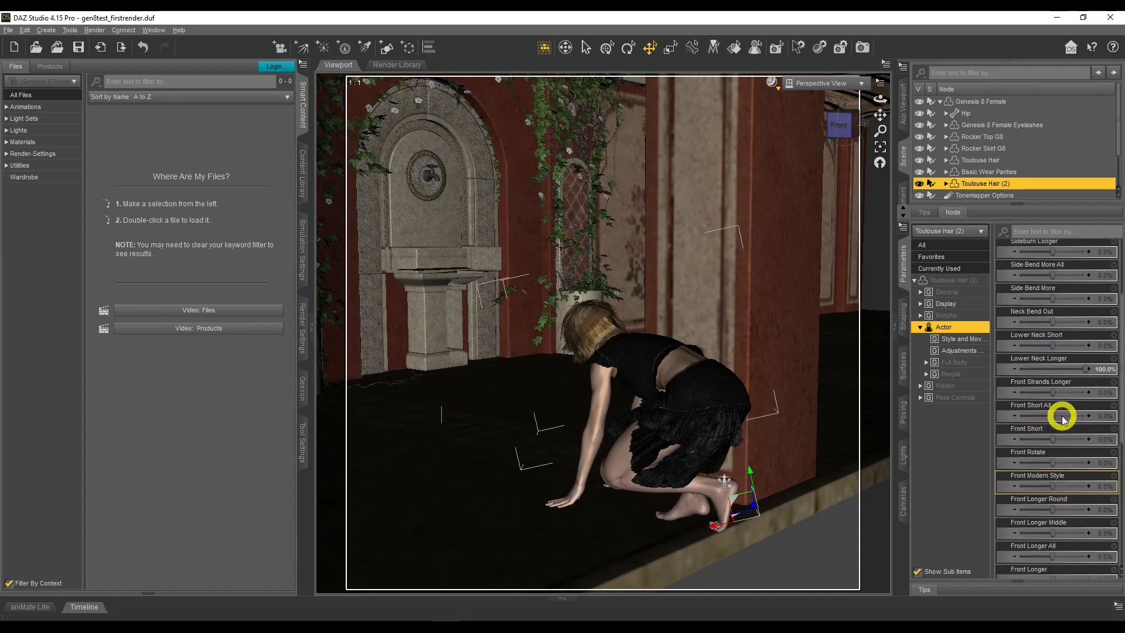
pyautogui.click(1114, 245)
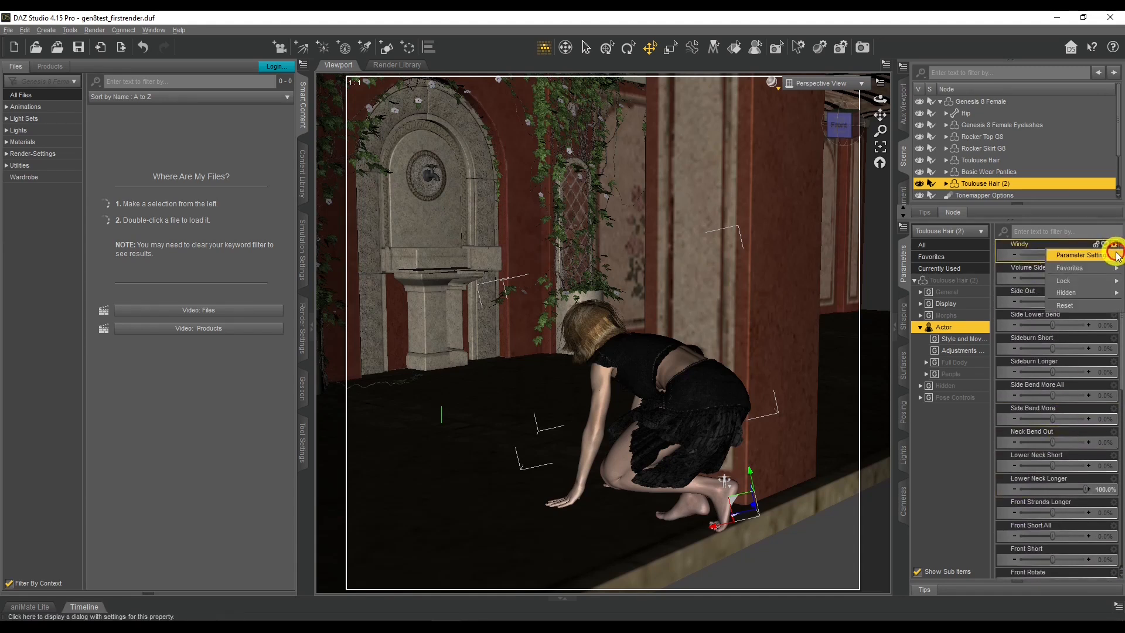
pyautogui.click(1084, 253)
pyautogui.click(663, 450)
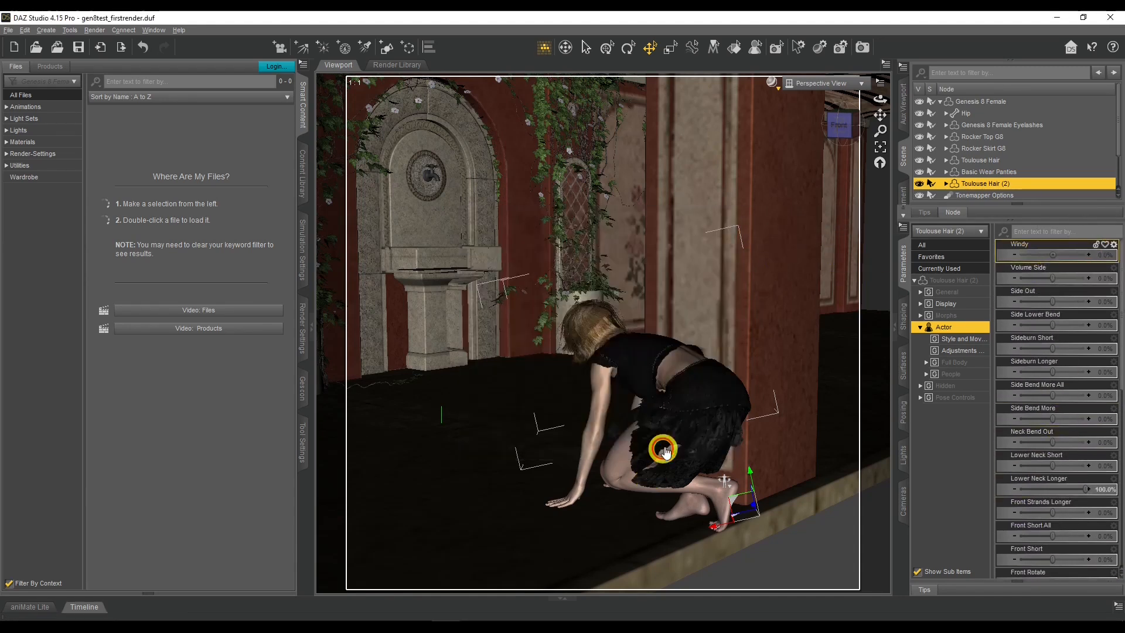
pyautogui.moveTo(1052, 256)
pyautogui.mouseDown()
pyautogui.moveTo(1063, 256)
pyautogui.moveTo(1052, 258)
pyautogui.mouseUp()
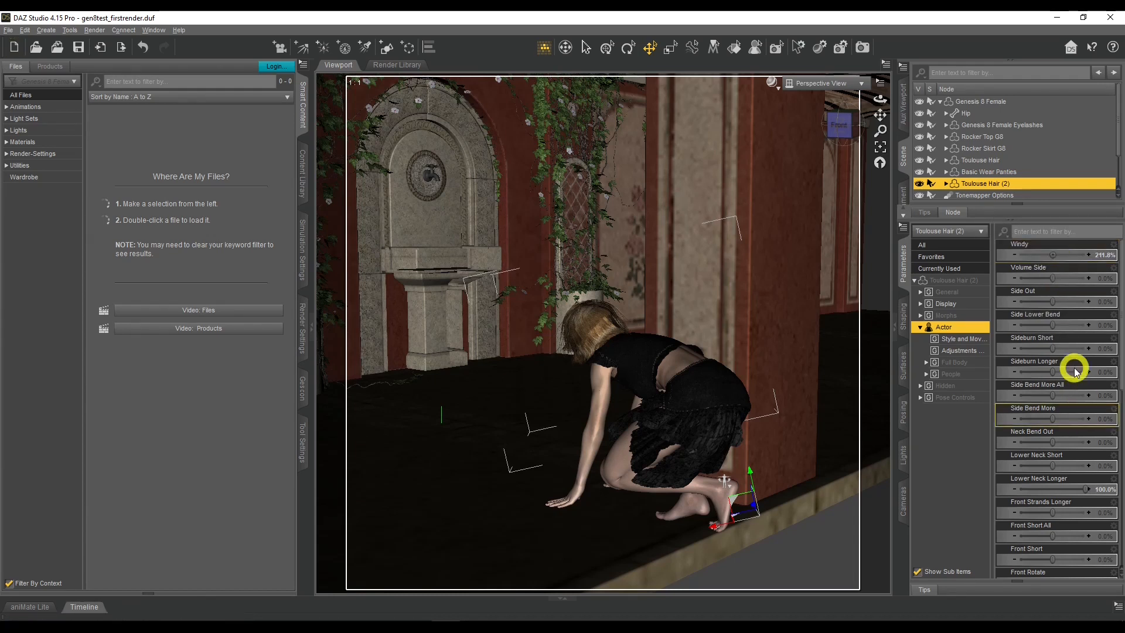
# Set the duplicate hair's Side Out morph to 100% and fine-tune its Left Out to about 98%
pyautogui.moveTo(1053, 302); pyautogui.dragTo(1116, 300)
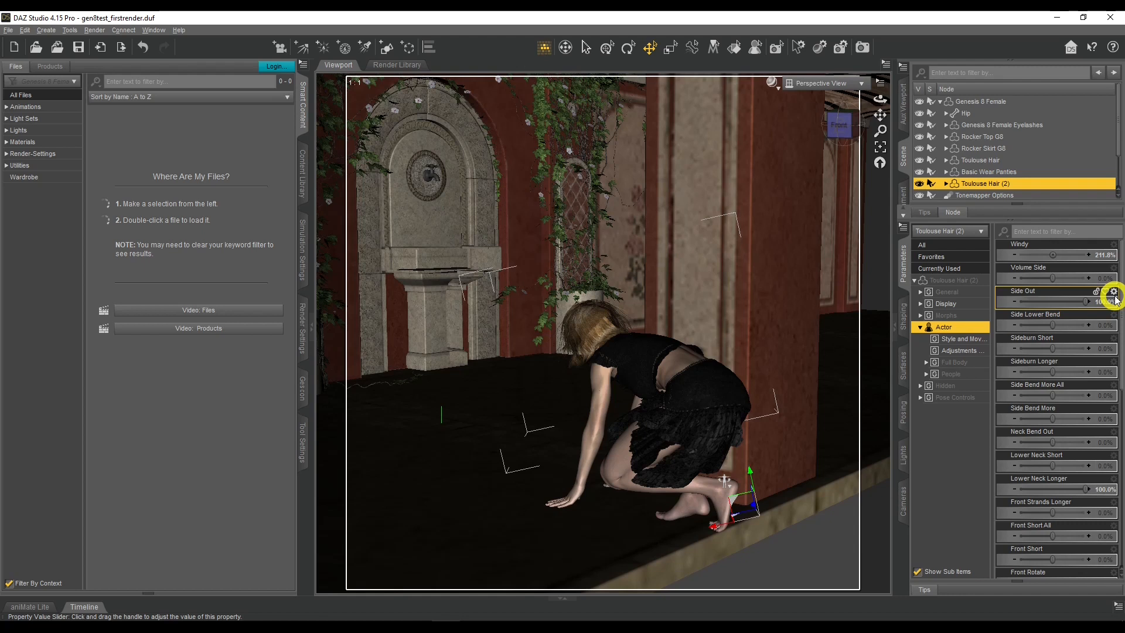
pyautogui.scroll(-6, 1066, 378)
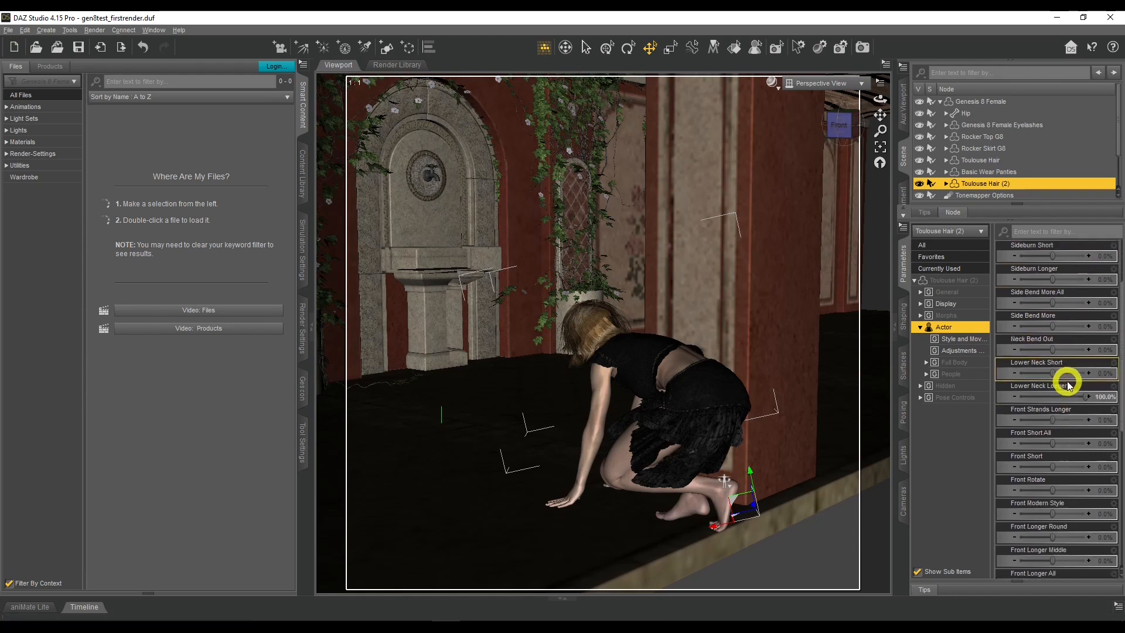
pyautogui.scroll(-6, 1067, 383)
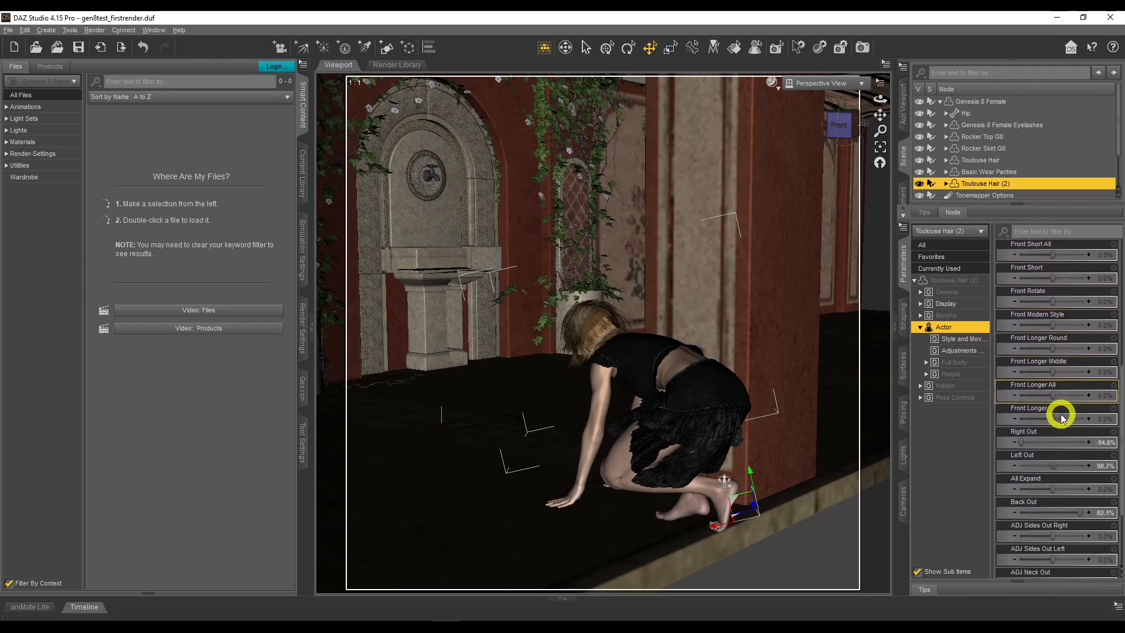
pyautogui.moveTo(1056, 465); pyautogui.dragTo(1054, 466)
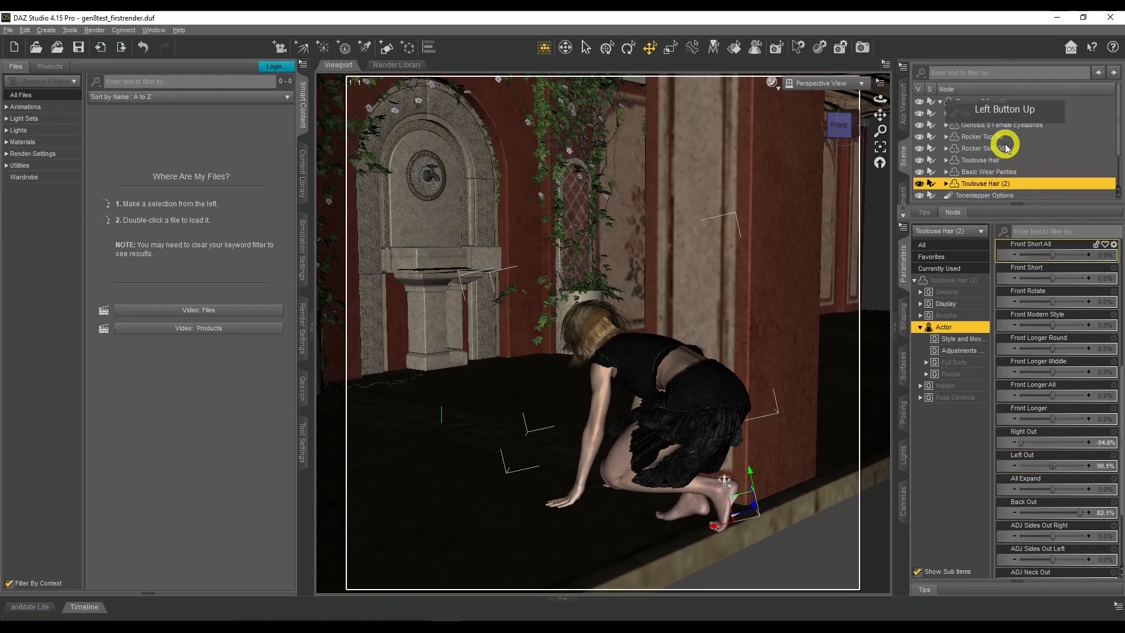
# Adjust the Left Out morph of the original Toulouse Hair to about 128.9%
pyautogui.click(984, 160)
pyautogui.click(1027, 391)
pyautogui.click(1072, 477)
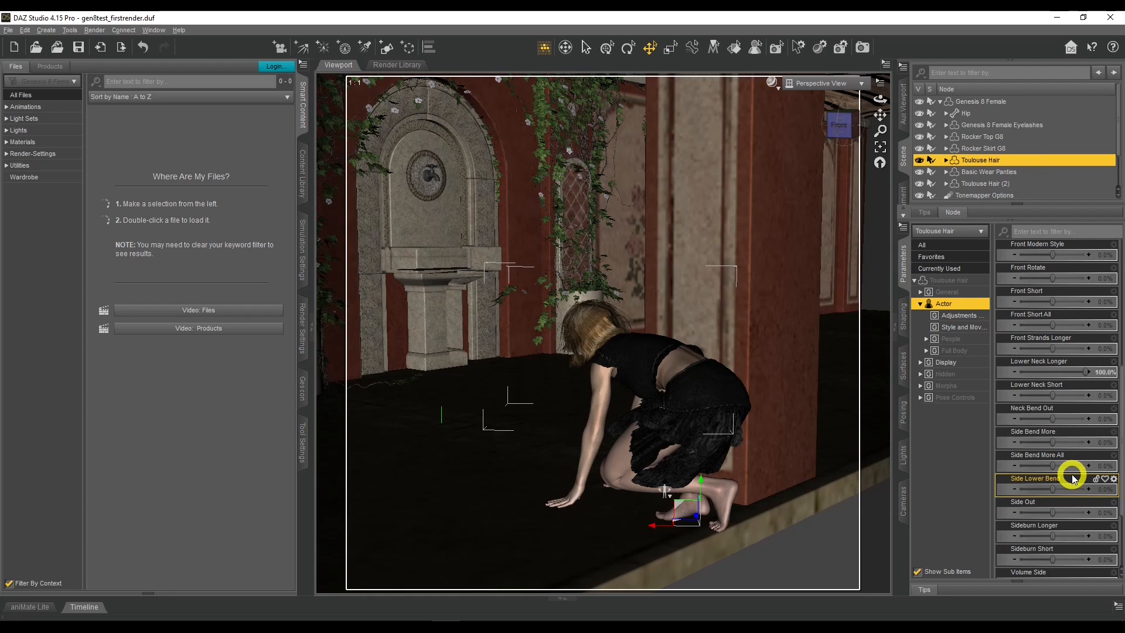
pyautogui.scroll(4, 1057, 462)
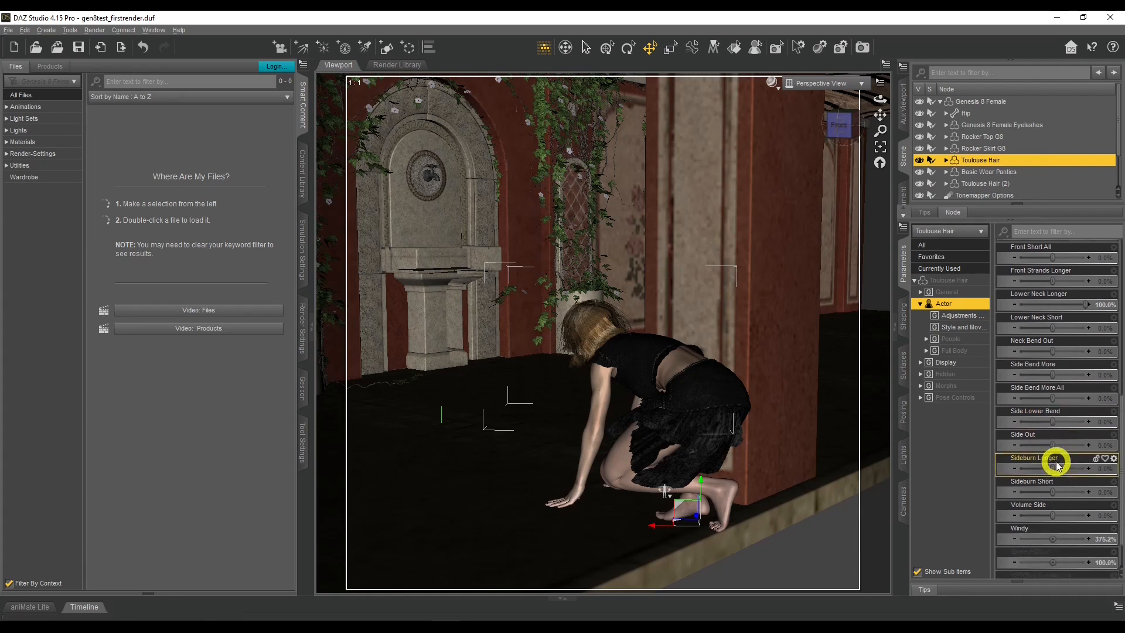
pyautogui.scroll(6, 1058, 463)
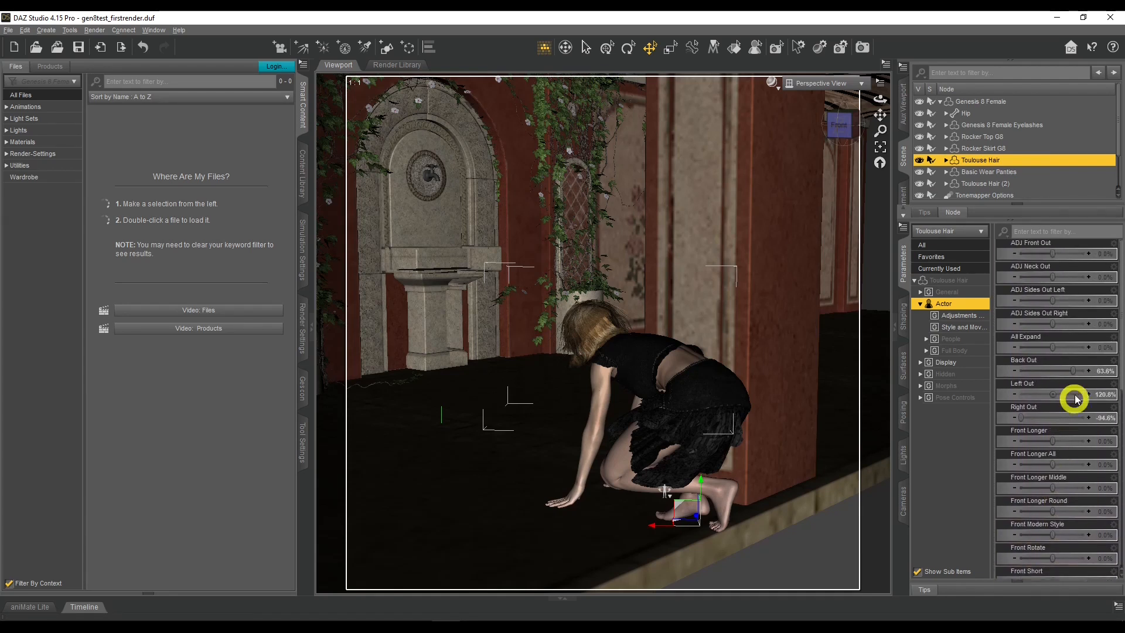
pyautogui.click(1052, 394)
pyautogui.click(1000, 158)
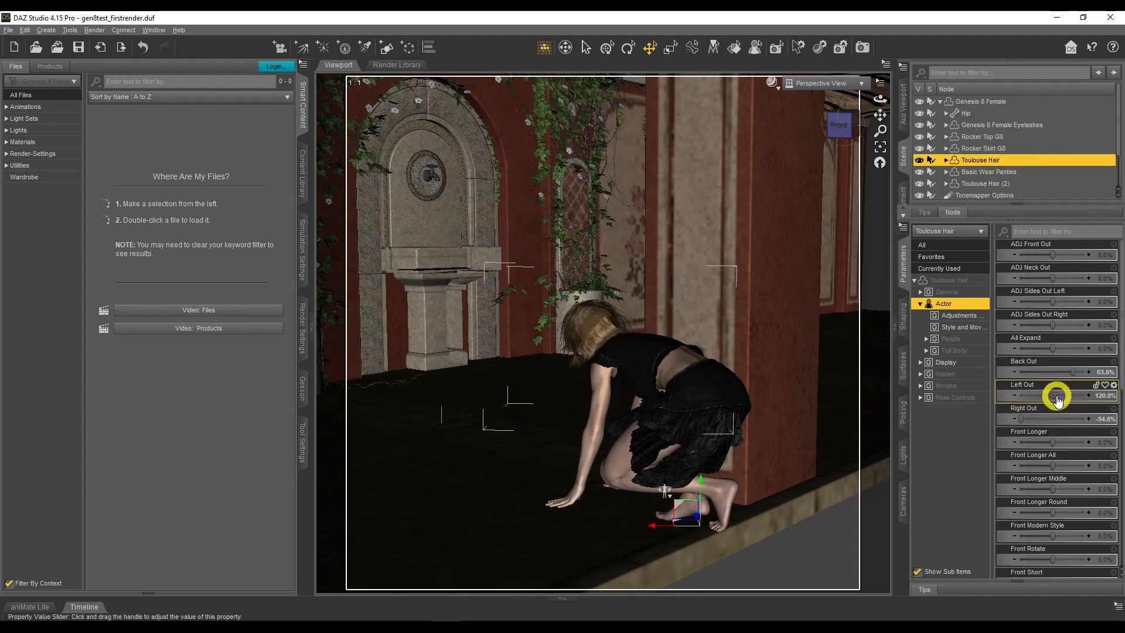
pyautogui.moveTo(1058, 394)
pyautogui.mouseDown()
pyautogui.moveTo(1067, 389)
pyautogui.moveTo(1053, 395)
pyautogui.mouseUp()
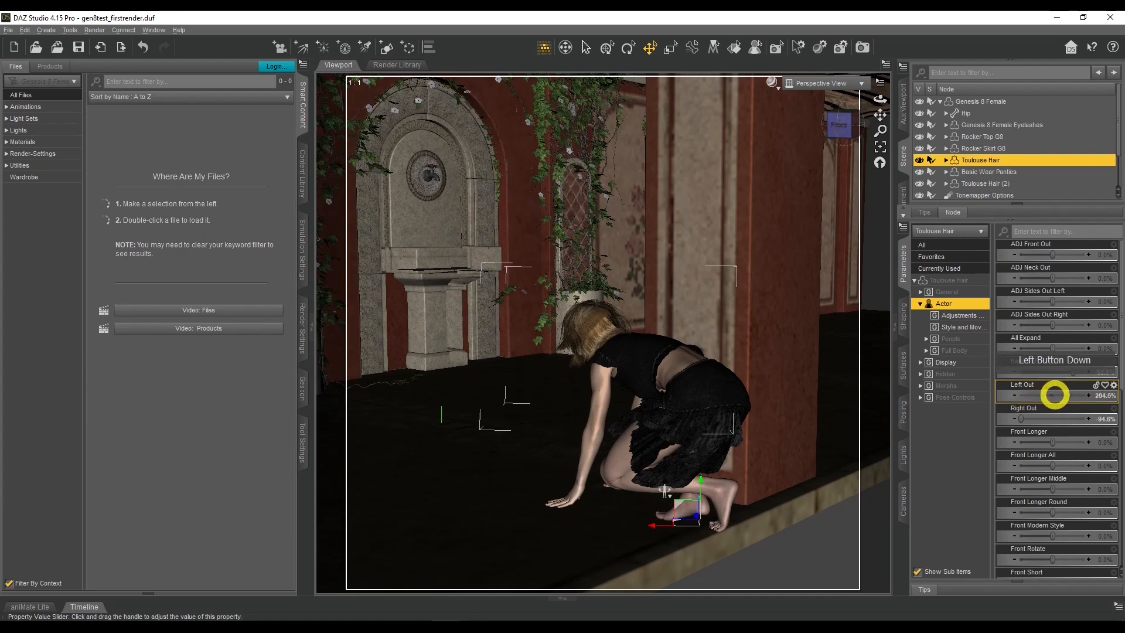
pyautogui.moveTo(1069, 395); pyautogui.dragTo(1050, 395)
# Try the All Expand and ADJ Sides Out Left morphs on the original Toulouse Hair, resetting each one
pyautogui.moveTo(1053, 348)
pyautogui.mouseDown()
pyautogui.moveTo(1098, 347)
pyautogui.moveTo(1044, 346)
pyautogui.mouseUp()
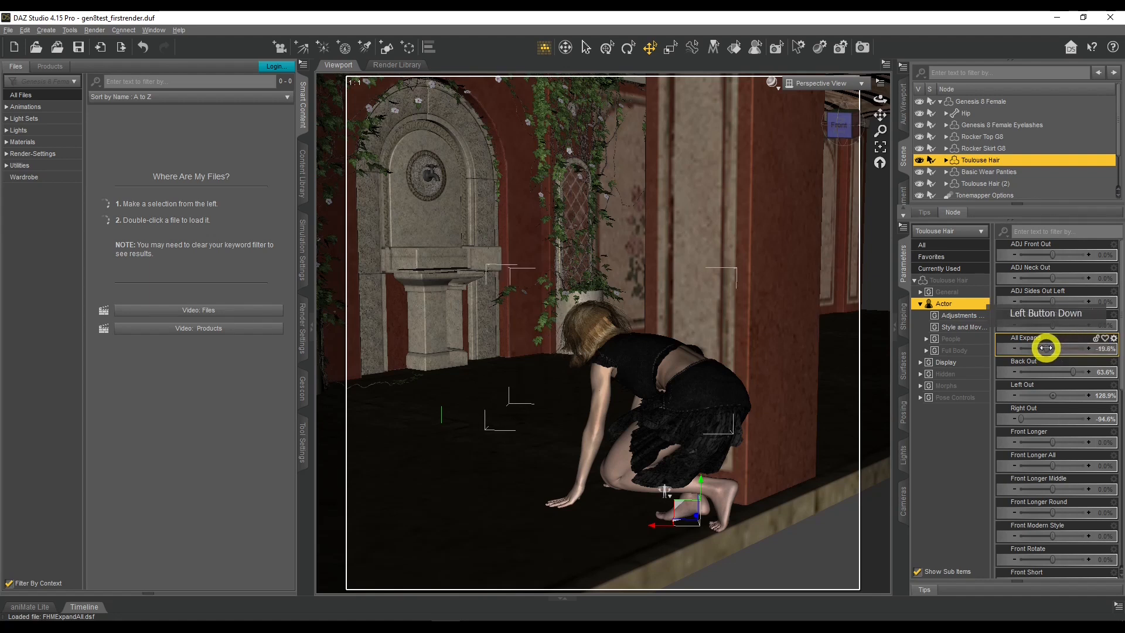
pyautogui.keyDown('alt'); pyautogui.click(1103, 348); pyautogui.keyUp('alt')
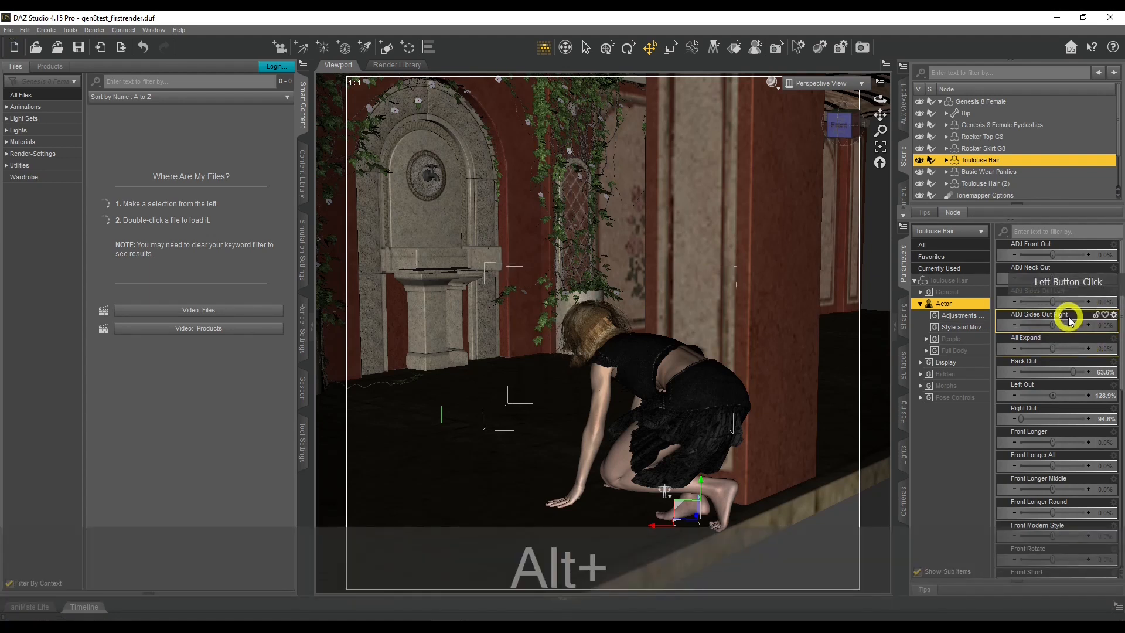
pyautogui.moveTo(1053, 302); pyautogui.dragTo(1017, 302)
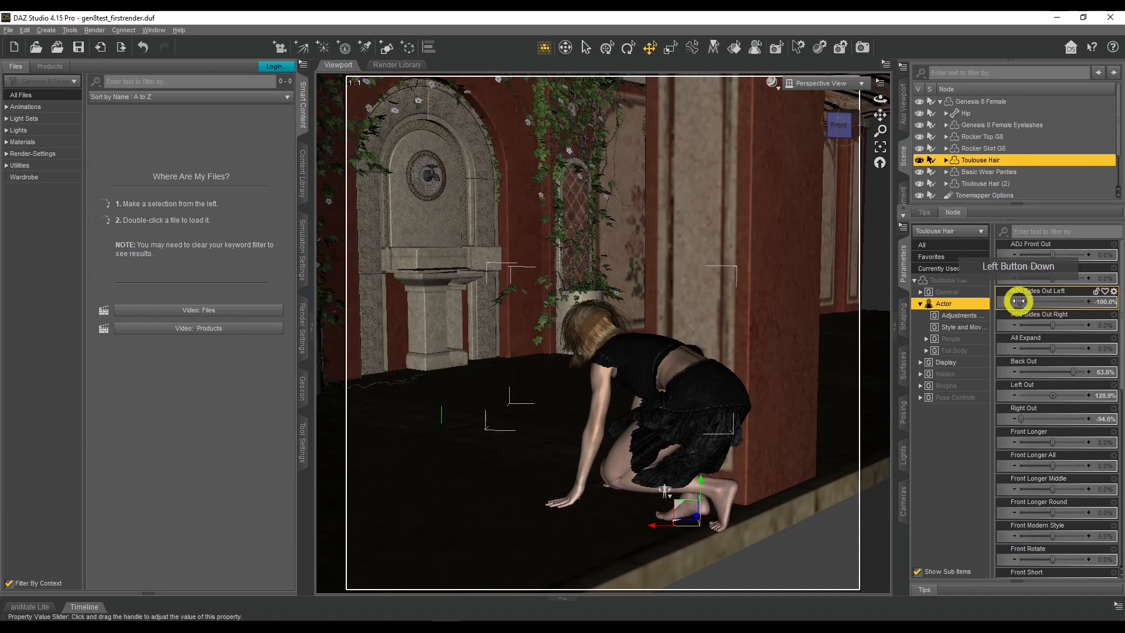
pyautogui.keyDown('alt'); pyautogui.click(1106, 302); pyautogui.keyUp('alt')
# Try the Front Longer Round and Side Bend More morphs on the original Toulouse Hair, resetting each one
pyautogui.scroll(-3, 1078, 368)
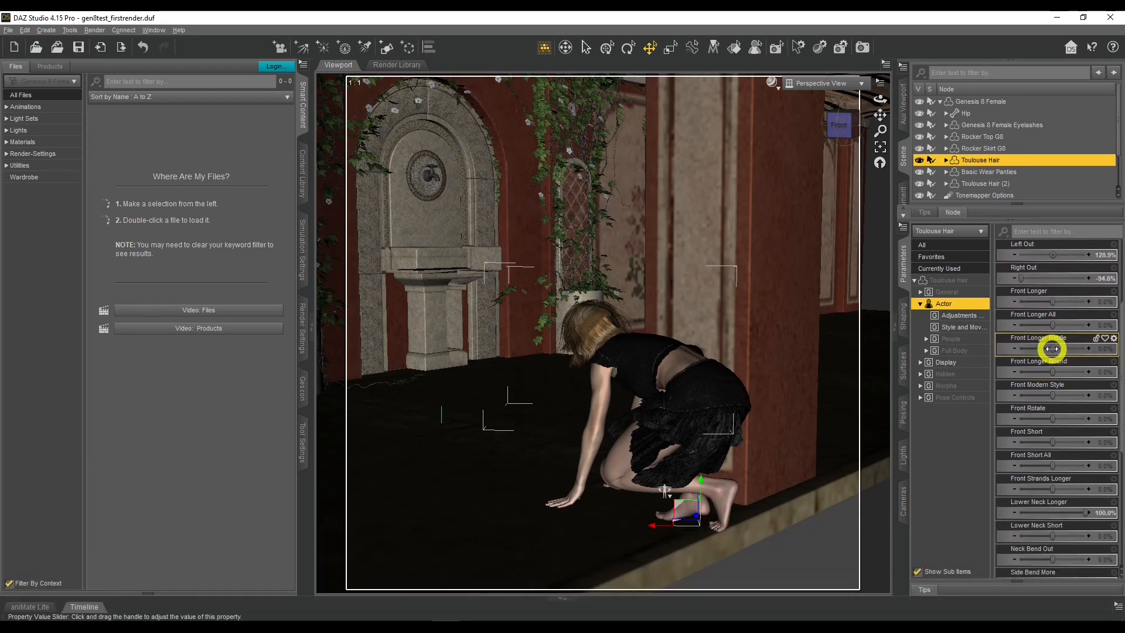
pyautogui.moveTo(1050, 367)
pyautogui.mouseDown()
pyautogui.moveTo(1082, 369)
pyautogui.moveTo(1055, 369)
pyautogui.mouseUp()
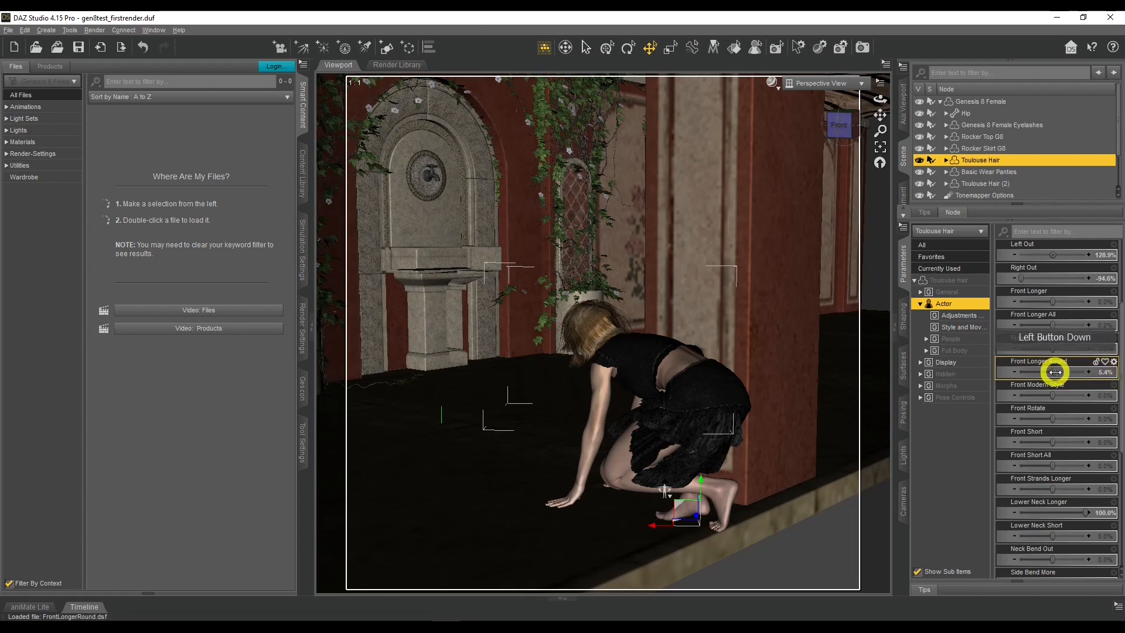
pyautogui.keyDown('alt'); pyautogui.click(1109, 373); pyautogui.keyUp('alt')
pyautogui.scroll(-2, 1066, 421)
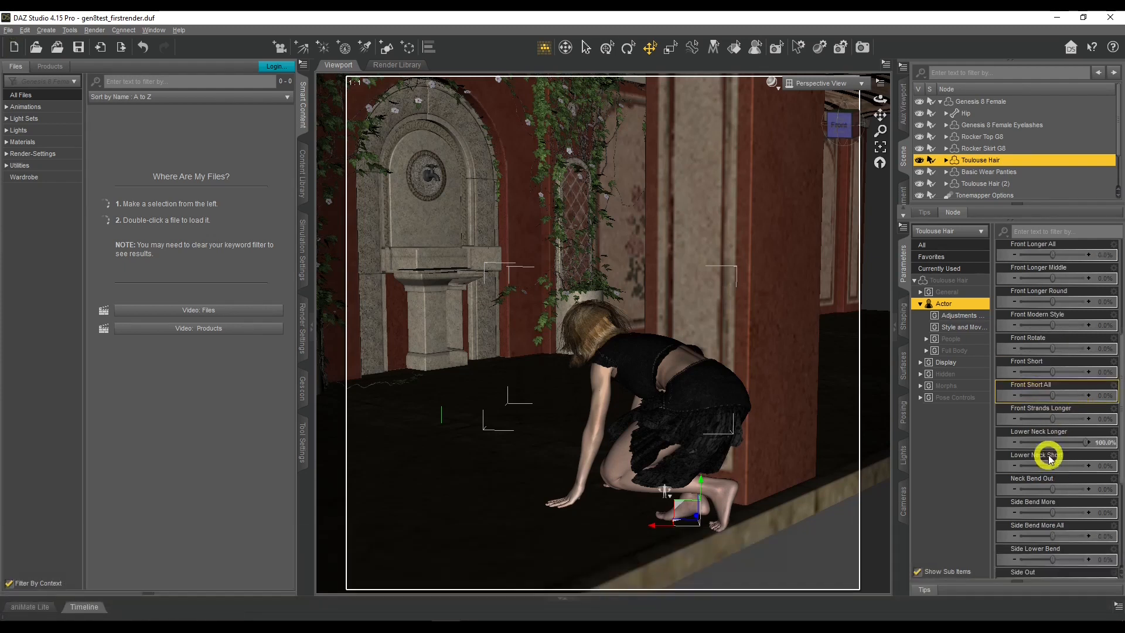
pyautogui.moveTo(1053, 512)
pyautogui.mouseDown()
pyautogui.moveTo(1088, 509)
pyautogui.moveTo(1059, 510)
pyautogui.mouseUp()
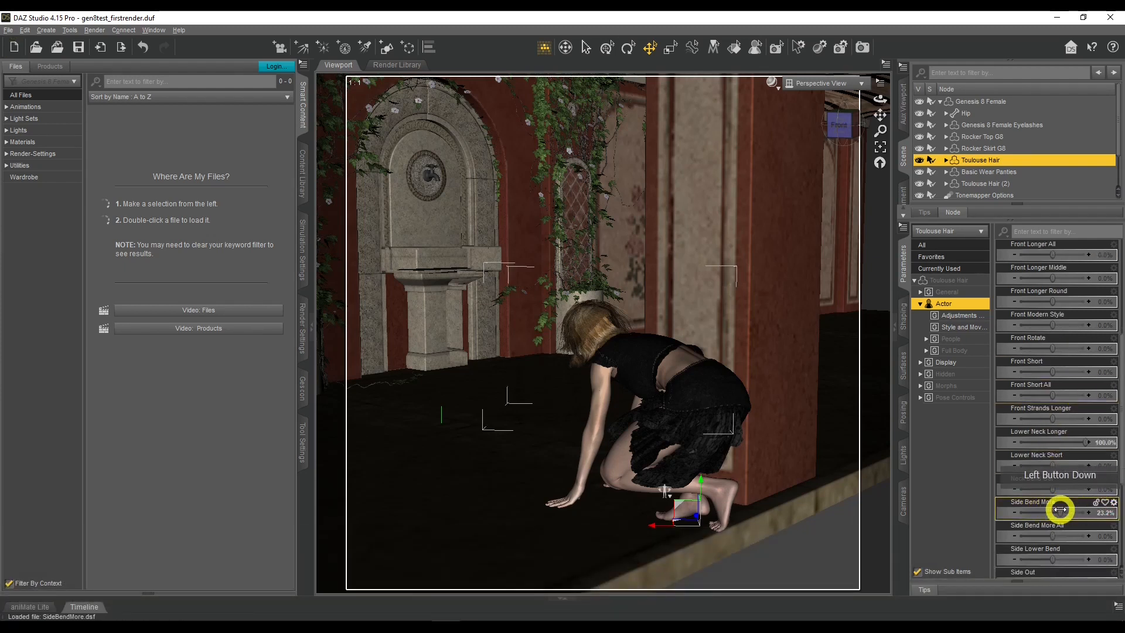
pyautogui.keyDown('alt'); pyautogui.click(1113, 515); pyautogui.keyUp('alt')
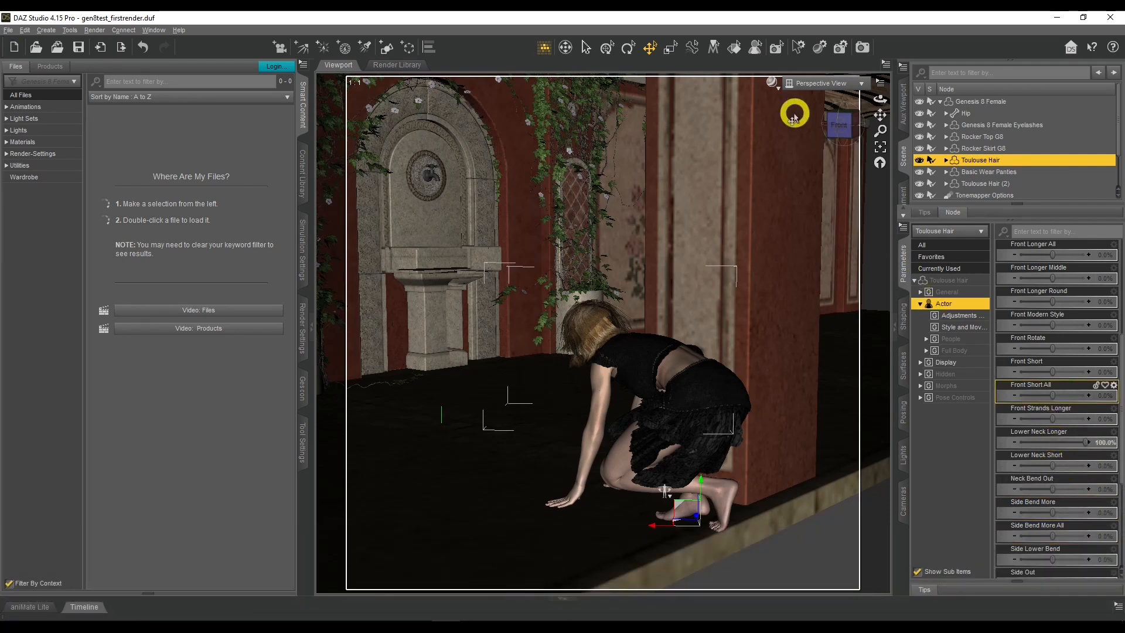
# Preview the scene with Iray rendering in the viewport and inspect the hair from the front and the side
pyautogui.click(770, 81)
pyautogui.click(783, 230)
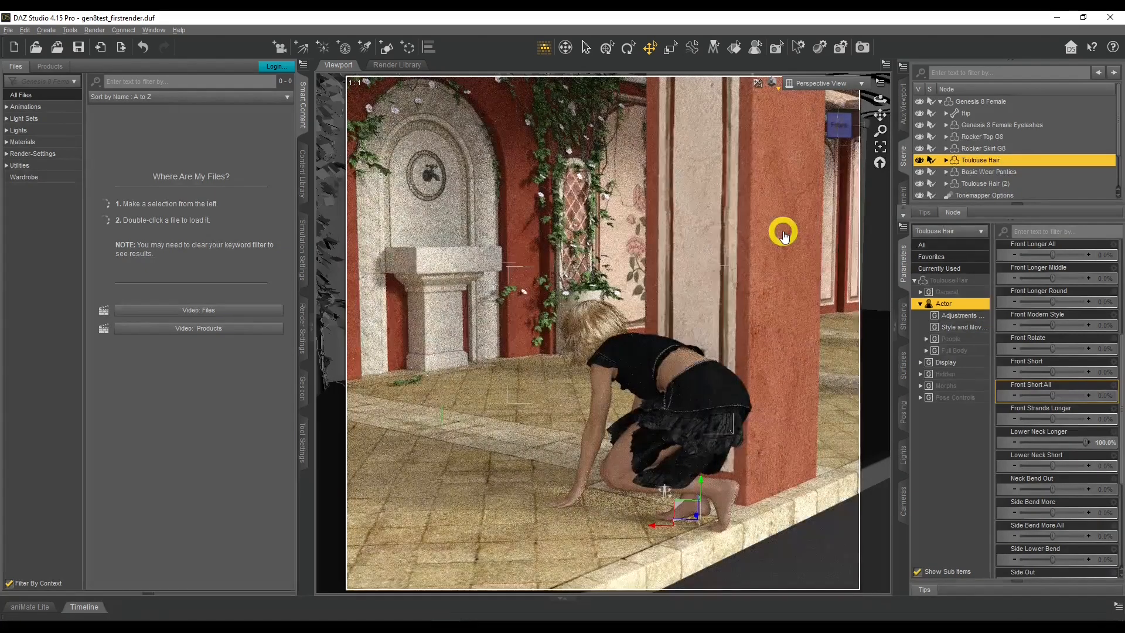
pyautogui.moveTo(868, 97)
pyautogui.mouseDown()
pyautogui.moveTo(912, 98)
pyautogui.moveTo(876, 97)
pyautogui.moveTo(884, 117)
pyautogui.moveTo(894, 95)
pyautogui.moveTo(884, 100)
pyautogui.moveTo(894, 133)
pyautogui.moveTo(881, 98)
pyautogui.mouseUp()
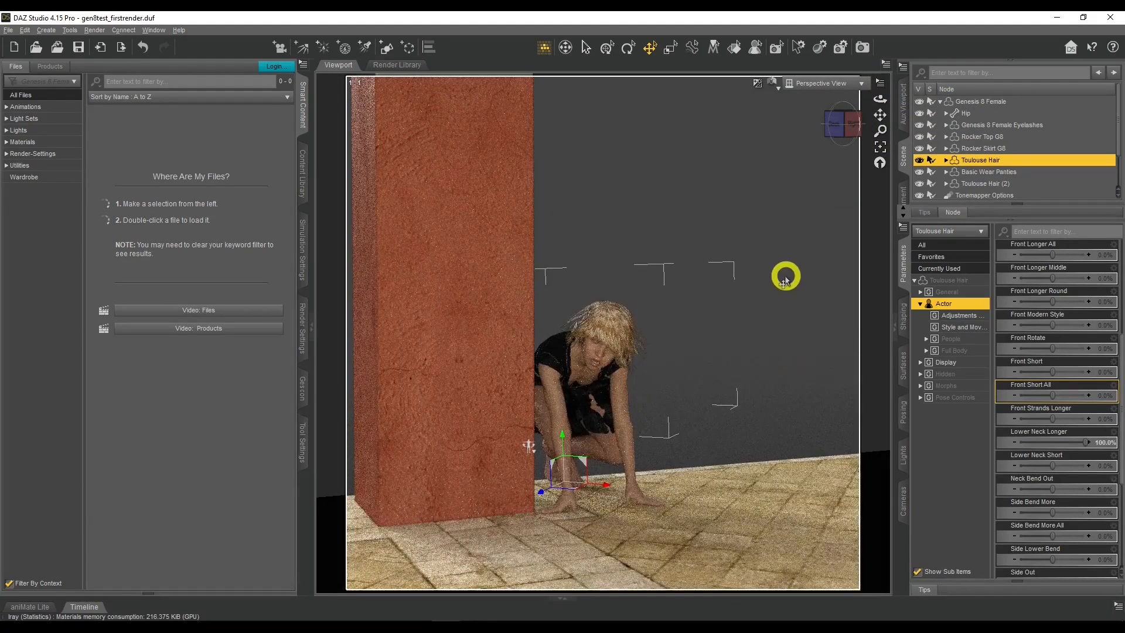
pyautogui.moveTo(882, 98)
pyautogui.mouseDown()
pyautogui.moveTo(865, 101)
pyautogui.moveTo(882, 100)
pyautogui.mouseUp()
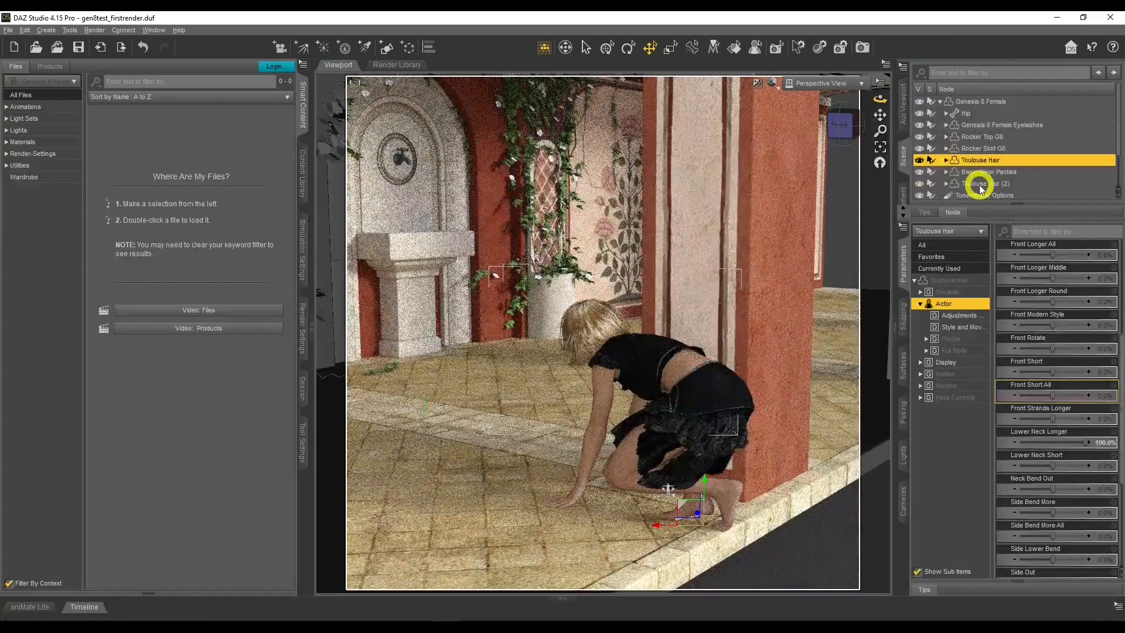
# Compare the rendered hair with the duplicate Toulouse Hair hidden and shown, and review the duplicate's transform values
pyautogui.click(932, 184)
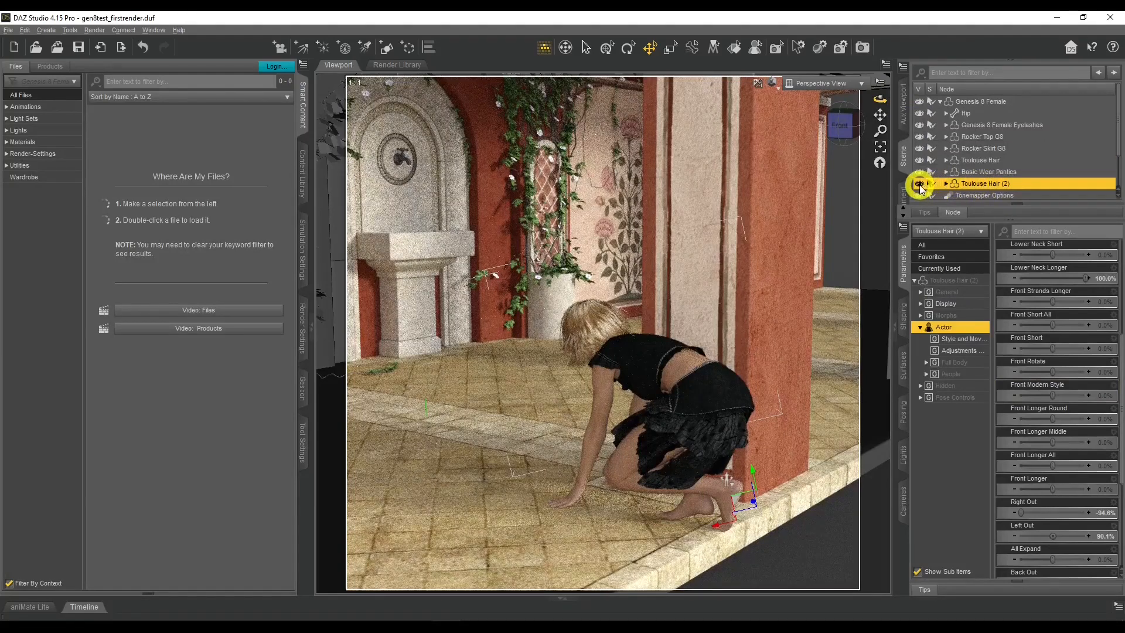
pyautogui.click(919, 184)
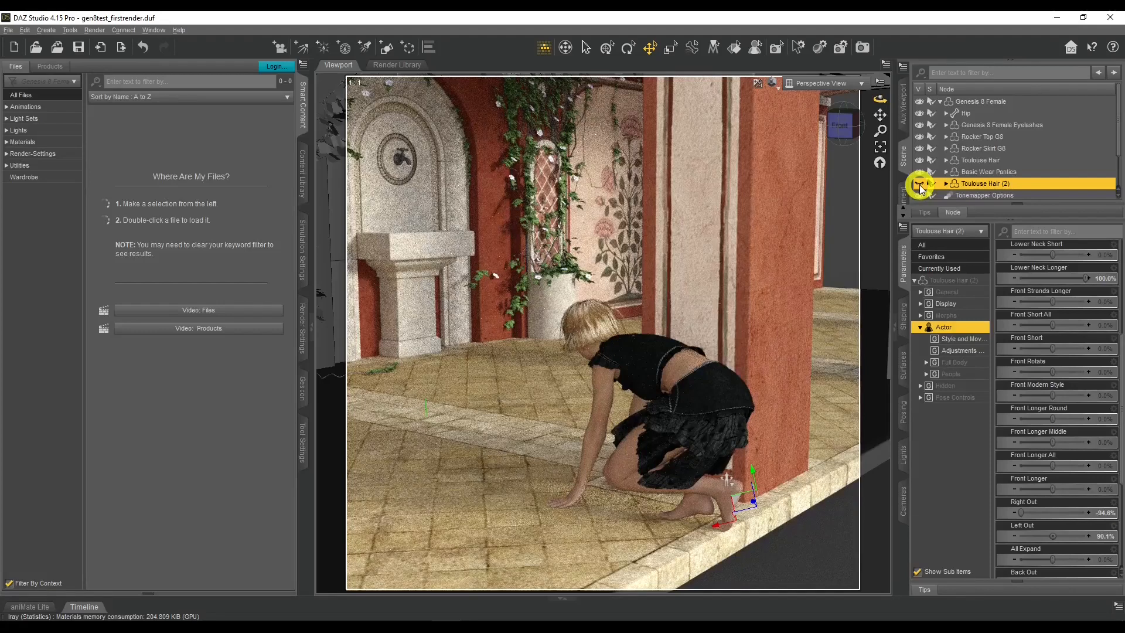
pyautogui.click(919, 184)
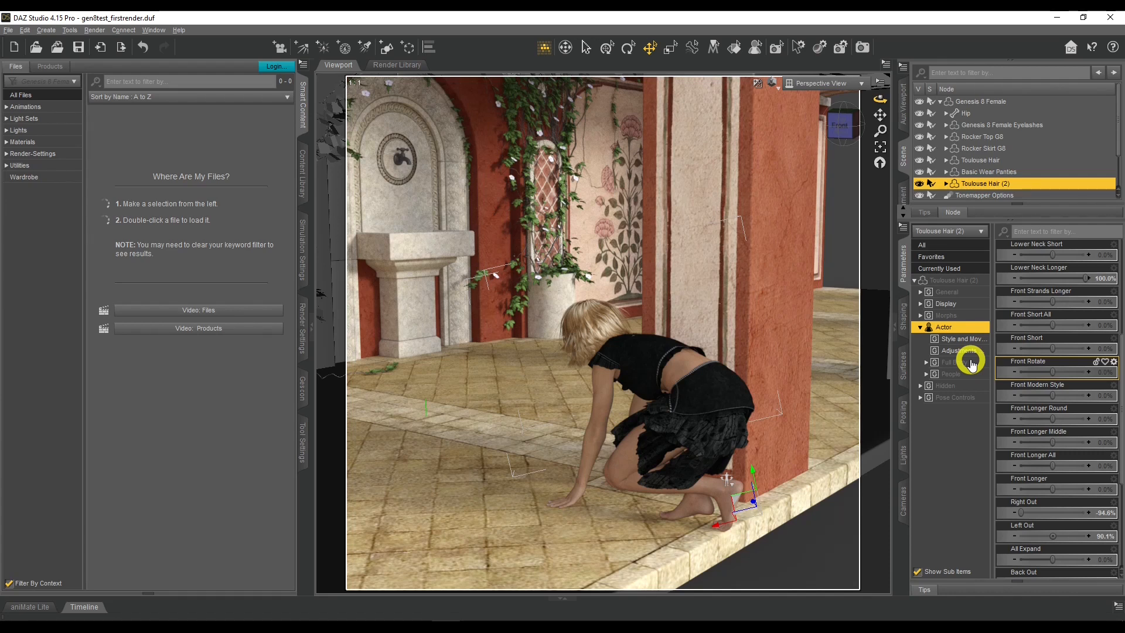
pyautogui.click(958, 280)
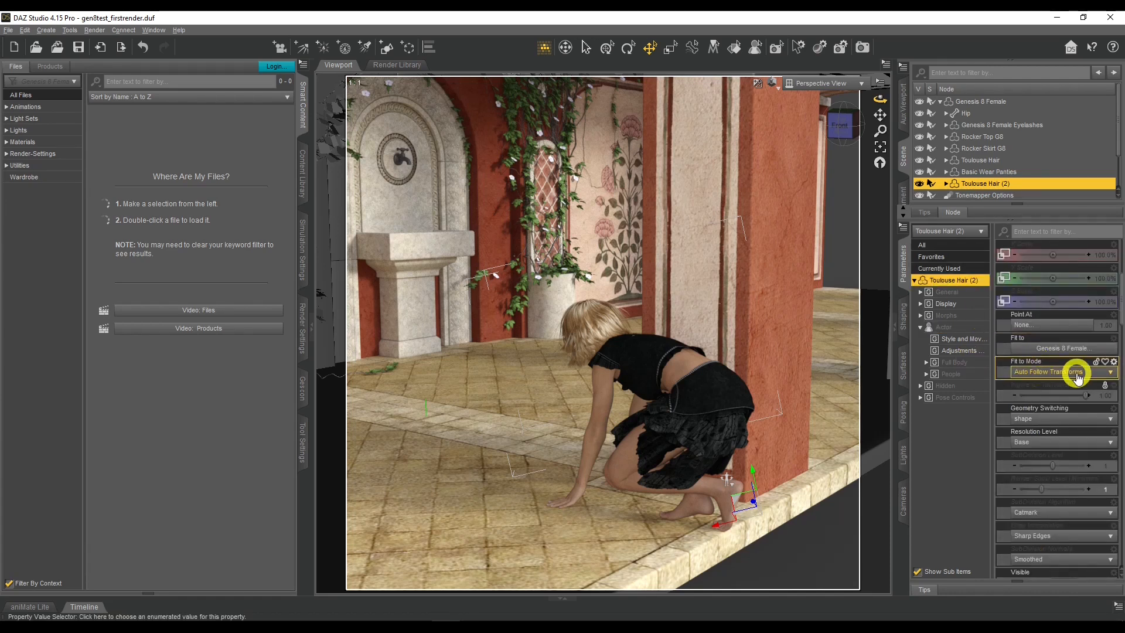
pyautogui.scroll(3, 1056, 372)
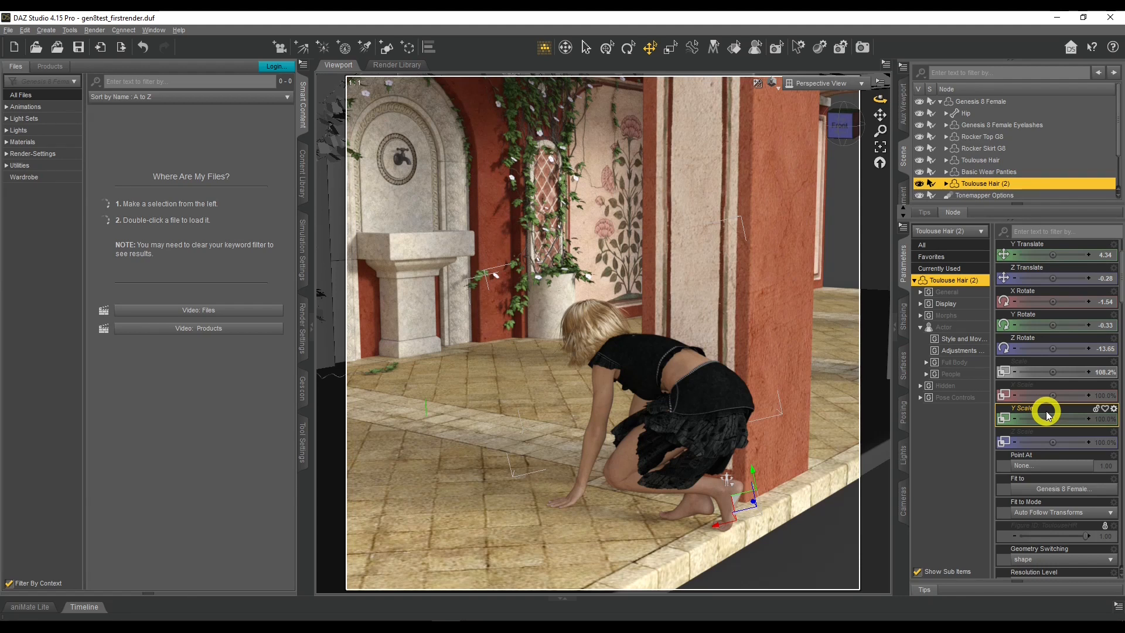
# Return the viewport from the Iray preview to the textured display and collapse the Genesis 8 Female hierarchy
pyautogui.click(758, 82)
pyautogui.click(774, 186)
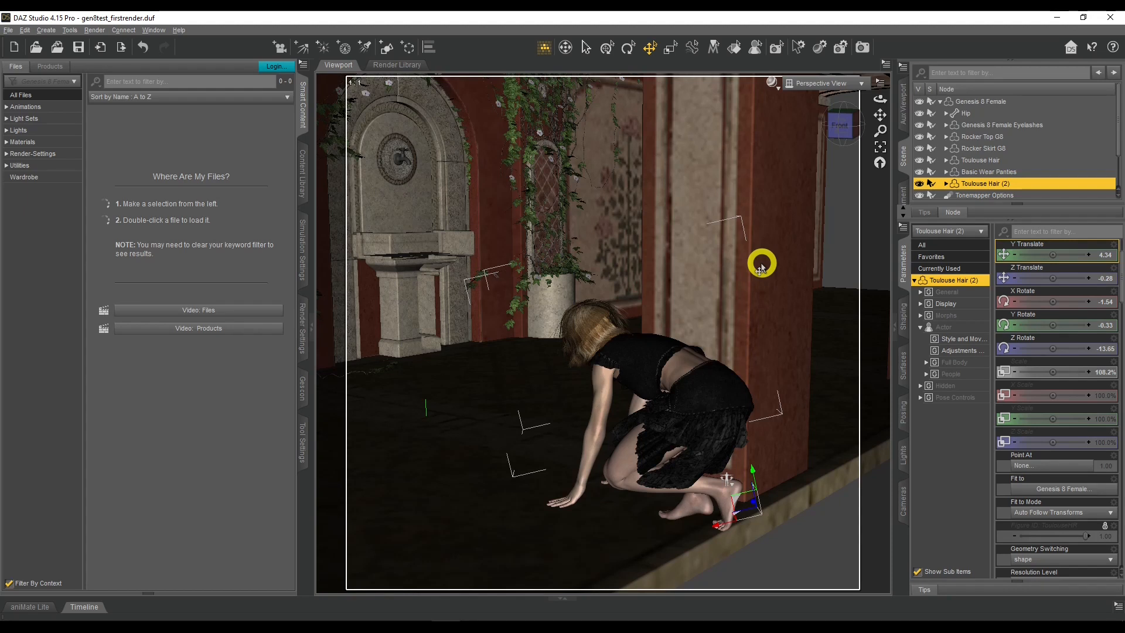
pyautogui.moveTo(881, 97); pyautogui.dragTo(882, 100)
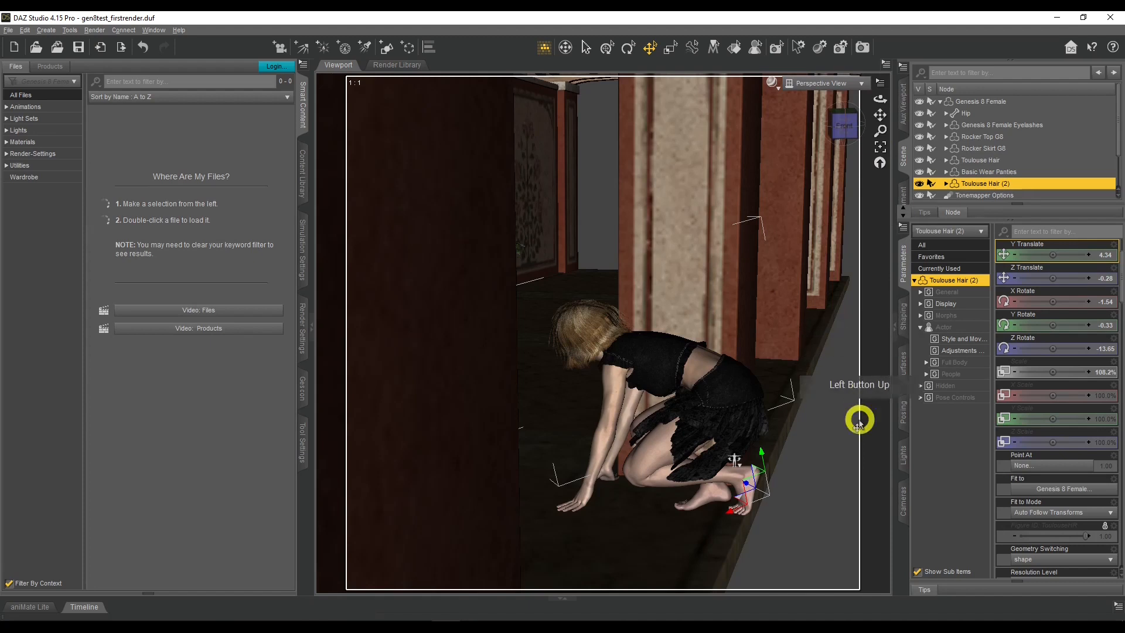
pyautogui.click(586, 47)
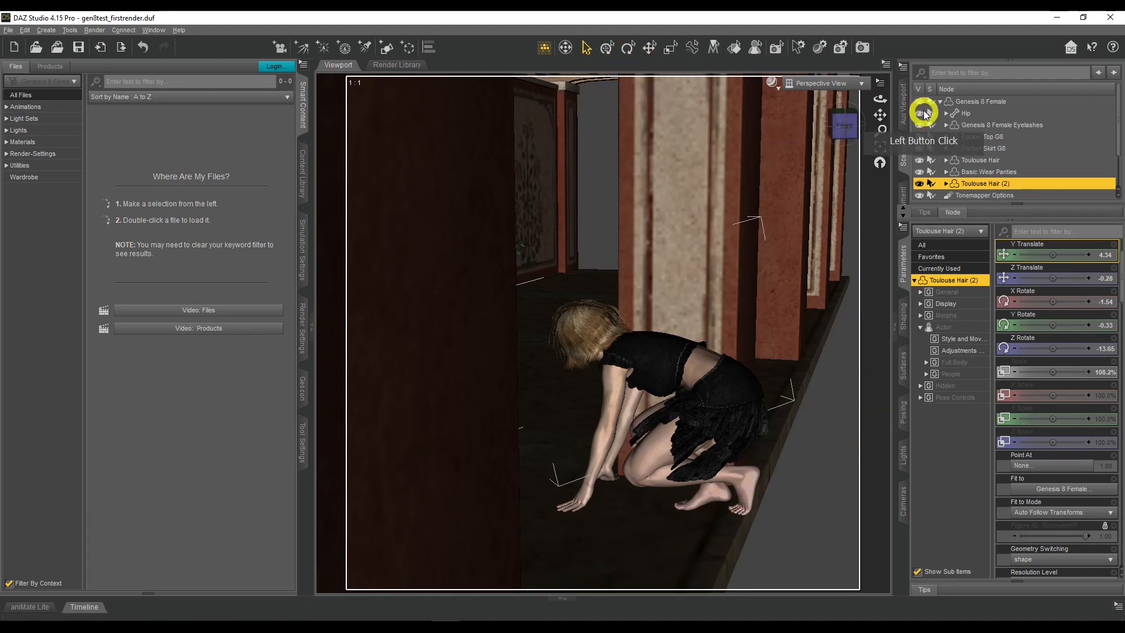
pyautogui.click(939, 103)
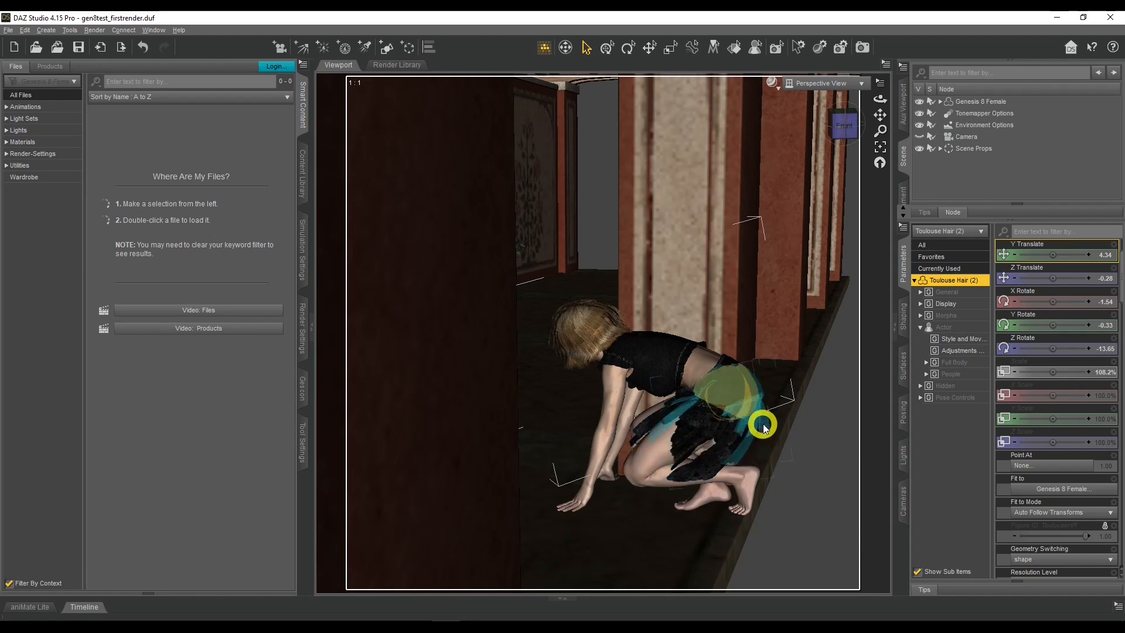
pyautogui.hotkey('ctrl', '2')
pyautogui.moveTo(774, 406)
pyautogui.mouseDown()
pyautogui.moveTo(772, 504)
pyautogui.moveTo(802, 476)
pyautogui.mouseUp()
pyautogui.moveTo(747, 411)
pyautogui.mouseDown()
pyautogui.moveTo(685, 481)
pyautogui.moveTo(739, 481)
pyautogui.mouseUp()
pyautogui.moveTo(738, 481); pyautogui.dragTo(755, 460)
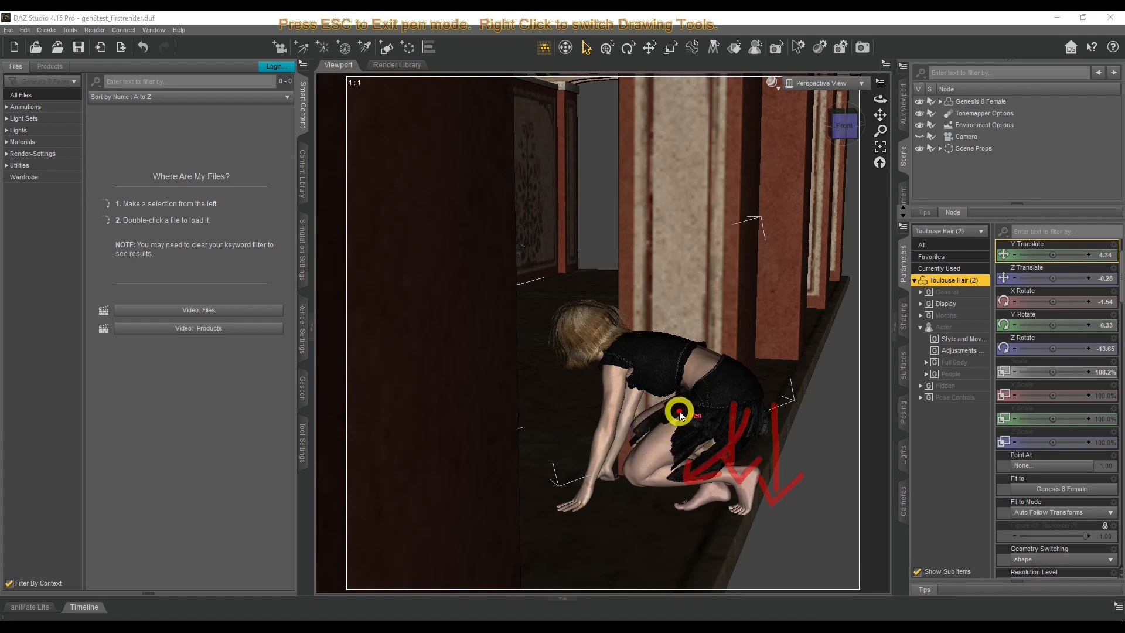
pyautogui.moveTo(673, 403); pyautogui.dragTo(642, 445)
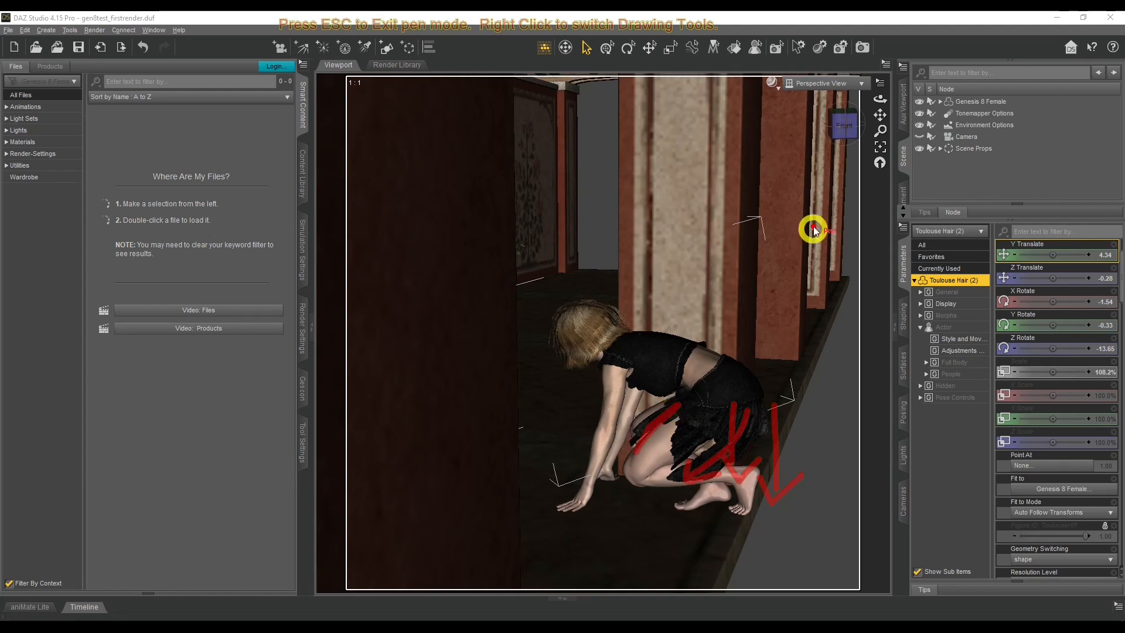
pyautogui.moveTo(874, 101); pyautogui.dragTo(745, 133)
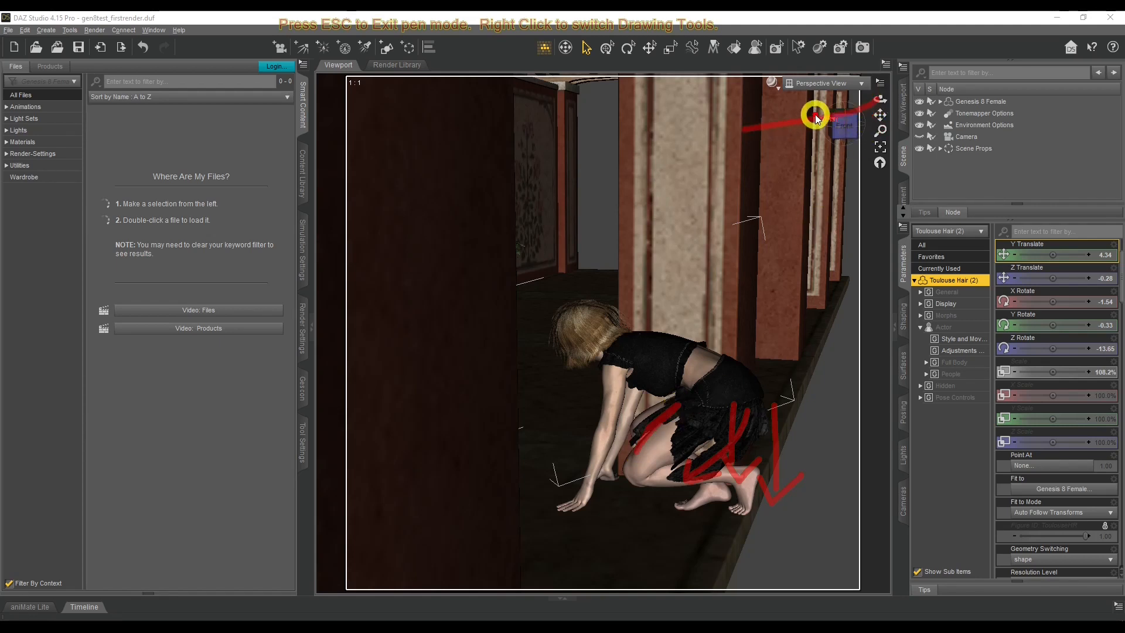
pyautogui.press('Escape')
# Examine the Rocker top and skirt on the crouching figure from behind and from the side, checking how they hang
pyautogui.moveTo(874, 101); pyautogui.dragTo(793, 216)
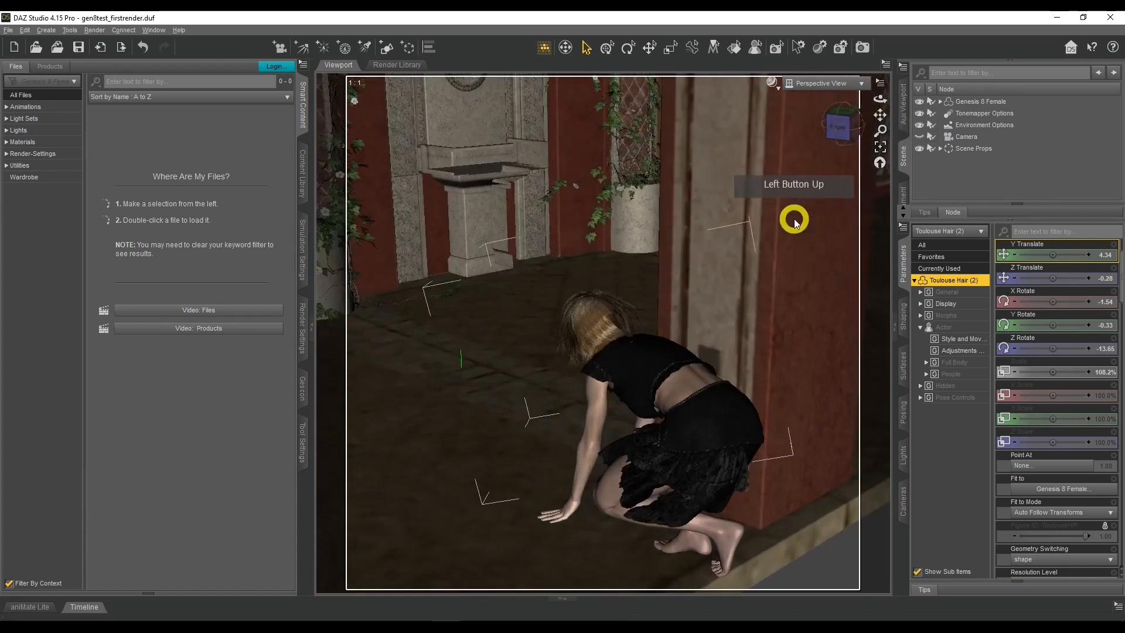
pyautogui.moveTo(879, 103); pyautogui.dragTo(836, 183)
pyautogui.moveTo(876, 100); pyautogui.dragTo(879, 101)
pyautogui.hotkey('ctrl', '2')
pyautogui.moveTo(660, 329)
pyautogui.mouseDown()
pyautogui.moveTo(715, 339)
pyautogui.moveTo(762, 373)
pyautogui.moveTo(677, 326)
pyautogui.moveTo(633, 327)
pyautogui.mouseUp()
pyautogui.press('Escape')
pyautogui.moveTo(878, 98); pyautogui.dragTo(880, 99)
pyautogui.hotkey('ctrl', '2')
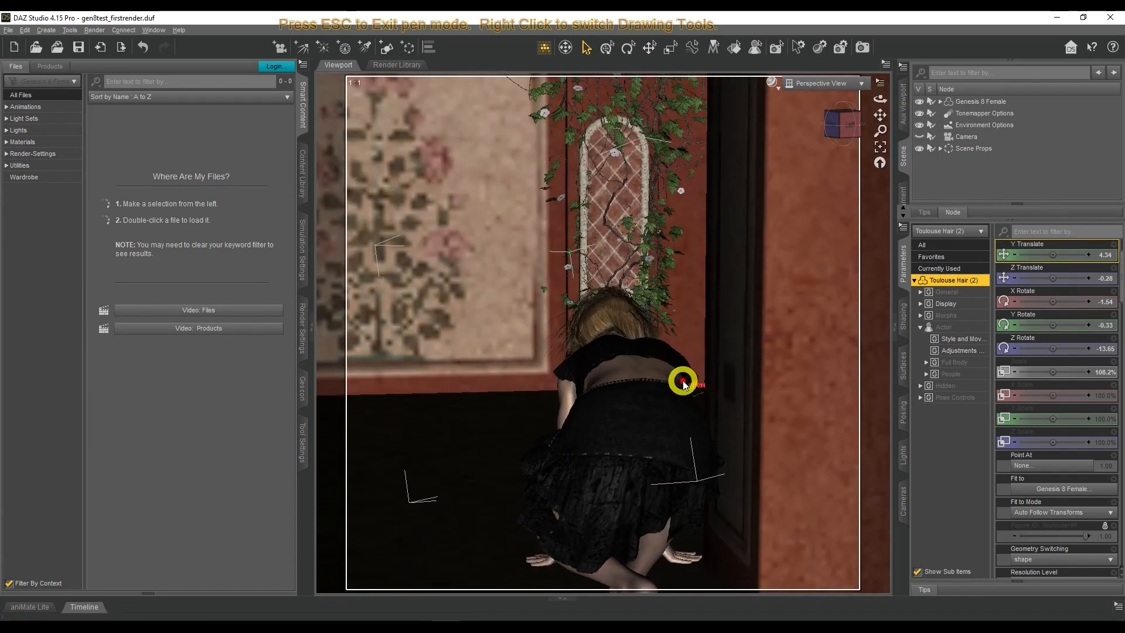
pyautogui.moveTo(684, 382)
pyautogui.mouseDown()
pyautogui.moveTo(667, 387)
pyautogui.moveTo(643, 368)
pyautogui.mouseUp()
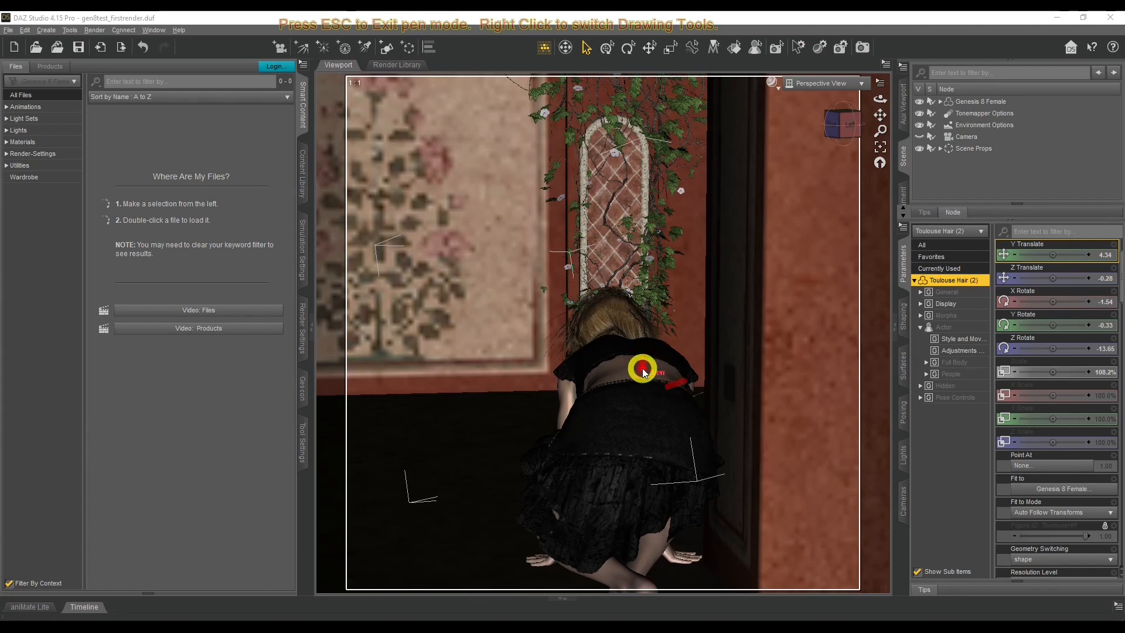
pyautogui.moveTo(647, 305)
pyautogui.mouseDown()
pyautogui.moveTo(644, 353)
pyautogui.moveTo(665, 338)
pyautogui.mouseUp()
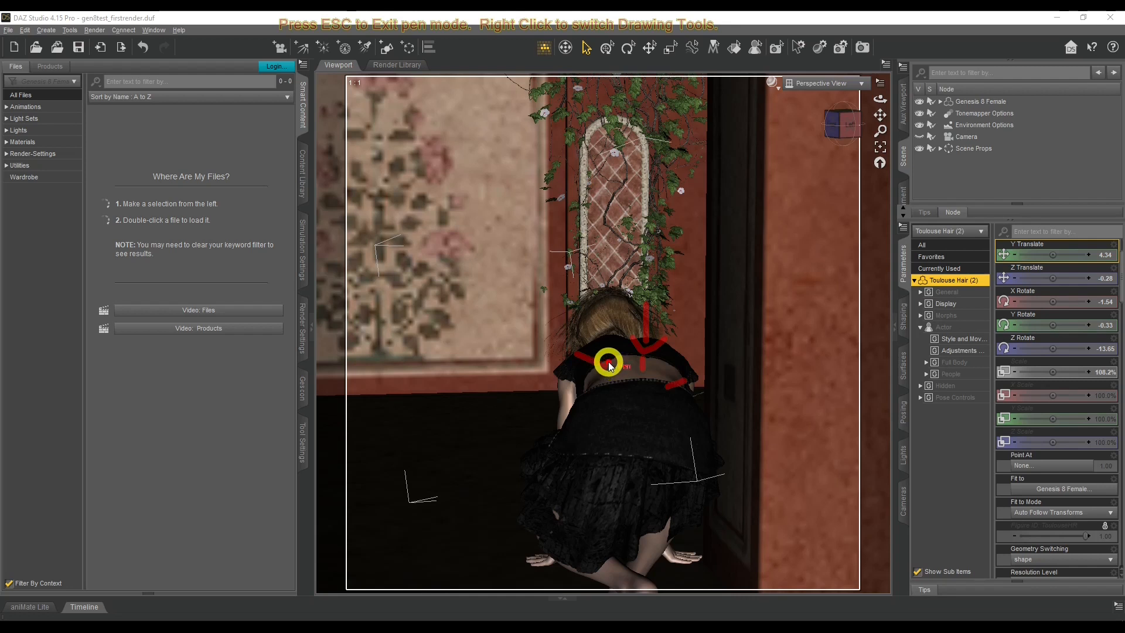
pyautogui.press('Escape')
pyautogui.moveTo(882, 94); pyautogui.dragTo(879, 147)
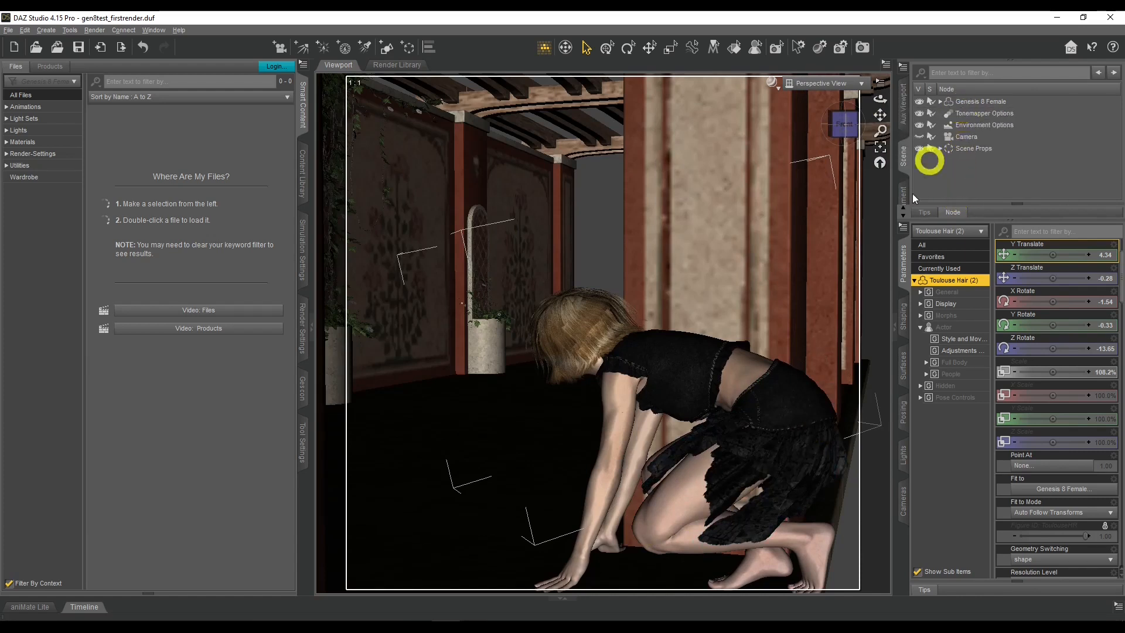
# Select the Rocker Skirt G8 in the scene and show its Actor morphs without the hidden properties
pyautogui.click(941, 102)
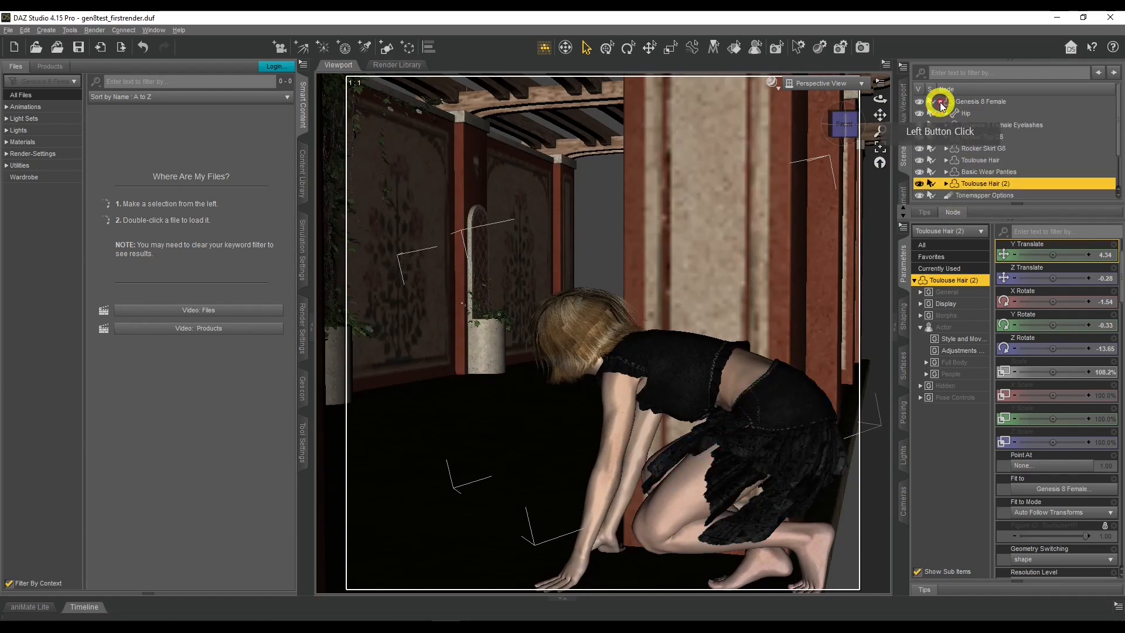
pyautogui.click(973, 149)
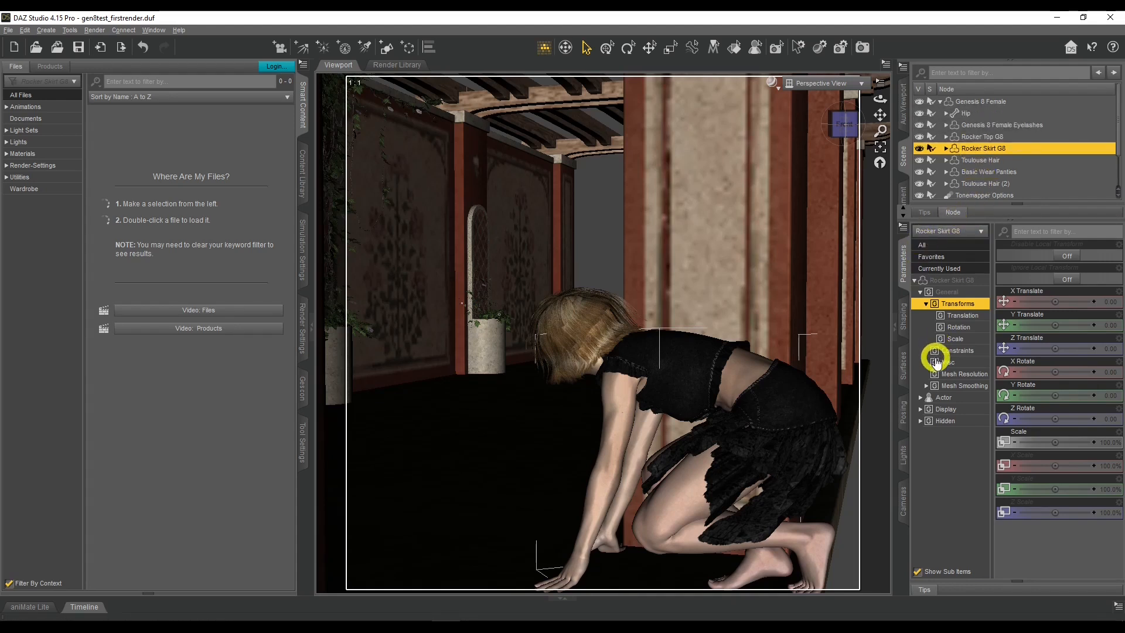
pyautogui.click(921, 398)
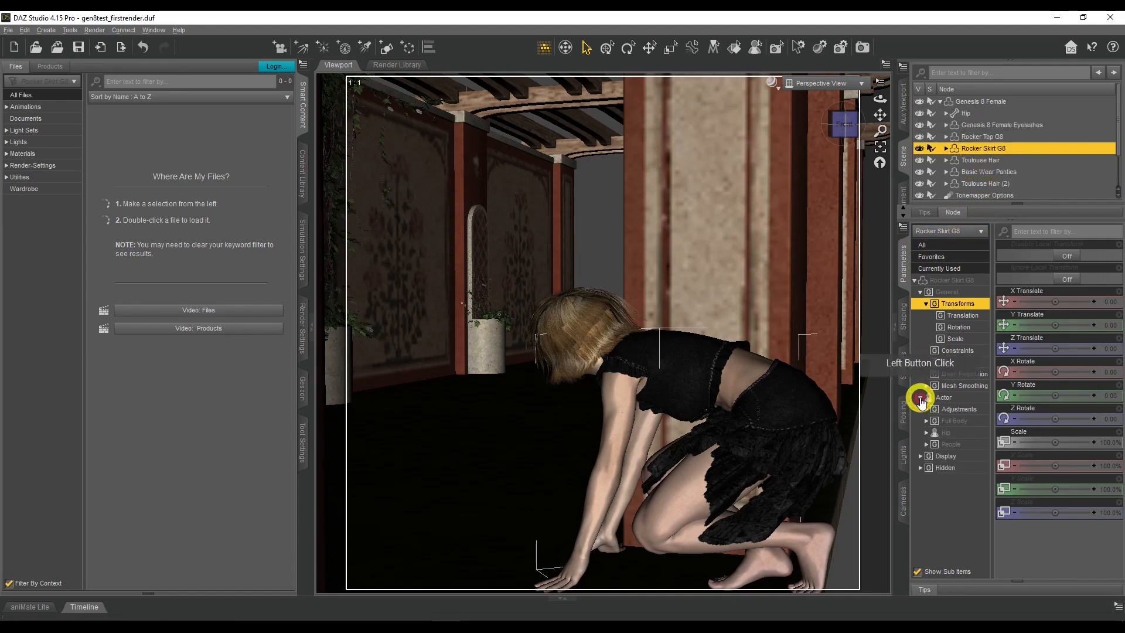
pyautogui.click(902, 227)
pyautogui.click(1012, 234)
pyautogui.click(1023, 236)
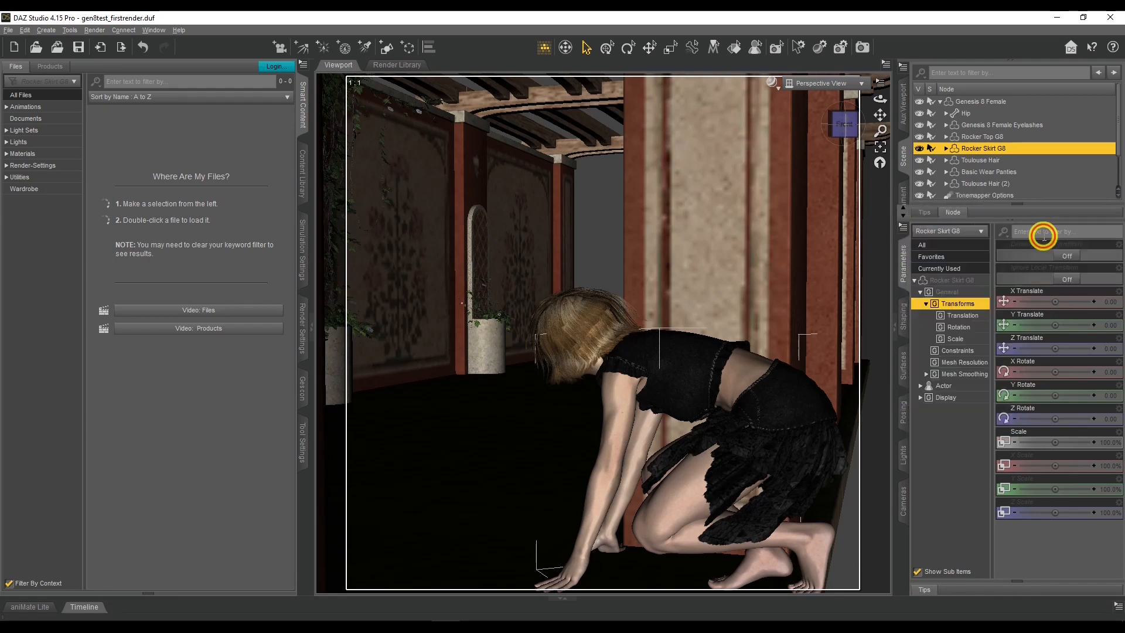
pyautogui.click(944, 386)
pyautogui.click(920, 386)
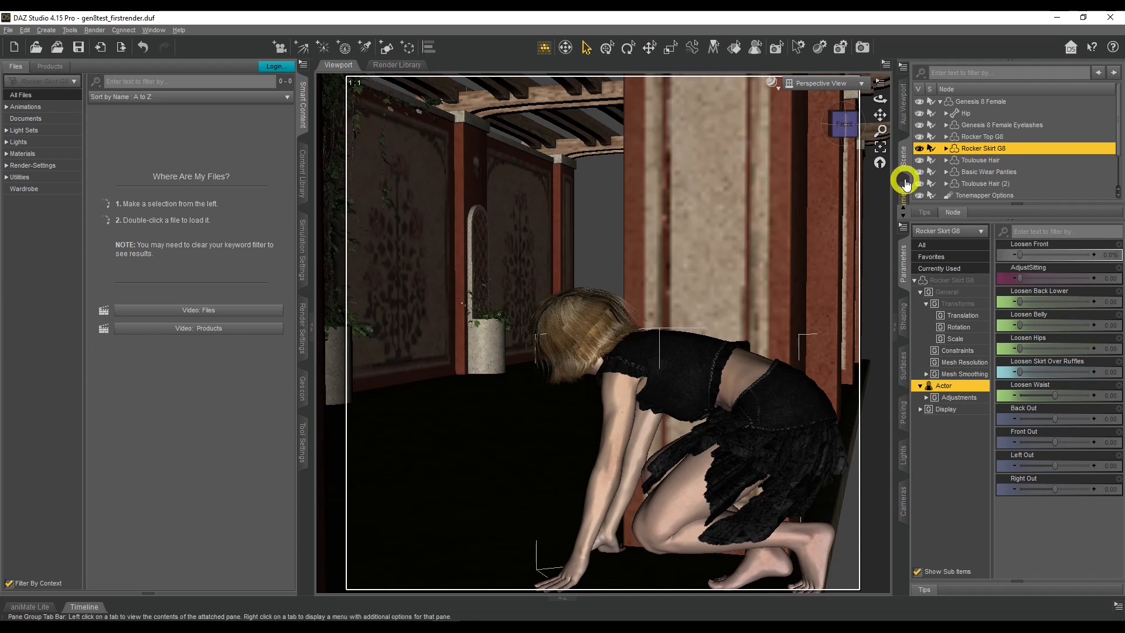
# Set the Rocker Skirt's Back Out morph to 1.00 and check the skirt from the side
pyautogui.moveTo(883, 111); pyautogui.dragTo(881, 116)
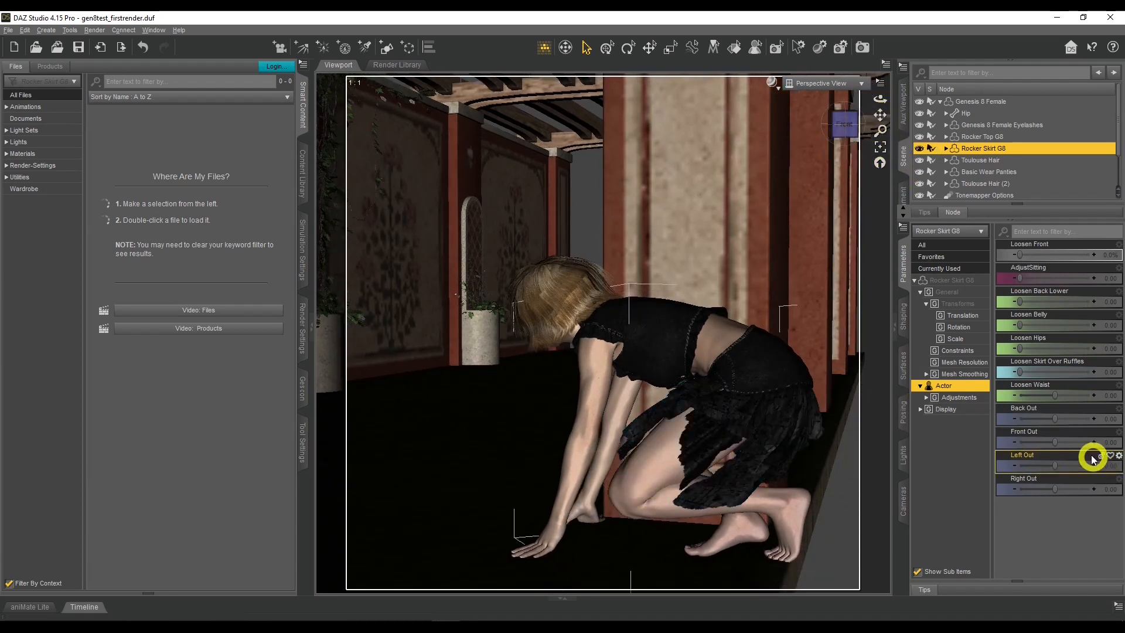
pyautogui.moveTo(1054, 417); pyautogui.dragTo(1113, 414)
pyautogui.moveTo(876, 104); pyautogui.dragTo(876, 99)
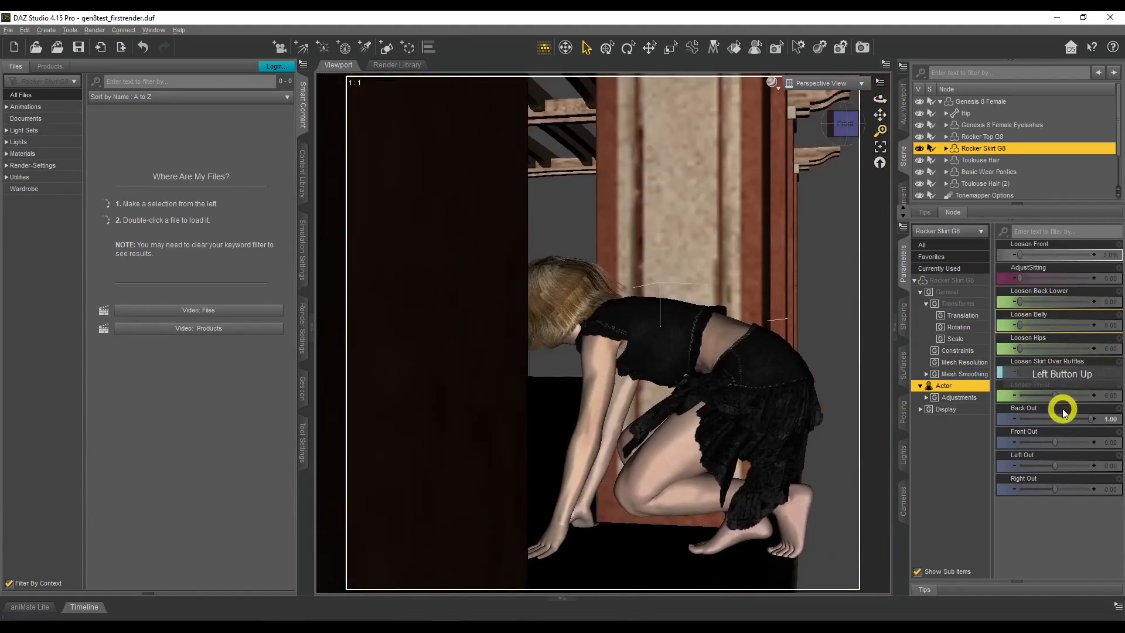
# Turn off the limits on the Rocker Skirt's Back Out morph and set it to 1.95
pyautogui.click(1116, 409)
pyautogui.click(1113, 419)
pyautogui.click(715, 345)
pyautogui.click(667, 449)
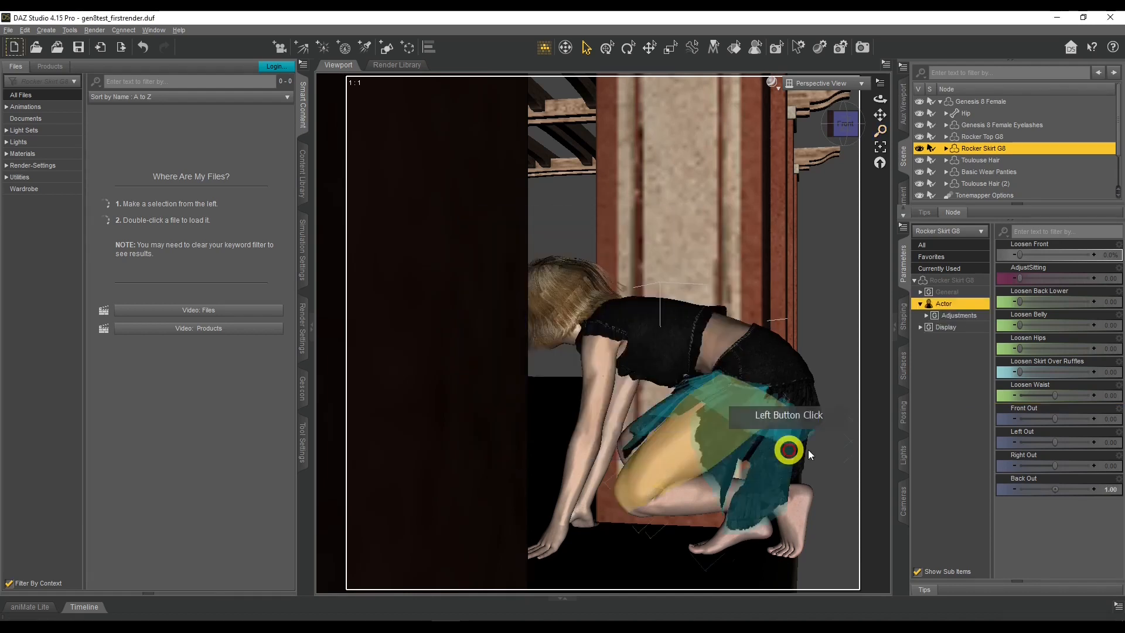
pyautogui.moveTo(1055, 488); pyautogui.dragTo(1049, 485)
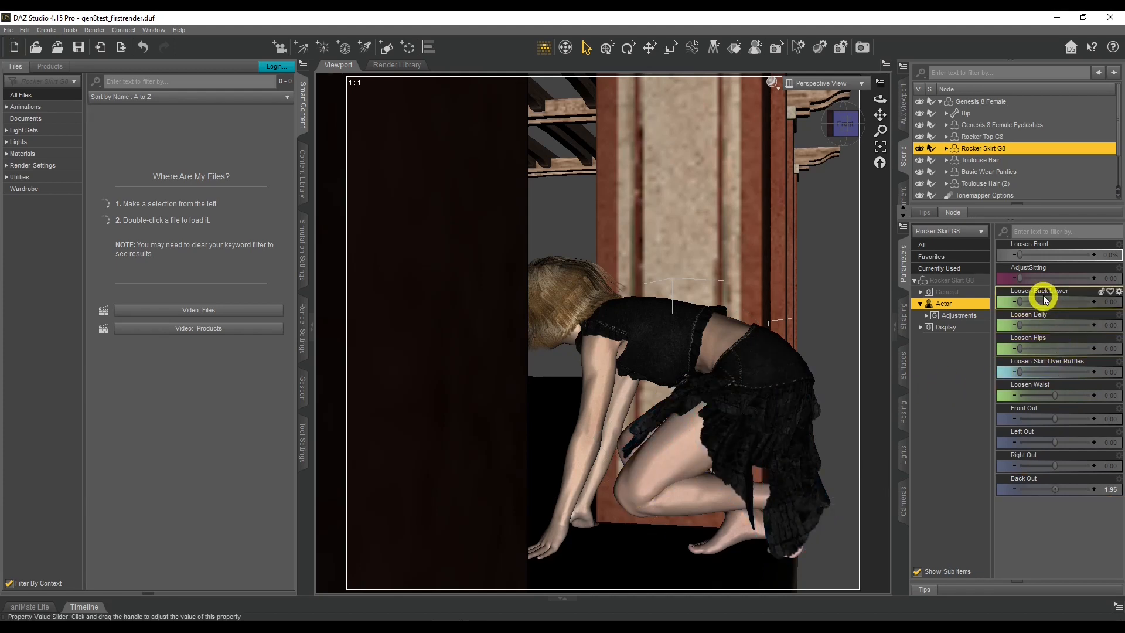
# Try the AdjustSitting, Loosen Belly and Loosen Waist morphs on the Rocker Skirt, checking their effect from different sides
pyautogui.moveTo(1021, 279); pyautogui.dragTo(1113, 253)
pyautogui.moveTo(879, 97); pyautogui.dragTo(938, 249)
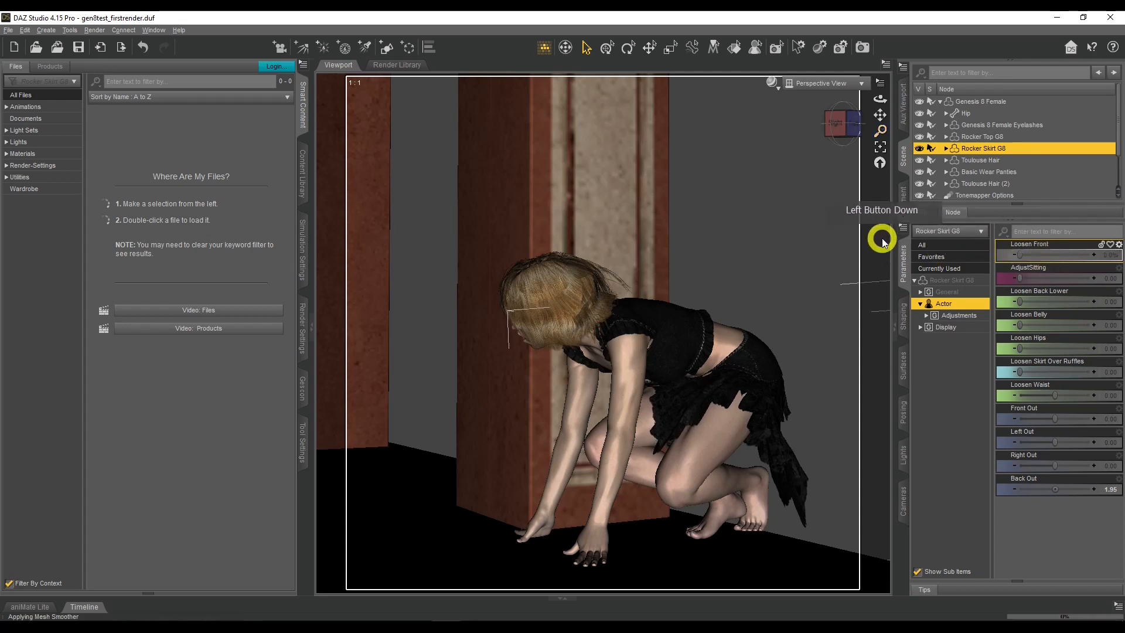
pyautogui.moveTo(874, 95); pyautogui.dragTo(881, 95)
pyautogui.moveTo(1020, 324); pyautogui.dragTo(977, 344)
pyautogui.moveTo(1054, 392); pyautogui.dragTo(1113, 400)
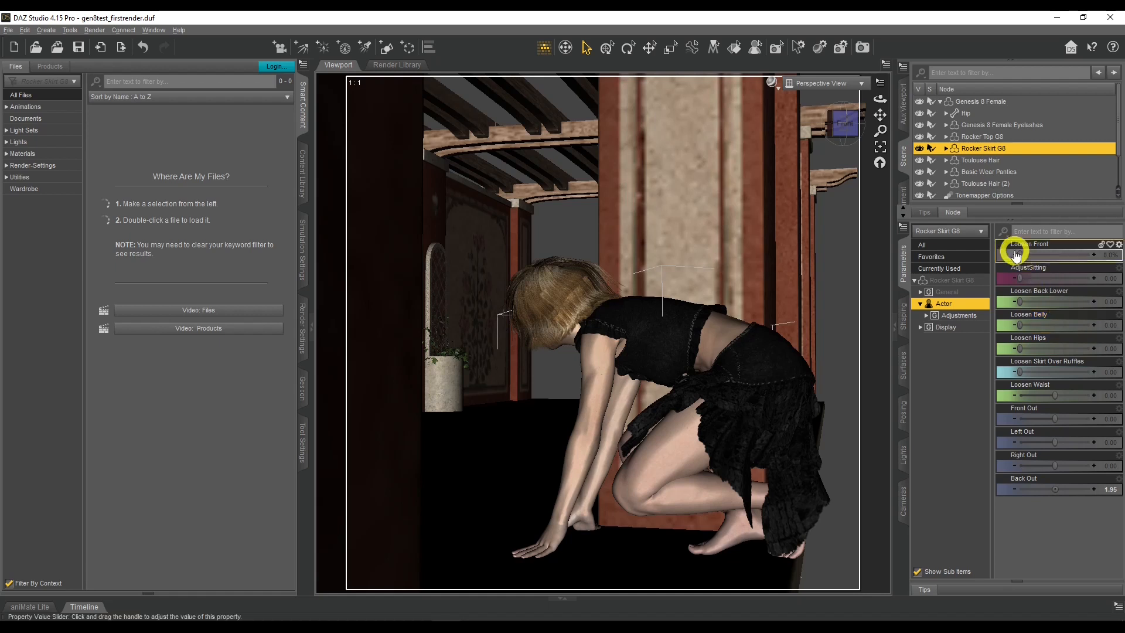
# Turn off the limits on the Rocker Skirt's Loosen Front morph and try a value of -129.7%
pyautogui.click(1118, 249)
pyautogui.click(1108, 253)
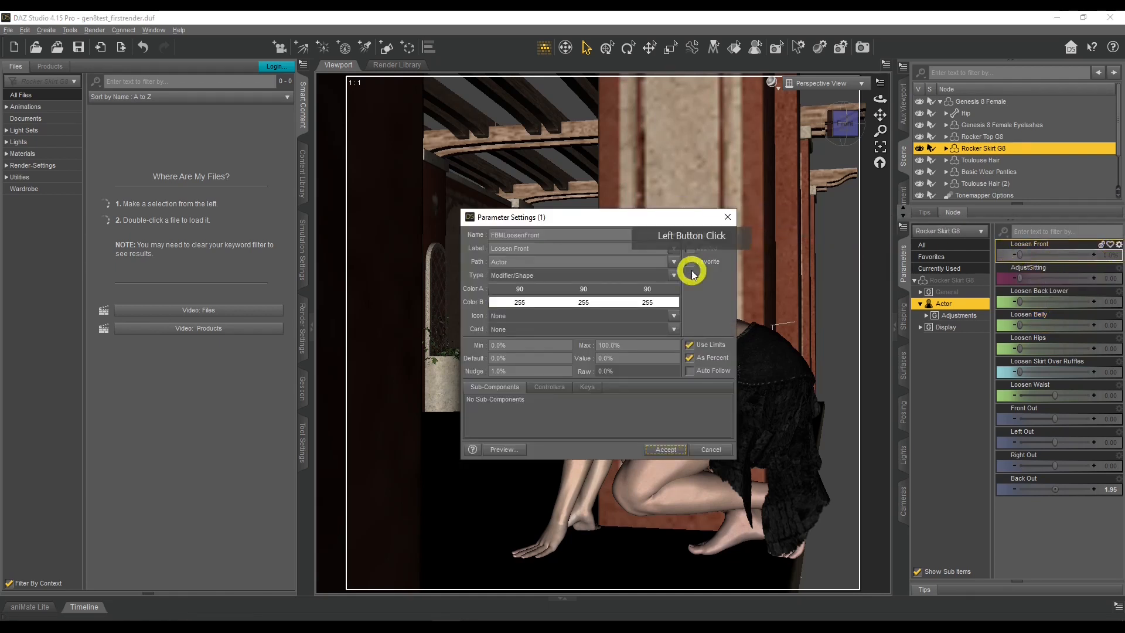
pyautogui.click(666, 450)
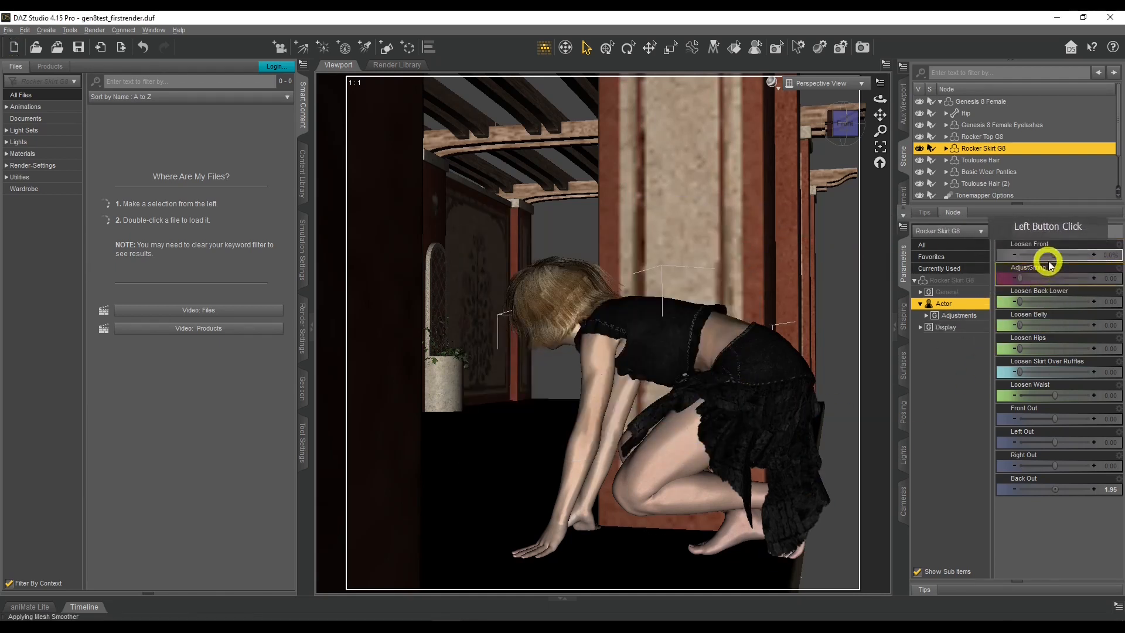
pyautogui.moveTo(1055, 252); pyautogui.dragTo(1055, 252)
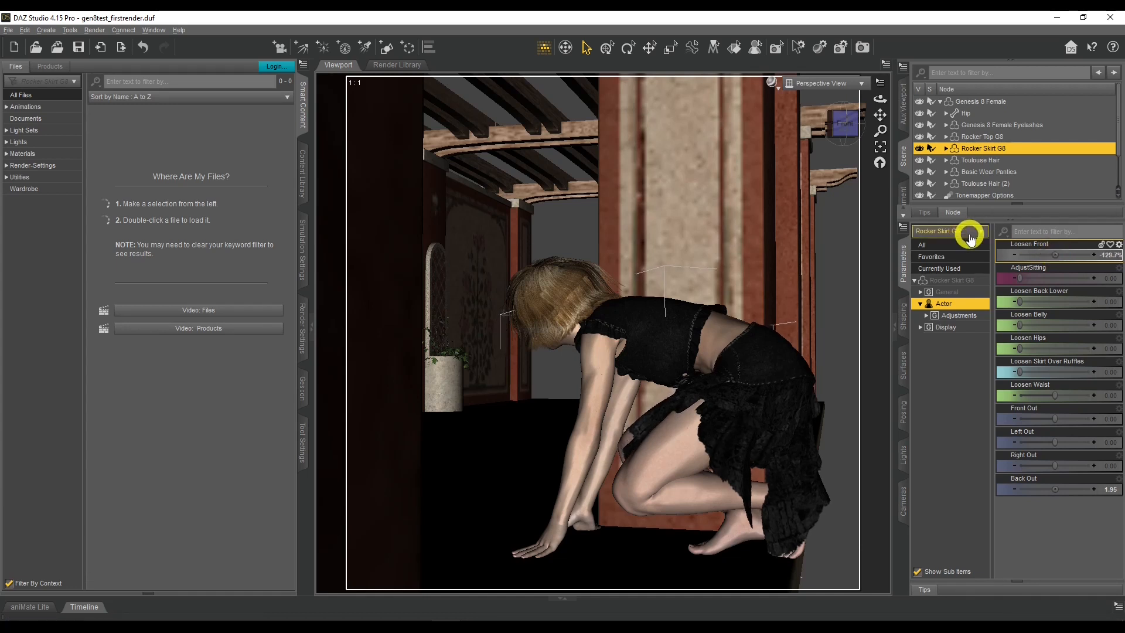
# Set the Rocker Skirt's Loosen Front morph to -44.5%, checking the fit from the front and the side
pyautogui.moveTo(1052, 256); pyautogui.dragTo(1055, 256)
pyautogui.moveTo(879, 99); pyautogui.dragTo(878, 98)
pyautogui.click(1062, 256)
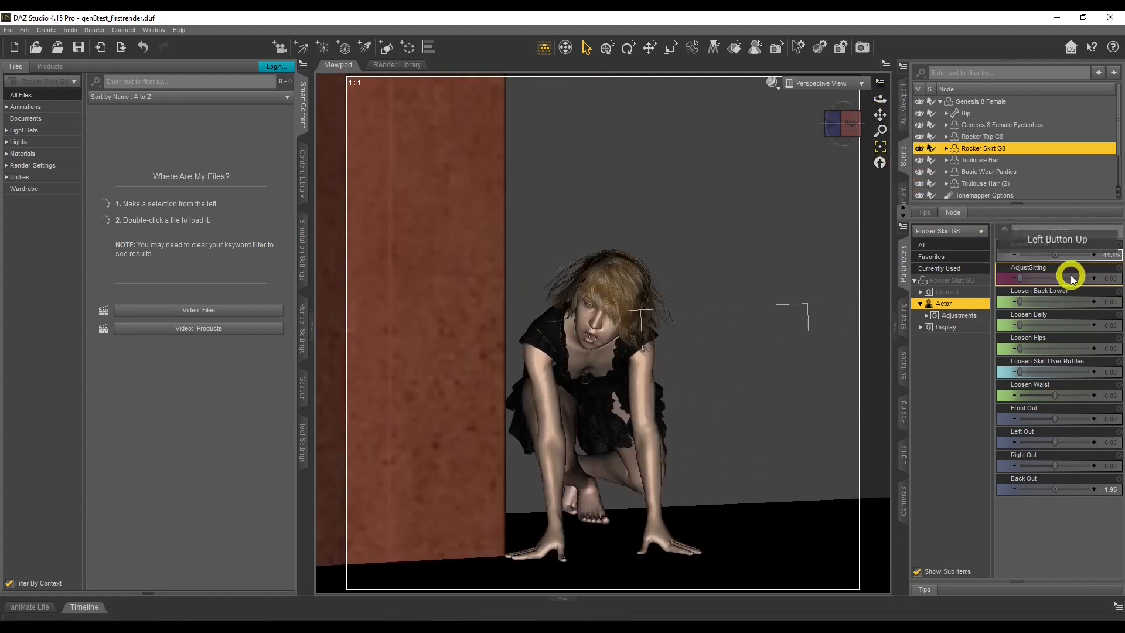
pyautogui.moveTo(1062, 256)
pyautogui.mouseDown()
pyautogui.moveTo(1045, 253)
pyautogui.moveTo(1057, 254)
pyautogui.mouseUp()
pyautogui.moveTo(878, 98); pyautogui.dragTo(881, 111)
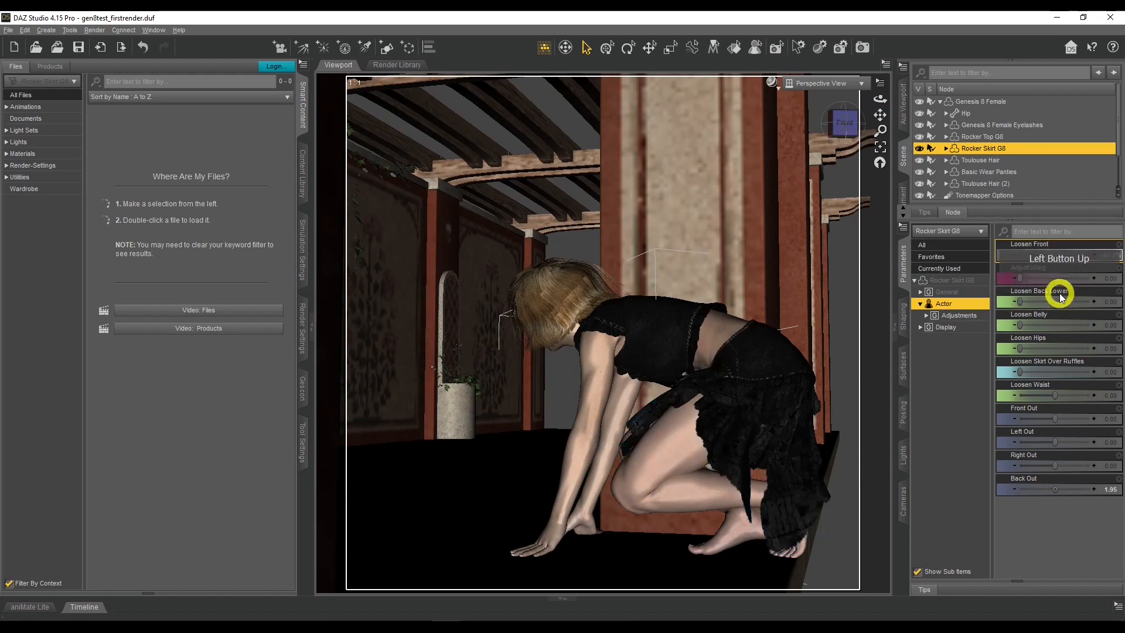
pyautogui.moveTo(1053, 252); pyautogui.dragTo(1054, 255)
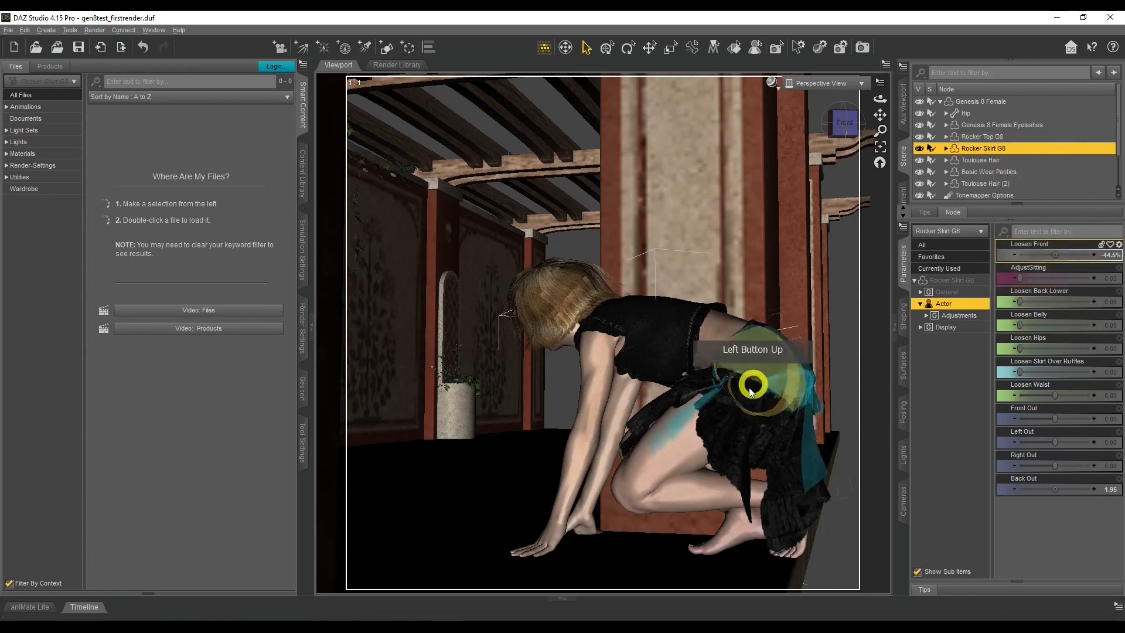
# Inspect the top up close, select the Rocker Top G8 and try its Loosen Back Upper morph
pyautogui.moveTo(878, 97); pyautogui.dragTo(864, 295)
pyautogui.scroll(12, 864, 305)
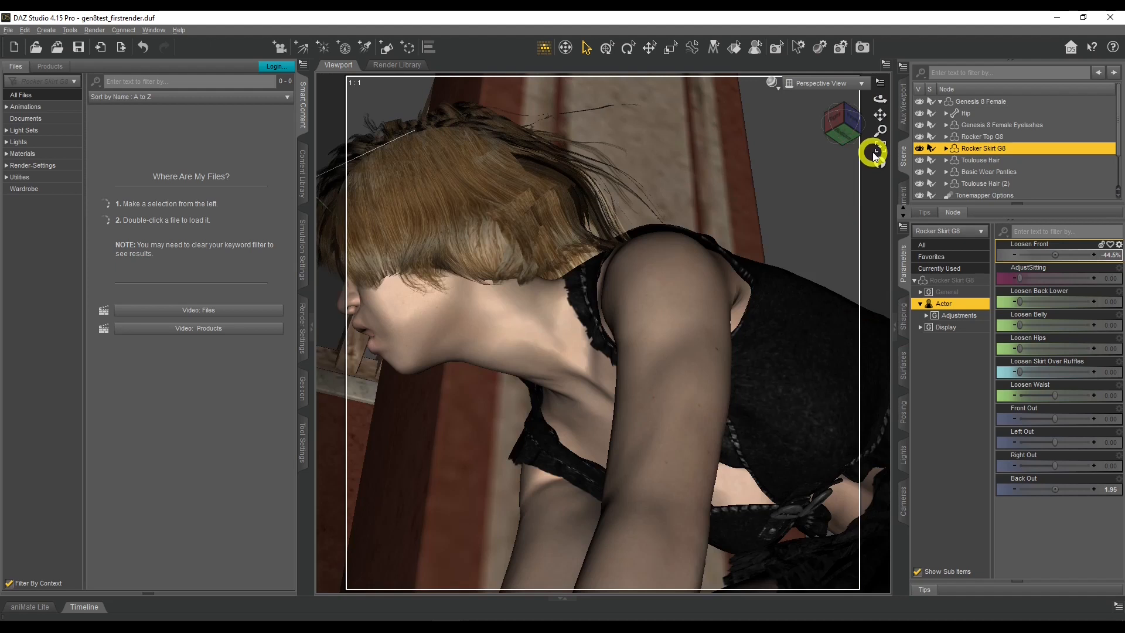
pyautogui.moveTo(880, 99); pyautogui.dragTo(674, 317)
pyautogui.scroll(-5, 671, 337)
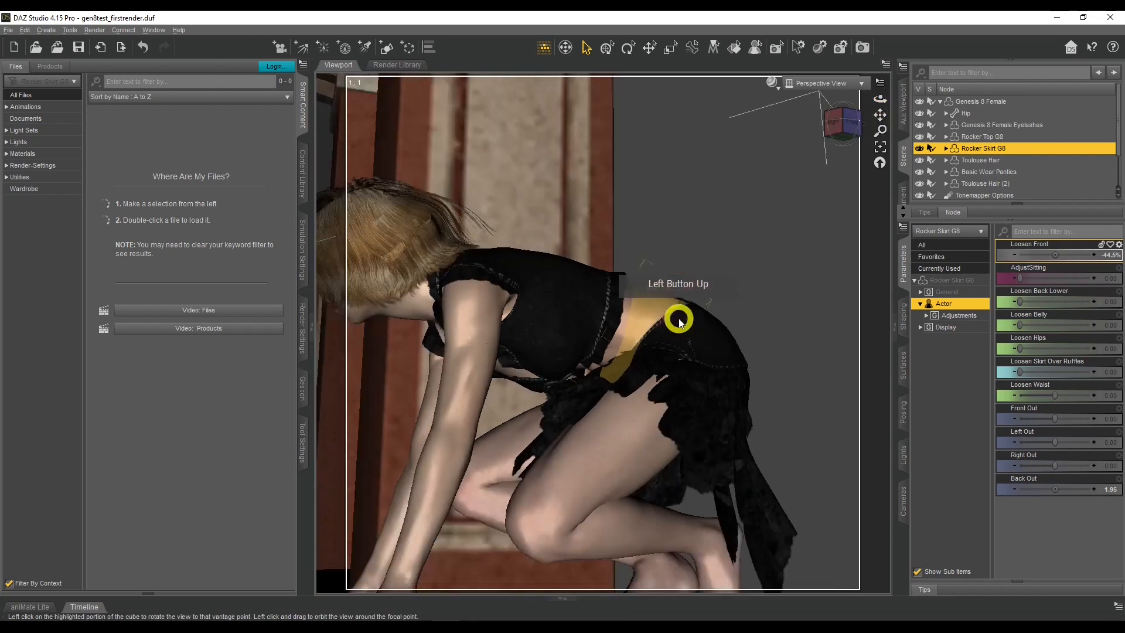
pyautogui.moveTo(876, 100); pyautogui.dragTo(828, 226)
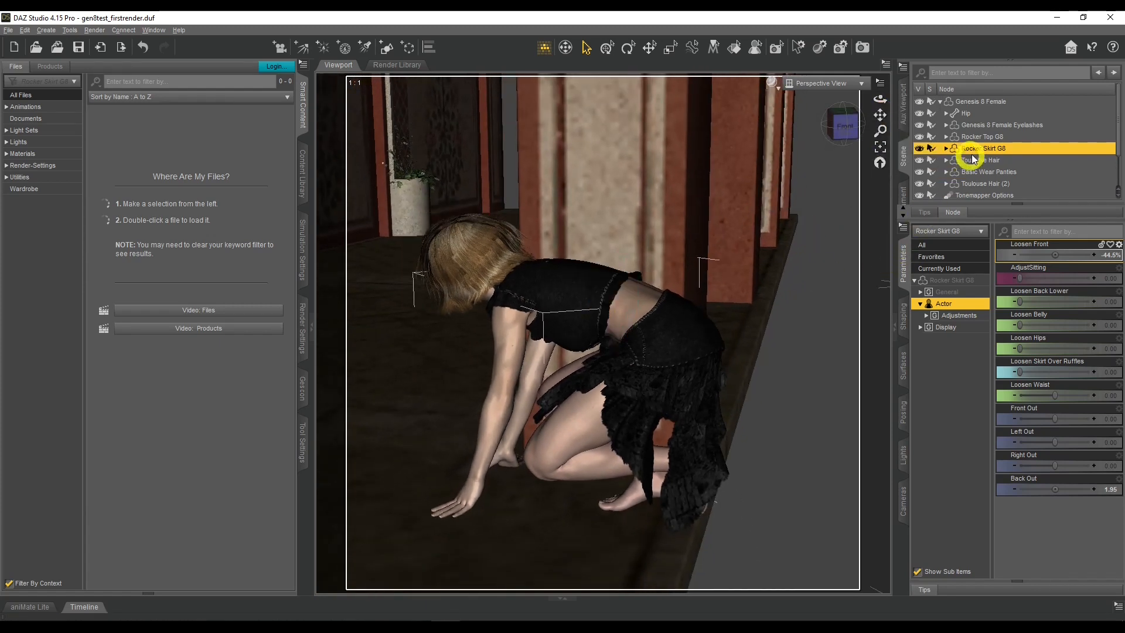
pyautogui.click(983, 137)
pyautogui.click(958, 312)
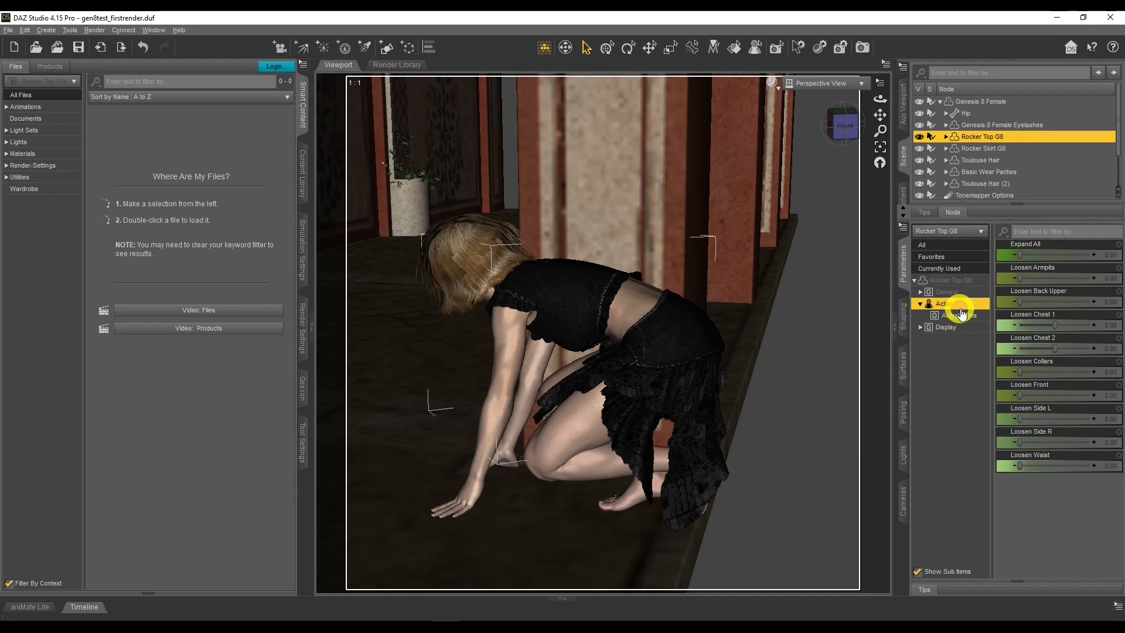
pyautogui.moveTo(1020, 301); pyautogui.dragTo(987, 296)
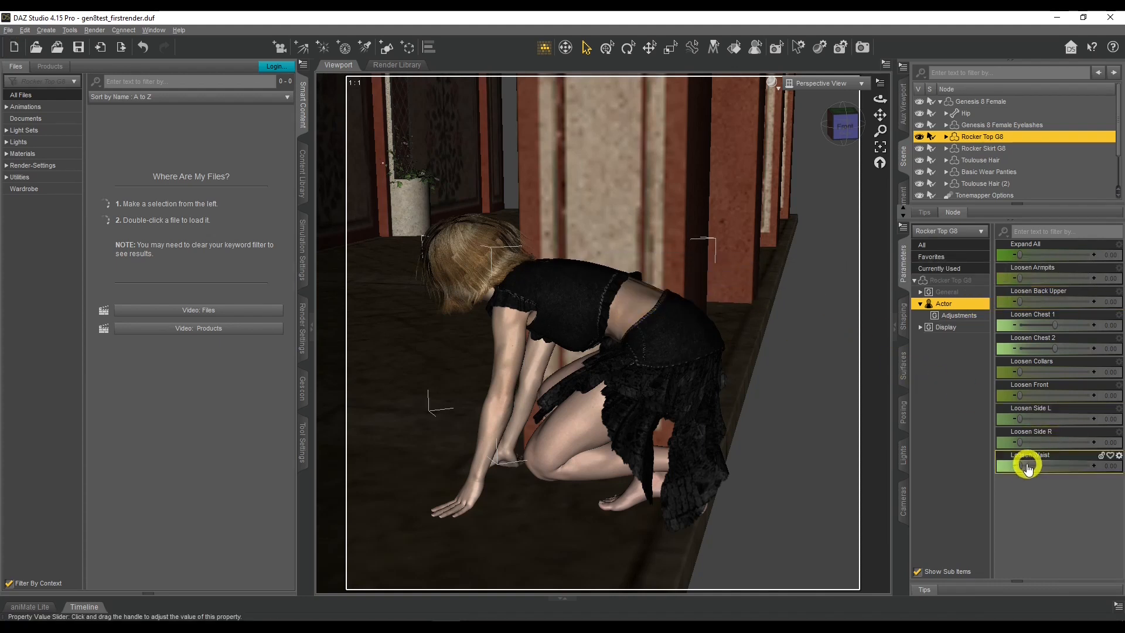
# Turn off the limits on the Rocker Top's Loosen Waist morph and set it to -2.56
pyautogui.moveTo(1018, 465); pyautogui.dragTo(1124, 460)
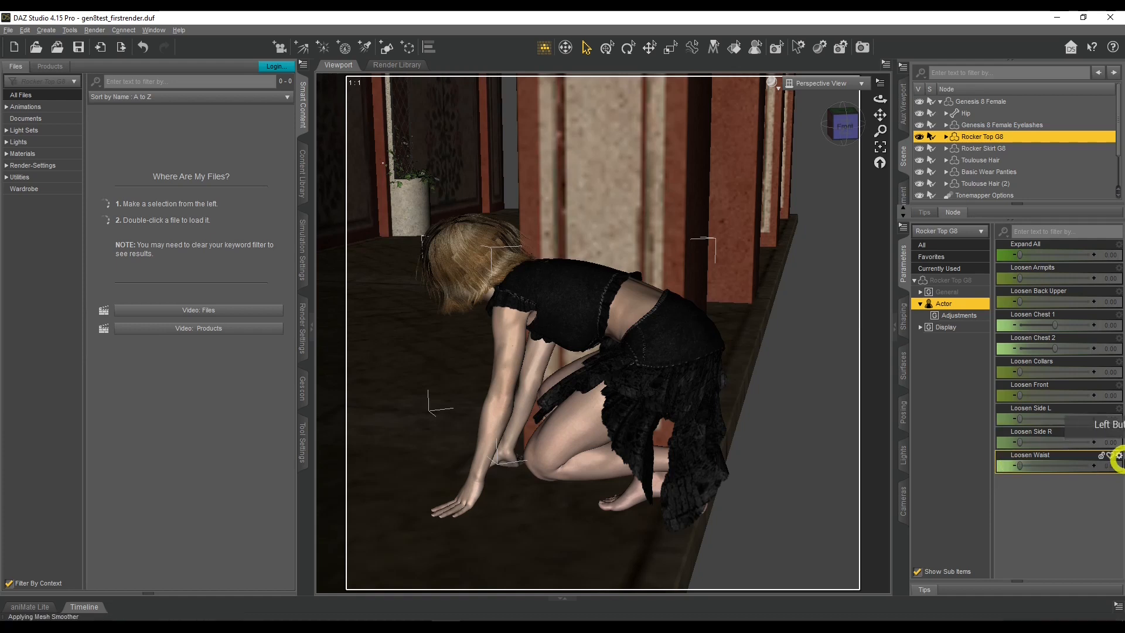
pyautogui.click(1120, 460)
pyautogui.click(1084, 473)
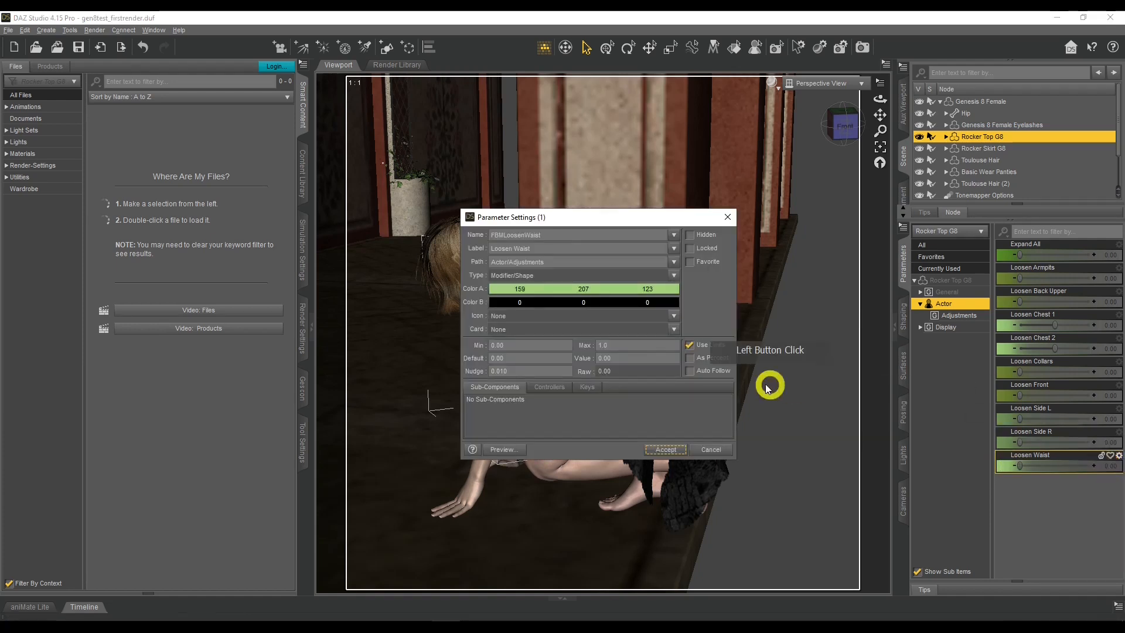
pyautogui.click(668, 449)
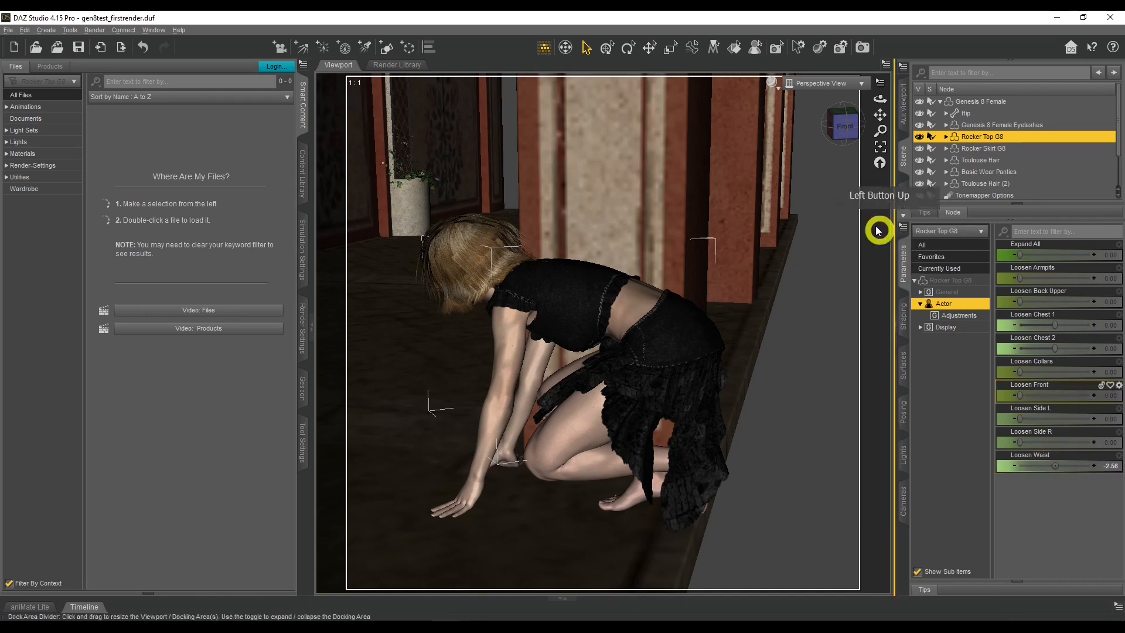
# Set the Rocker Top's Loosen Back Upper morph to 0.099 and check the clothing from behind
pyautogui.moveTo(880, 99); pyautogui.dragTo(879, 100)
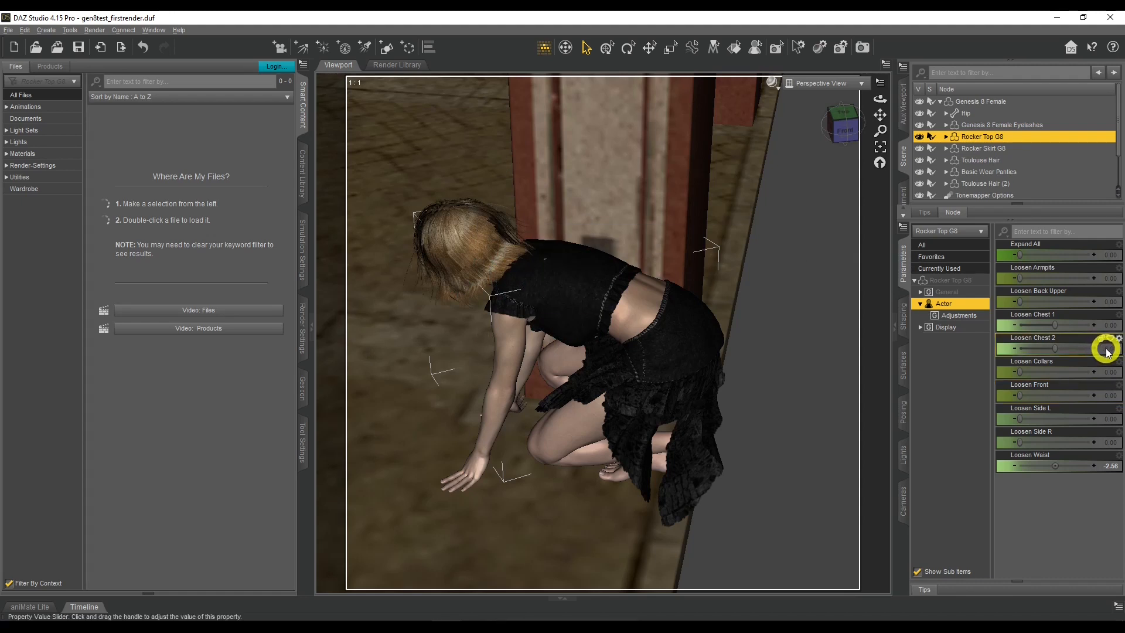
pyautogui.moveTo(1021, 301); pyautogui.dragTo(1026, 300)
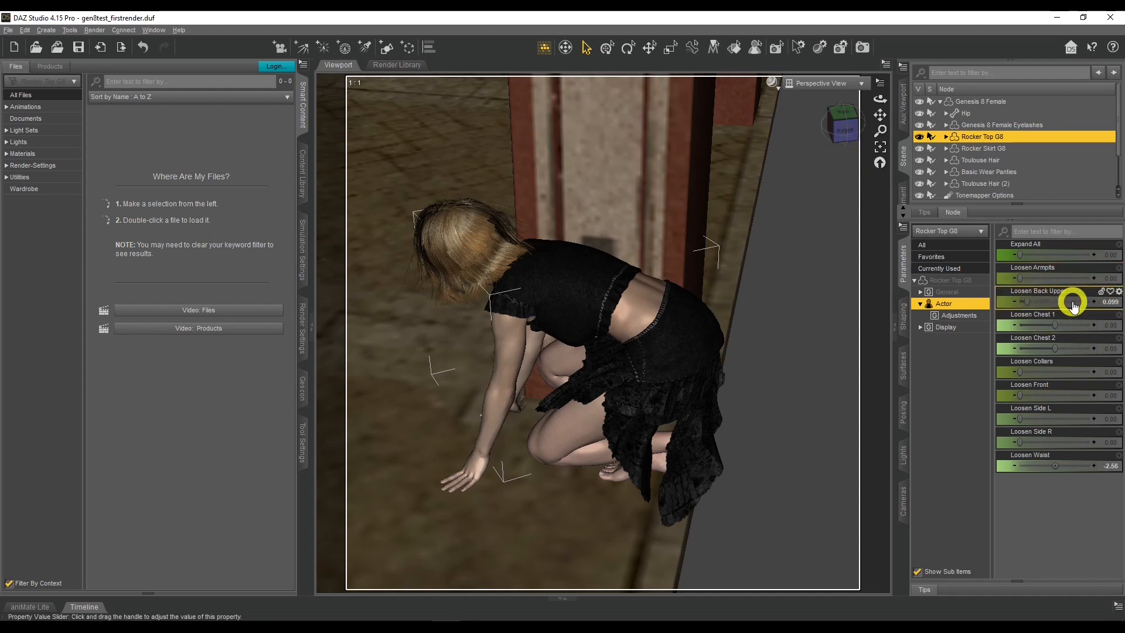
pyautogui.moveTo(880, 98); pyautogui.dragTo(880, 95)
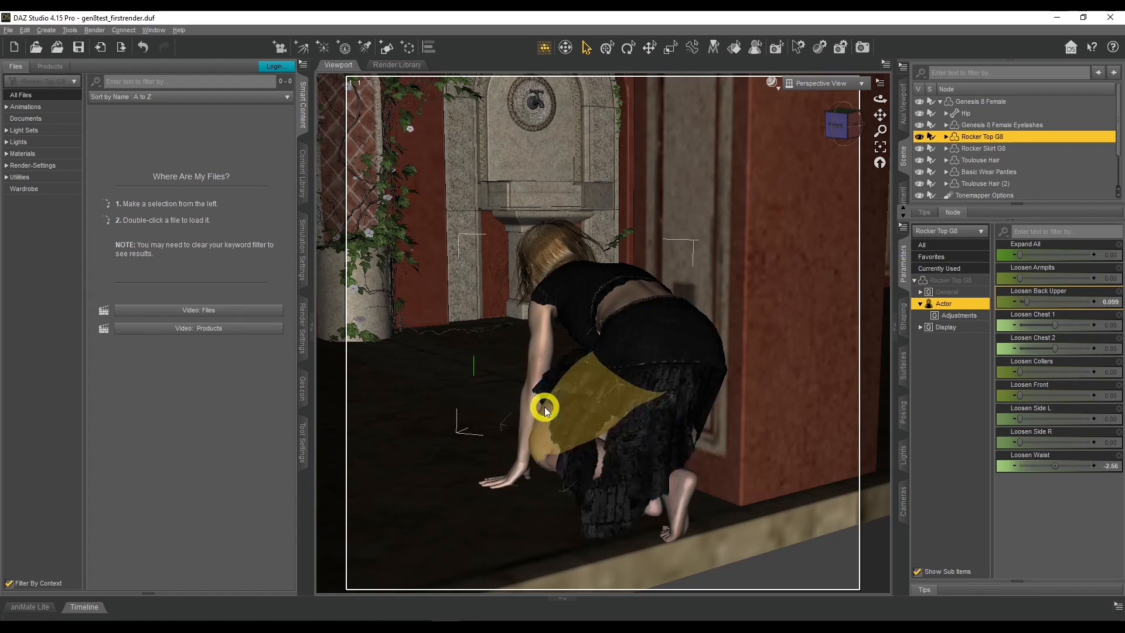
# Select the Rocker Skirt G8, set its Left Out morph to 0.37, and try Right Out before resetting it to zero
pyautogui.click(985, 148)
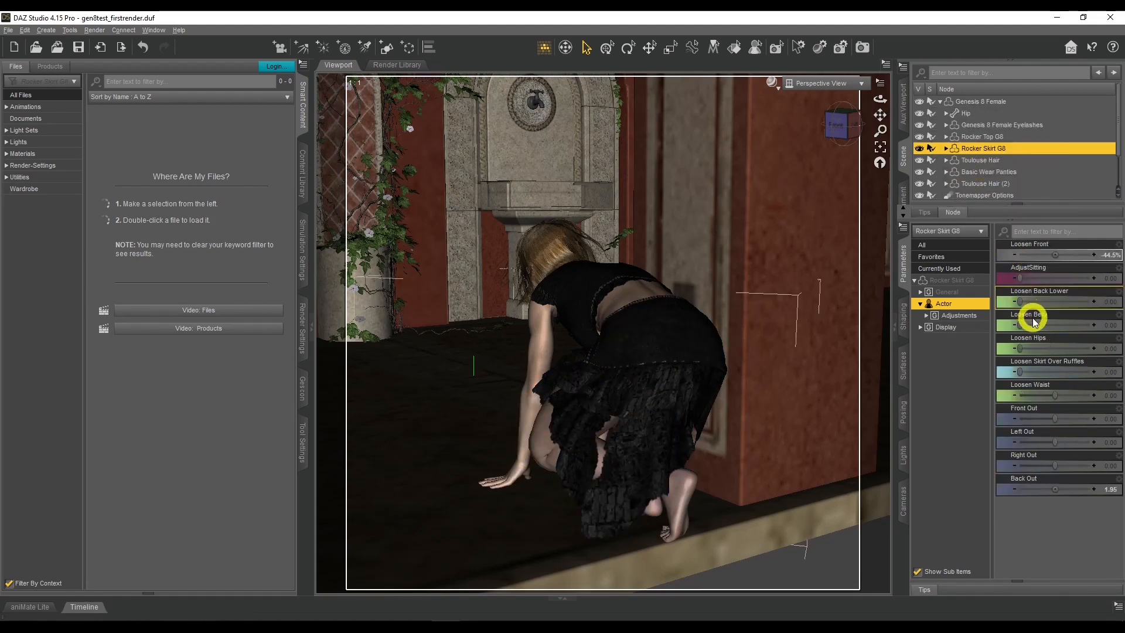
pyautogui.moveTo(1056, 440); pyautogui.dragTo(1074, 458)
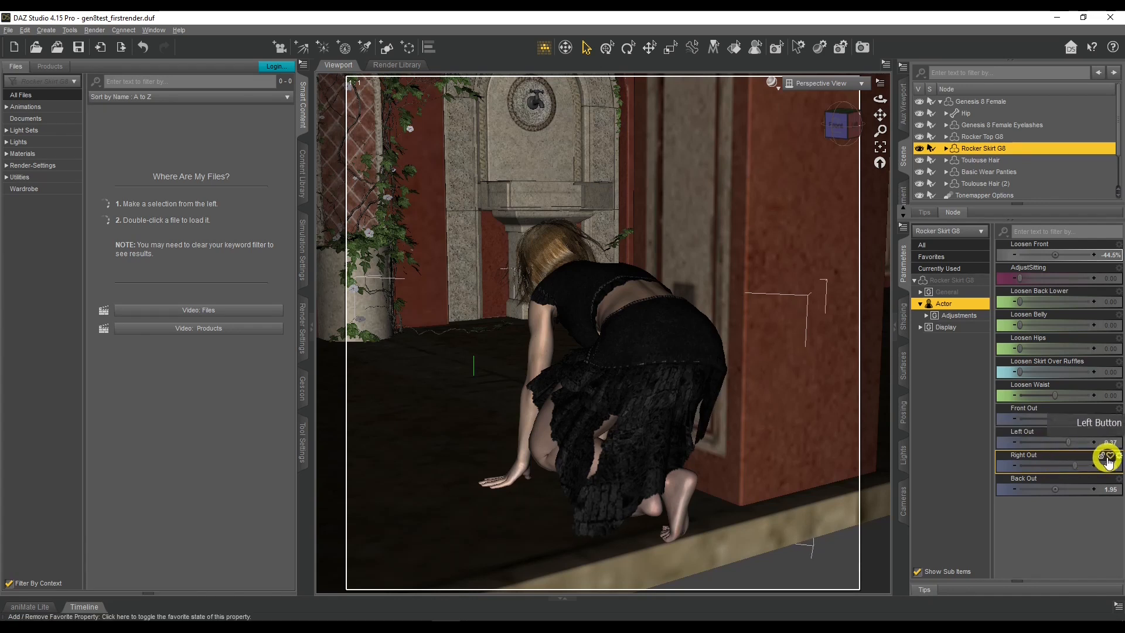
pyautogui.keyDown('alt'); pyautogui.click(1106, 461); pyautogui.keyUp('alt')
pyautogui.moveTo(880, 100); pyautogui.dragTo(880, 98)
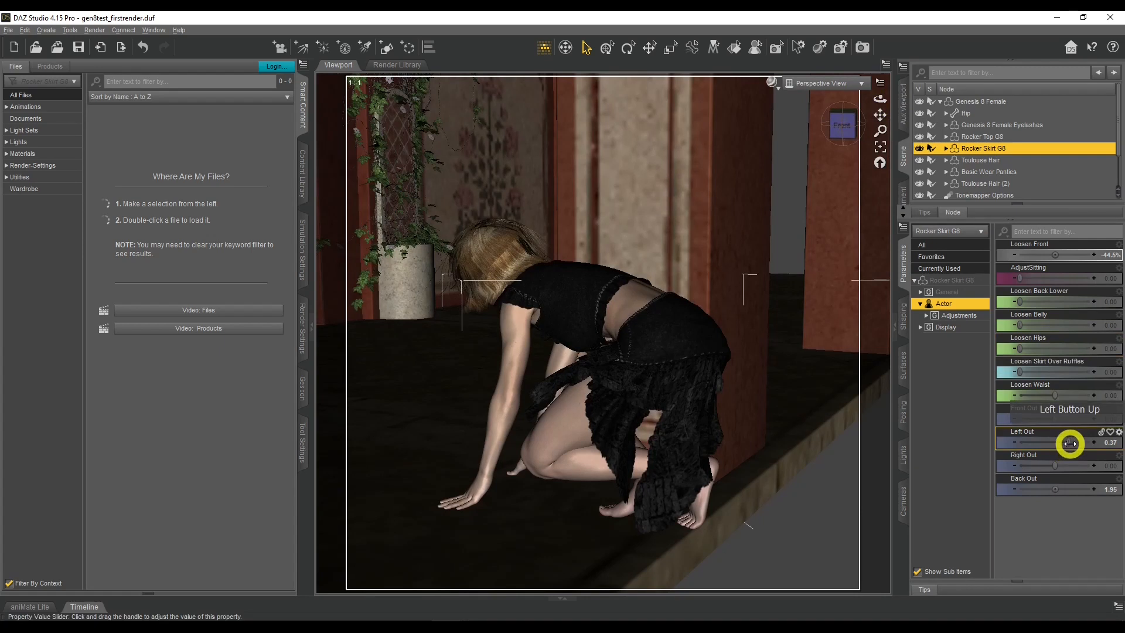
# Reset the Rocker Skirt's Left Out morph and set it to -0.69, judging the skirt from the side
pyautogui.keyDown('alt'); pyautogui.click(1097, 439); pyautogui.keyUp('alt')
pyautogui.moveTo(880, 100); pyautogui.dragTo(880, 98)
pyautogui.moveTo(1092, 443); pyautogui.dragTo(1029, 437)
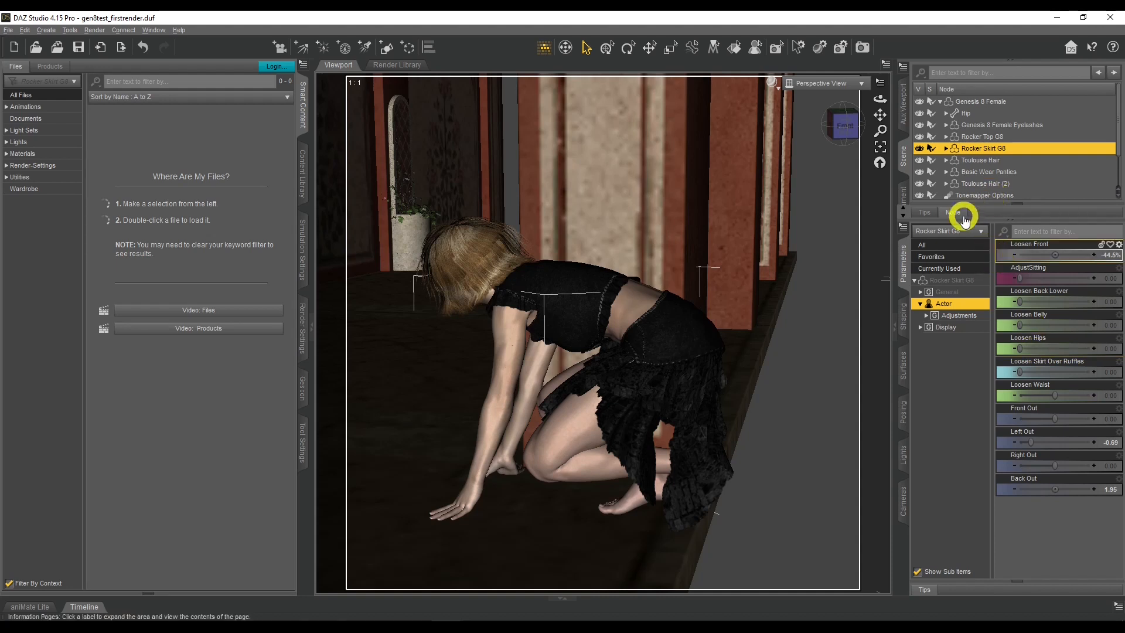
# Show the Rocker Skirt G8's hidden properties and expand its bone hierarchy to select the Pelvis
pyautogui.click(949, 280)
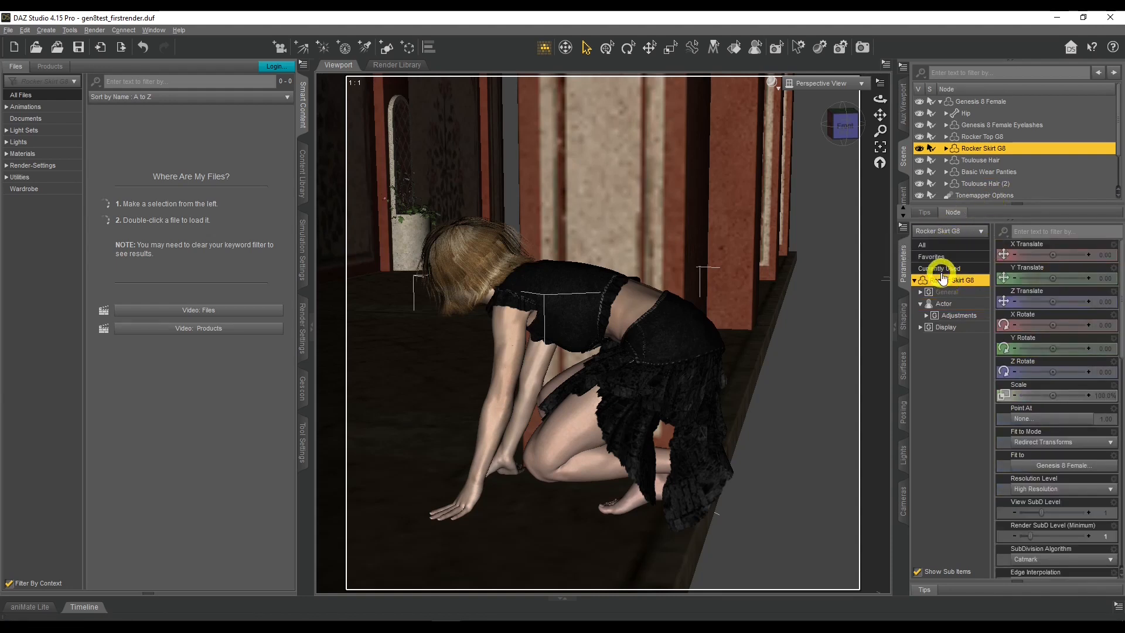
pyautogui.click(902, 227)
pyautogui.moveTo(959, 232)
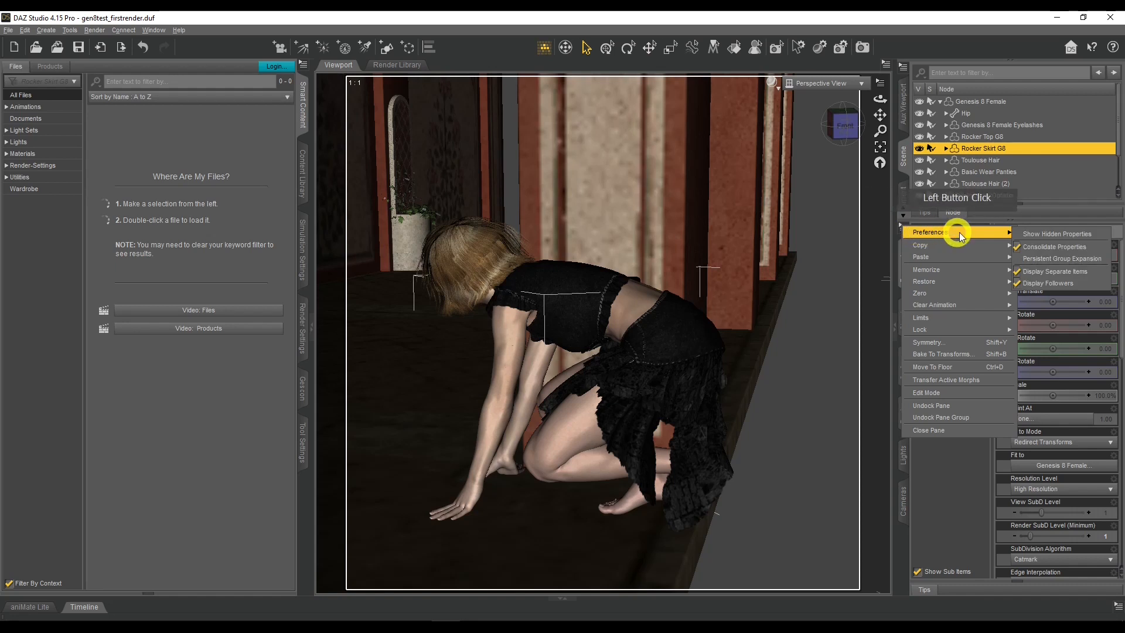
pyautogui.click(1043, 233)
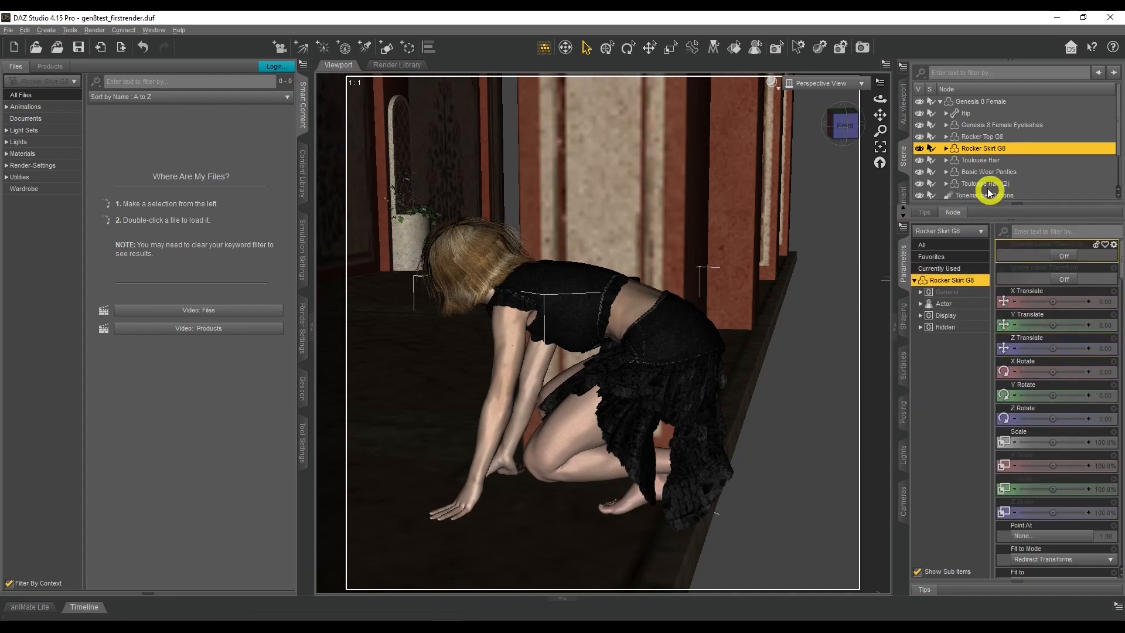
pyautogui.click(946, 148)
pyautogui.click(952, 160)
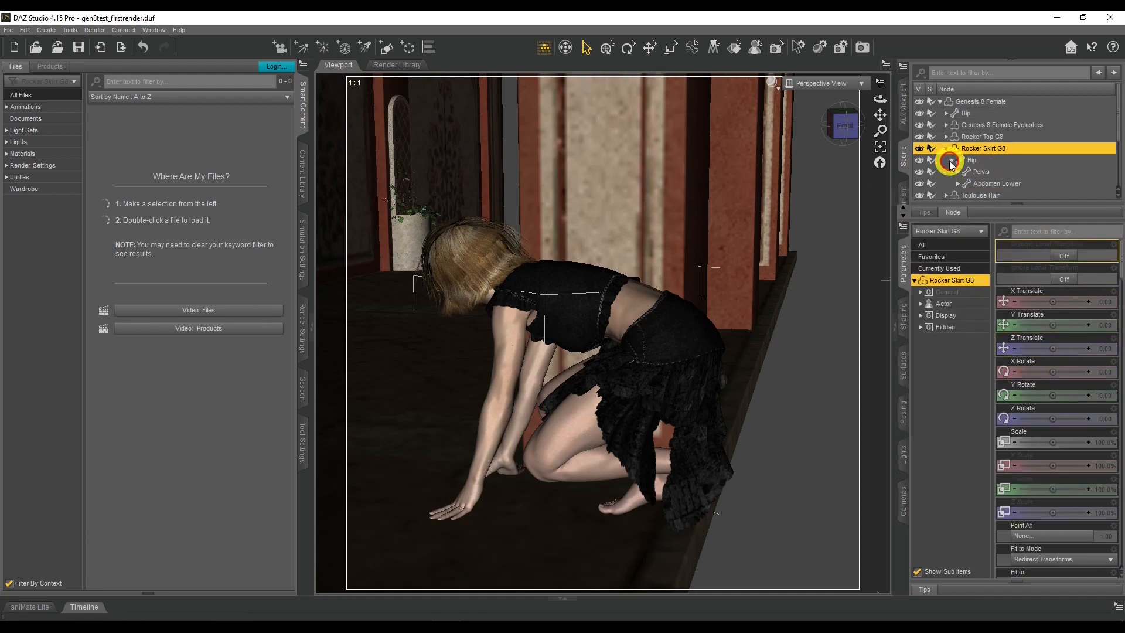
pyautogui.click(979, 172)
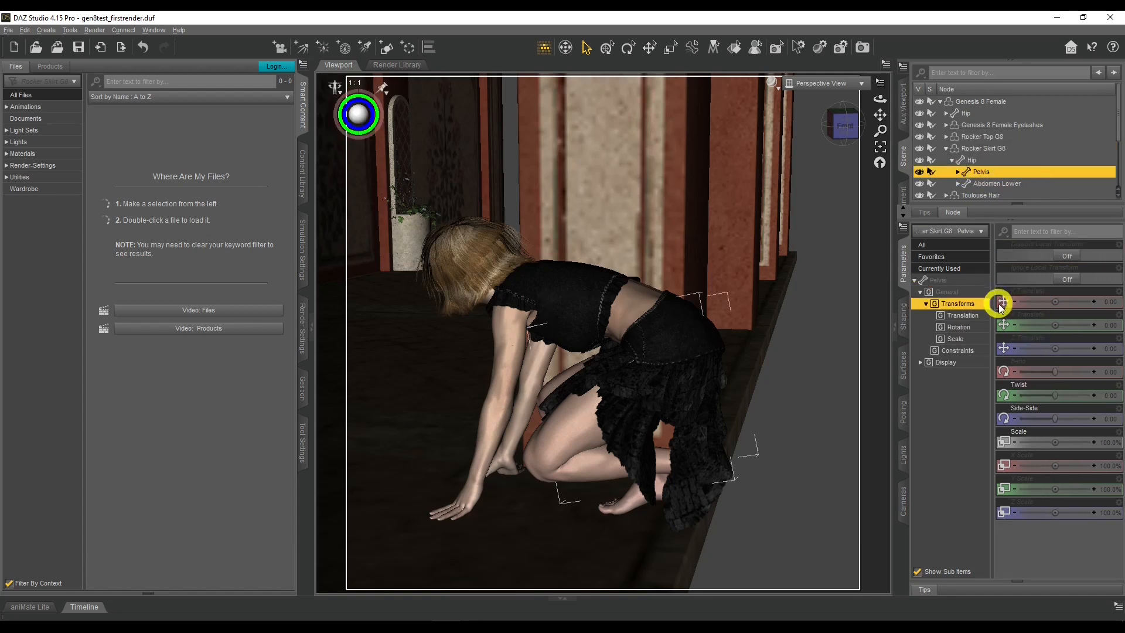
# Try a Side-Side rotation of 19.34 on the skirt's Pelvis, check it from behind, and reset the rotation
pyautogui.click(1049, 418)
pyautogui.moveTo(1049, 419); pyautogui.dragTo(1059, 418)
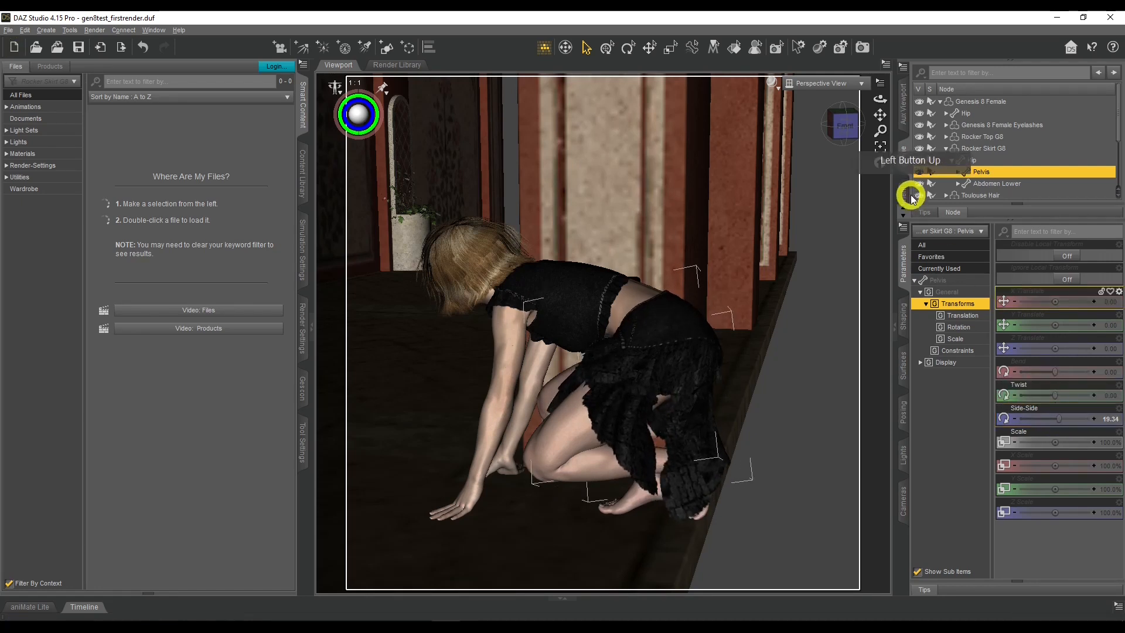
pyautogui.moveTo(879, 101); pyautogui.dragTo(880, 99)
pyautogui.moveTo(1059, 418); pyautogui.dragTo(1057, 416)
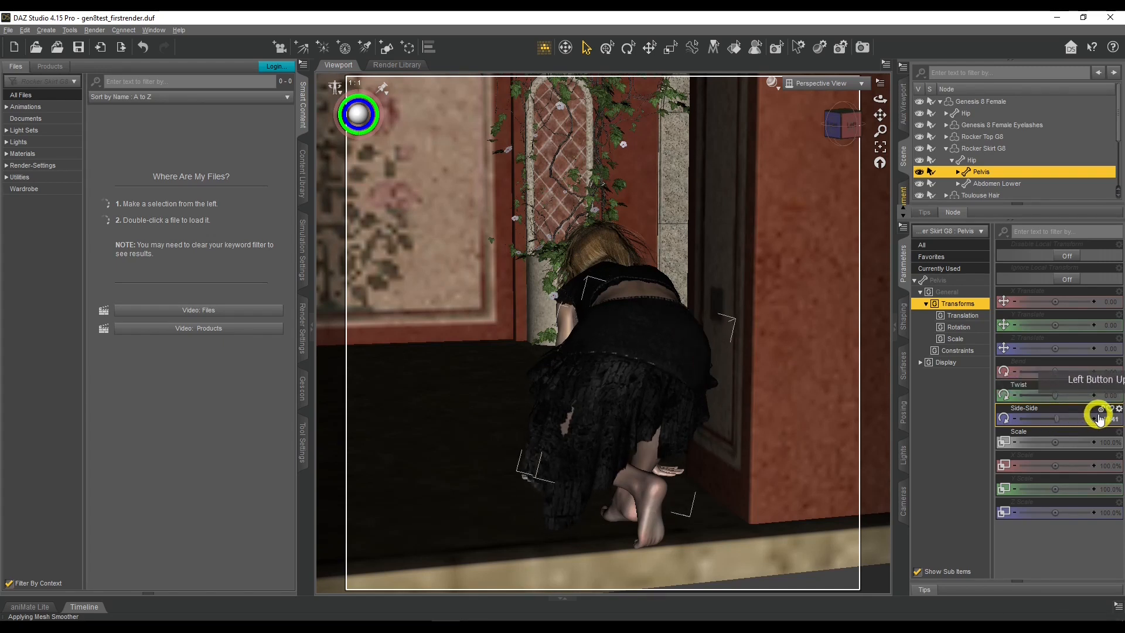
pyautogui.keyDown('alt'); pyautogui.click(1057, 417); pyautogui.keyUp('alt')
# Select the Left Thigh Bend under the skirt's Pelvis and set its Side-Side rotation to 19.34
pyautogui.keyDown('alt'); pyautogui.click(964, 174); pyautogui.keyUp('alt')
pyautogui.click(958, 172)
pyautogui.click(988, 195)
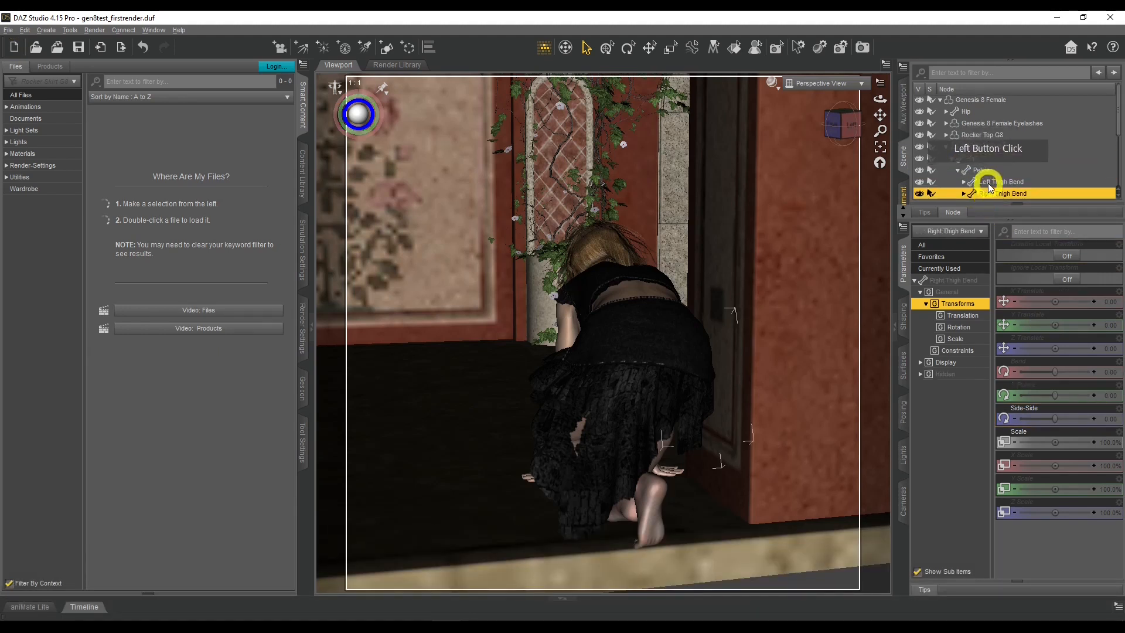
pyautogui.click(990, 182)
pyautogui.moveTo(885, 102); pyautogui.dragTo(884, 101)
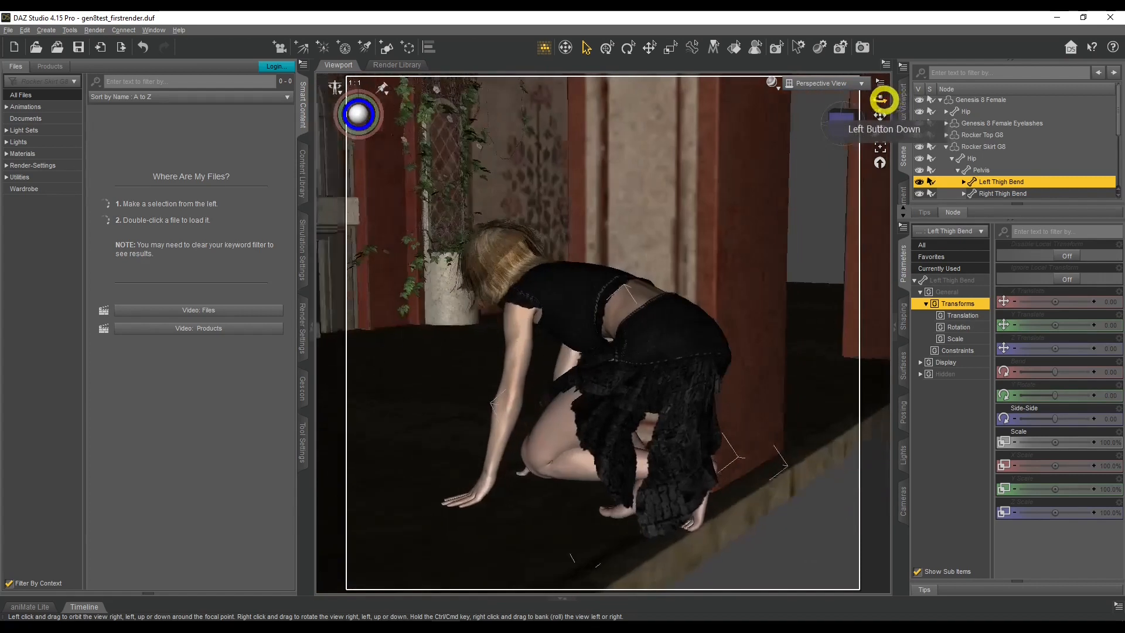
pyautogui.moveTo(1053, 417); pyautogui.dragTo(1058, 415)
pyautogui.moveTo(880, 96); pyautogui.dragTo(881, 99)
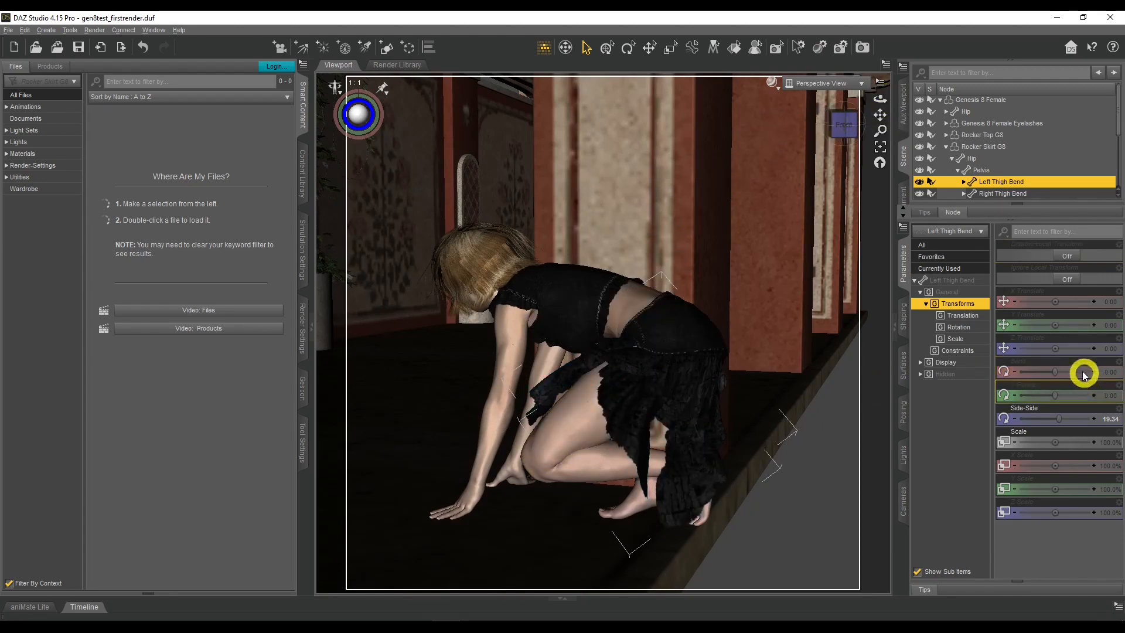
# Set the Bend rotation of the Rocker Skirt's Left Thigh Bend to 1.49, judging the skirt against the pose
pyautogui.moveTo(1054, 371); pyautogui.dragTo(1055, 371)
pyautogui.moveTo(880, 100); pyautogui.dragTo(878, 100)
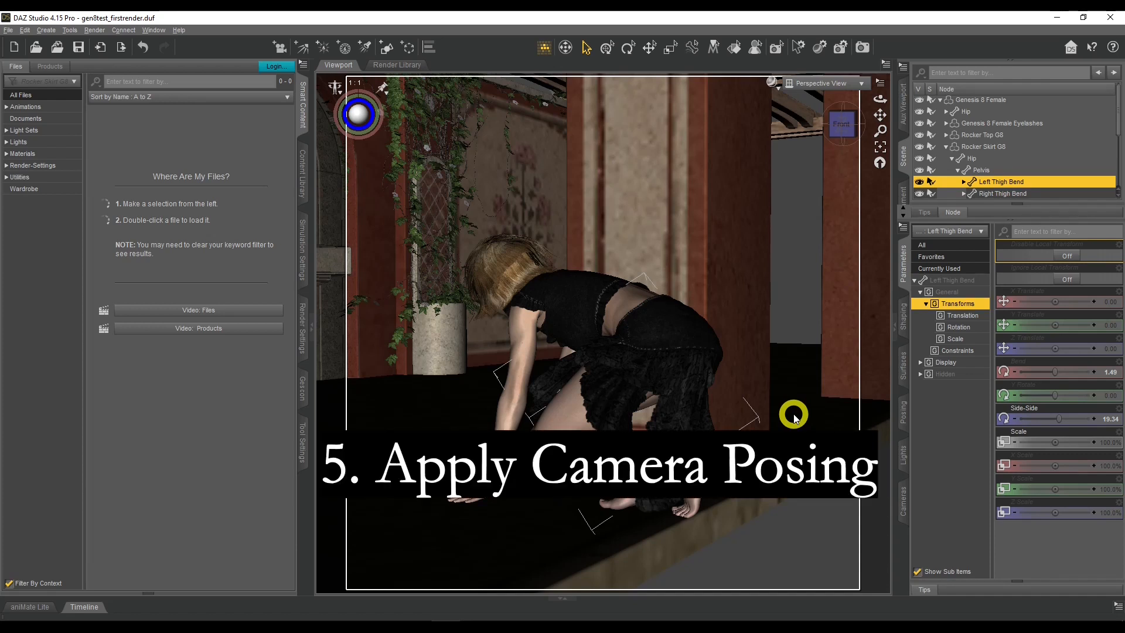
# Collapse the Rocker Skirt G8 and Genesis 8 Female hierarchies and look through the Camera, framing the crouching figure beside the pillar
pyautogui.click(946, 147)
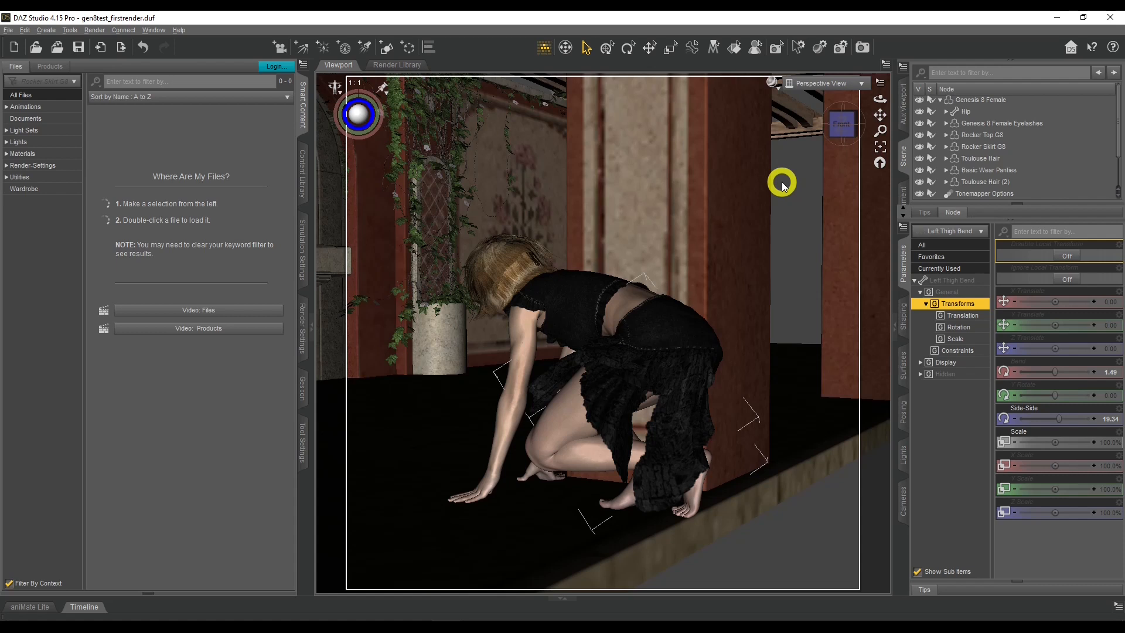
pyautogui.click(940, 103)
pyautogui.click(814, 84)
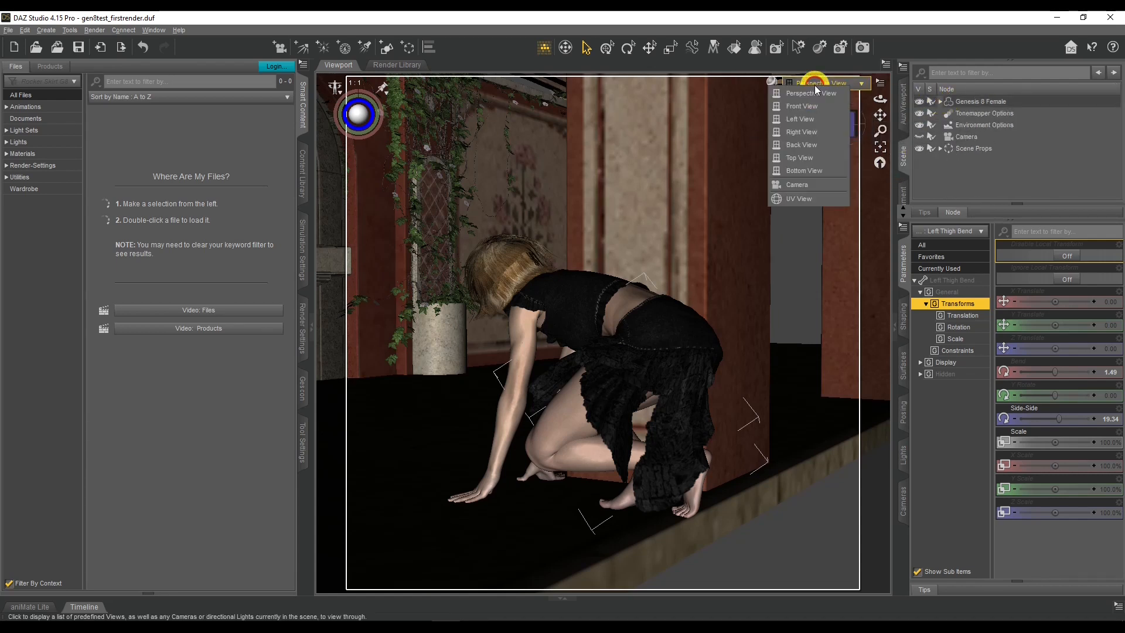
pyautogui.click(797, 185)
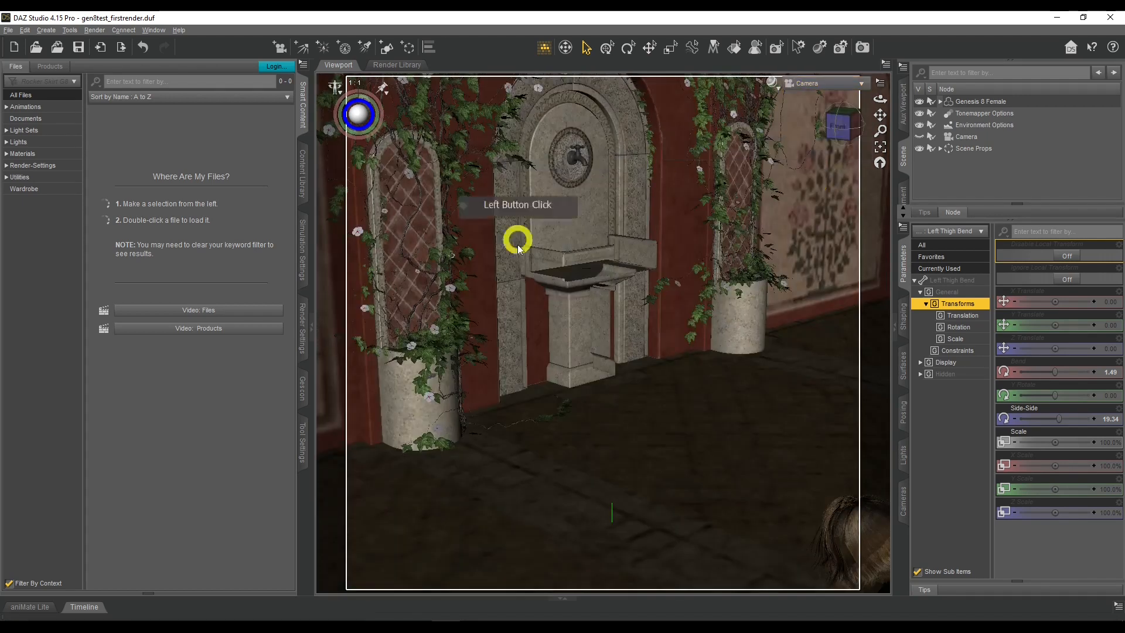
pyautogui.moveTo(750, 289); pyautogui.dragTo(757, 281, button='middle')
pyautogui.scroll(-2, 750, 289)
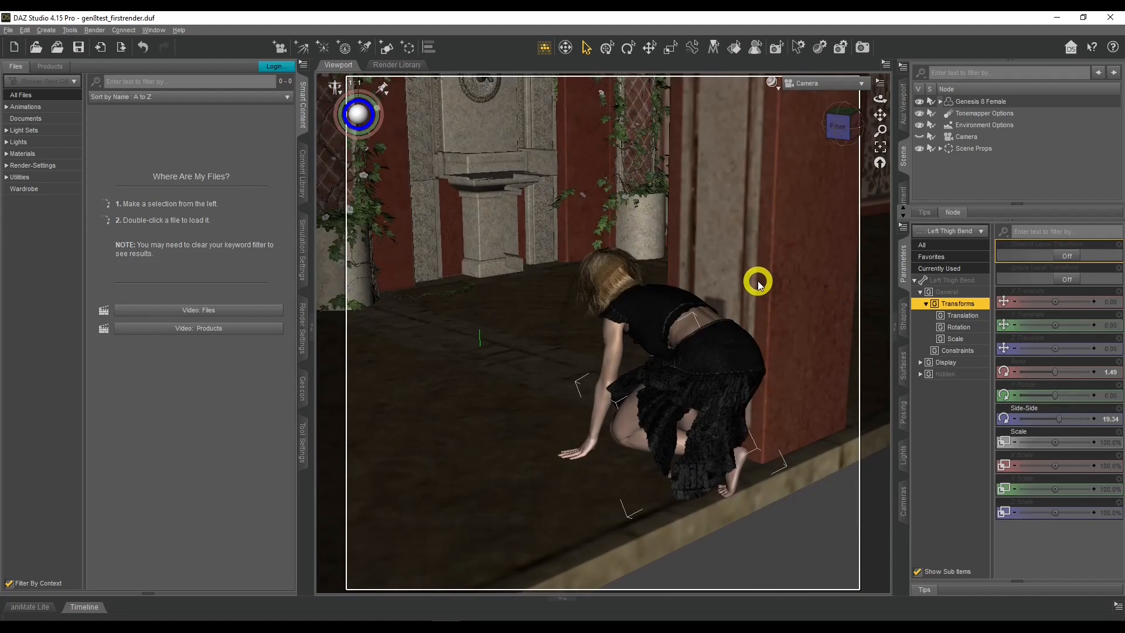
# Try the thirds guide over the camera view and hide it again
pyautogui.click(879, 85)
pyautogui.click(885, 147)
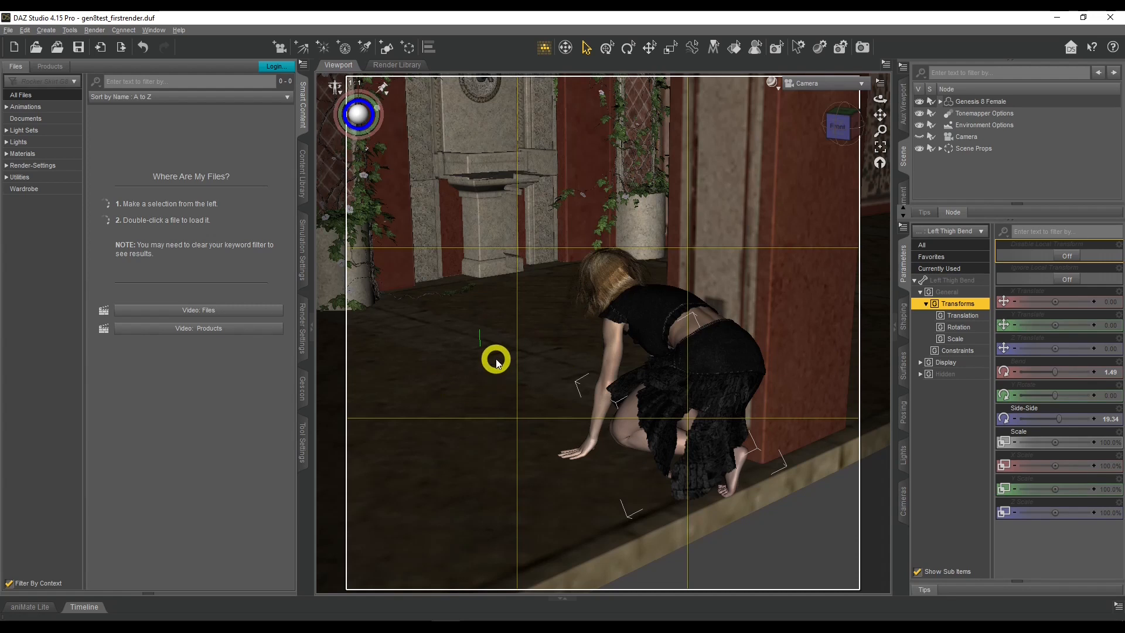
pyautogui.click(880, 83)
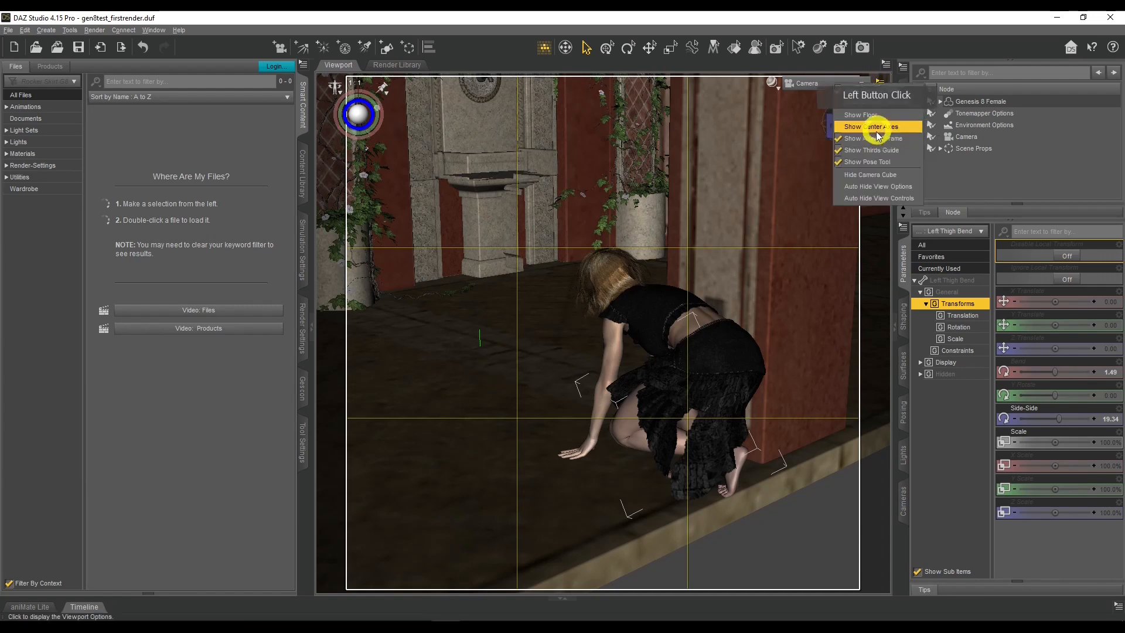
pyautogui.click(877, 151)
# Set the general render dimension preset to HD / 720p (16:9, 1280 x 720)
pyautogui.click(301, 318)
pyautogui.click(80, 130)
pyautogui.click(45, 127)
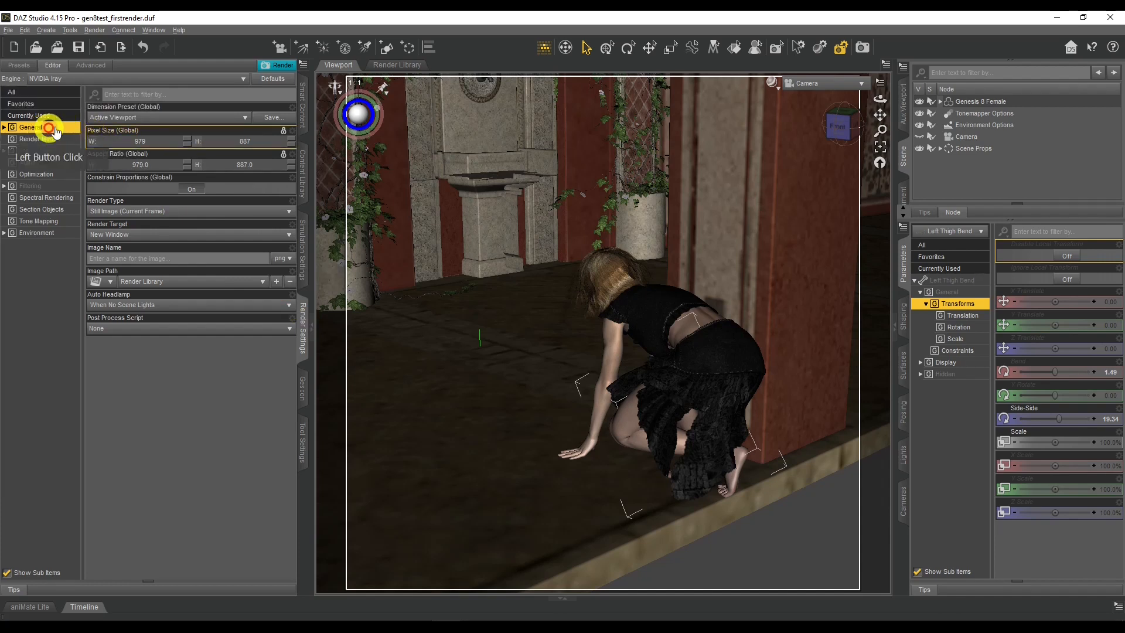
pyautogui.click(148, 119)
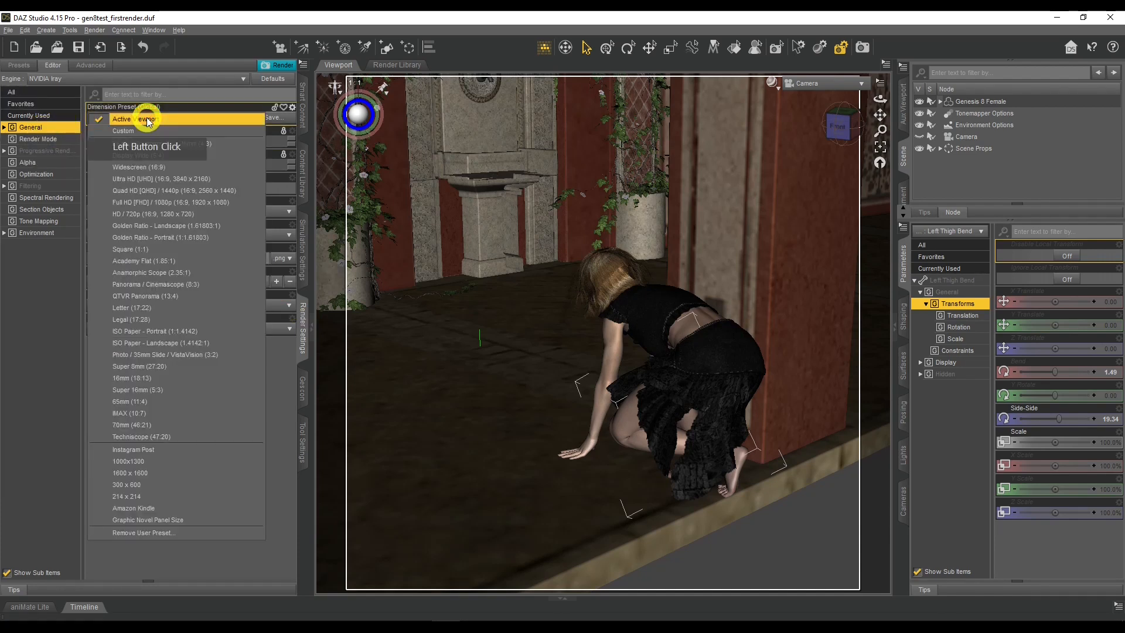
pyautogui.click(174, 165)
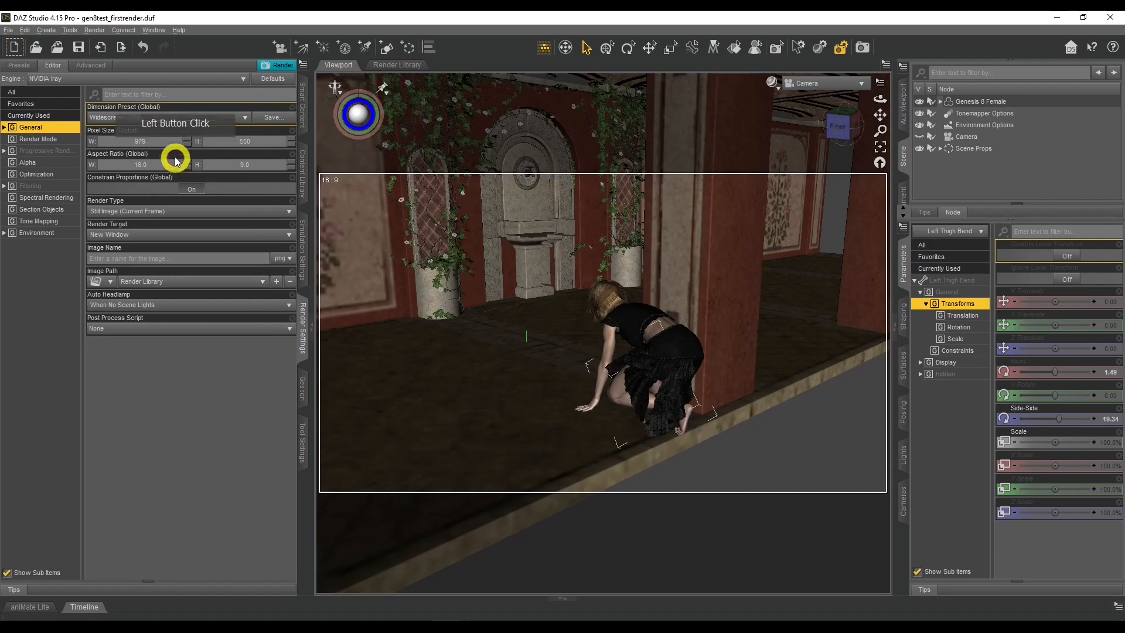
pyautogui.click(163, 118)
pyautogui.click(174, 165)
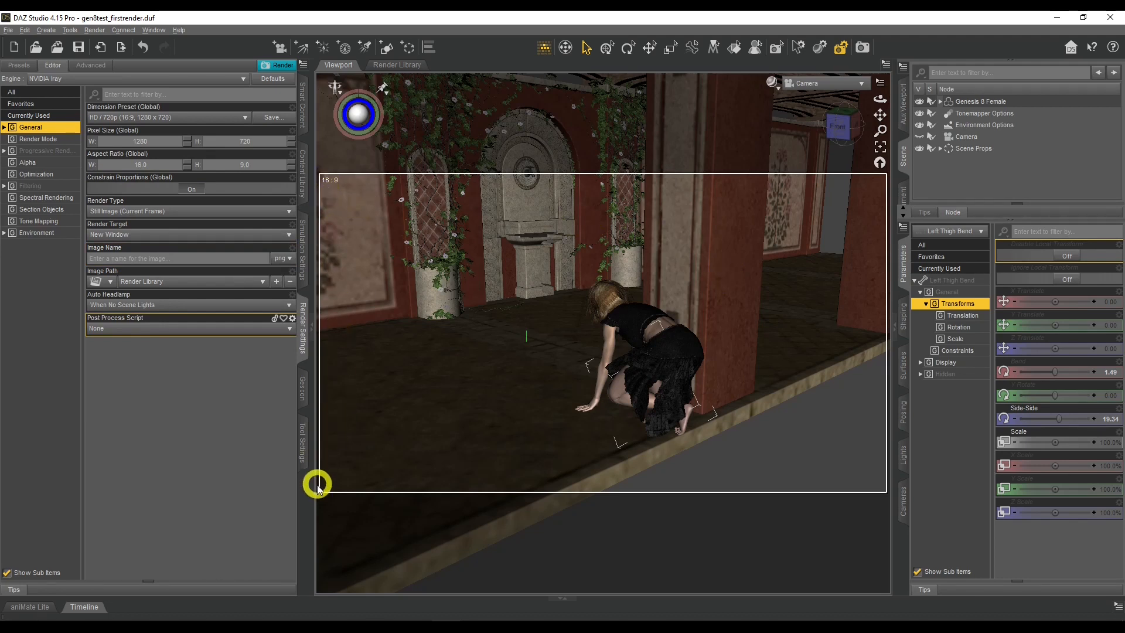
# Show the thirds guide and orbit the camera so the crouching figure sits in the right third, facing the fountain wall
pyautogui.click(880, 83)
pyautogui.click(877, 152)
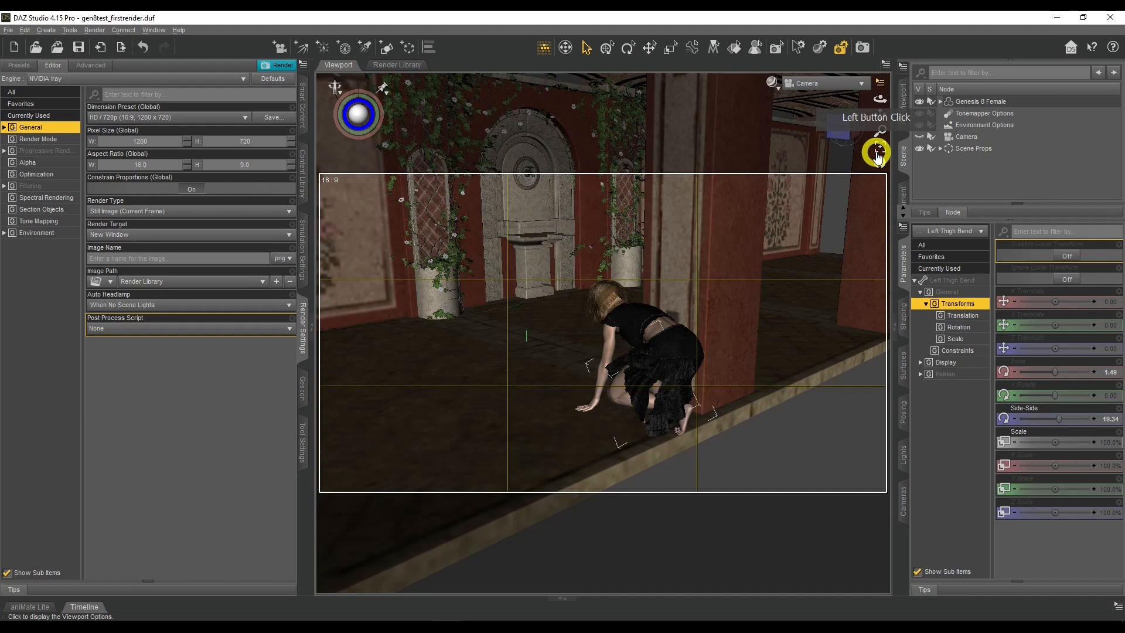
pyautogui.moveTo(883, 100); pyautogui.dragTo(882, 101)
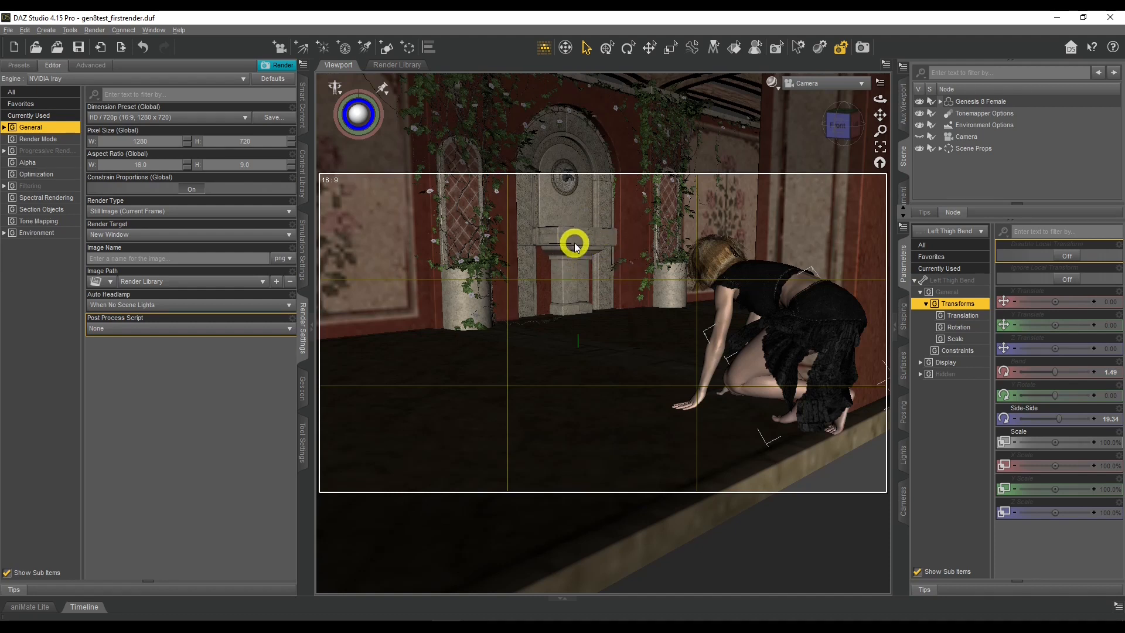
pyautogui.press('F12')
pyautogui.moveTo(519, 274)
pyautogui.mouseDown()
pyautogui.moveTo(495, 295)
pyautogui.moveTo(521, 275)
pyautogui.mouseUp()
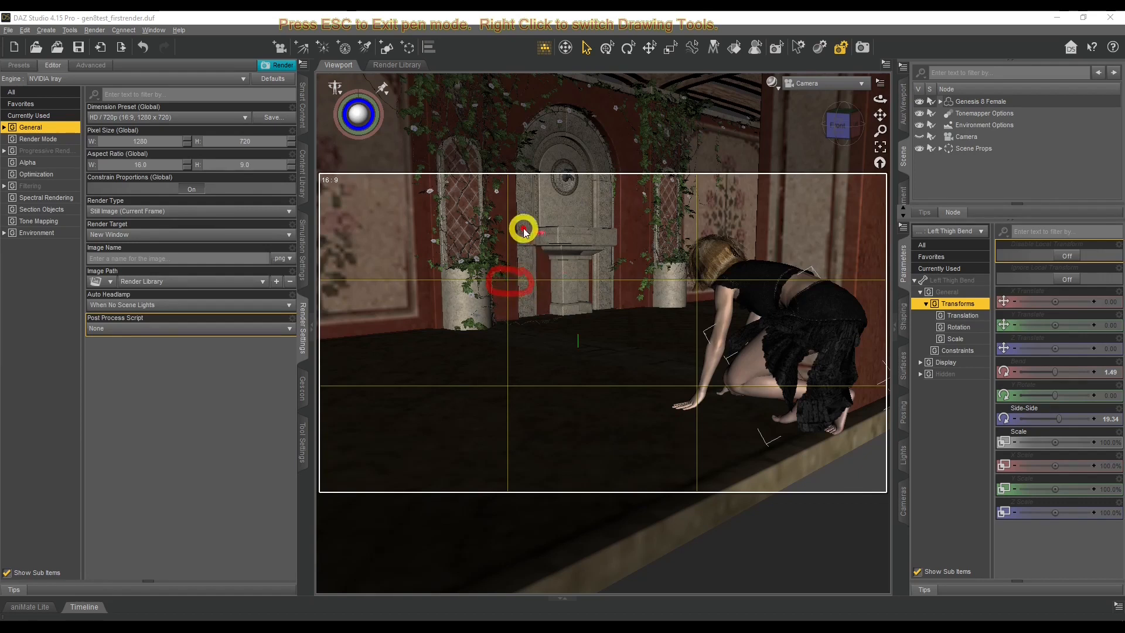
pyautogui.moveTo(505, 193)
pyautogui.mouseDown()
pyautogui.moveTo(492, 276)
pyautogui.moveTo(547, 318)
pyautogui.moveTo(508, 187)
pyautogui.mouseUp()
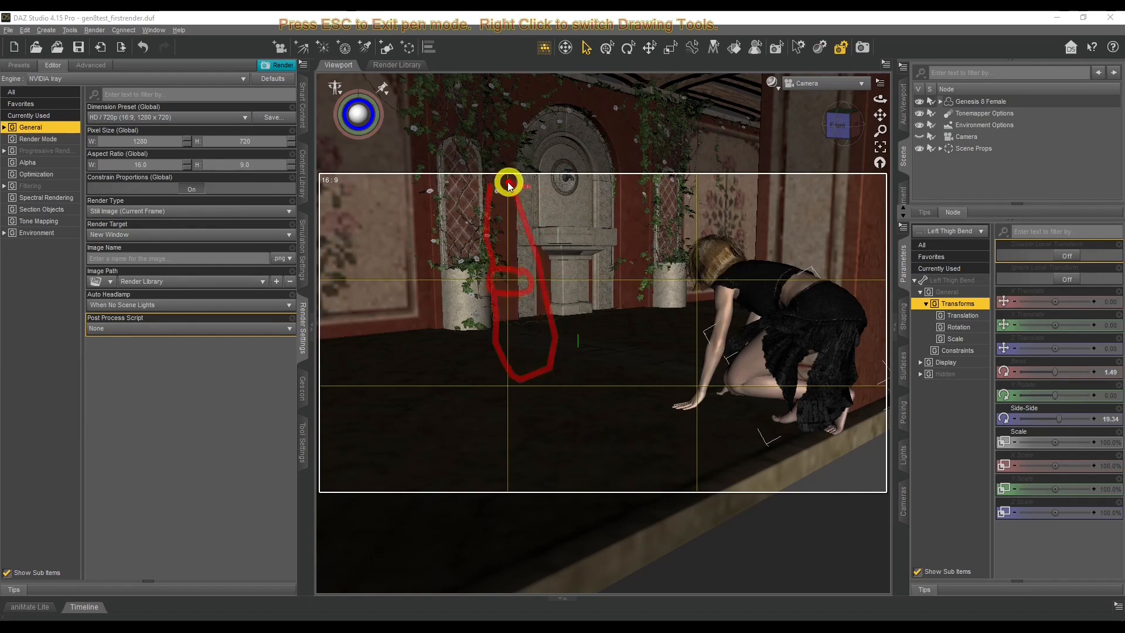
pyautogui.moveTo(684, 212)
pyautogui.mouseDown()
pyautogui.moveTo(680, 376)
pyautogui.moveTo(744, 436)
pyautogui.moveTo(724, 240)
pyautogui.mouseUp()
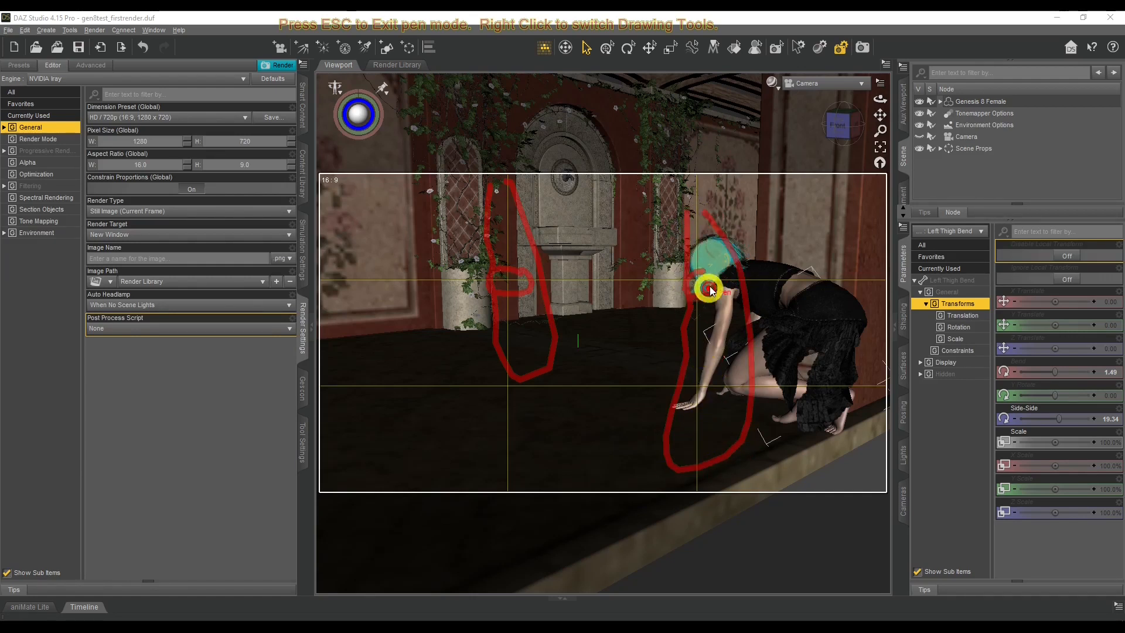
pyautogui.moveTo(703, 382); pyautogui.dragTo(716, 394)
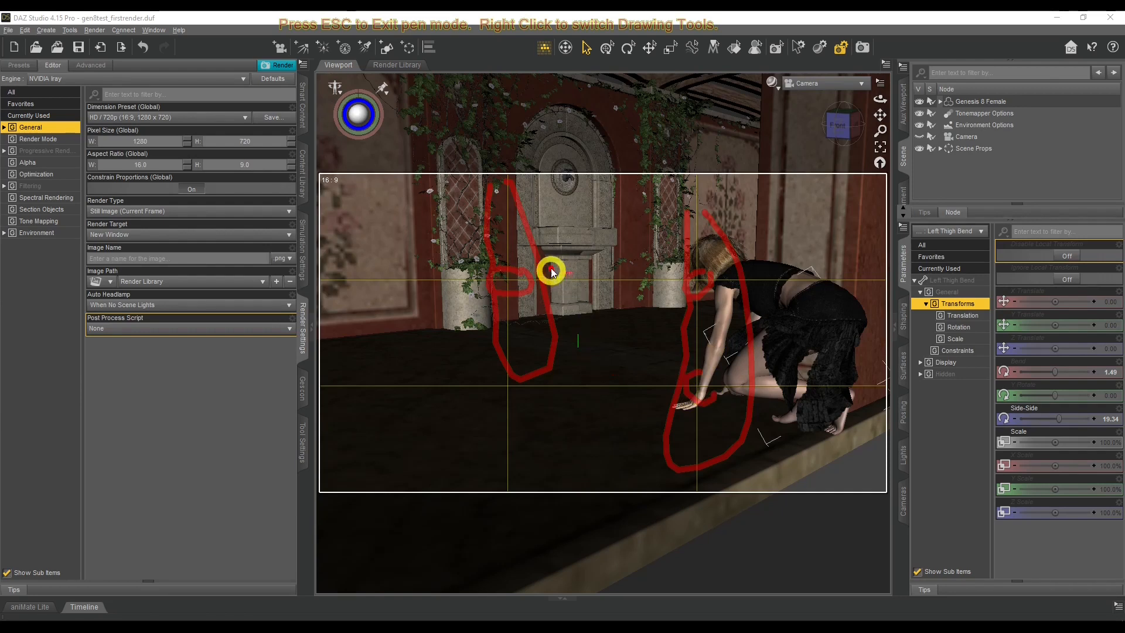
pyautogui.moveTo(495, 205)
pyautogui.mouseDown()
pyautogui.moveTo(492, 304)
pyautogui.moveTo(576, 270)
pyautogui.mouseUp()
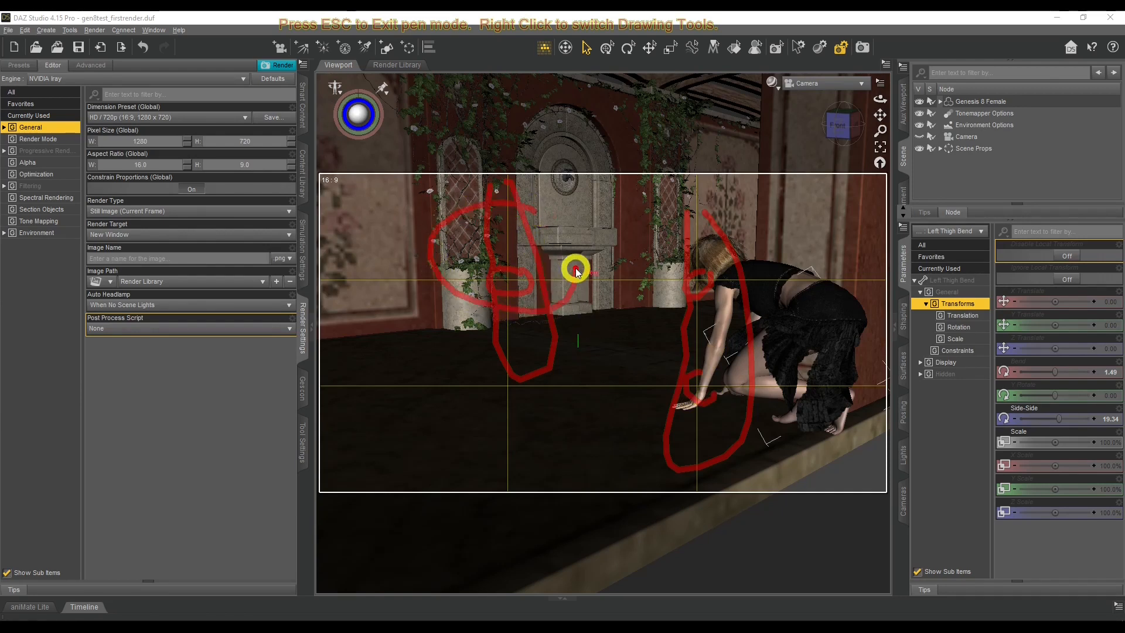
pyautogui.moveTo(600, 204); pyautogui.dragTo(602, 235)
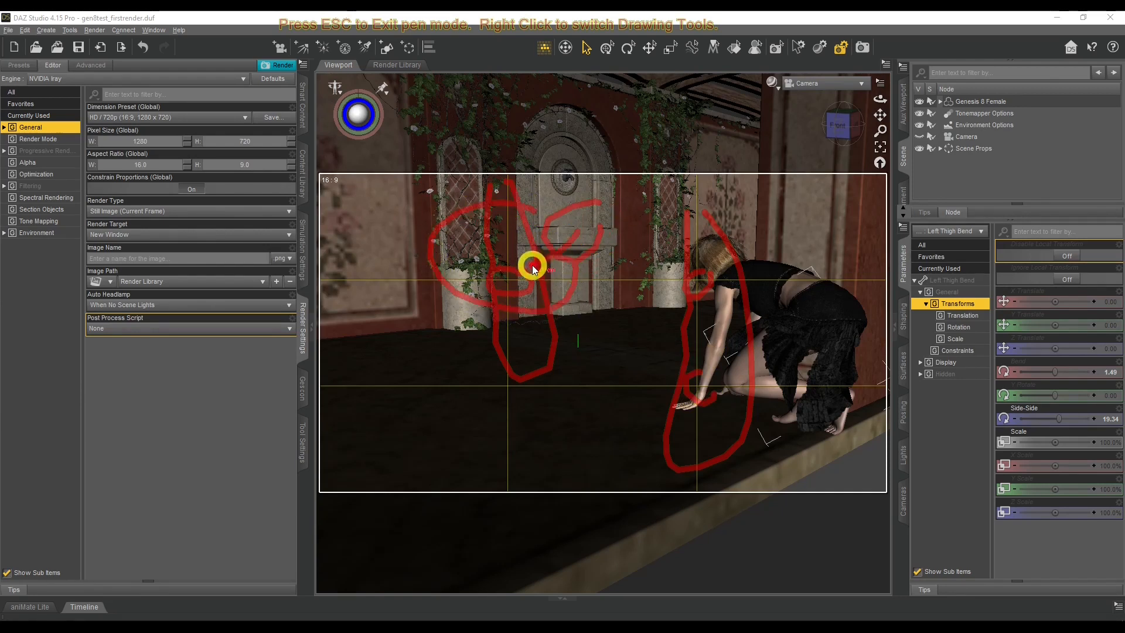
pyautogui.moveTo(523, 274); pyautogui.dragTo(573, 269)
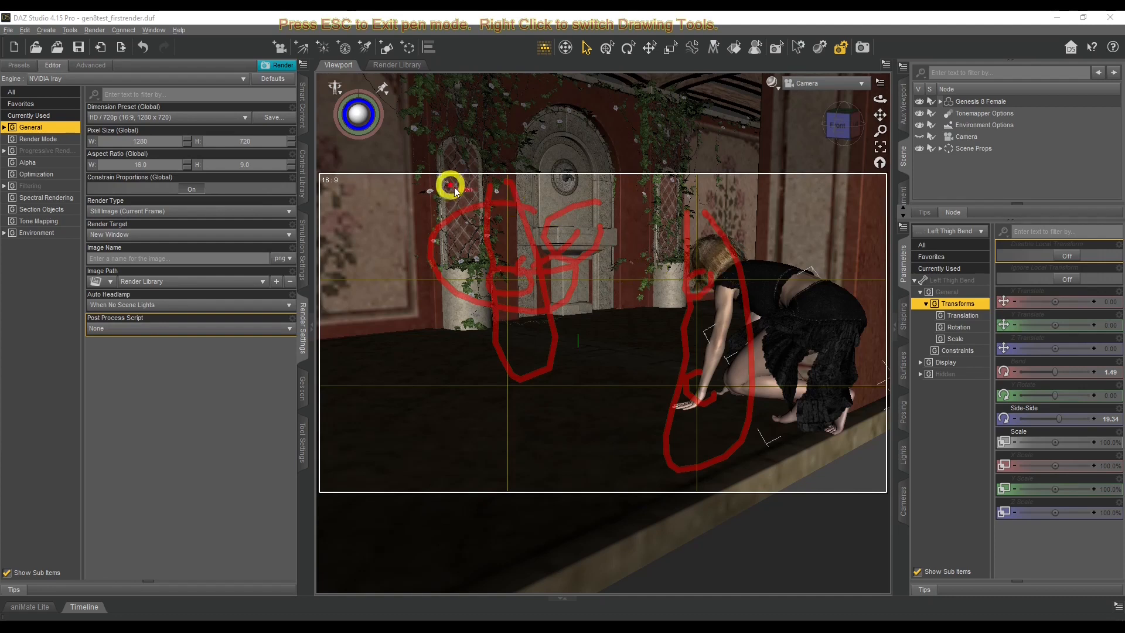
pyautogui.press('Escape')
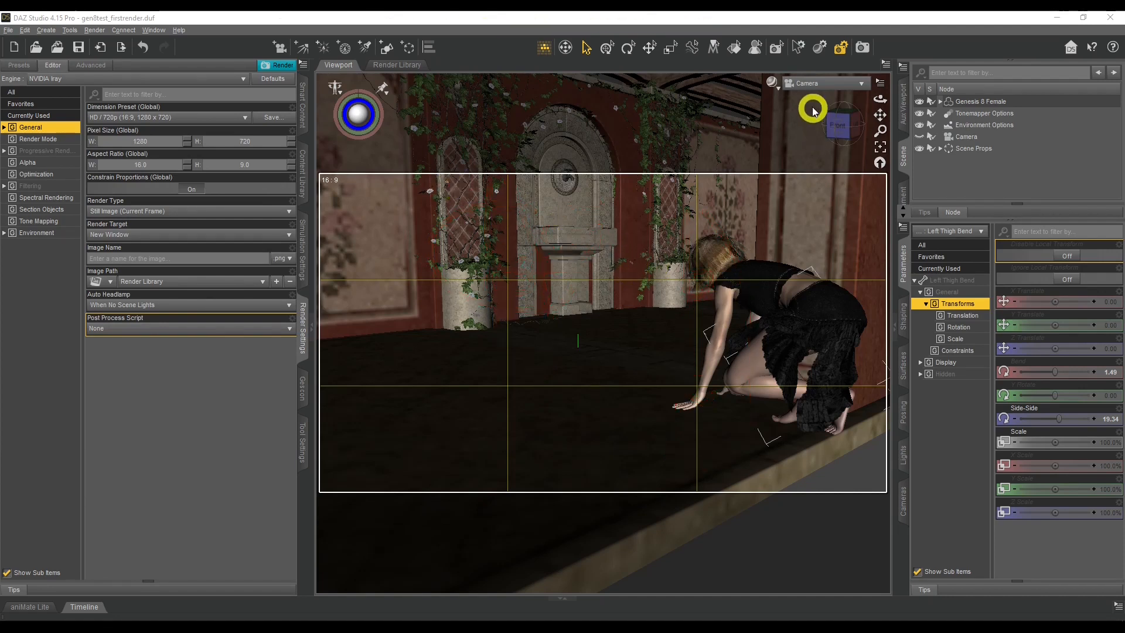
# Reframe the camera closer to the crouching figure, select the Camera and turn off the display of hidden properties
pyautogui.moveTo(876, 113); pyautogui.dragTo(877, 115)
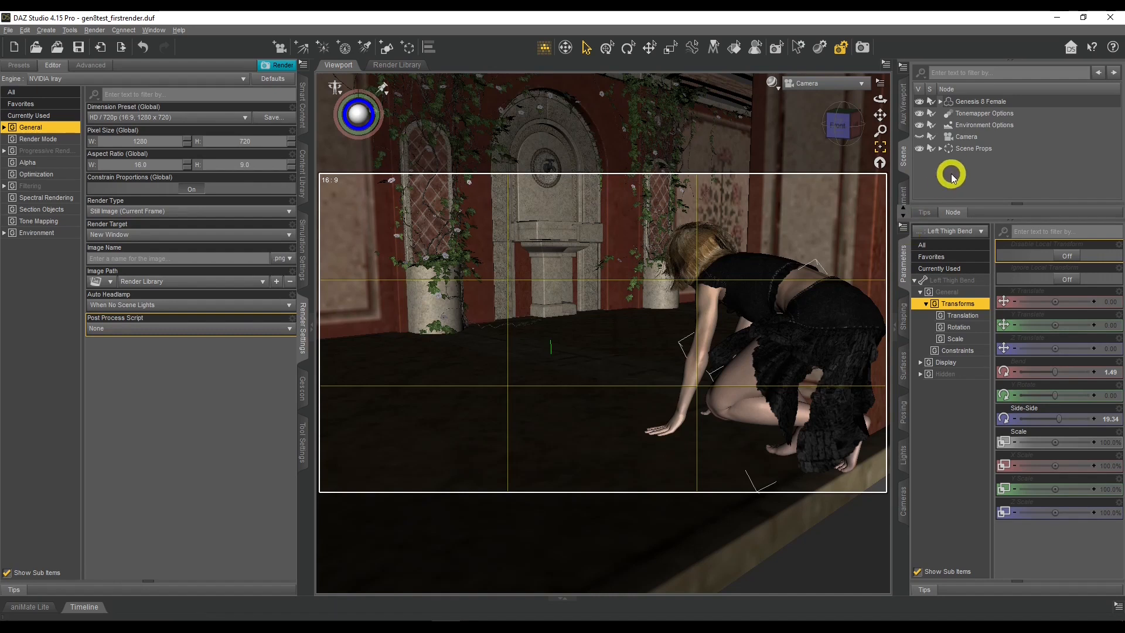
pyautogui.click(968, 138)
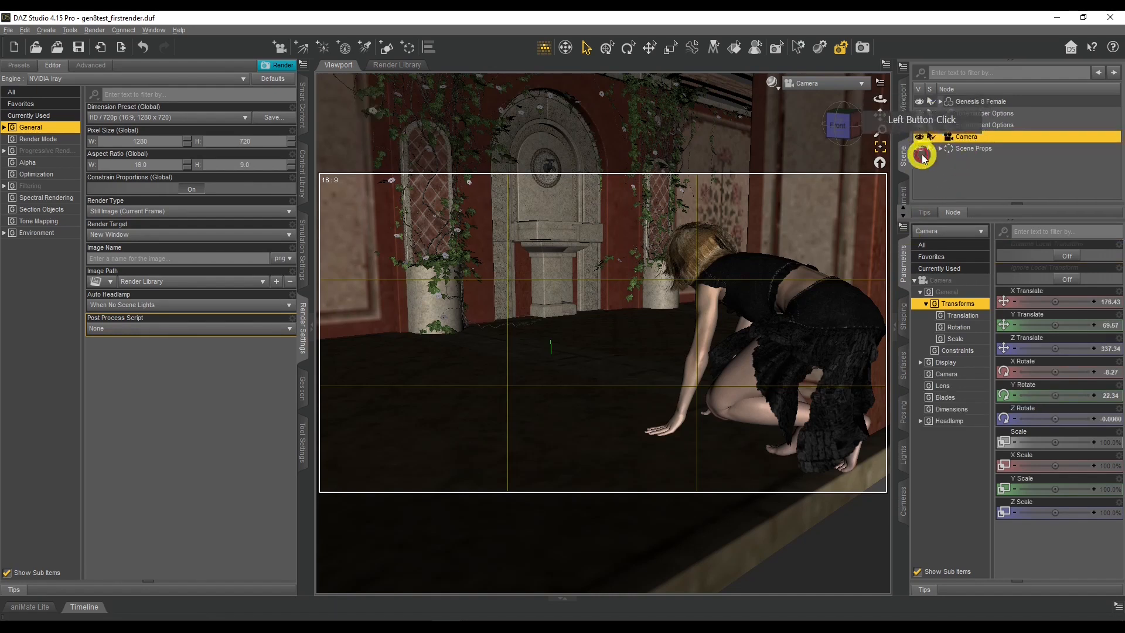
pyautogui.click(904, 226)
pyautogui.click(996, 235)
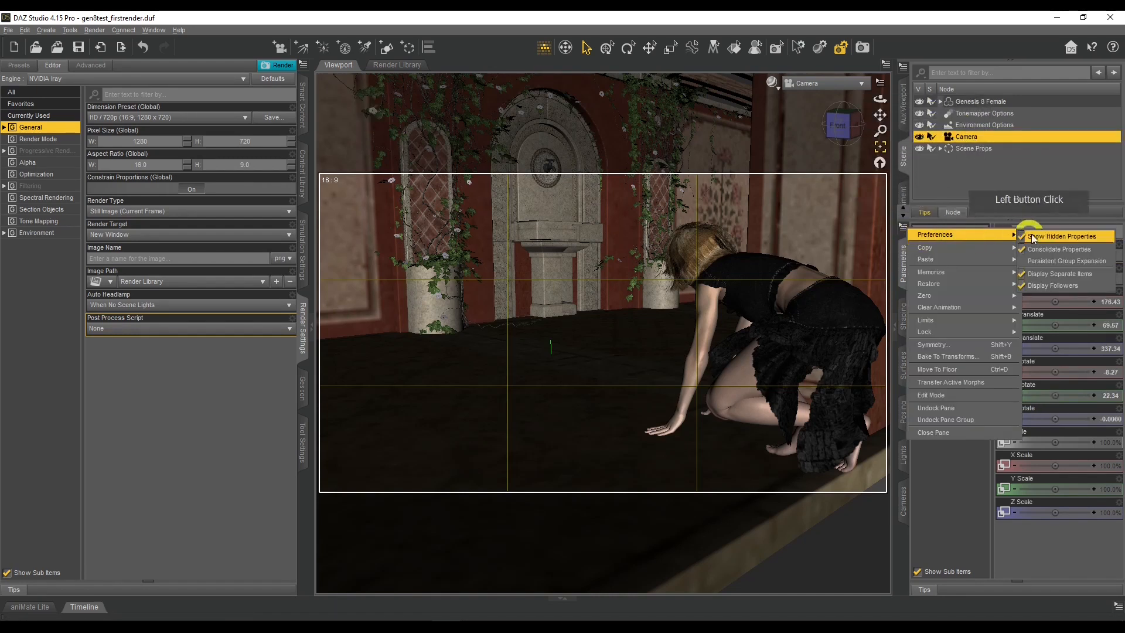
pyautogui.click(1053, 236)
pyautogui.click(1038, 382)
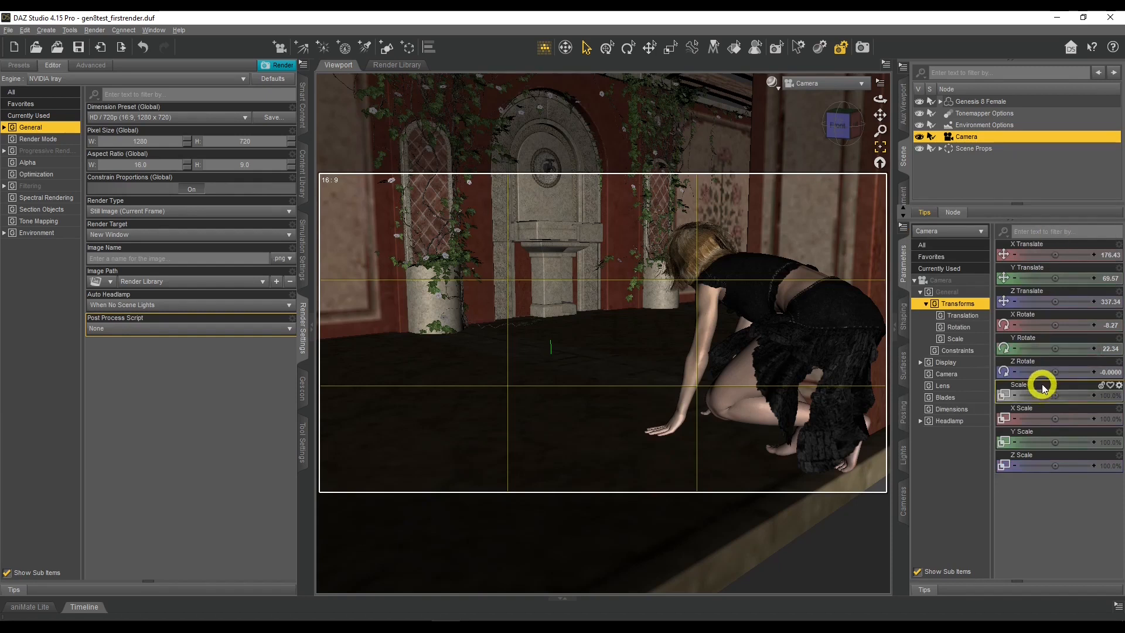
# Tilt the camera to a Z Rotate of -10.28 and reposition it at about X 169.16, Y 67.40, Z 340.15 with Y Rotate 18.06
pyautogui.moveTo(1060, 374); pyautogui.dragTo(1057, 370)
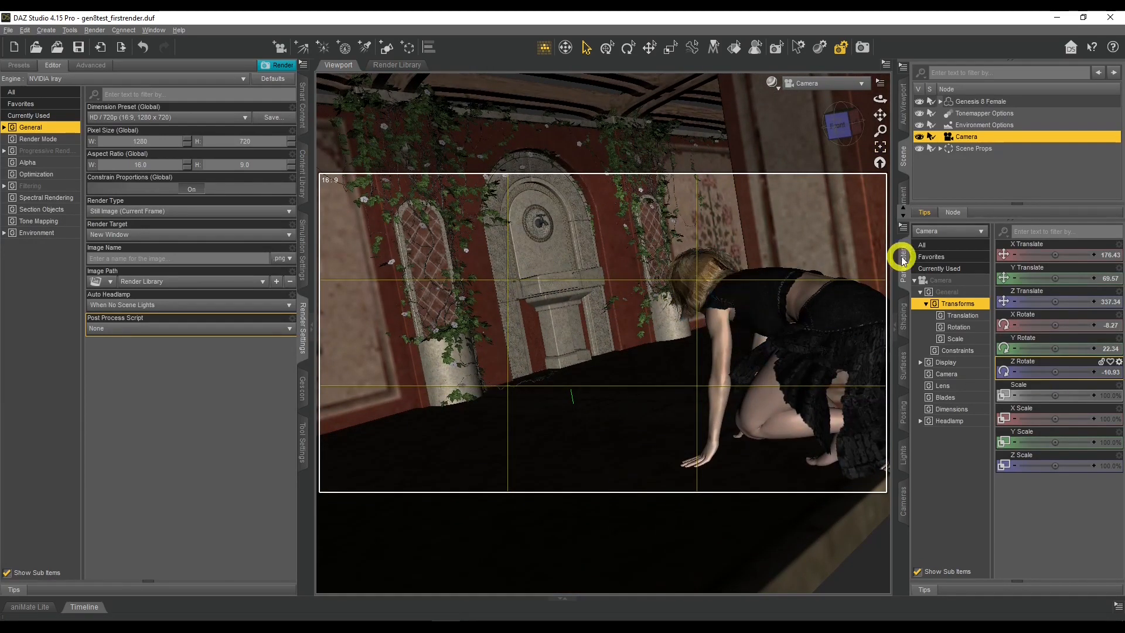
pyautogui.moveTo(880, 115); pyautogui.dragTo(880, 115)
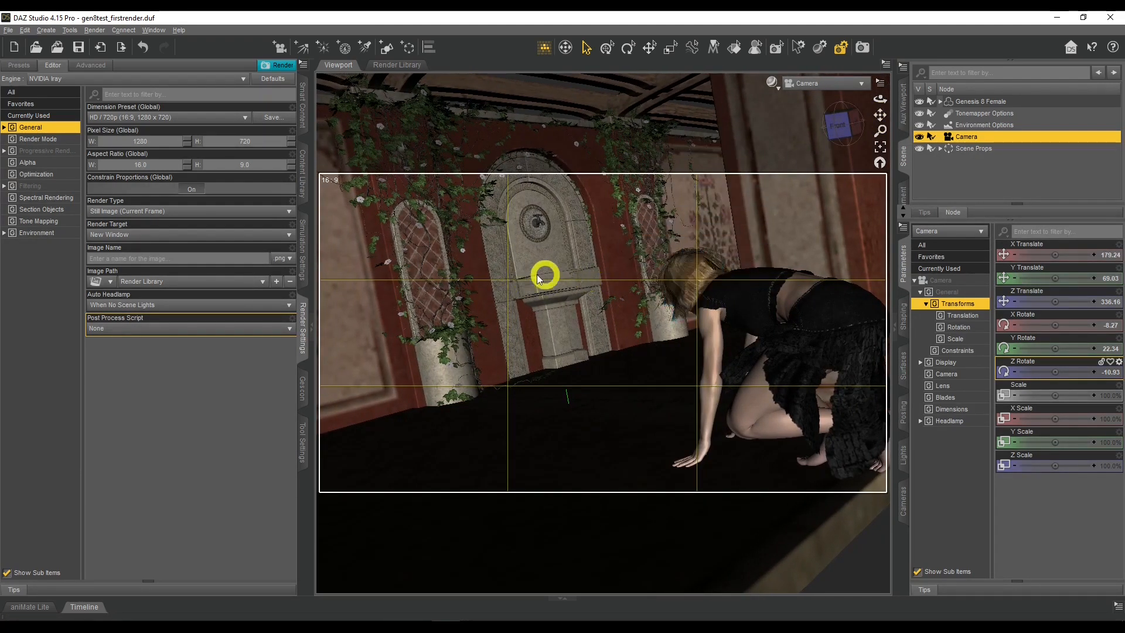
pyautogui.moveTo(1054, 372); pyautogui.dragTo(1056, 370)
pyautogui.moveTo(880, 114); pyautogui.dragTo(879, 115)
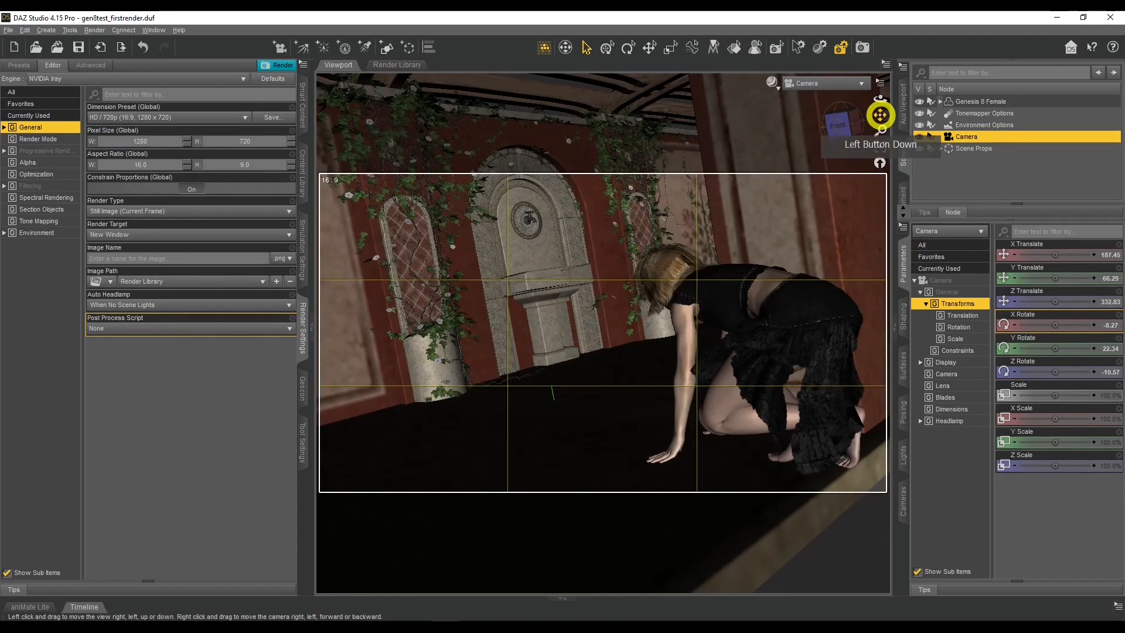
pyautogui.moveTo(880, 115); pyautogui.dragTo(880, 101)
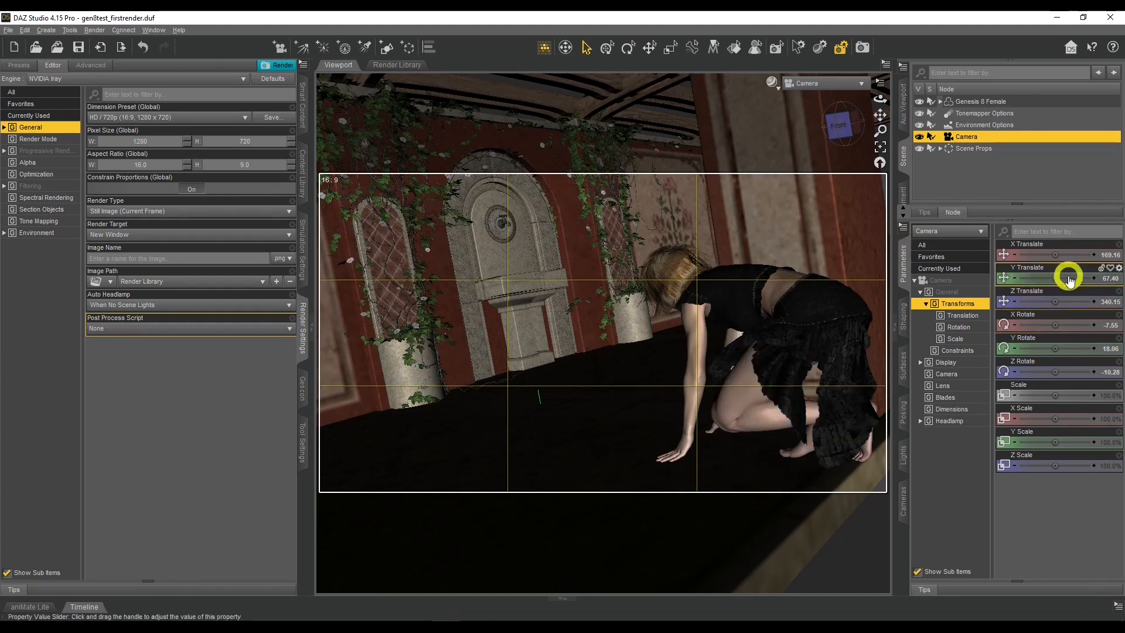
# Lock the Camera's X, Y and Z Translate and X, Y and Z Rotate properties
pyautogui.click(1103, 249)
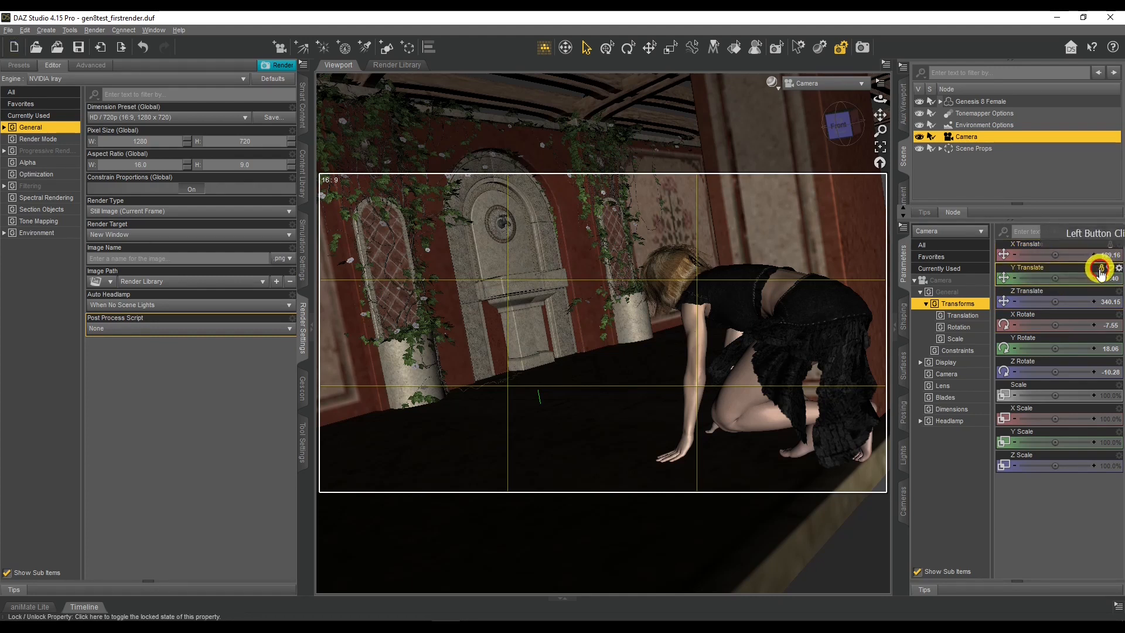
pyautogui.click(1102, 291)
pyautogui.click(1101, 314)
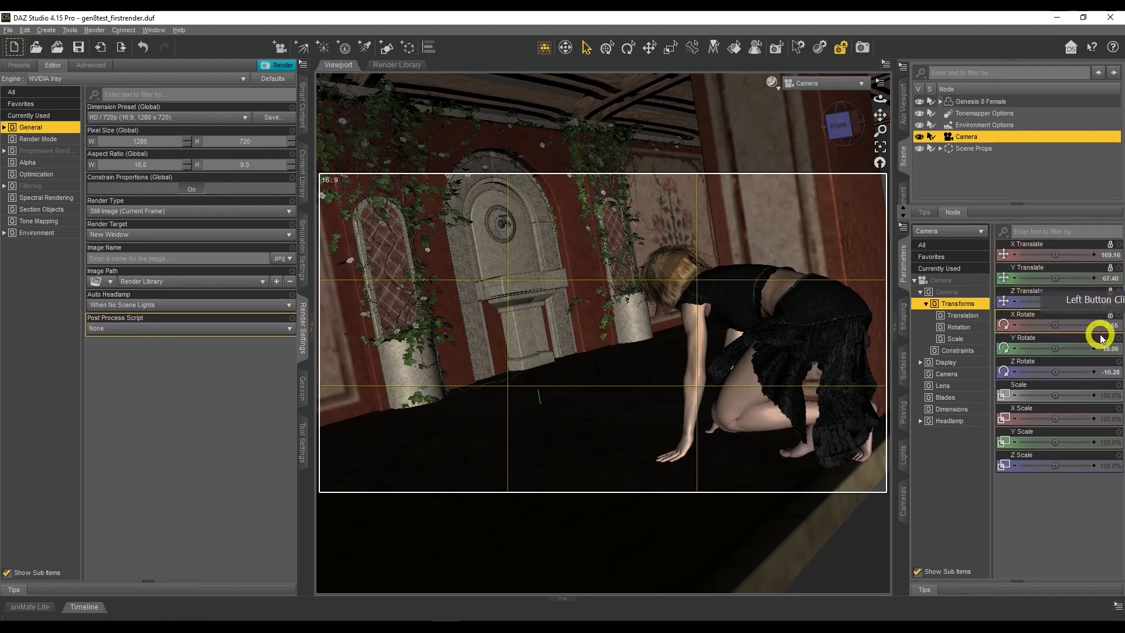
pyautogui.click(1101, 338)
pyautogui.click(1102, 362)
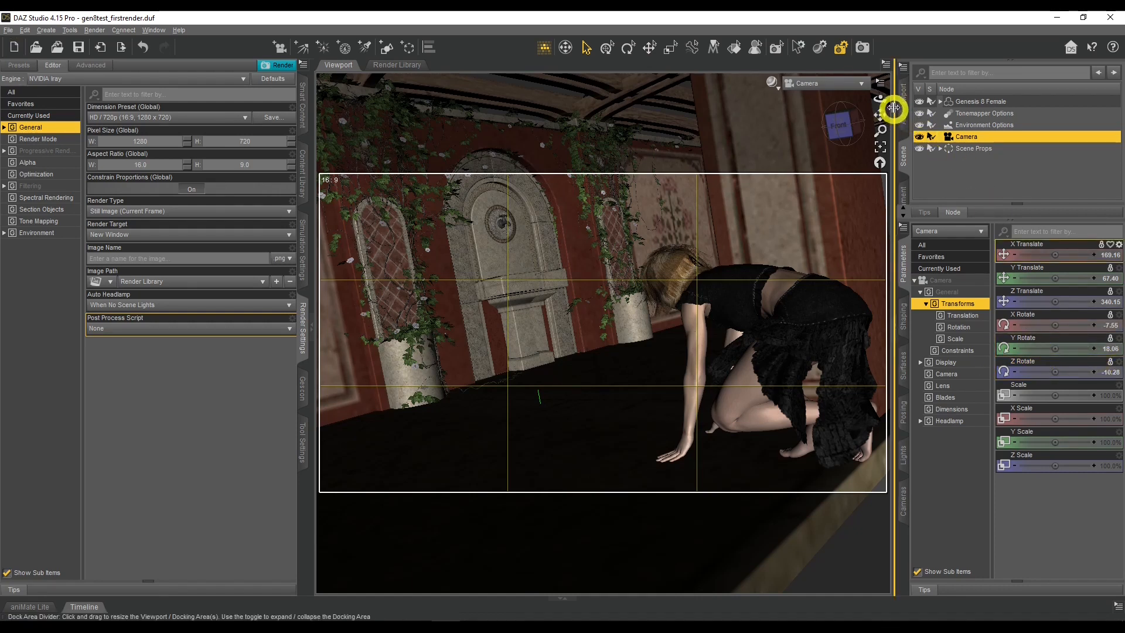
# Hide the thirds guide and switch the viewport from the camera to Perspective View
pyautogui.click(880, 85)
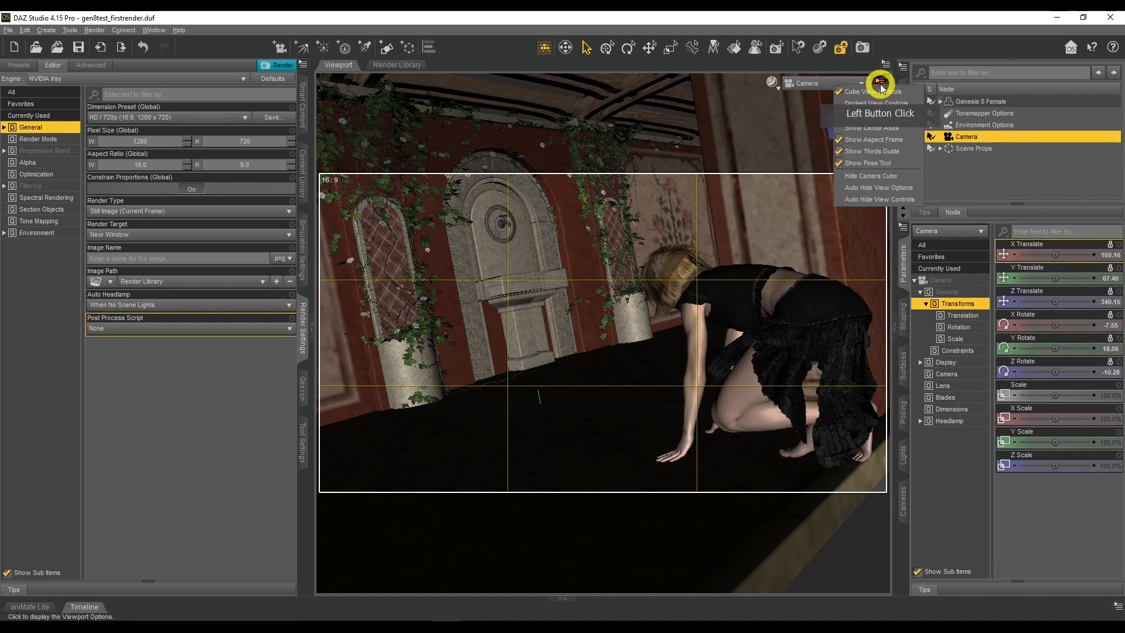
pyautogui.click(882, 149)
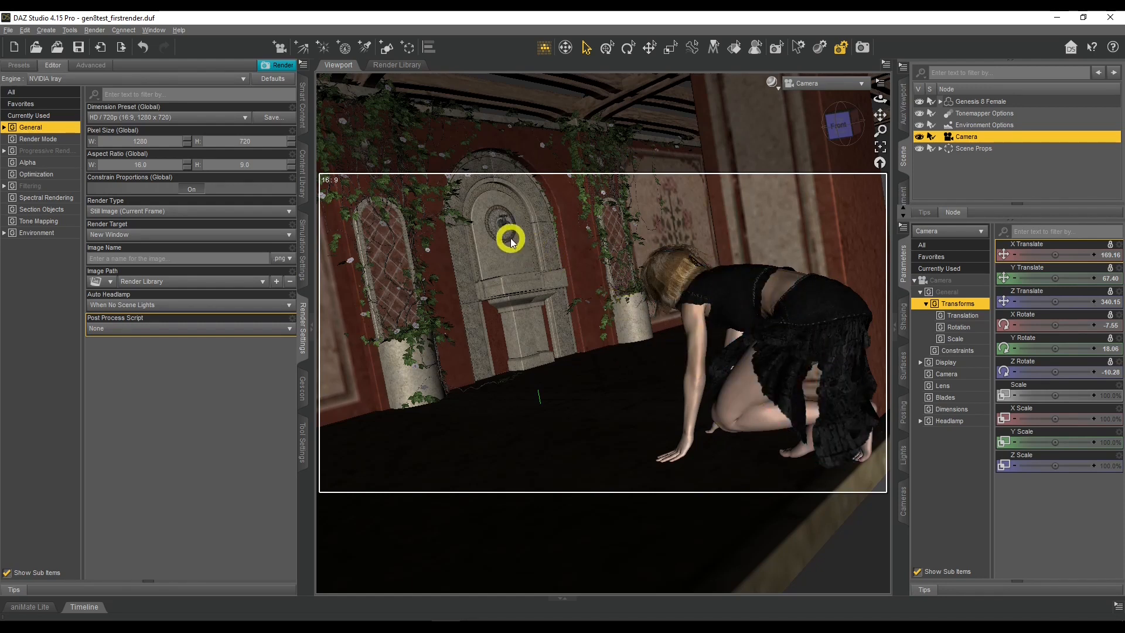
pyautogui.click(810, 88)
pyautogui.click(812, 93)
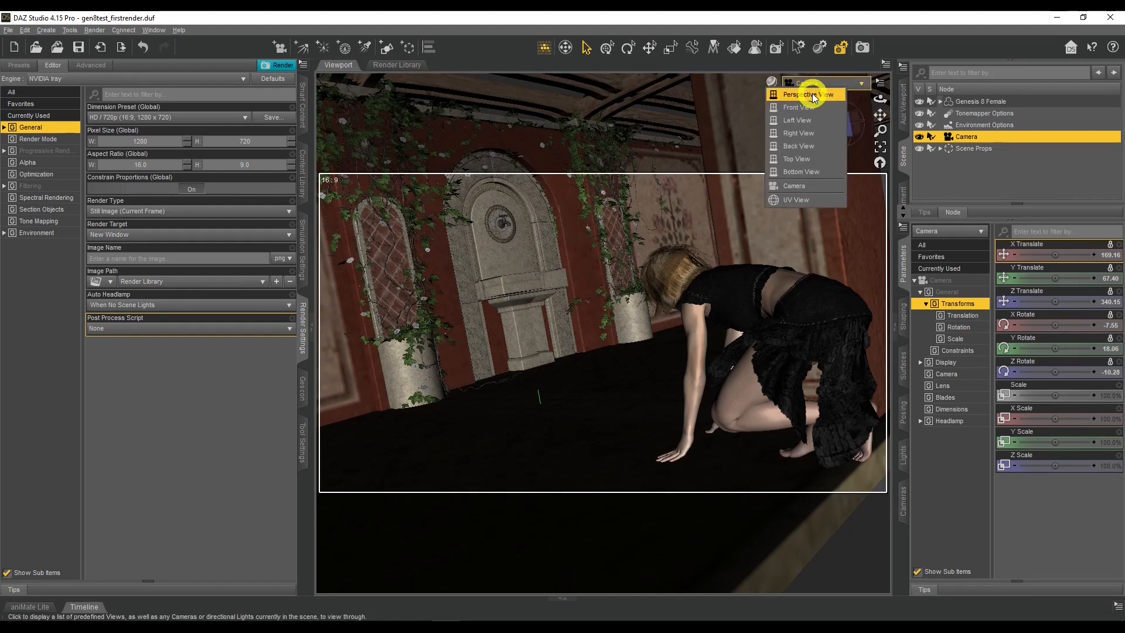
# Turn on the Camera's Depth of Field and set its Focal Distance to 520.12, checking the focus plane in Perspective View
pyautogui.moveTo(879, 99); pyautogui.dragTo(879, 98)
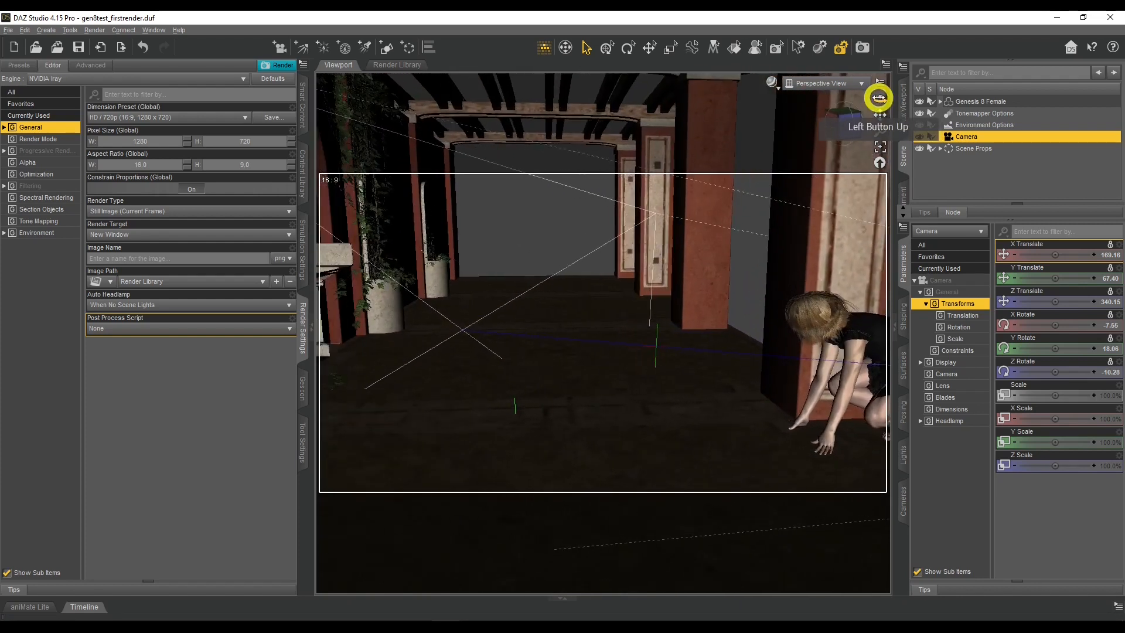
pyautogui.click(964, 374)
pyautogui.click(1067, 326)
pyautogui.moveTo(1059, 350); pyautogui.dragTo(1058, 347)
pyautogui.moveTo(880, 99); pyautogui.dragTo(882, 98)
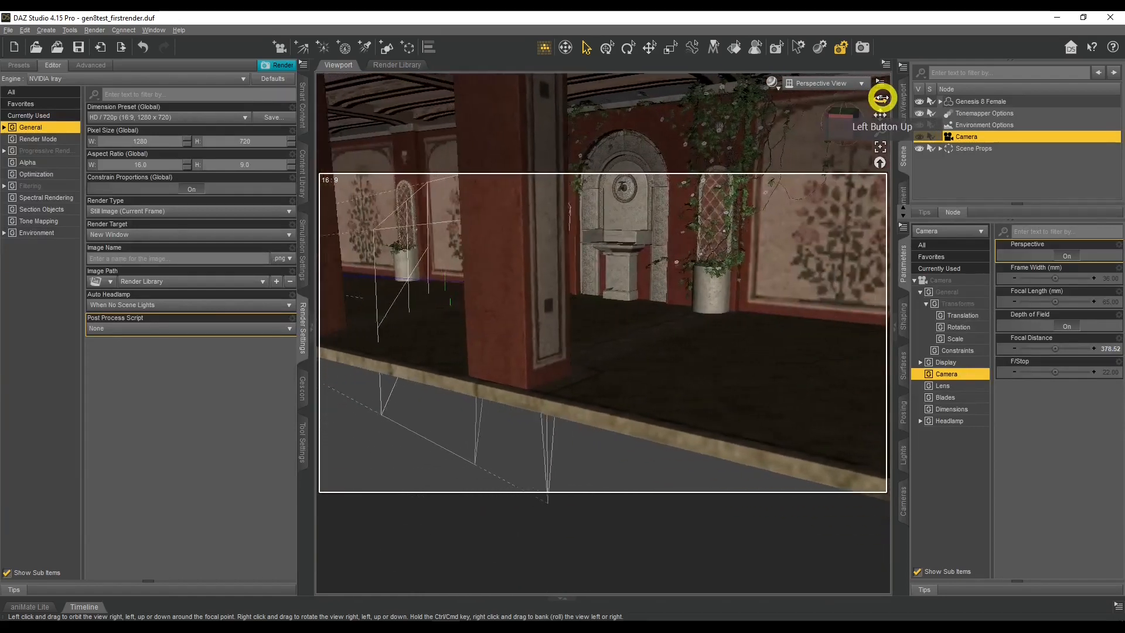
pyautogui.moveTo(1060, 350); pyautogui.dragTo(1058, 349)
pyautogui.moveTo(880, 98); pyautogui.dragTo(878, 96)
pyautogui.moveTo(1053, 349); pyautogui.dragTo(1053, 350)
pyautogui.moveTo(879, 98); pyautogui.dragTo(876, 100)
# Return the viewport to the Camera view and preview the shot with the NVIDIA Iray draw style
pyautogui.click(806, 84)
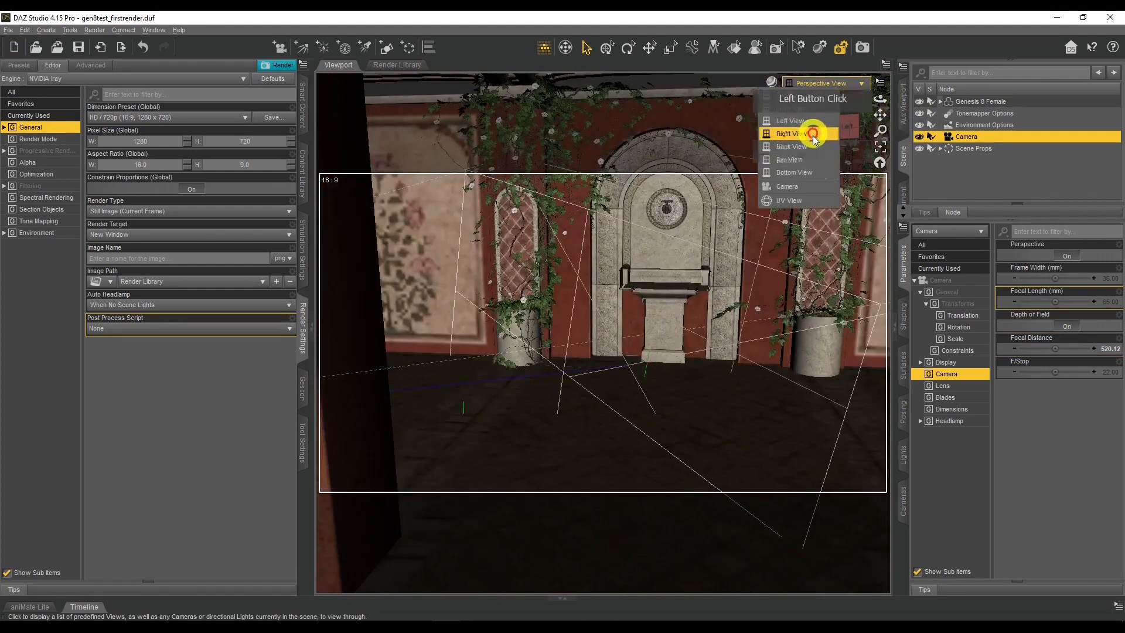
pyautogui.click(819, 187)
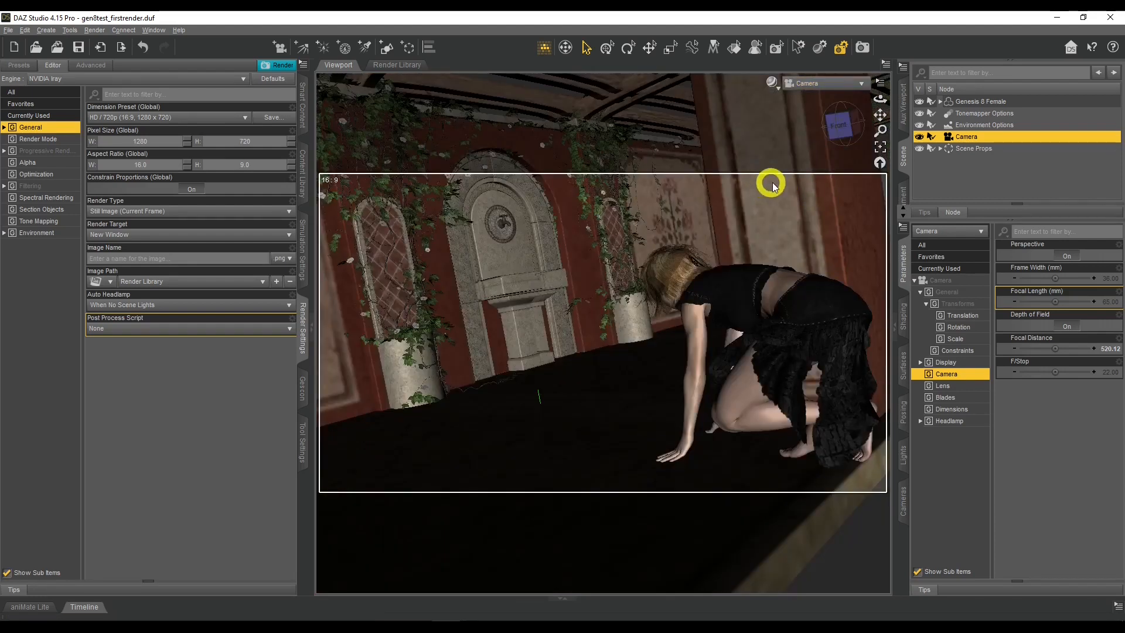
pyautogui.click(772, 83)
pyautogui.click(777, 237)
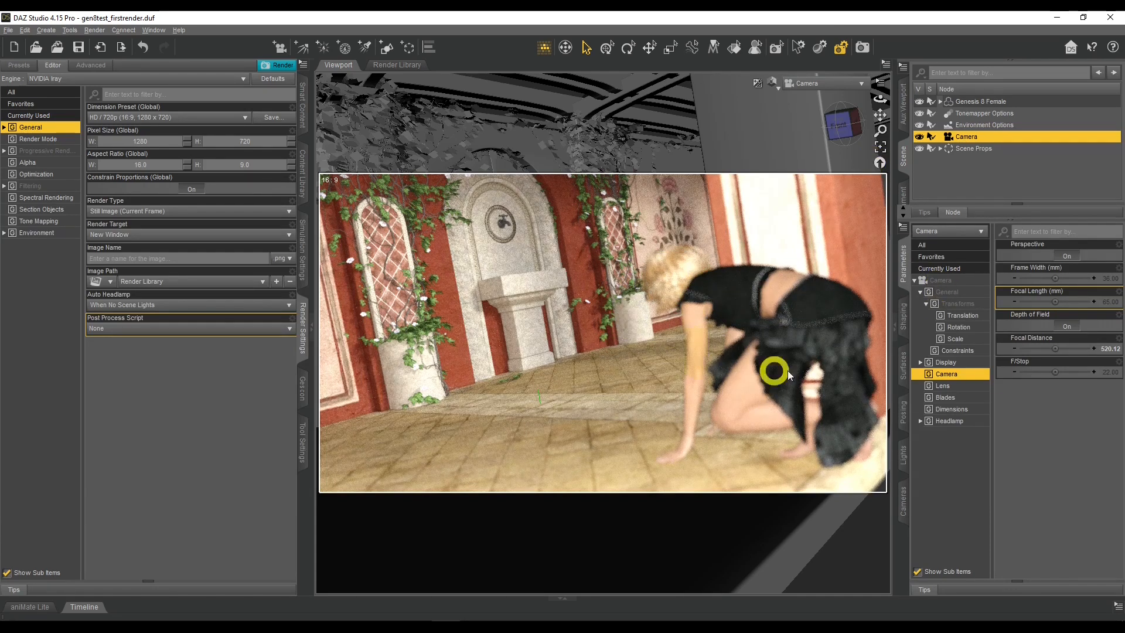
# Set the Camera's F/Stop to 30, and raise it further to 40 for a deeper zone of focus
pyautogui.click(1113, 374)
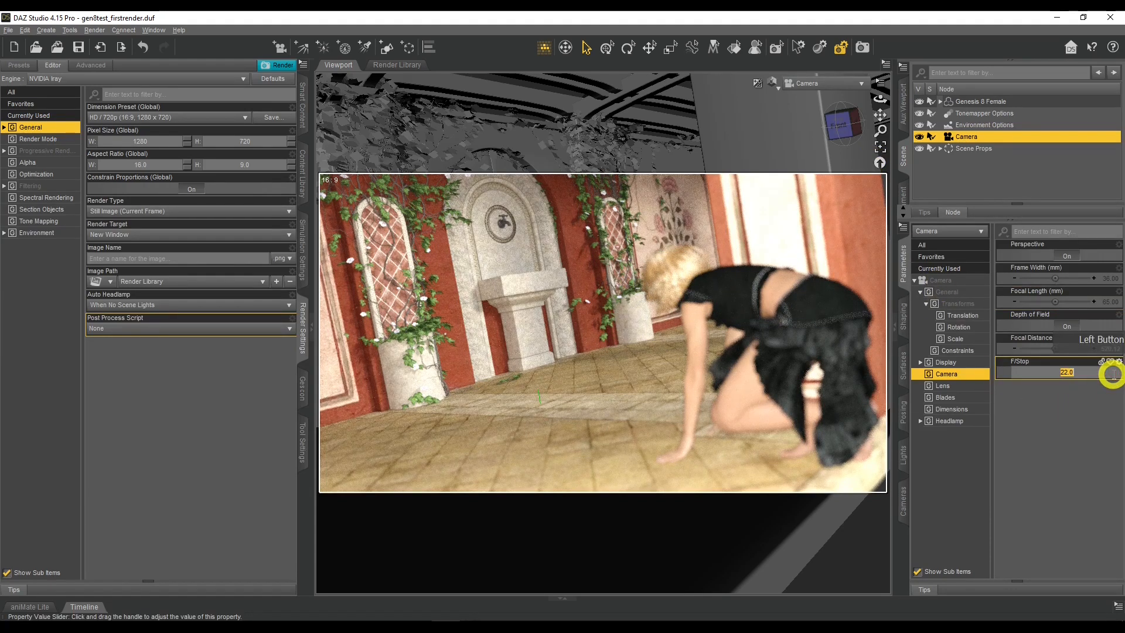
pyautogui.write('30')
pyautogui.press('Return')
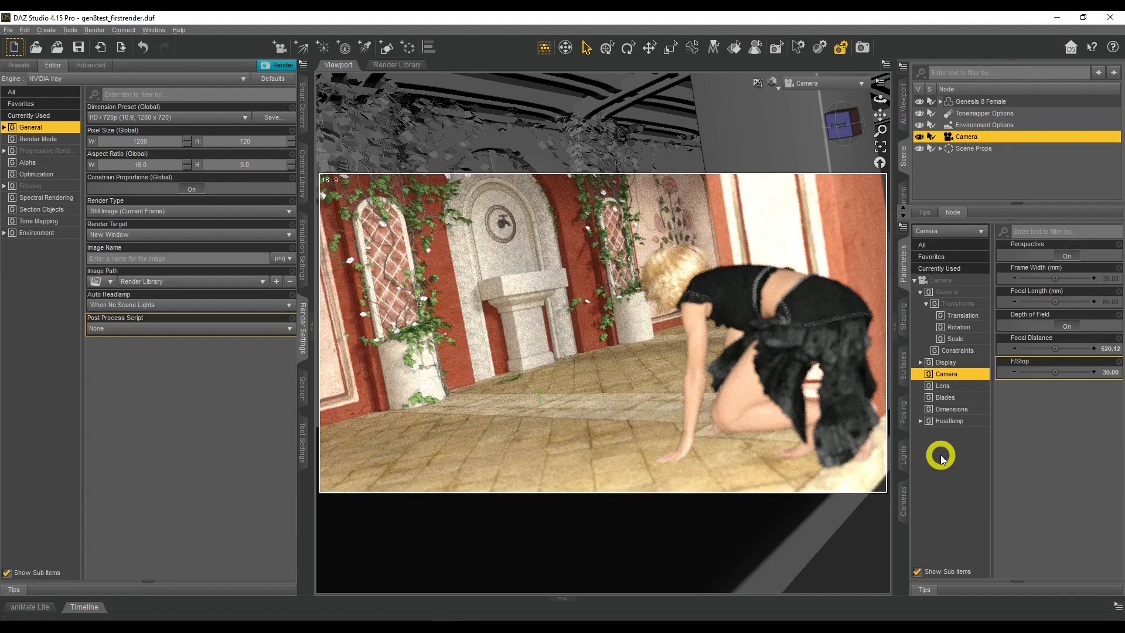
pyautogui.click(1106, 374)
pyautogui.write('40')
pyautogui.press('Return')
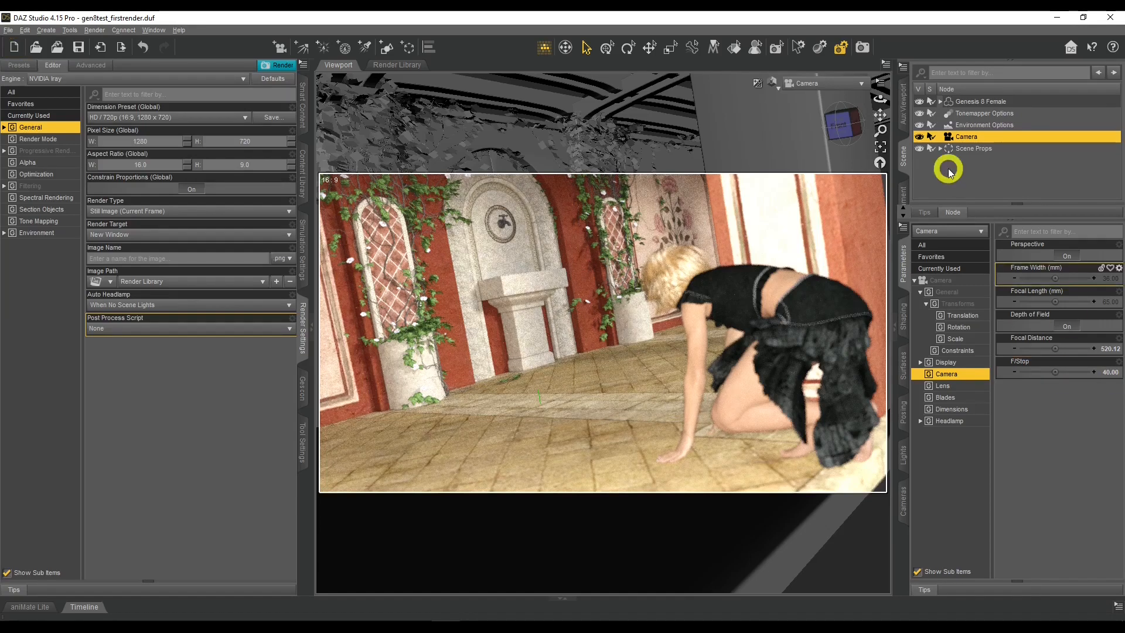
# Set the Camera's Focal Distance to 457.95 while viewing it in Perspective View, and return the viewport to the Camera view
pyautogui.click(840, 86)
pyautogui.click(841, 97)
pyautogui.moveTo(880, 100); pyautogui.dragTo(883, 110)
pyautogui.moveTo(1052, 344); pyautogui.dragTo(1053, 348)
pyautogui.click(820, 83)
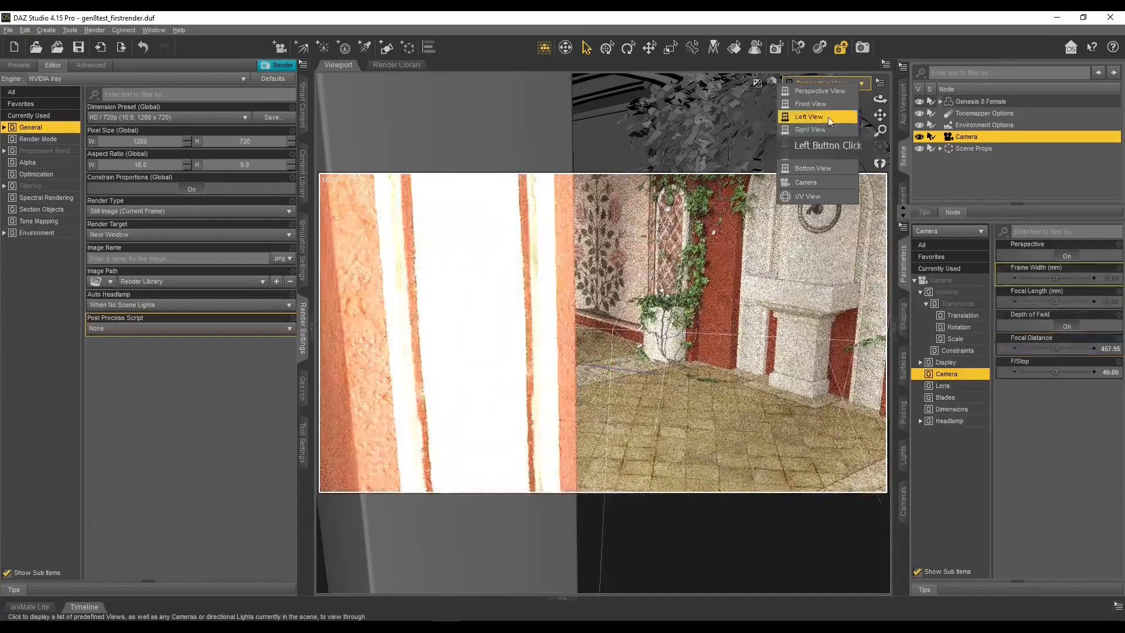
pyautogui.click(831, 180)
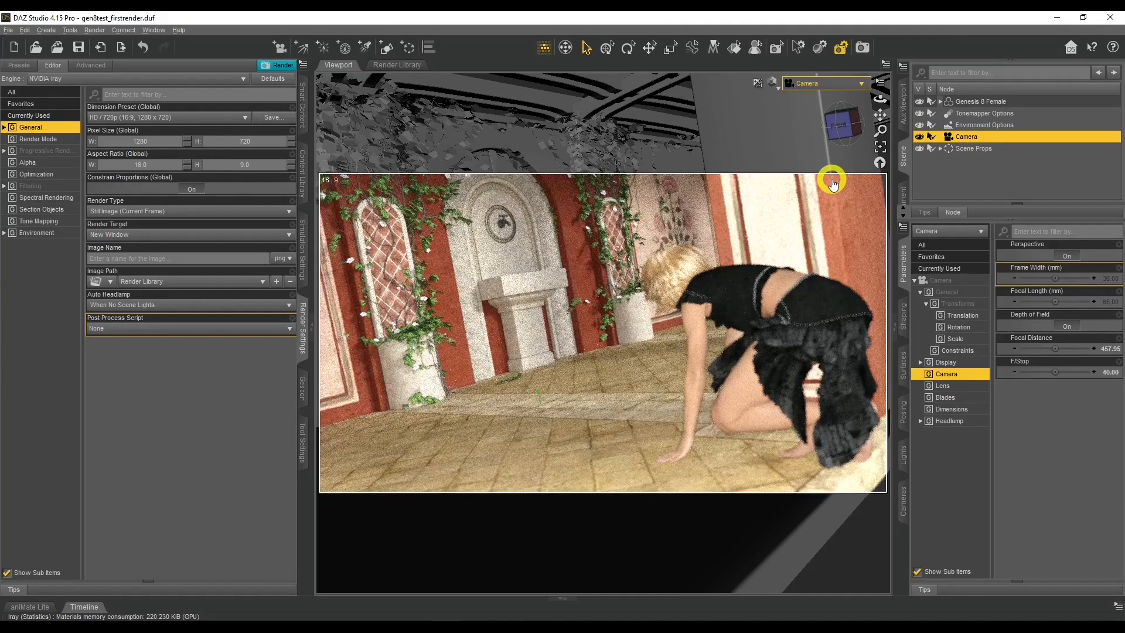
pyautogui.click(774, 88)
pyautogui.click(792, 259)
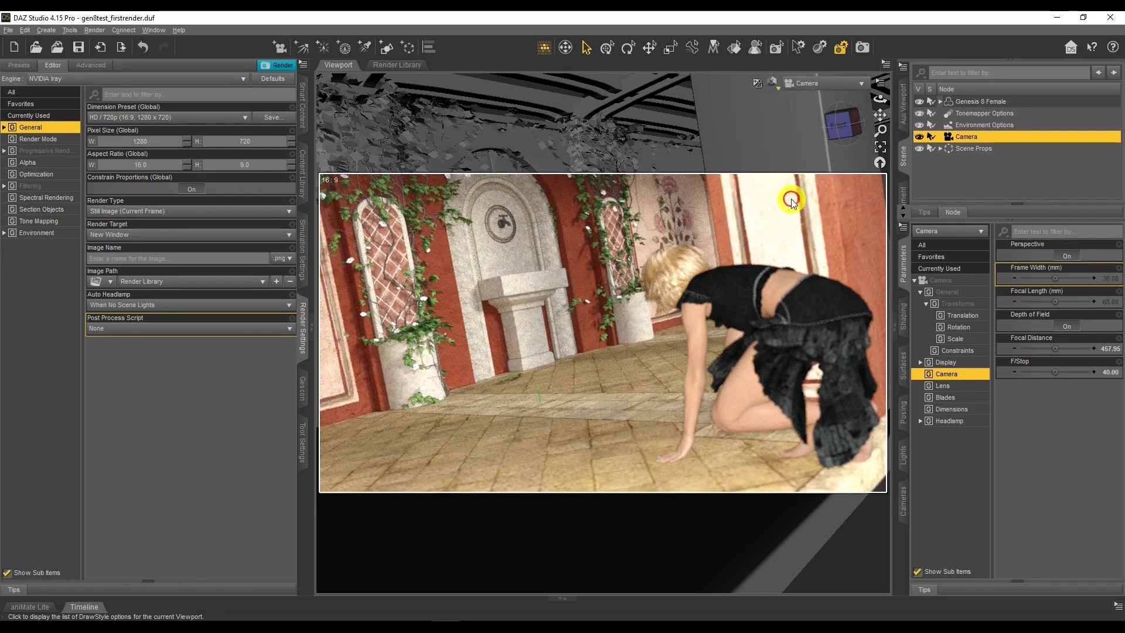